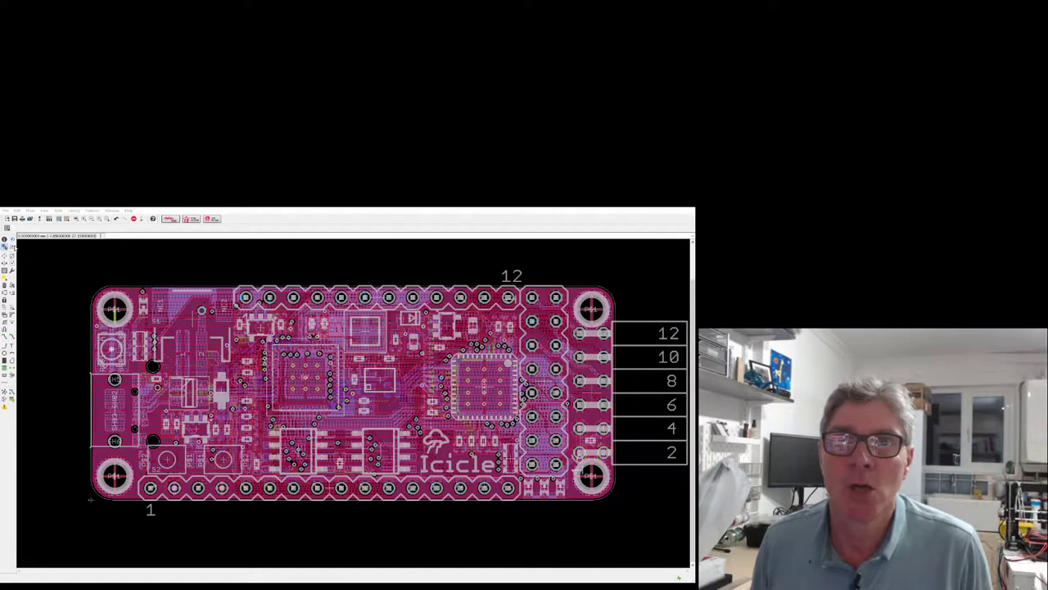
Outline the copper pours and hide the large and bottom-side silkscreen text, leaving only tNames visible.
key(1)
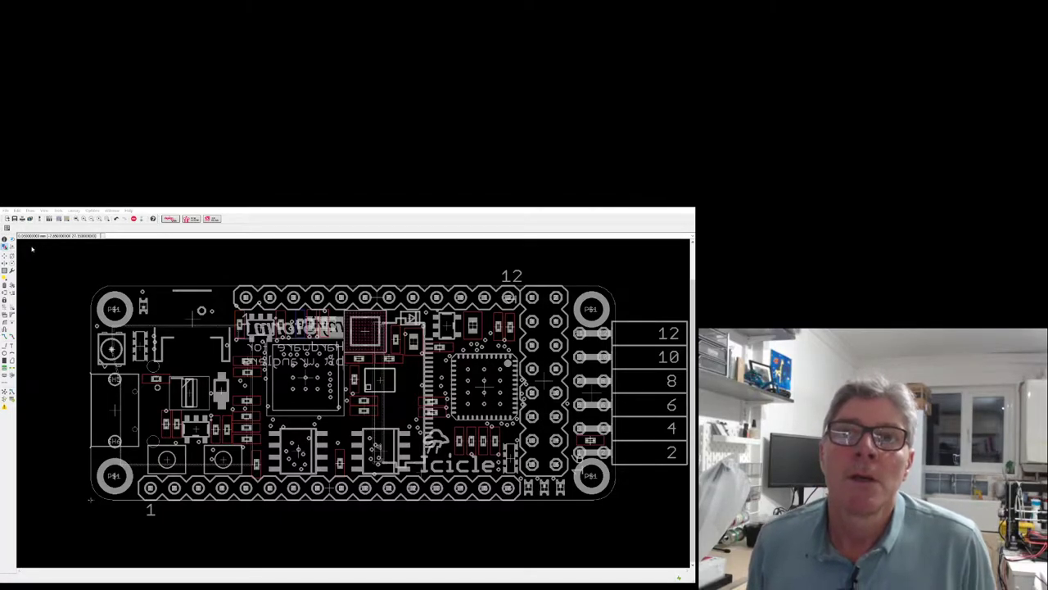
key(2)
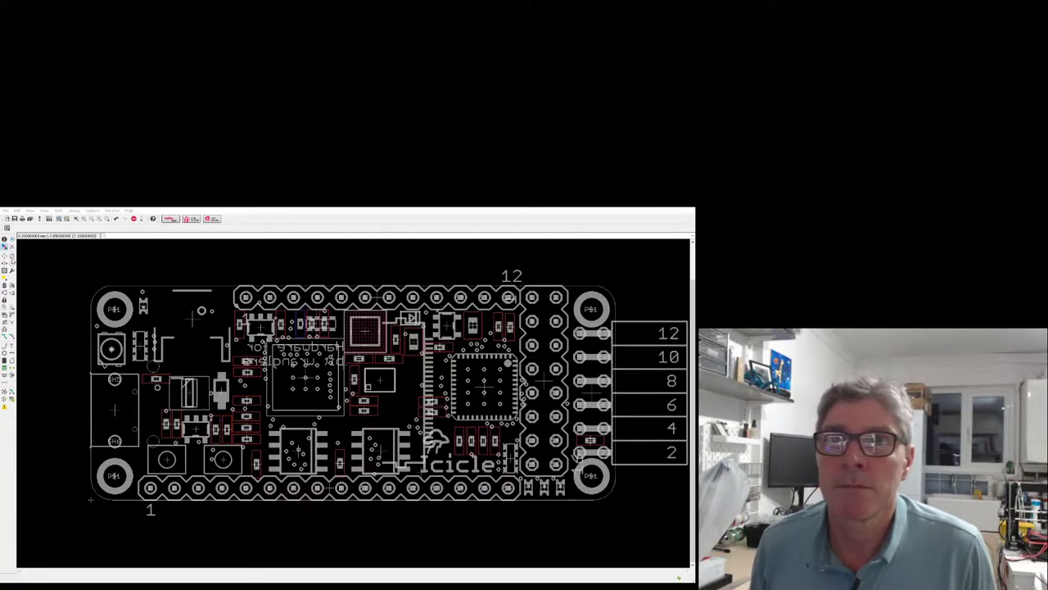
click(13, 254)
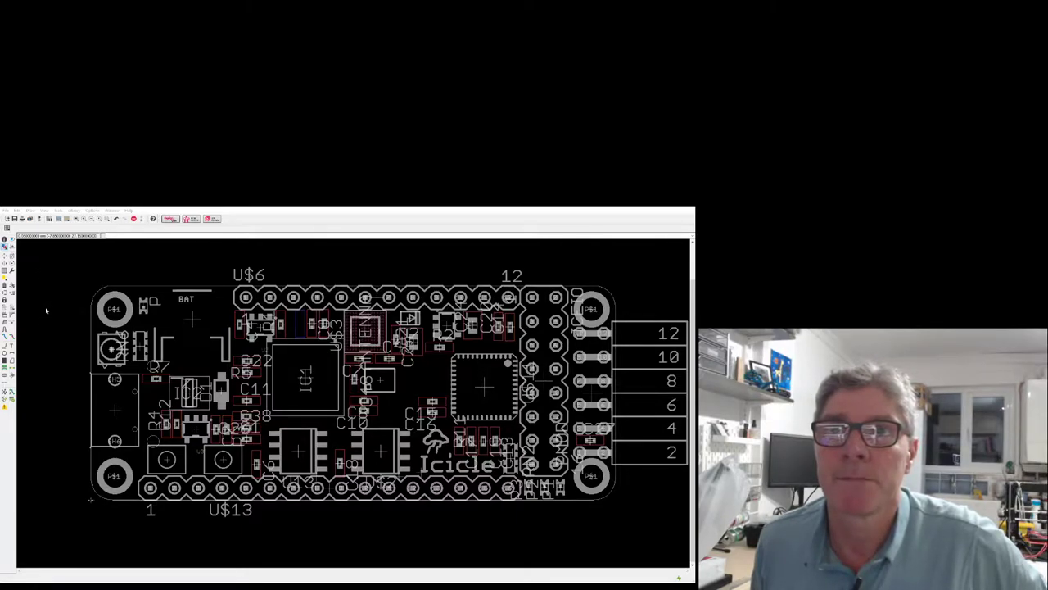
key(F2)
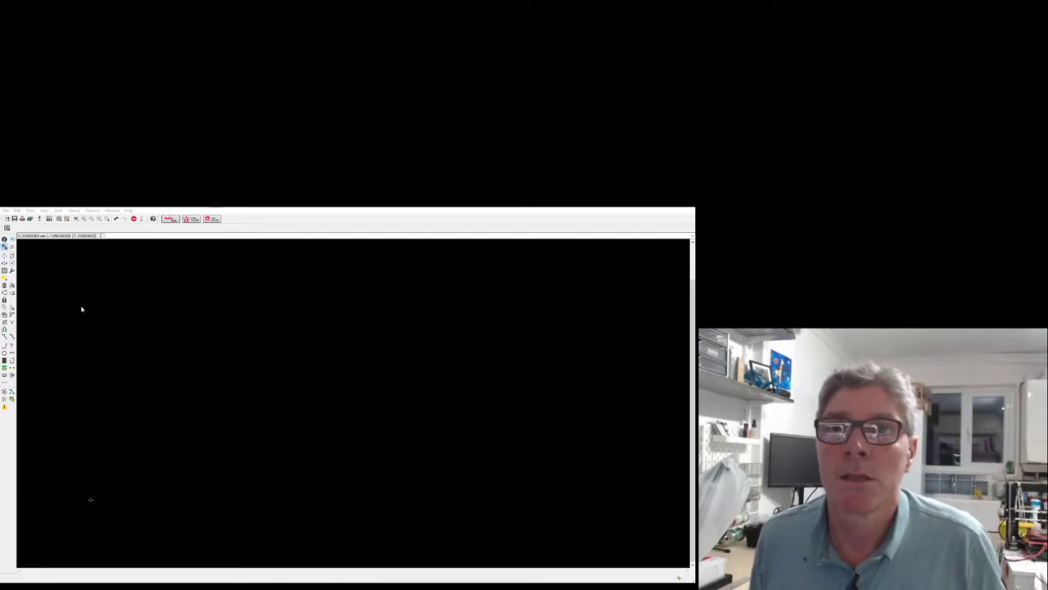
click(12, 286)
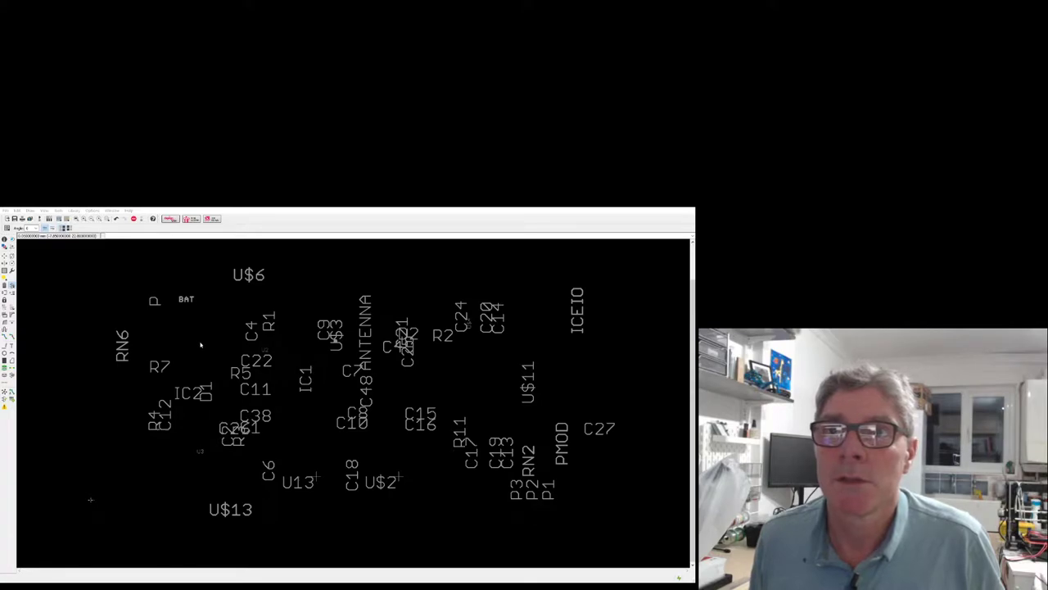
key(Escape)
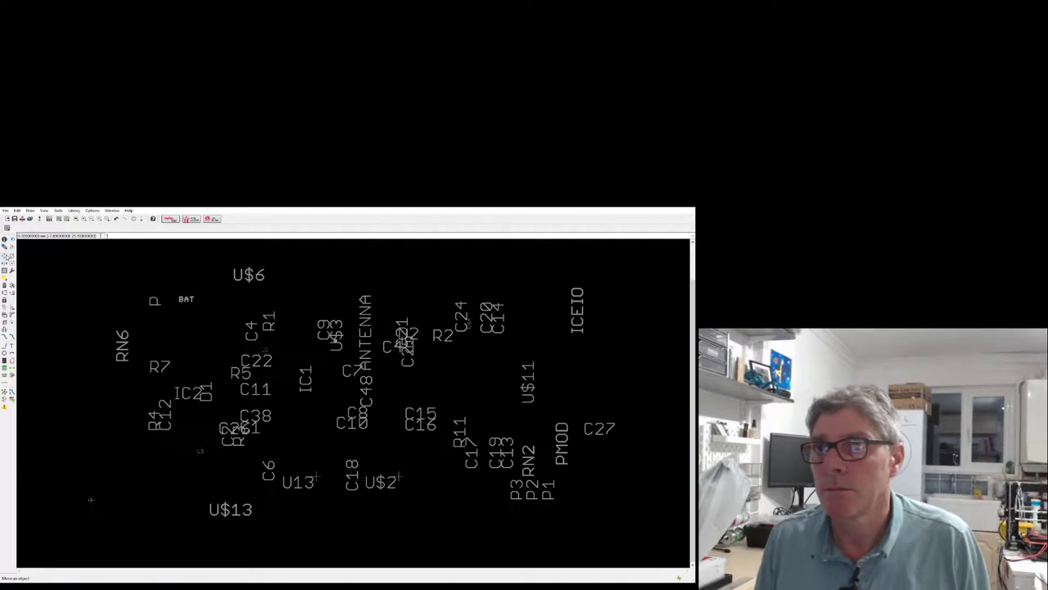
click(5, 270)
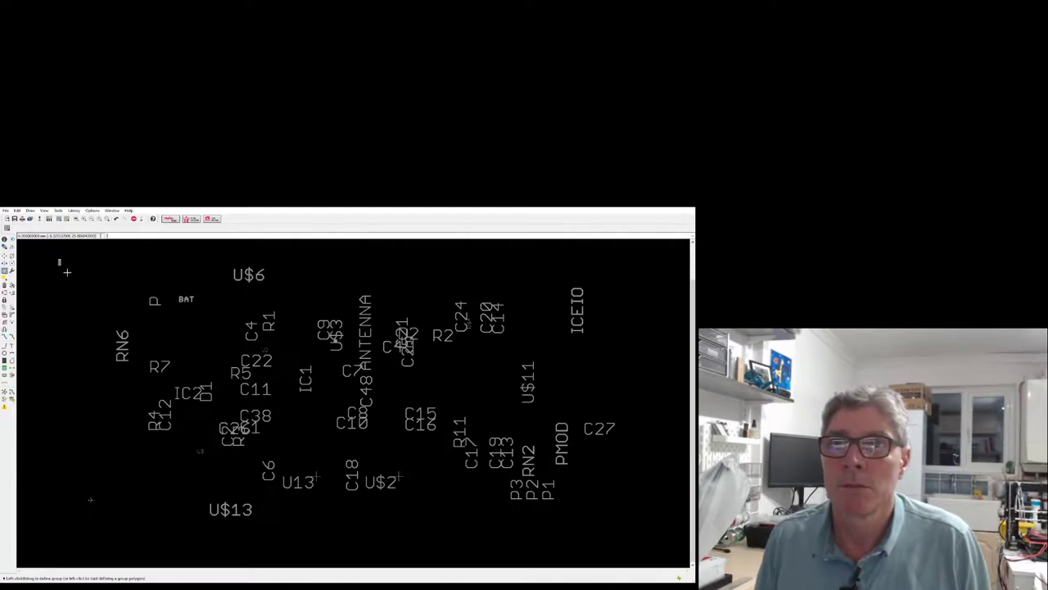
drag(58, 259, 651, 541)
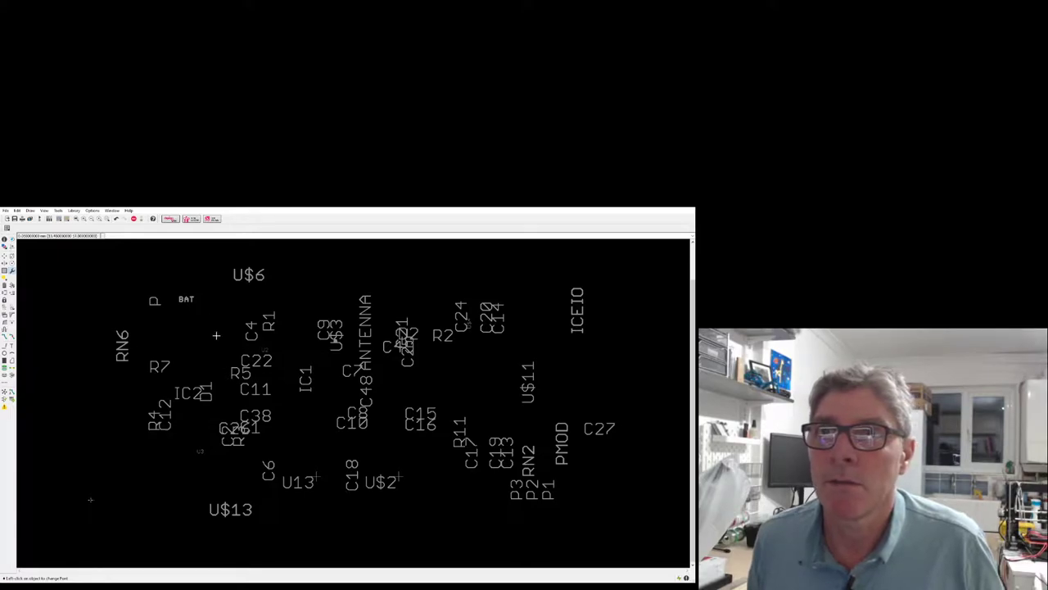
click(5, 256)
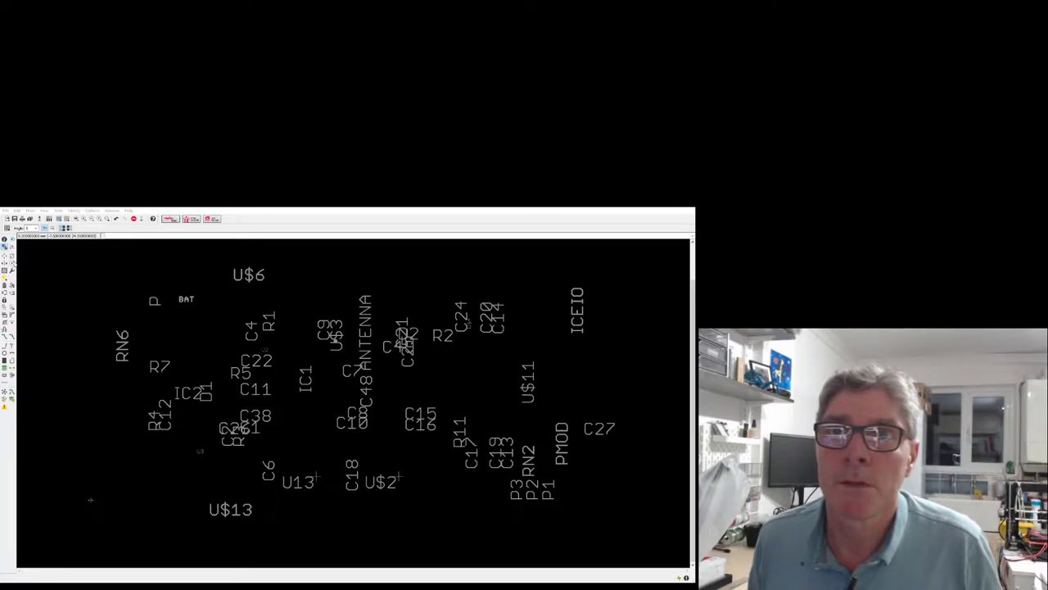
Switch to Move, zoom out, and group all parts across the whole board.
key(F7)
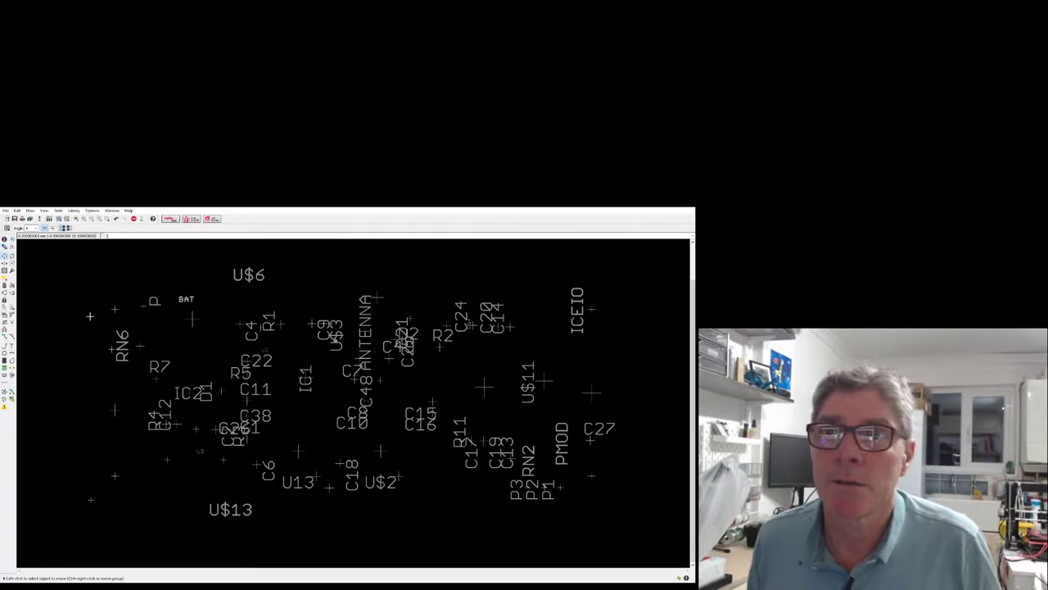
scroll(78, 305, down, 2)
scroll(21, 280, up, 2)
scroll(20, 281, down, 1)
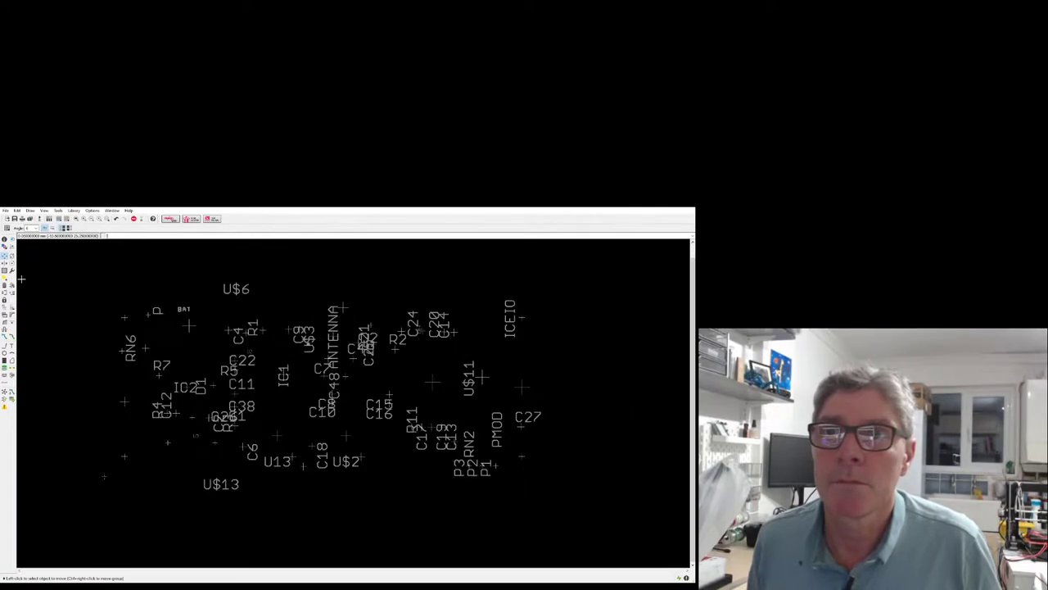
drag(75, 255, 598, 529)
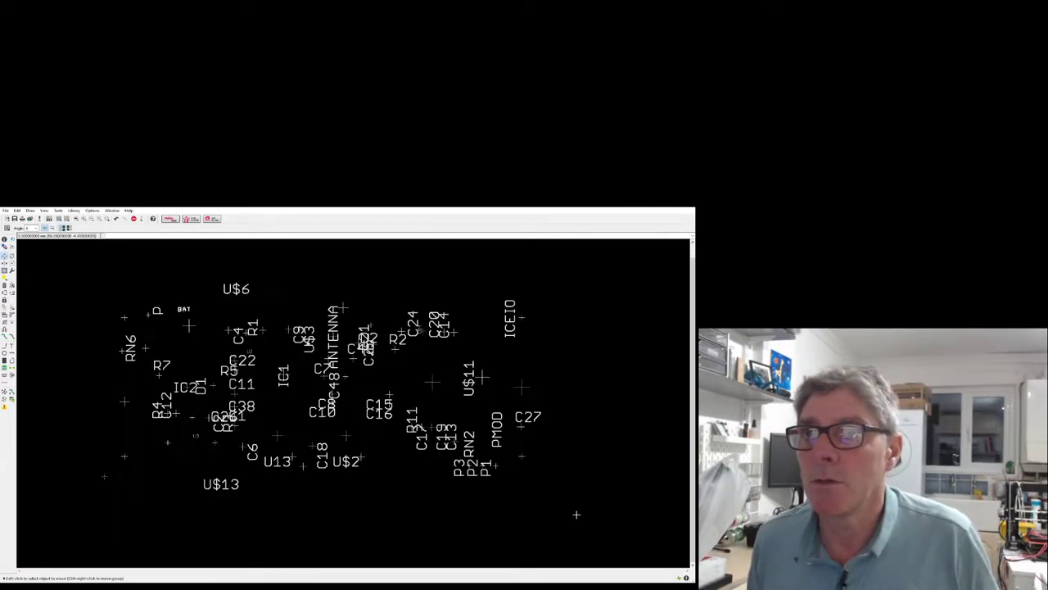
click(11, 271)
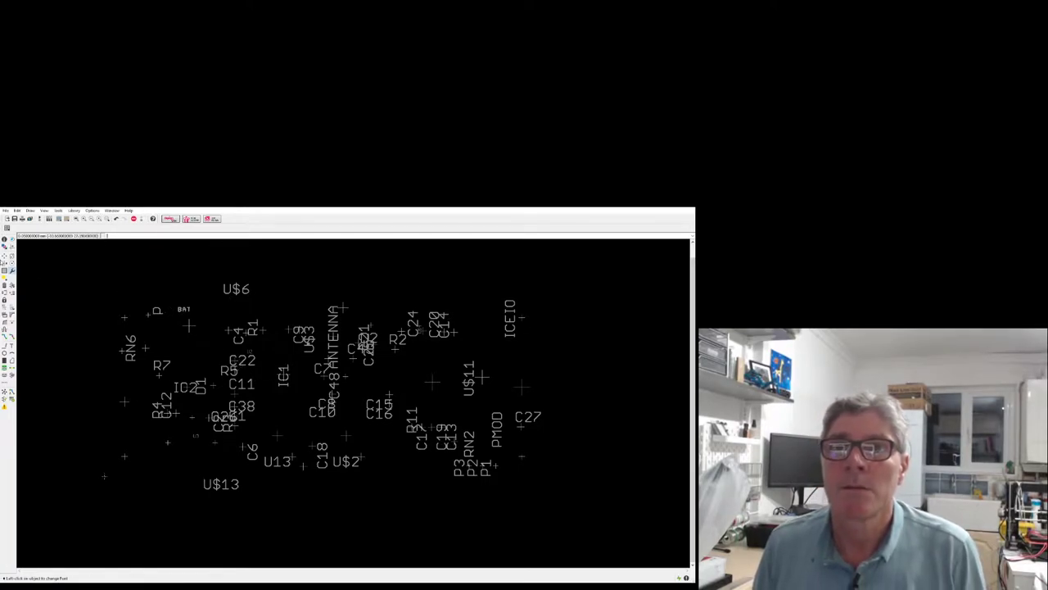
Redraw the group rectangle to include all parts, including RN6, and reselect Move.
click(4, 256)
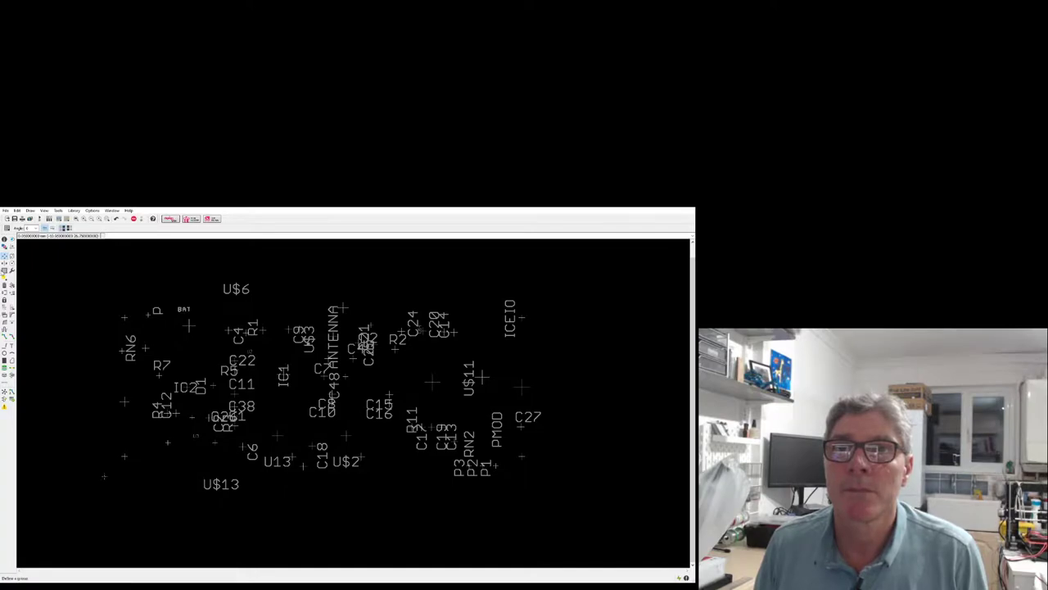
click(4, 270)
drag(69, 257, 597, 560)
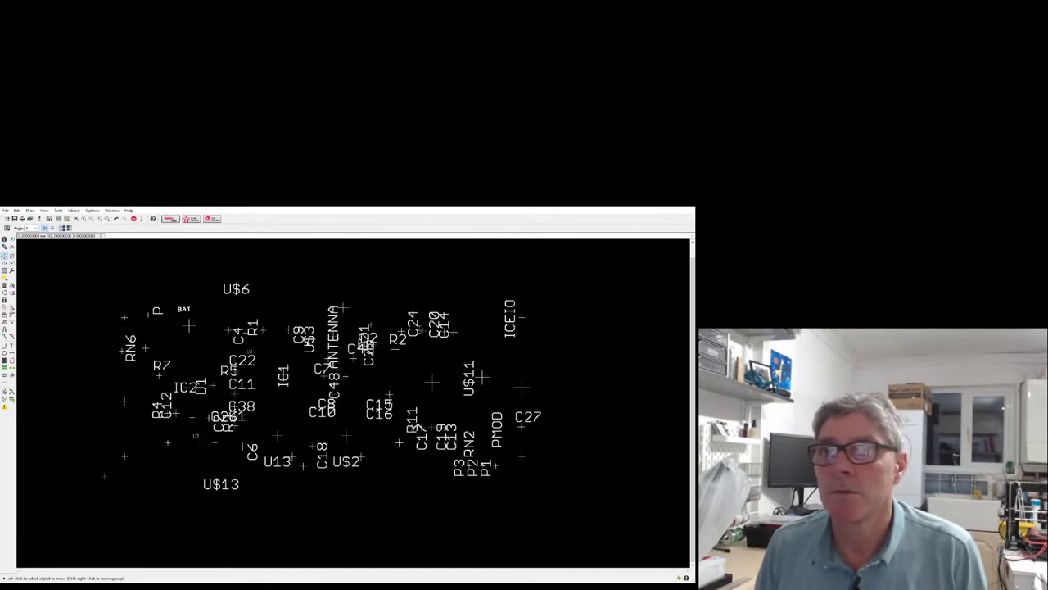
click(4, 256)
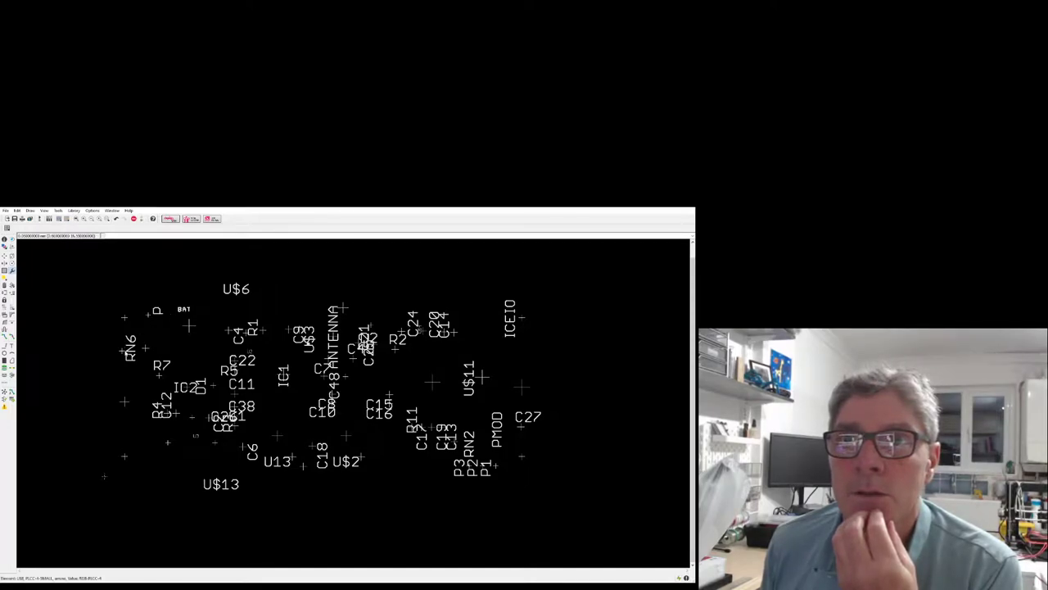
Smash all grouped parts so their name labels detach, then regroup the board.
click(149, 439)
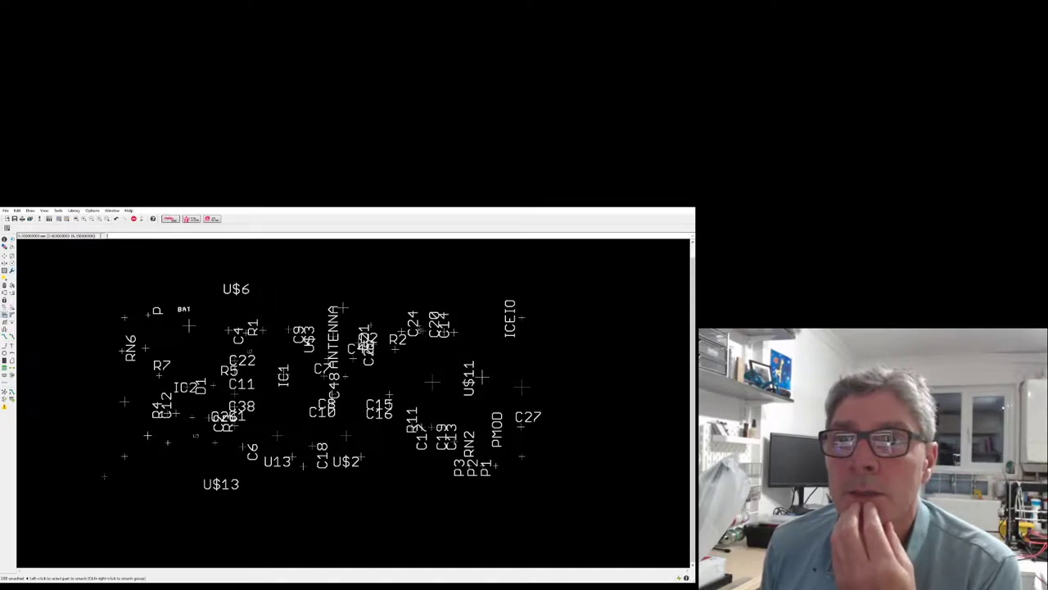
ctrl+right_click(46, 269)
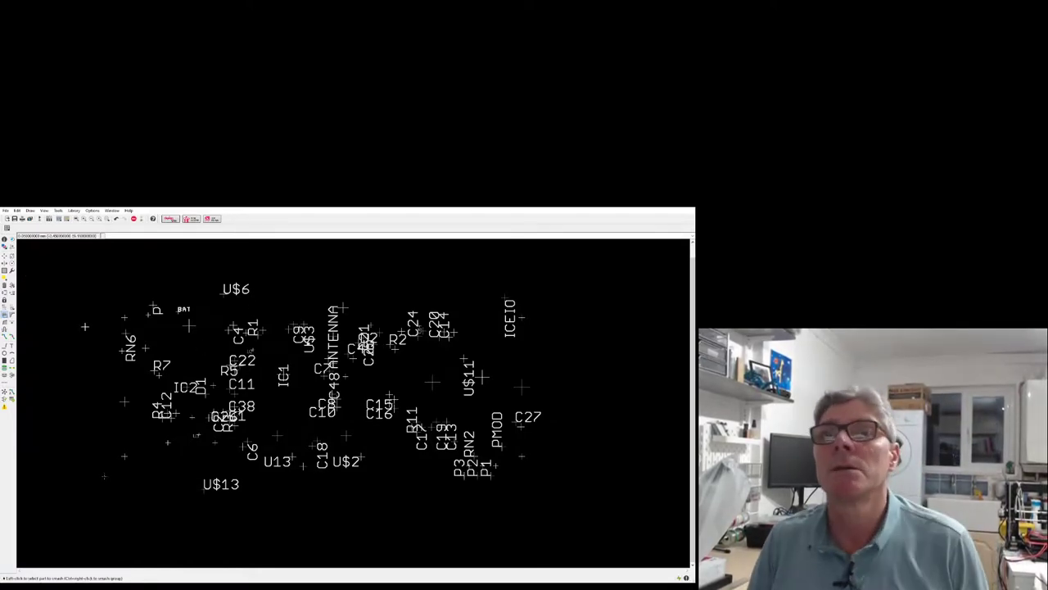
click(4, 270)
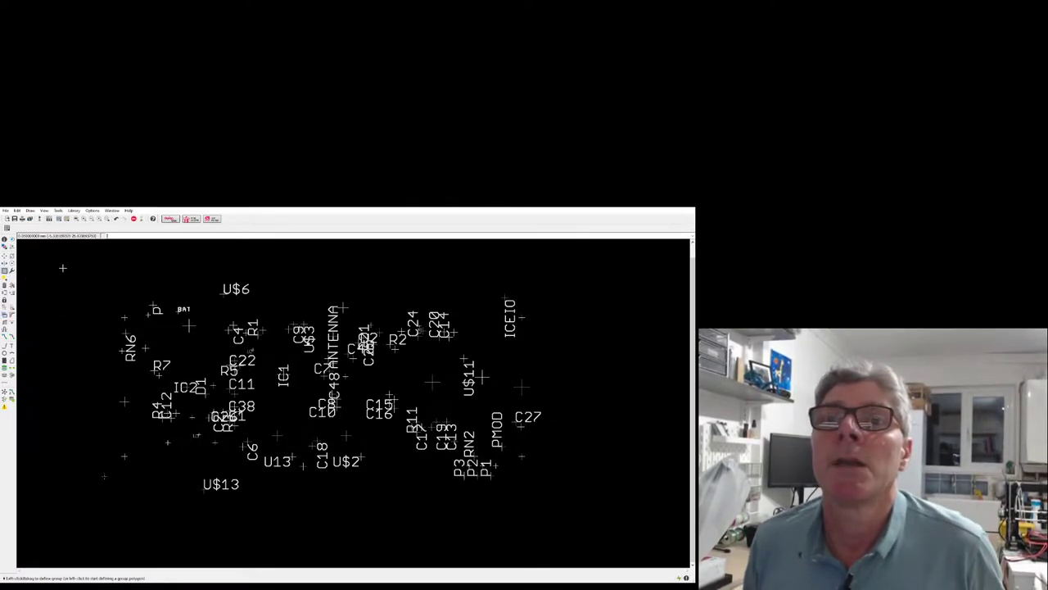
drag(60, 265, 611, 513)
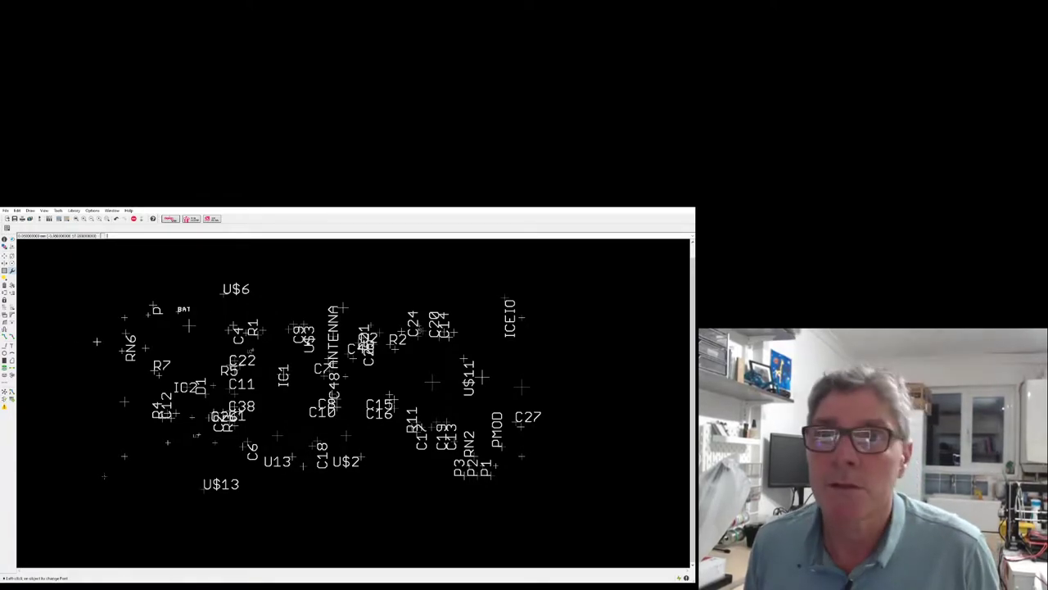
Cancel the pending R7 command and turn off the tOrigins layer.
click(182, 447)
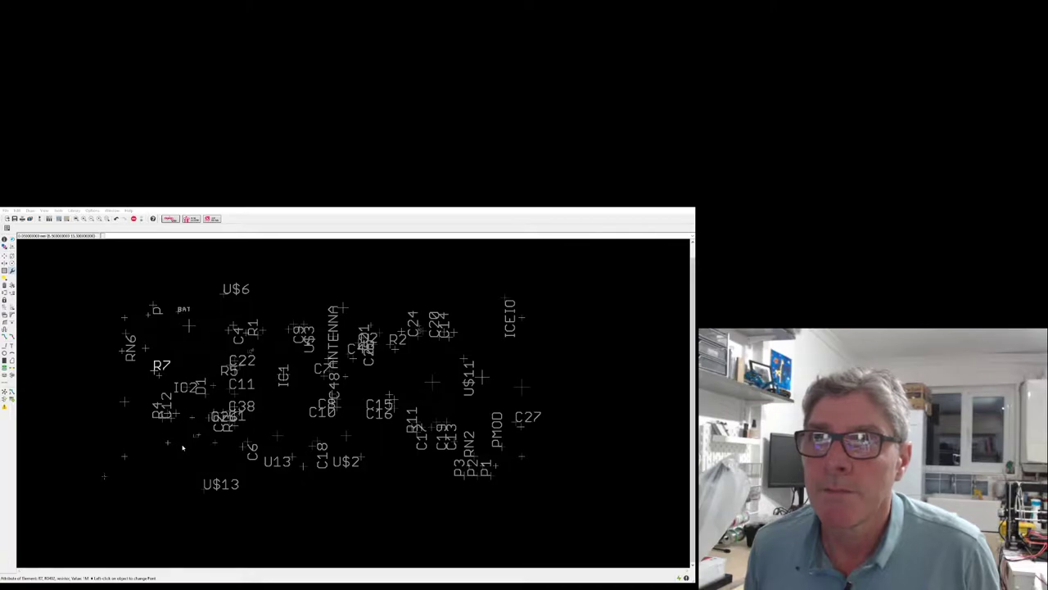
key(Escape)
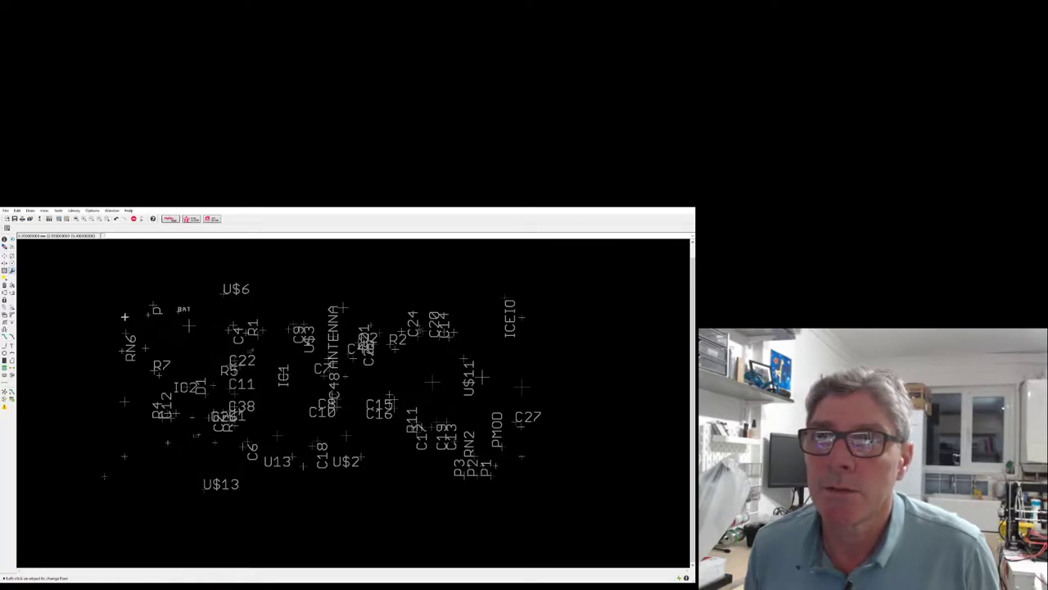
click(7, 272)
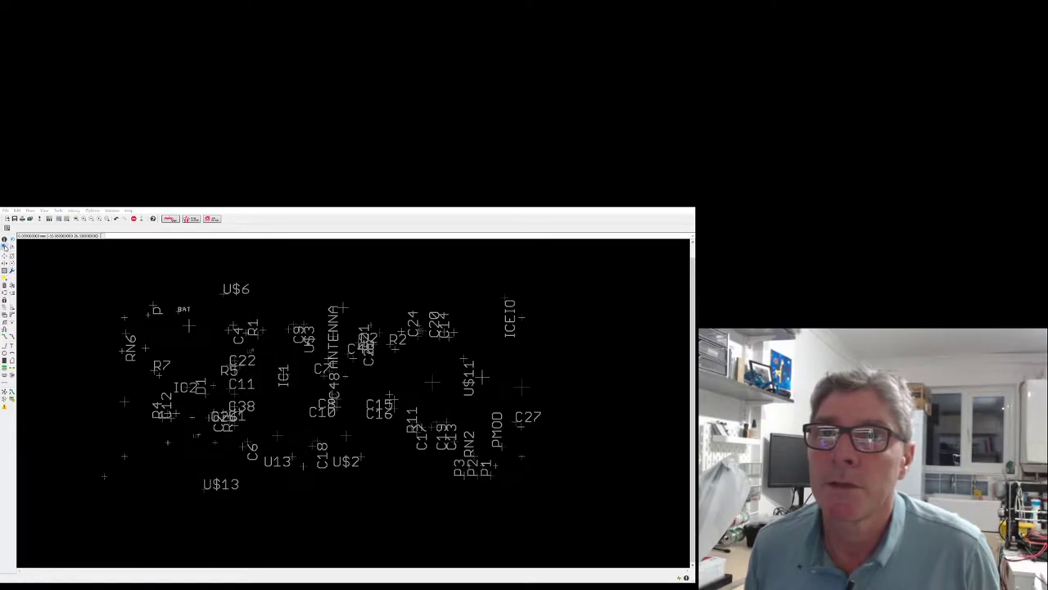
click(4, 246)
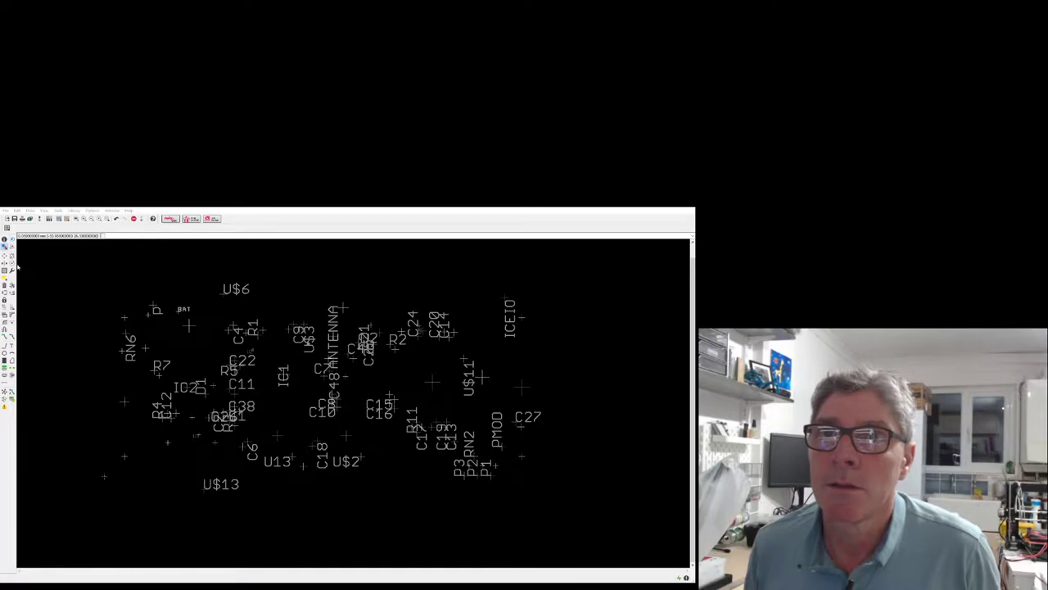
key(Return)
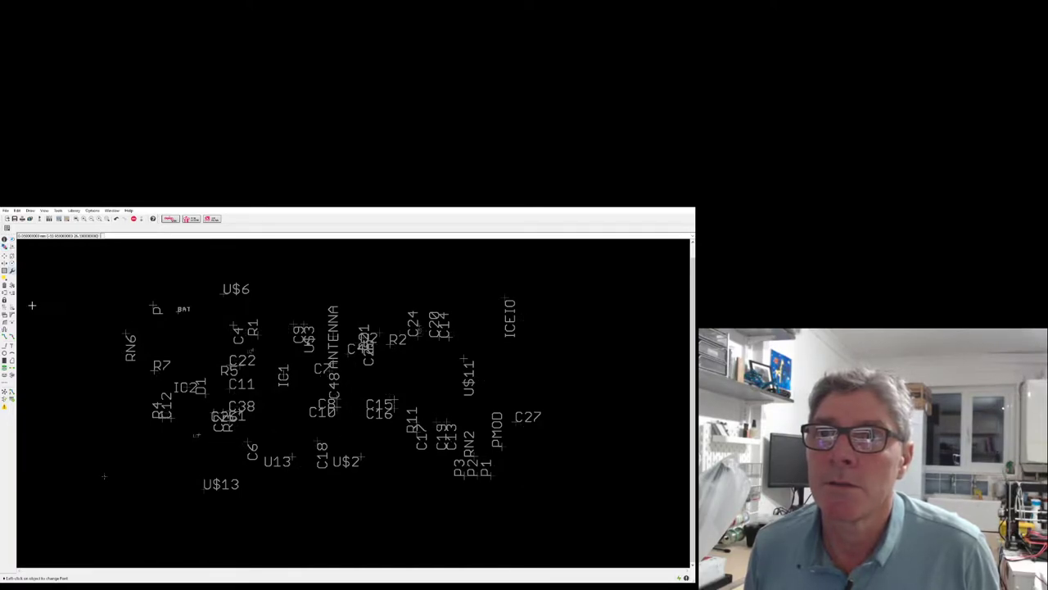
Regroup the name labels across the left and middle of the board for resizing.
drag(74, 256, 642, 534)
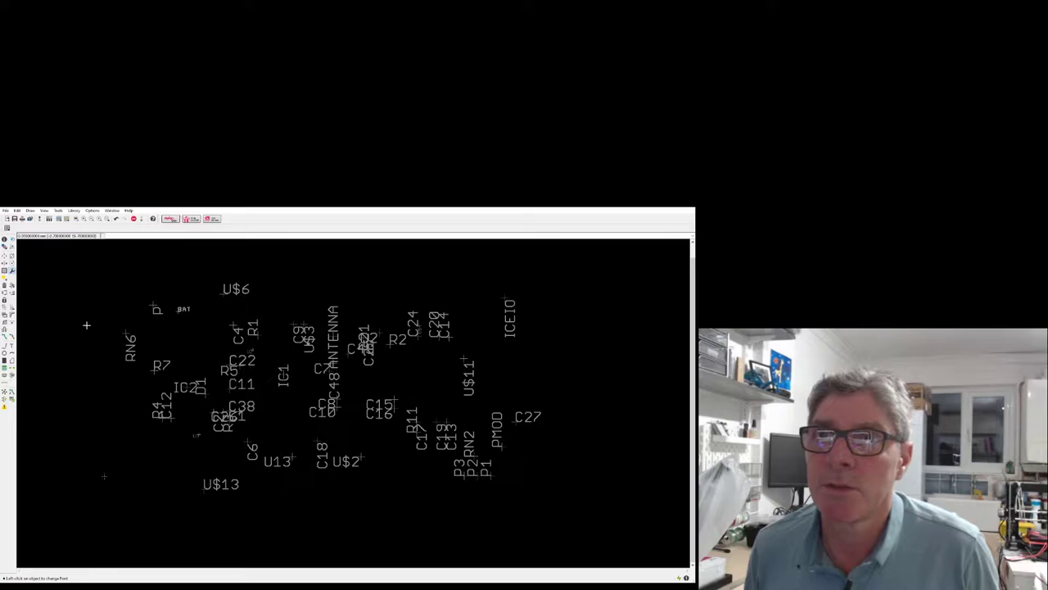
click(4, 256)
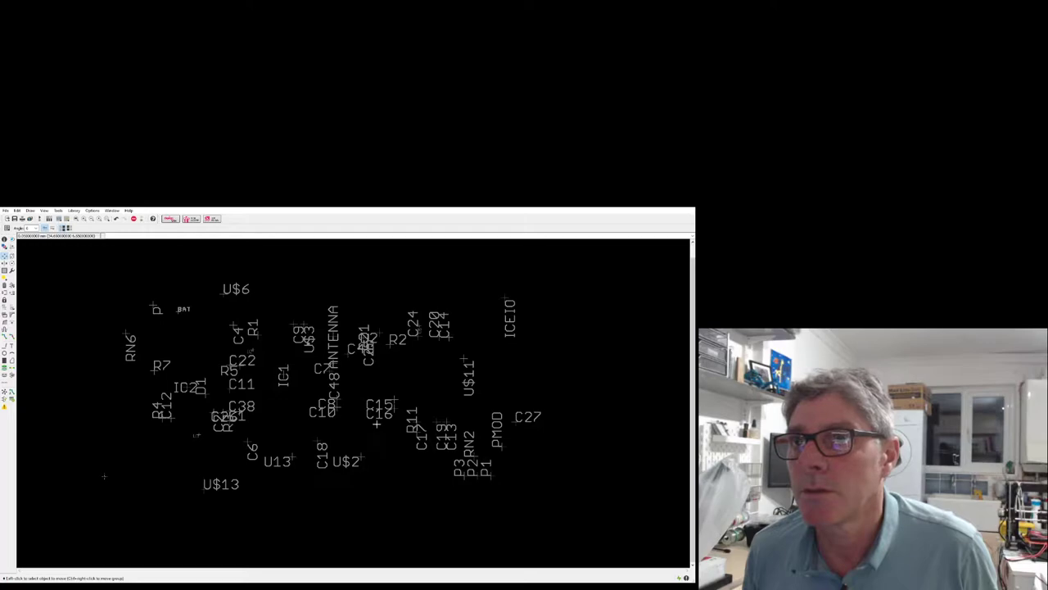
click(4, 271)
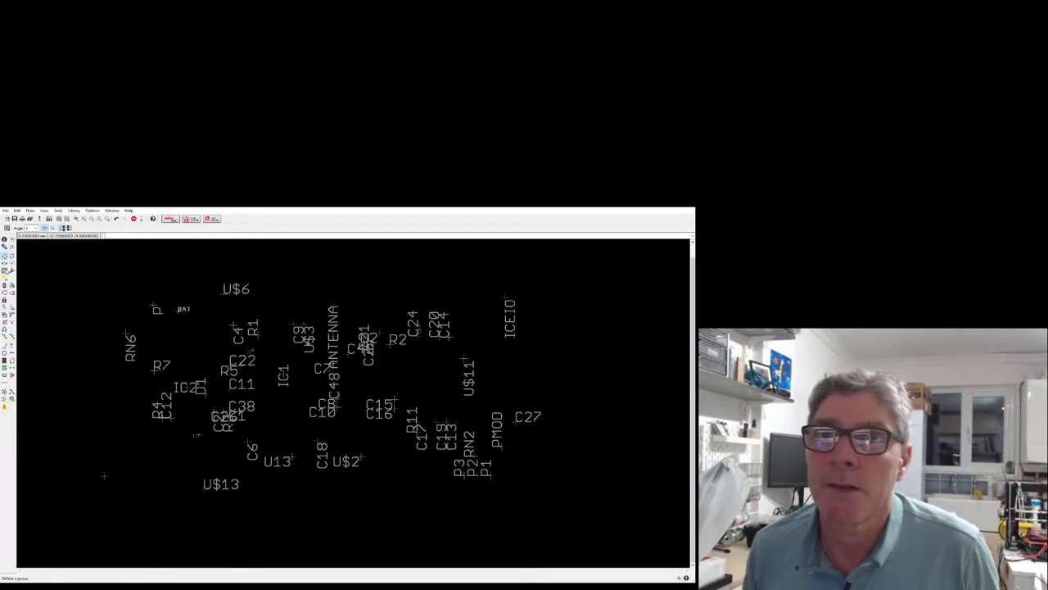
drag(82, 266, 612, 521)
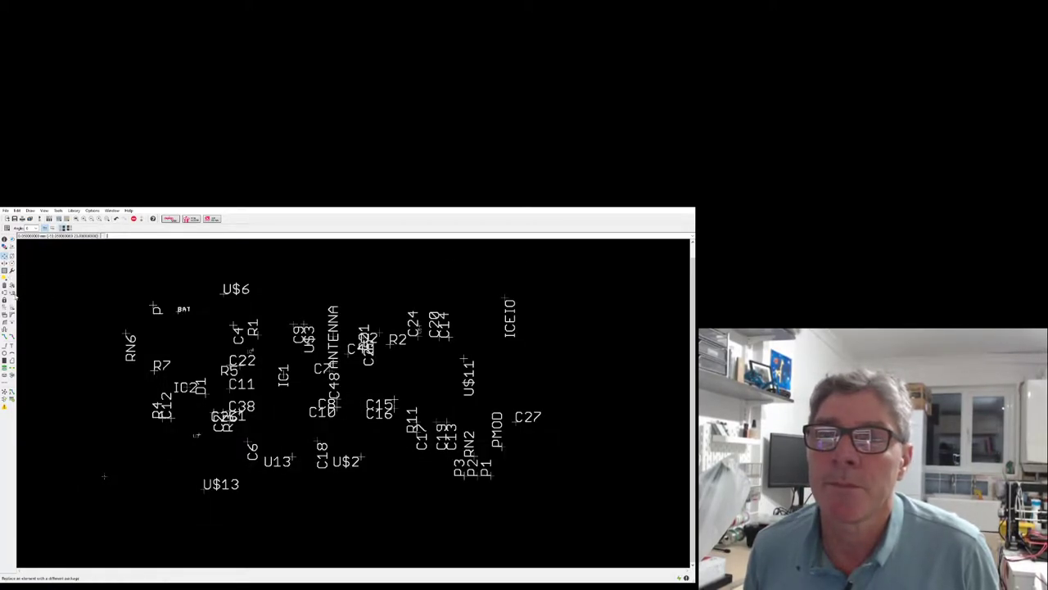
click(11, 269)
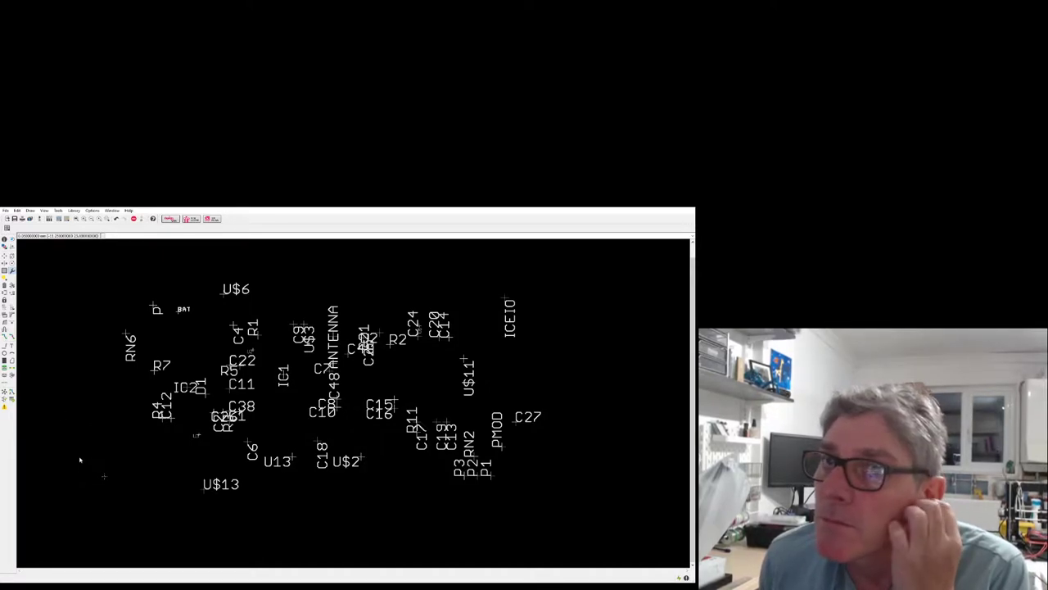
Enlarge the BAT label, apply that size to all grouped name labels, and show every layer.
click(114, 414)
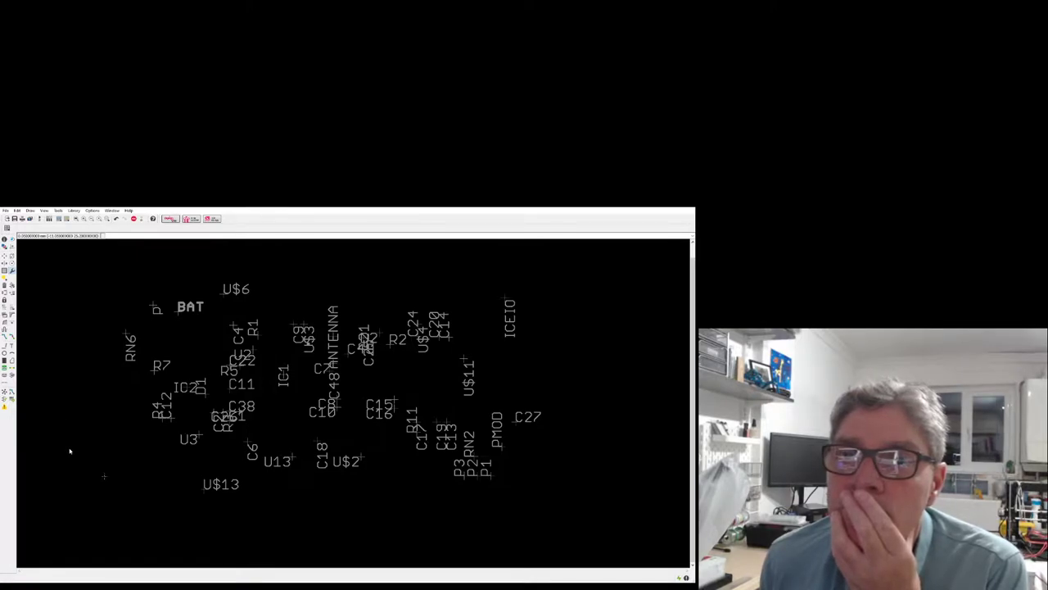
ctrl+right_click(96, 361)
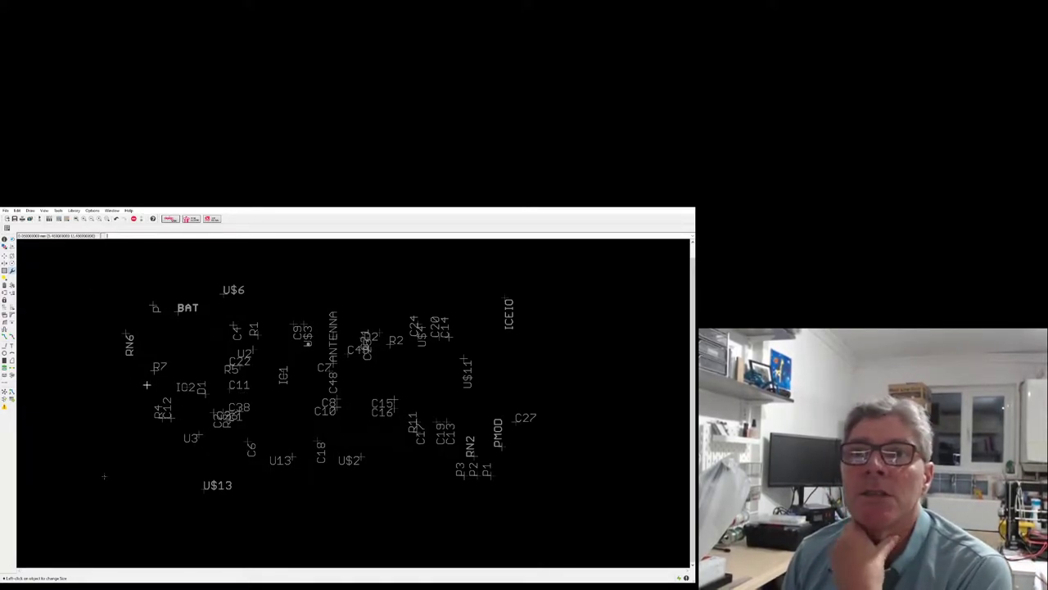
click(11, 245)
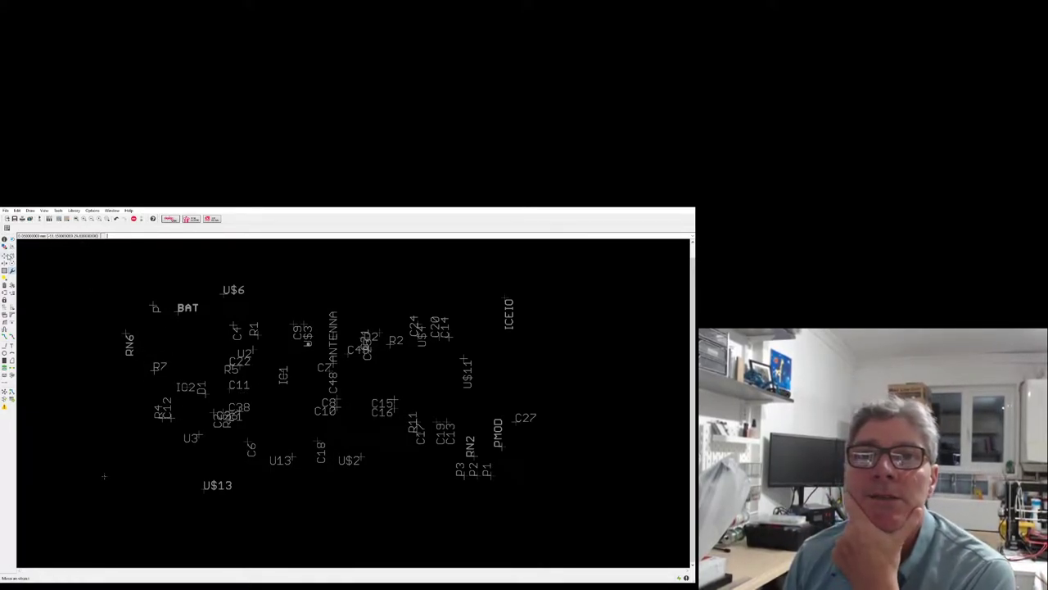
click(6, 245)
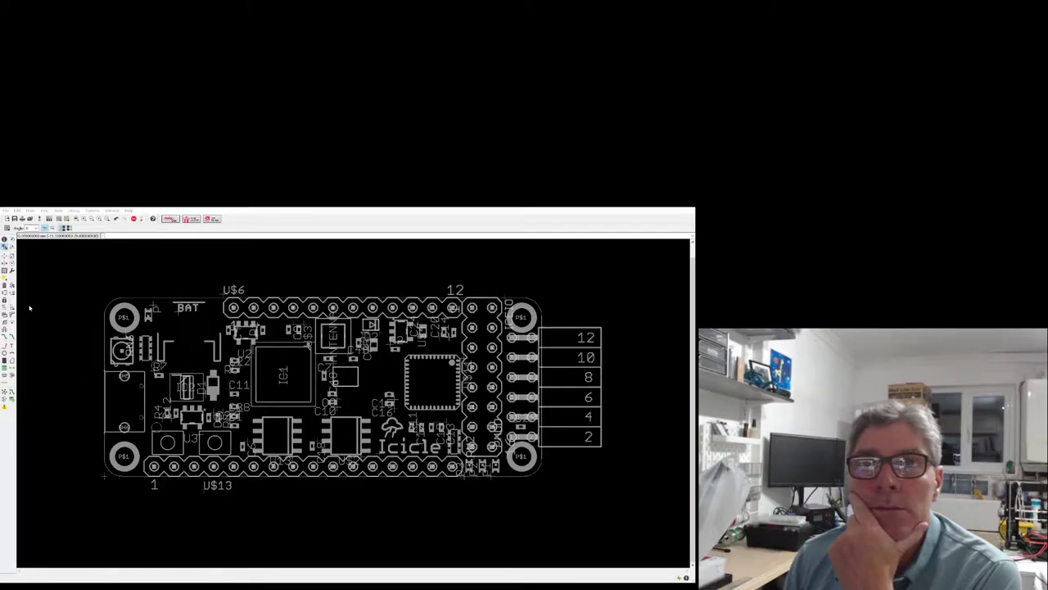
click(4, 256)
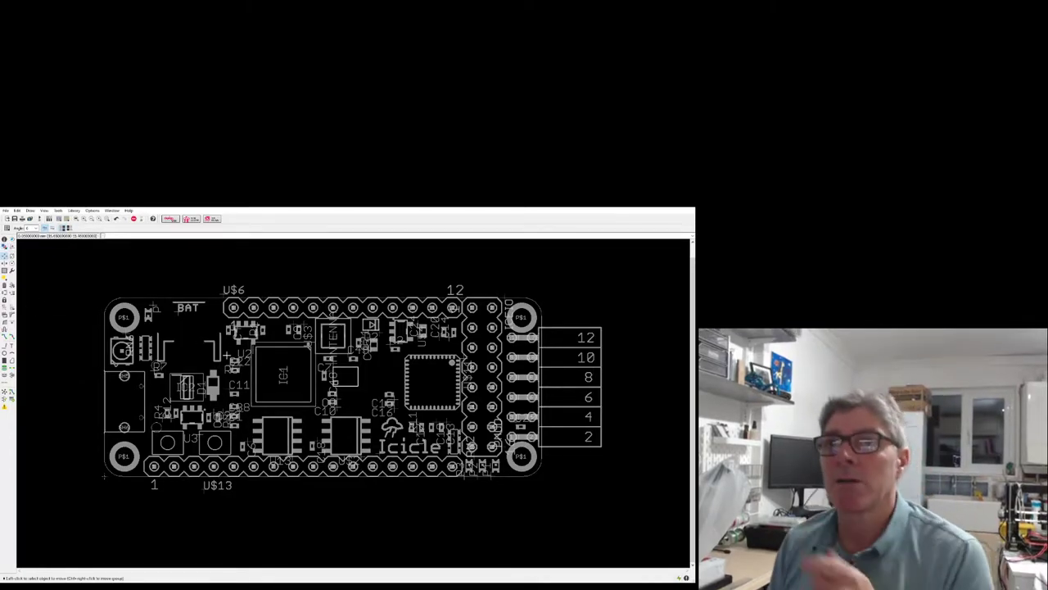
scroll(218, 353, up, 1)
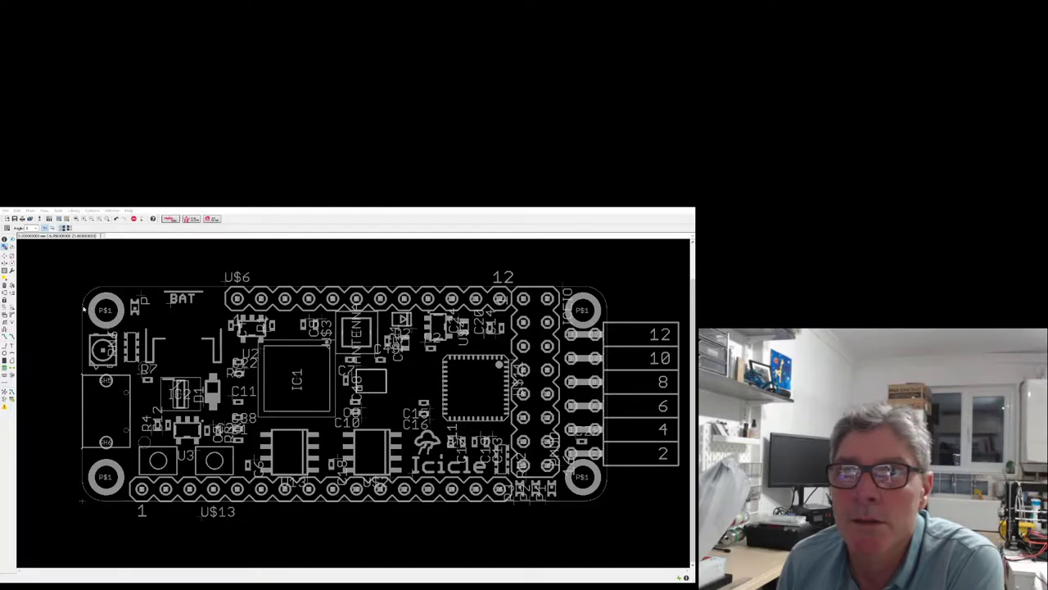
key(F7)
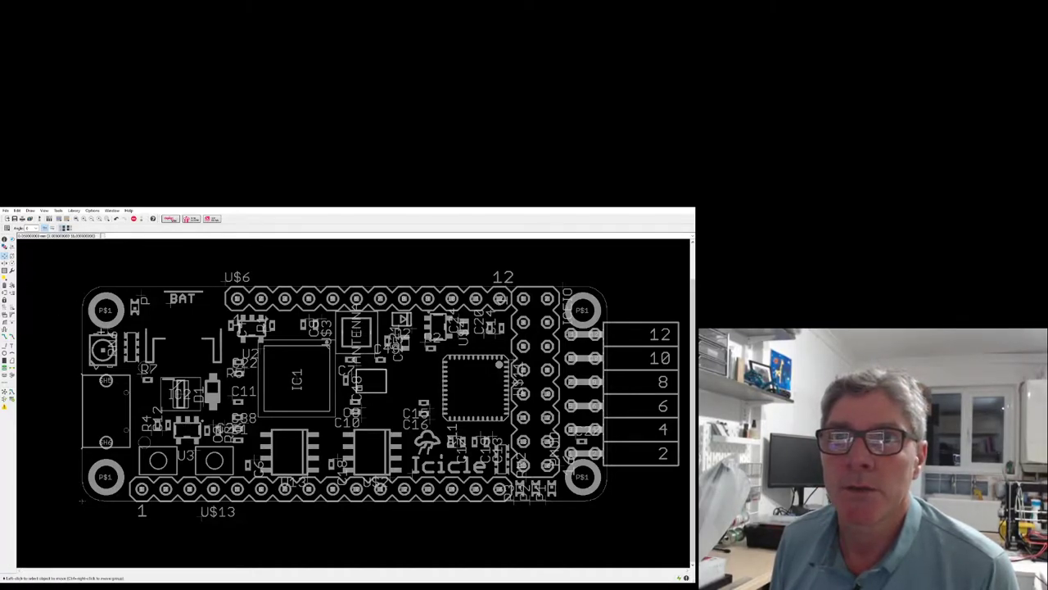
Rotate the RN6 name label to horizontal and place it beside mounting hole P$1.
scroll(99, 336, up, 2)
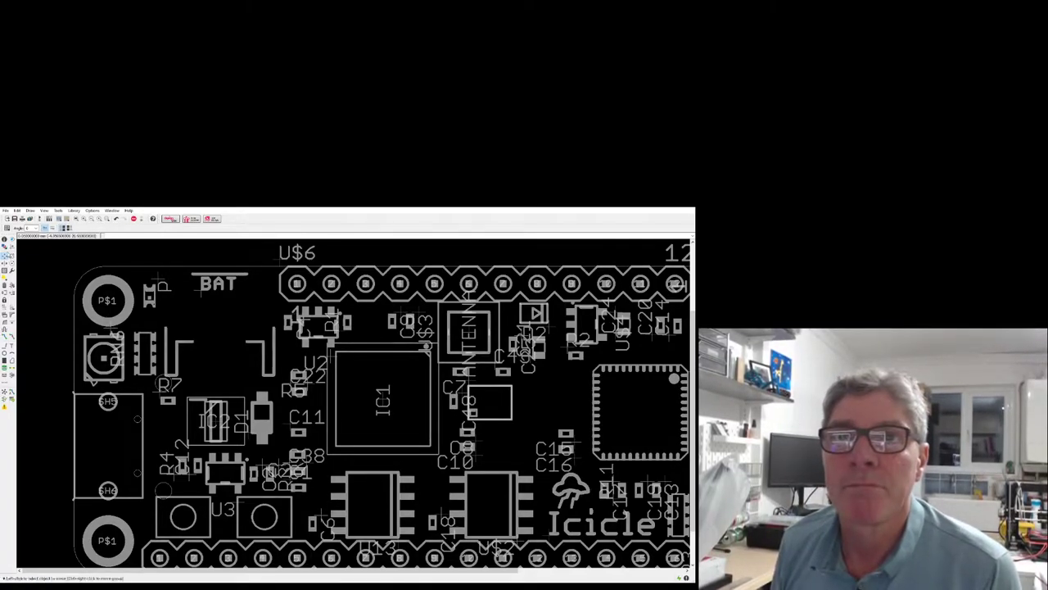
click(109, 344)
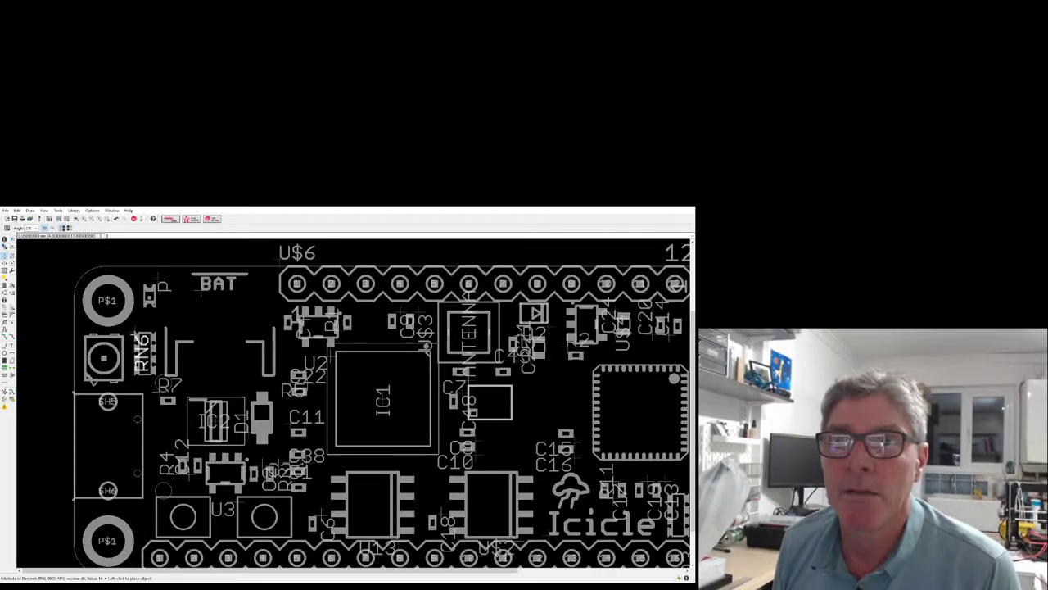
right_click(139, 336)
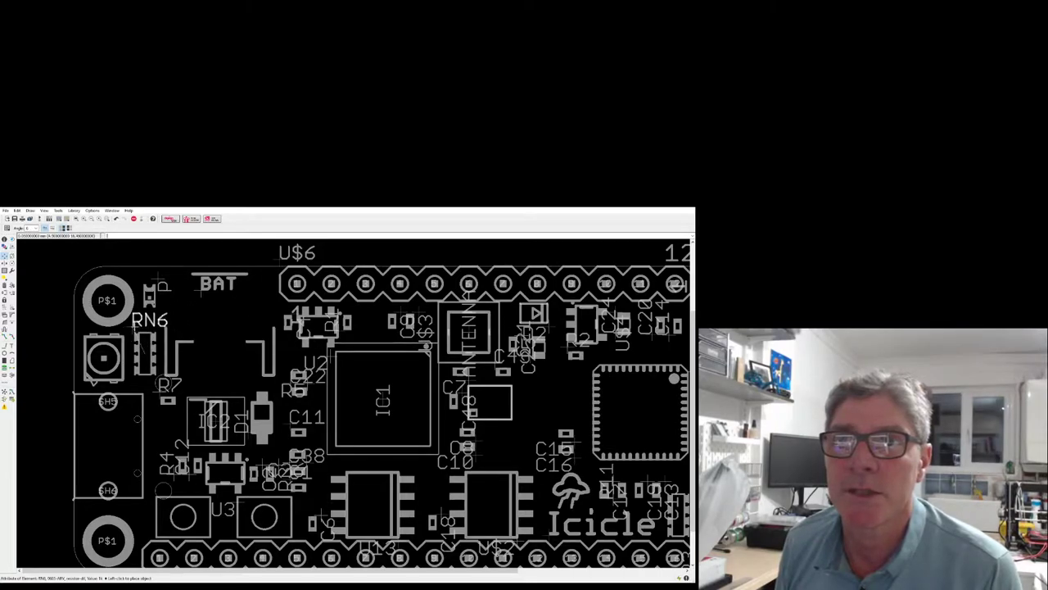
click(141, 321)
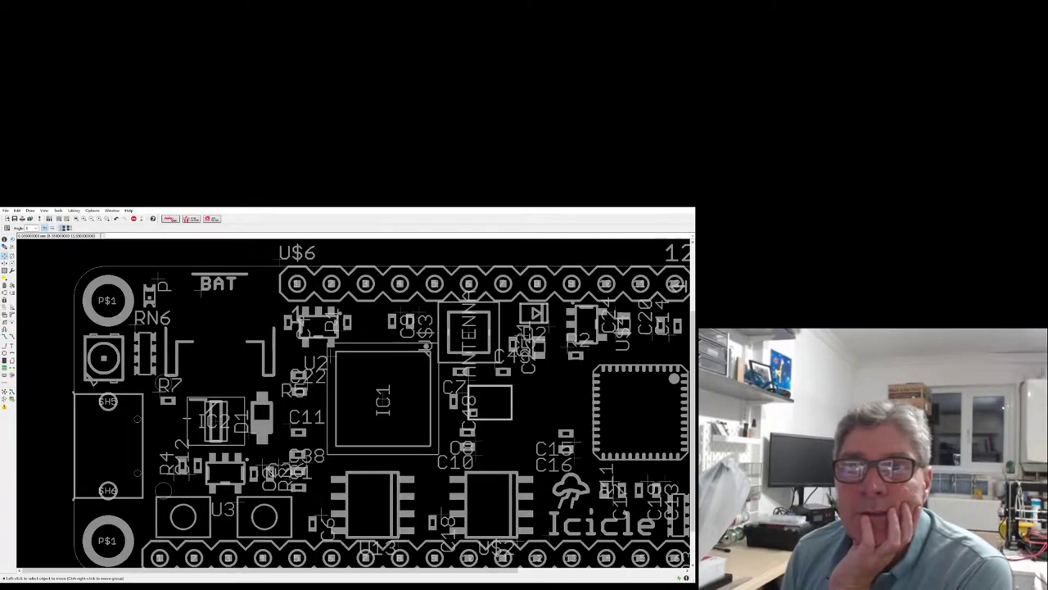
scroll(166, 395, up, 2)
scroll(164, 393, up, 1)
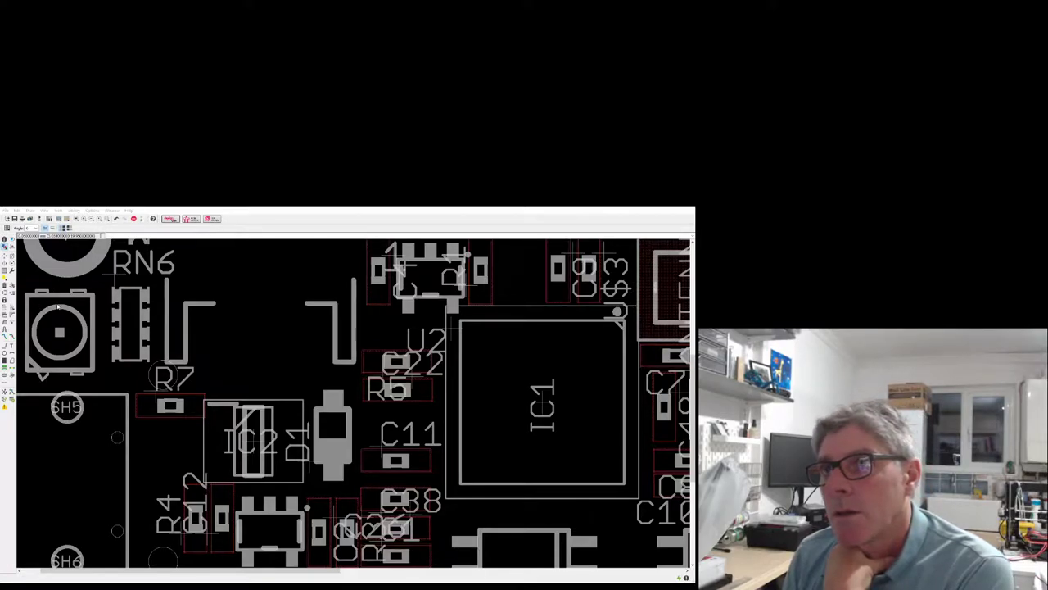
Move the R7 name label off its pads to just above the resistor.
scroll(208, 426, down, 5)
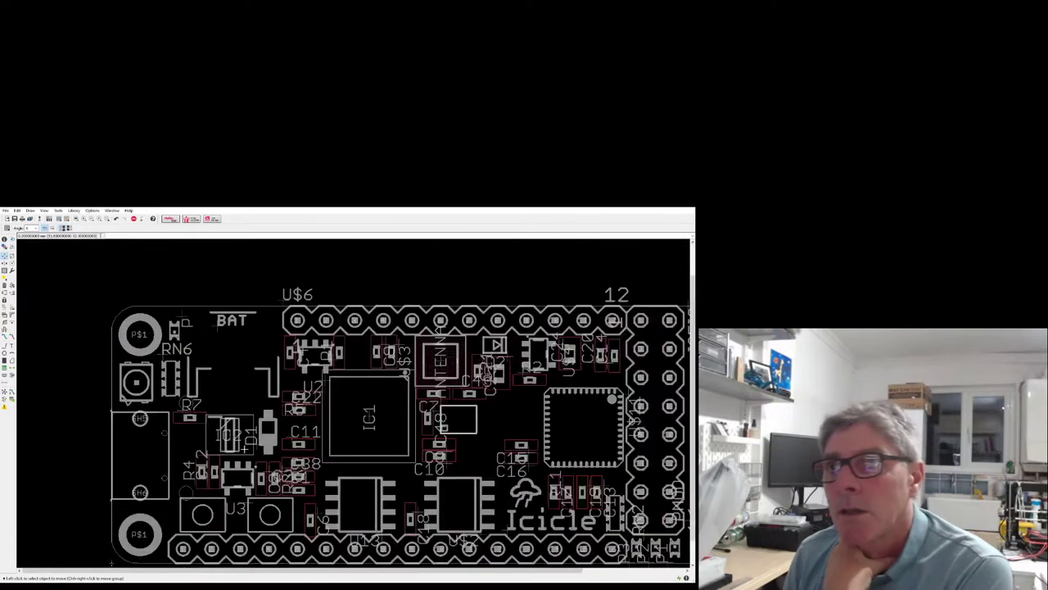
scroll(244, 448, up, 3)
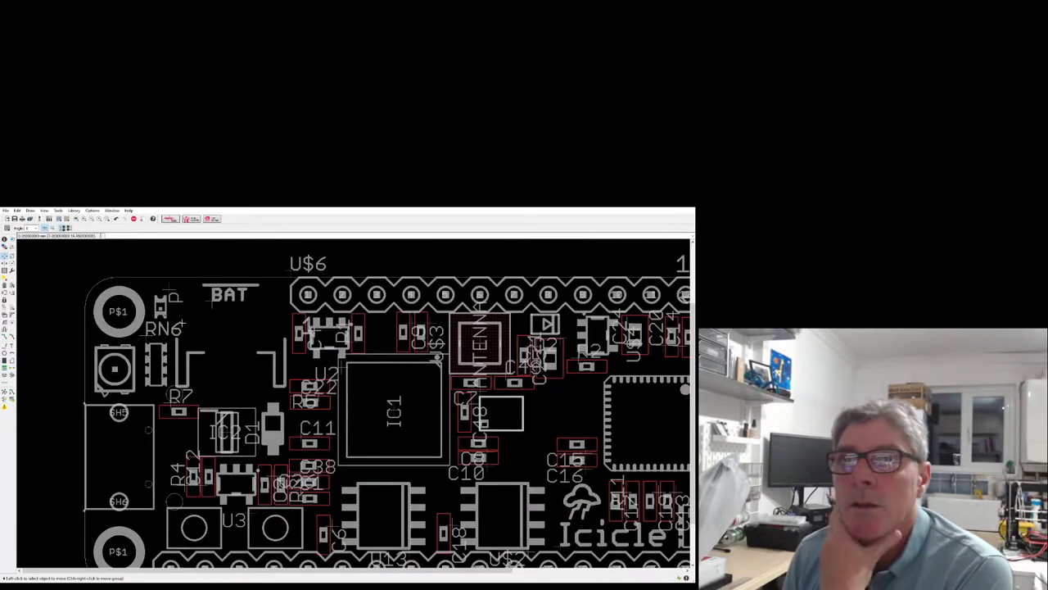
scroll(184, 323, up, 4)
scroll(163, 351, down, 3)
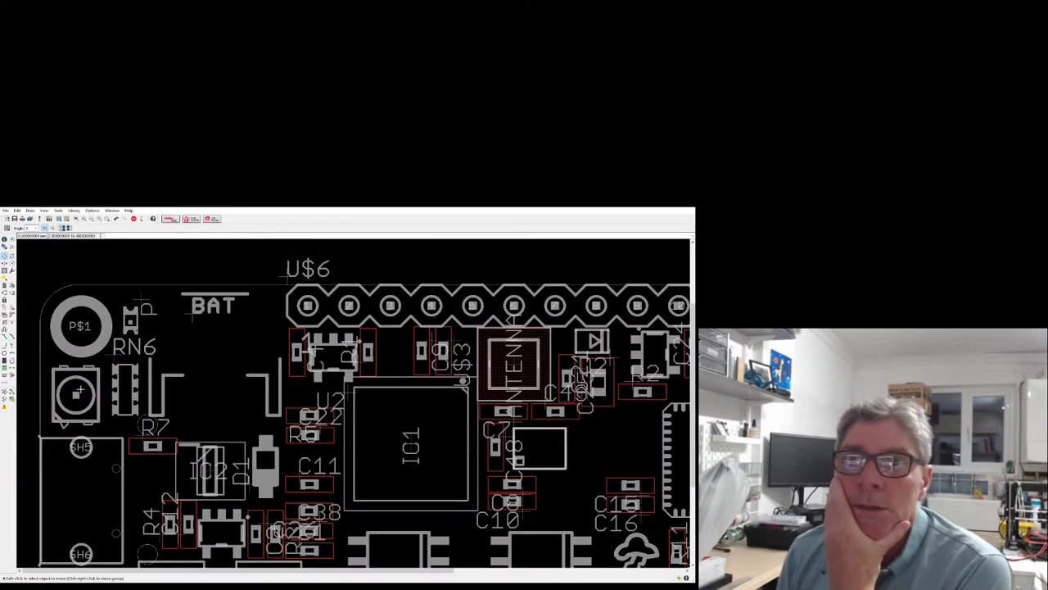
click(131, 434)
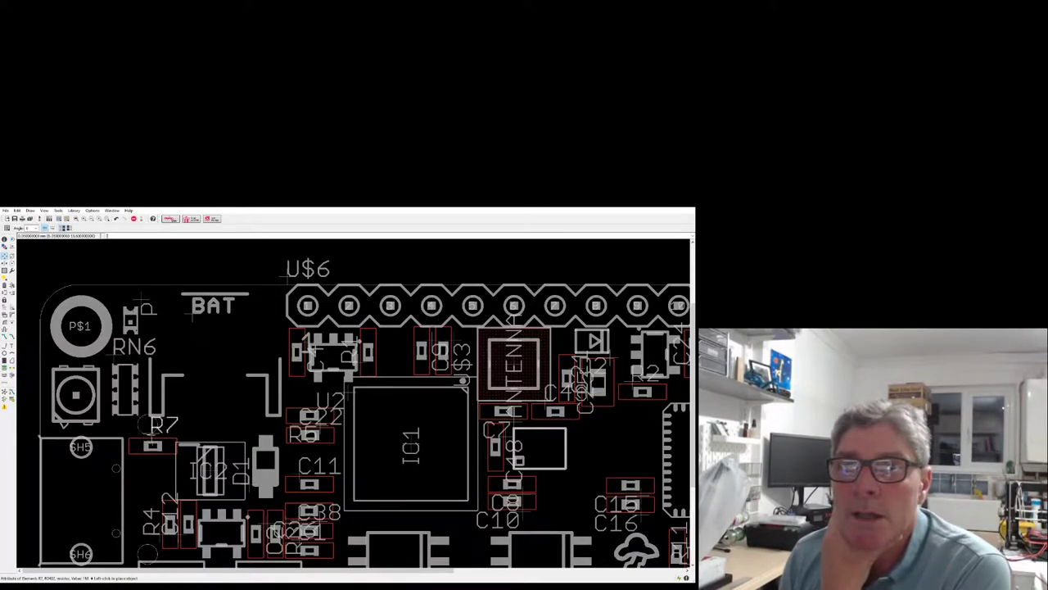
click(146, 425)
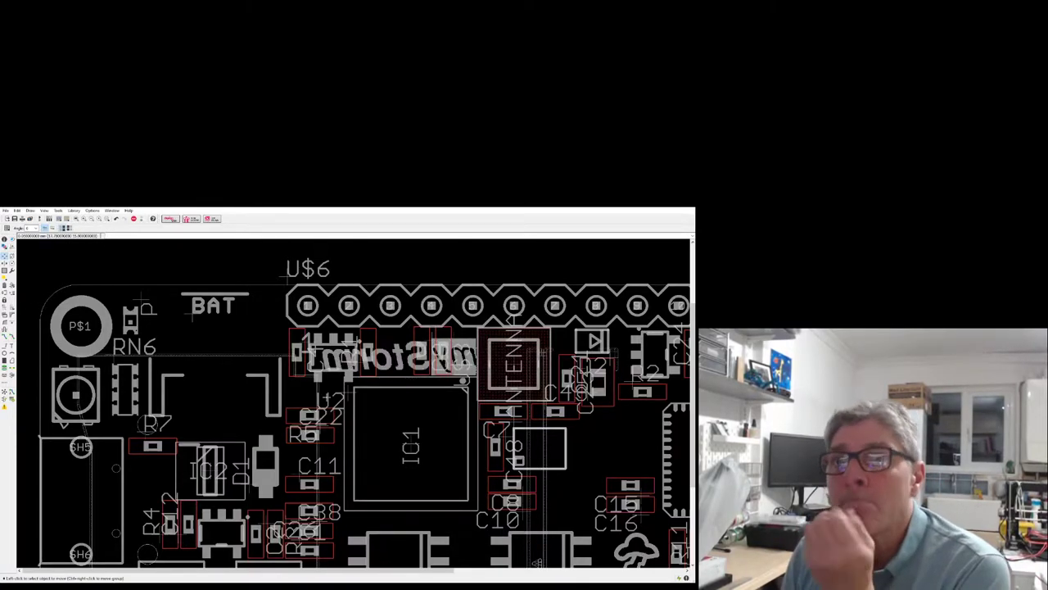
Switch to Move and shift the R7 label to a new spot.
scroll(326, 398, down, 2)
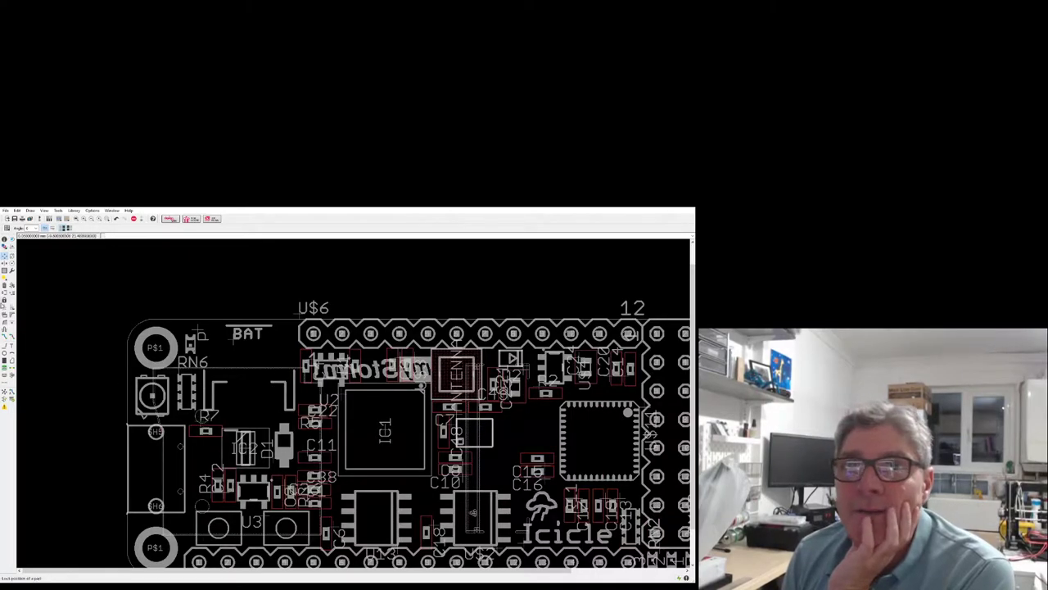
click(5, 262)
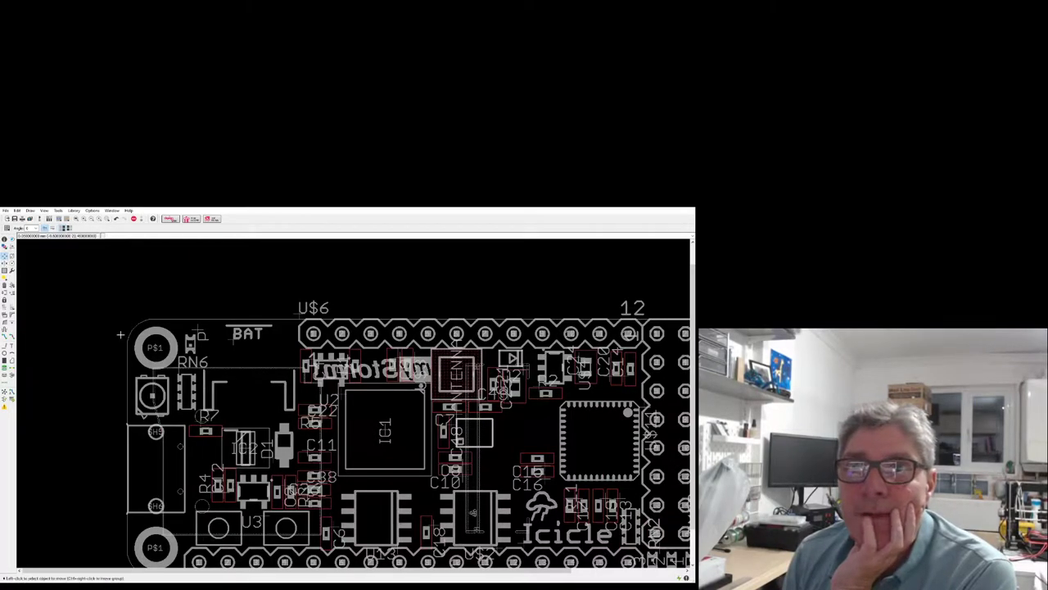
scroll(185, 413, up, 2)
scroll(171, 415, down, 3)
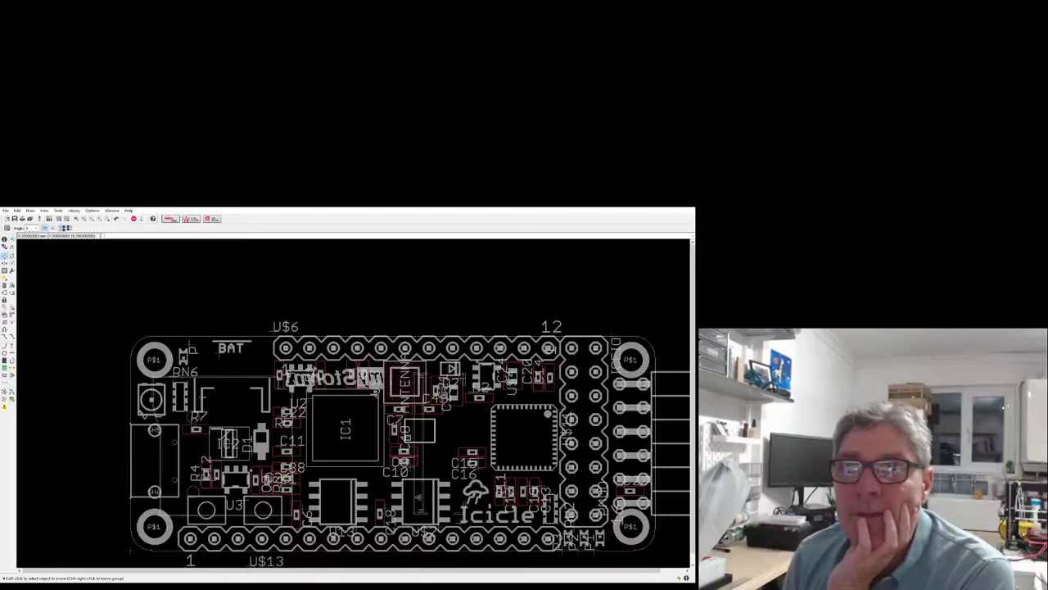
scroll(213, 416, up, 1)
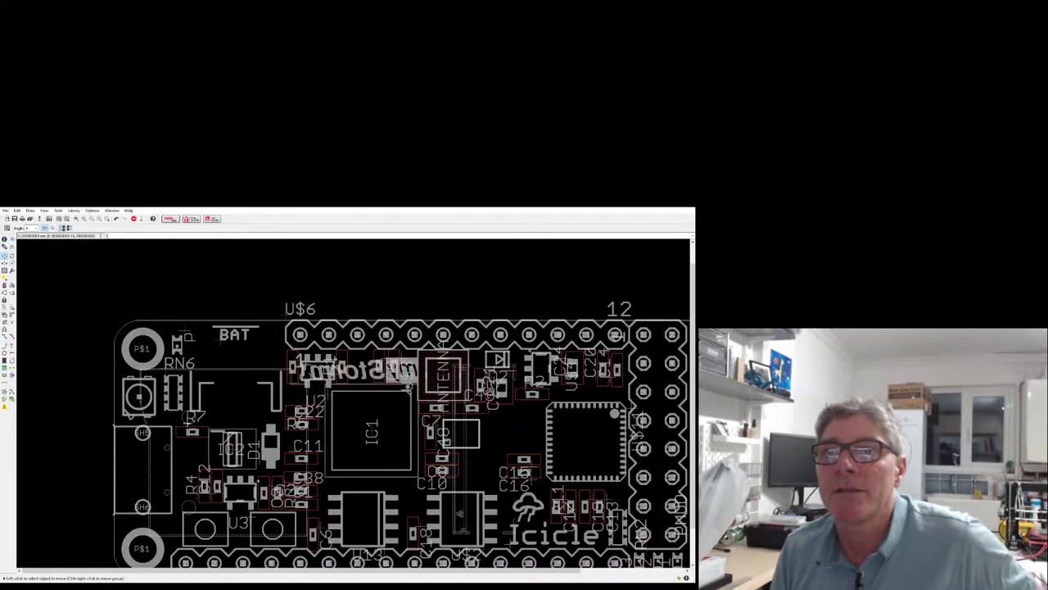
click(187, 416)
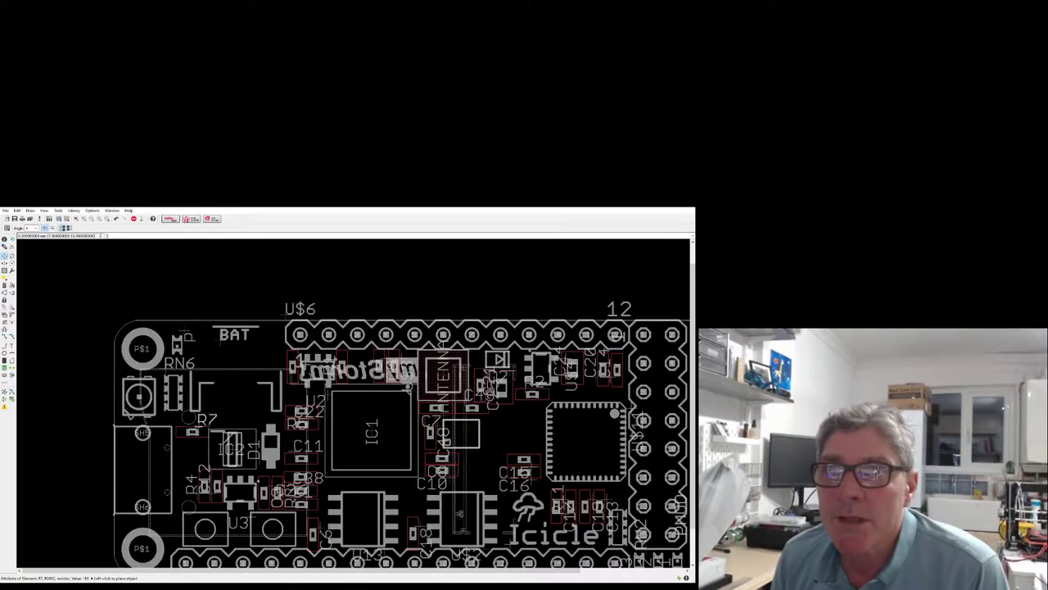
click(200, 420)
Place the LED's P label beside the LED and set RN6 down clear of its pads.
scroll(200, 420, up, 2)
scroll(198, 410, up, 2)
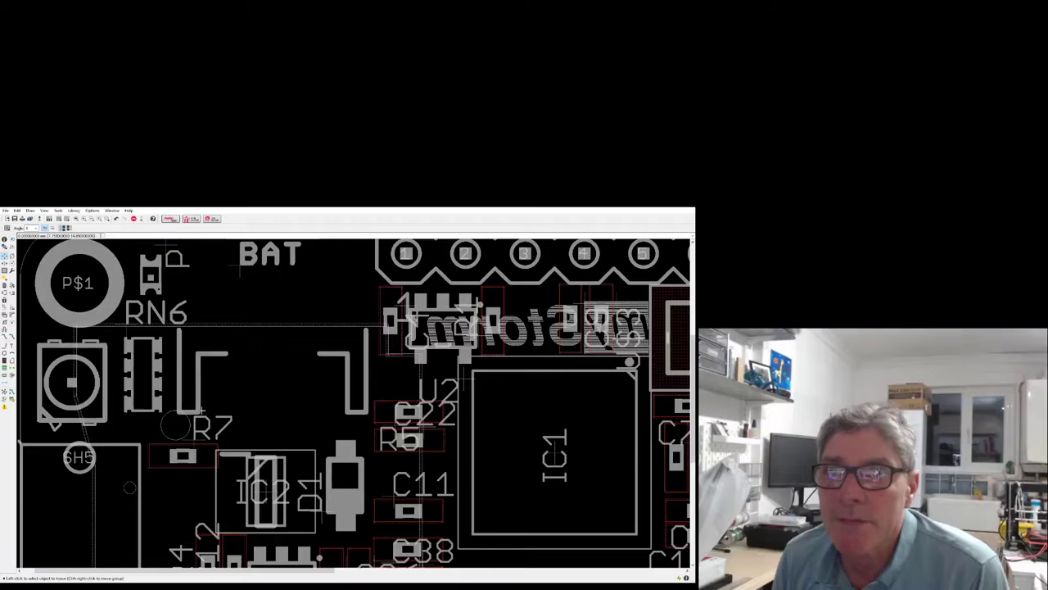
scroll(193, 404, down, 2)
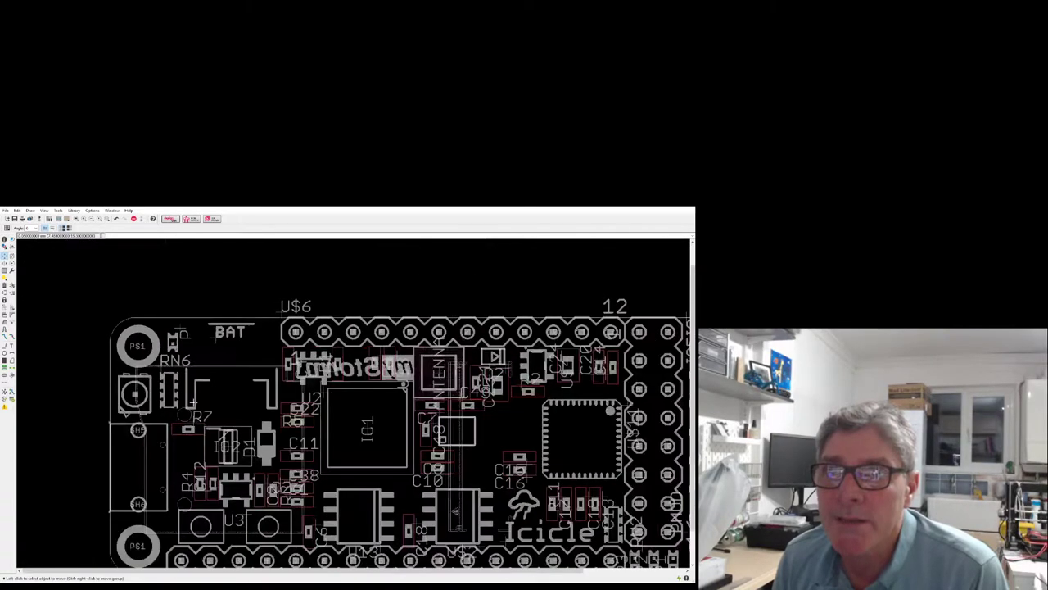
scroll(230, 443, up, 2)
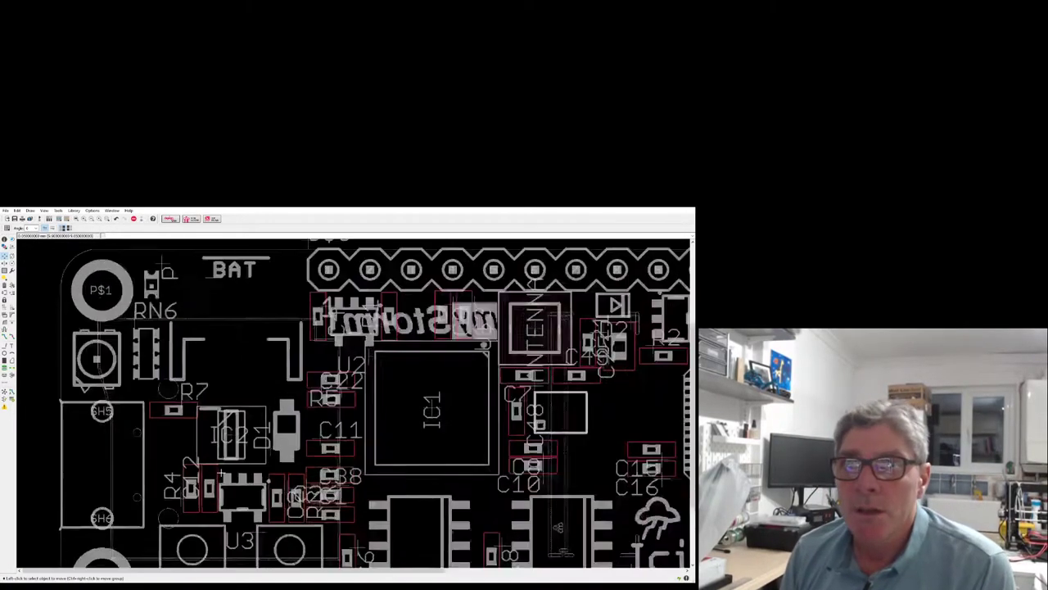
scroll(230, 442, down, 2)
scroll(230, 441, up, 3)
scroll(230, 441, down, 2)
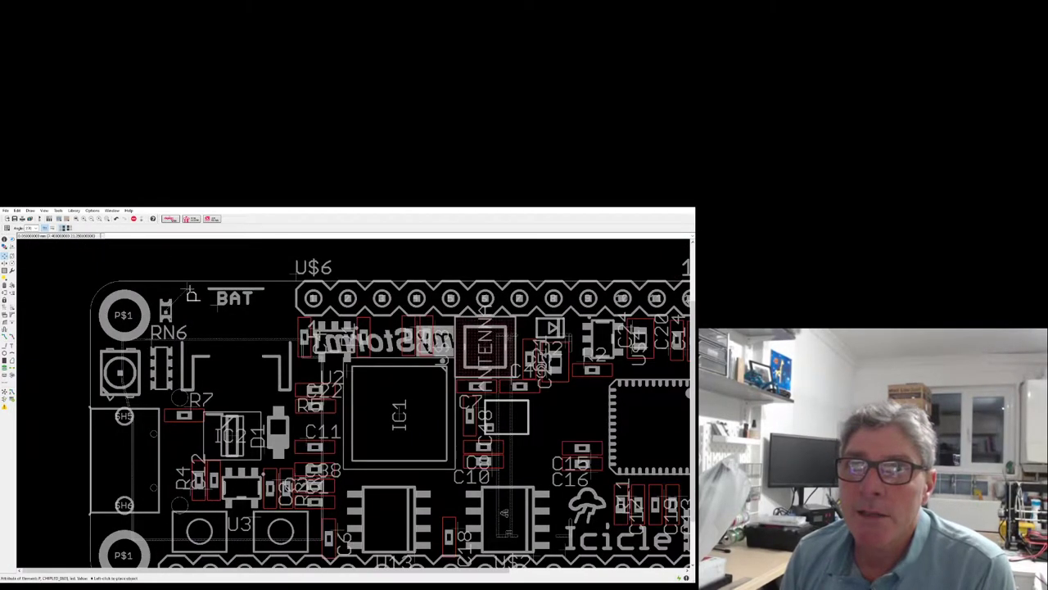
drag(184, 292, 156, 302)
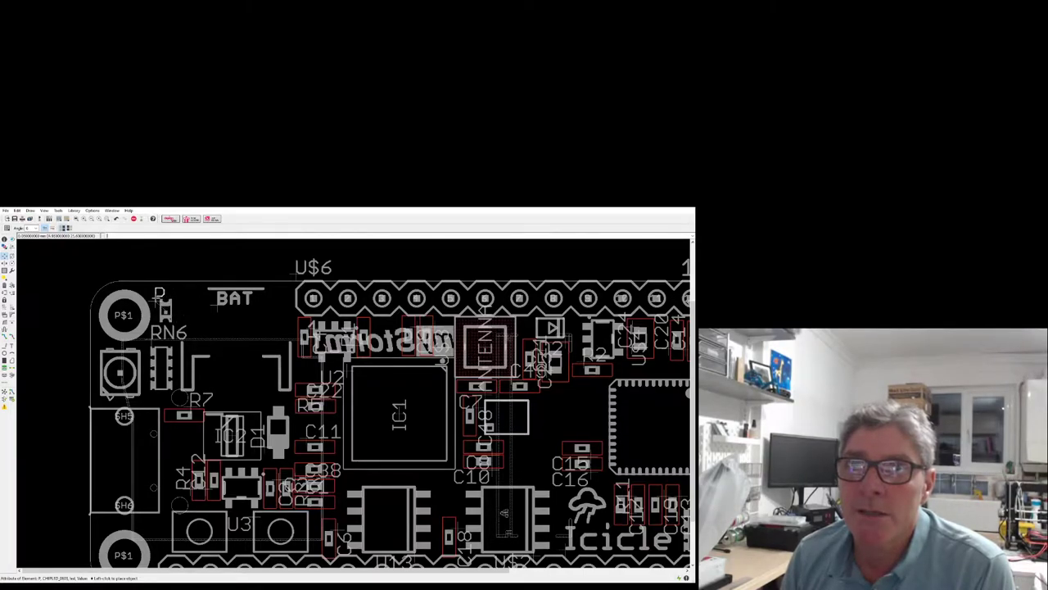
click(155, 300)
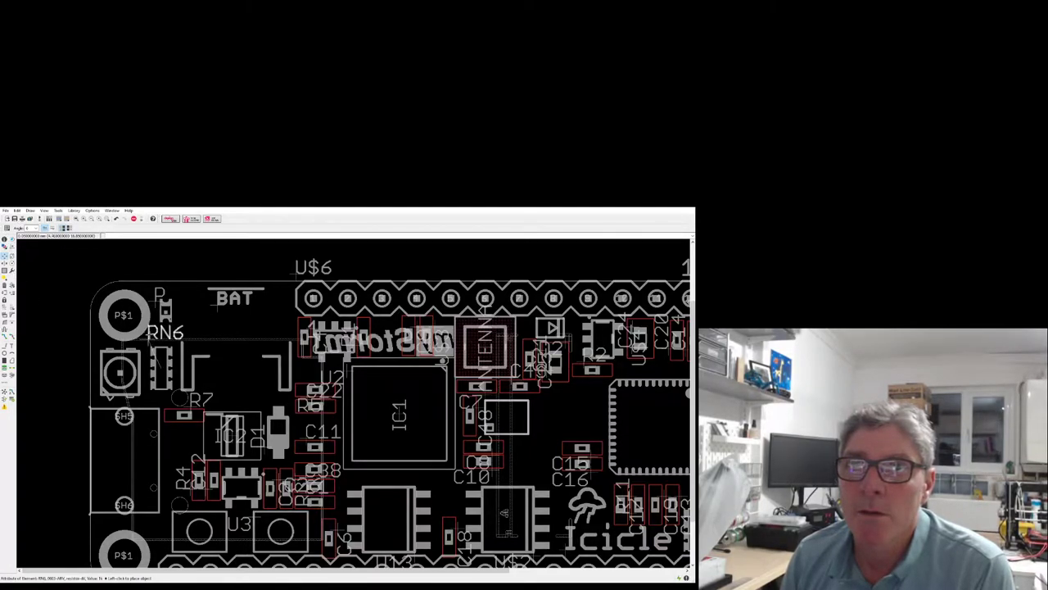
click(168, 332)
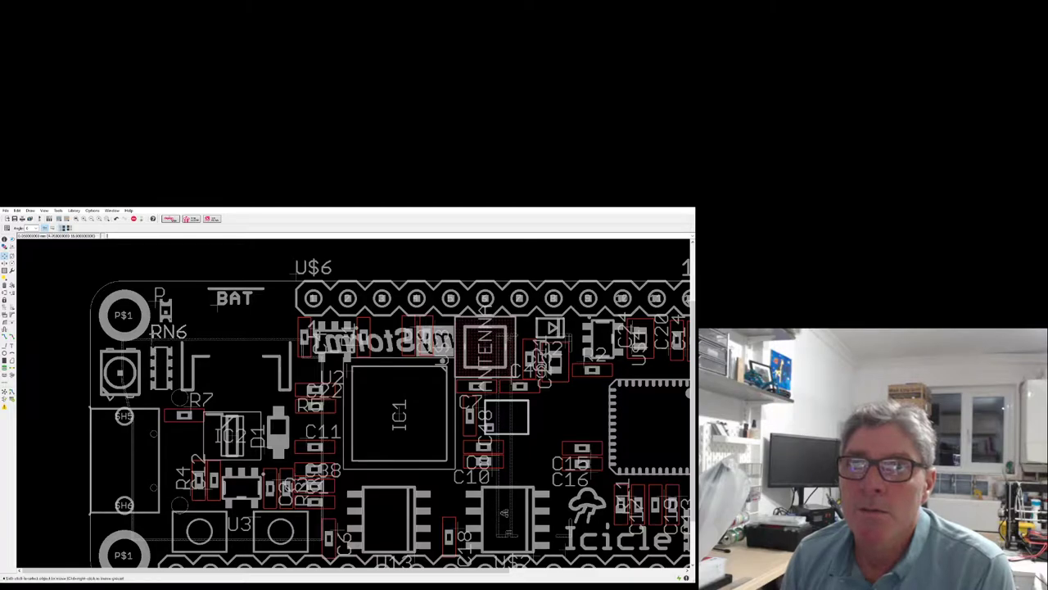
scroll(189, 311, down, 3)
scroll(189, 309, up, 2)
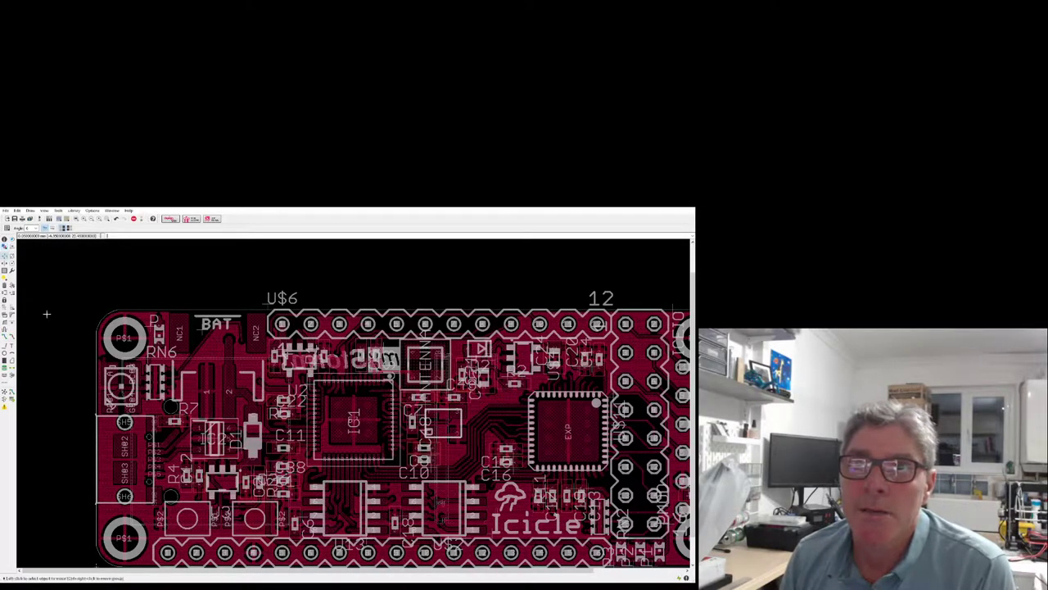
scroll(59, 313, down, 1)
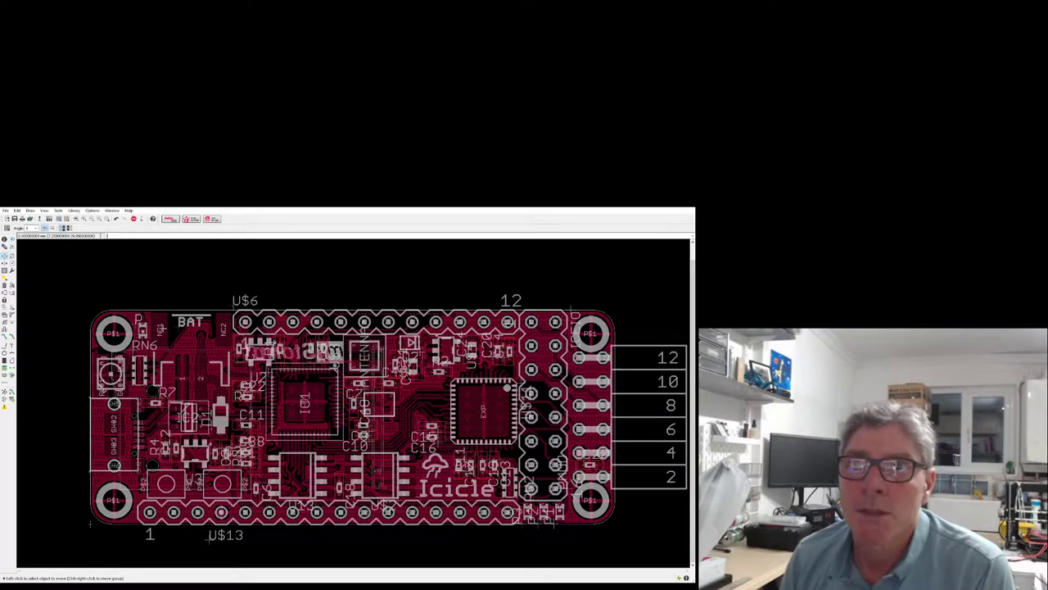
click(5, 255)
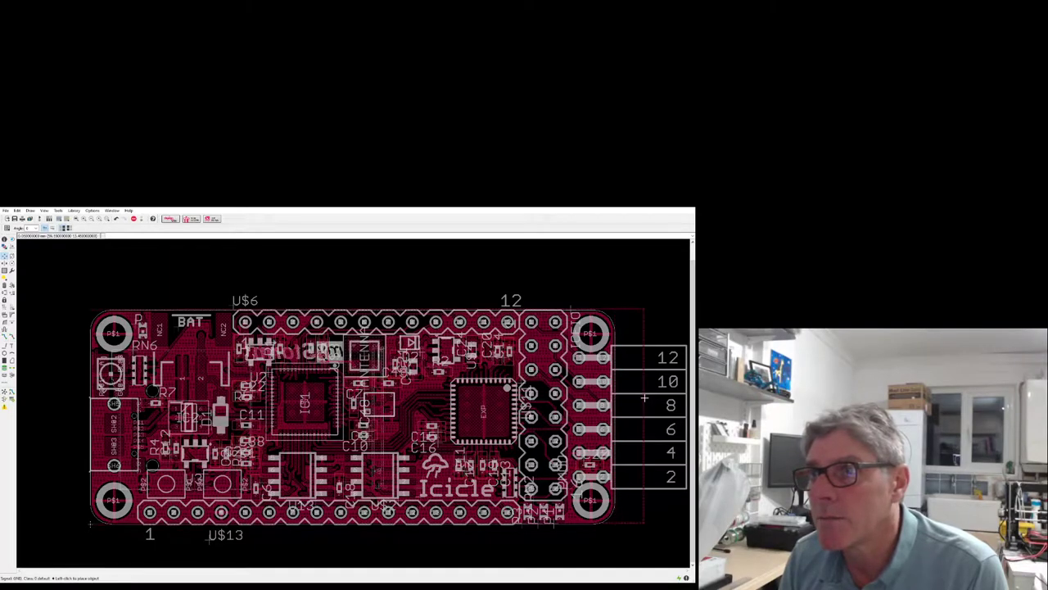
key(ctrl+a)
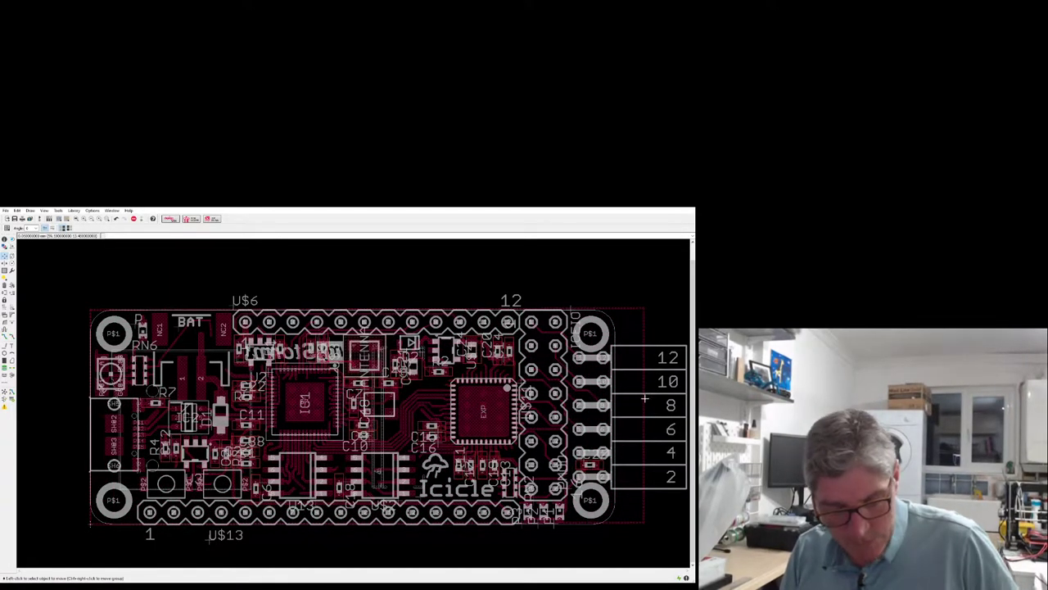
key(Escape)
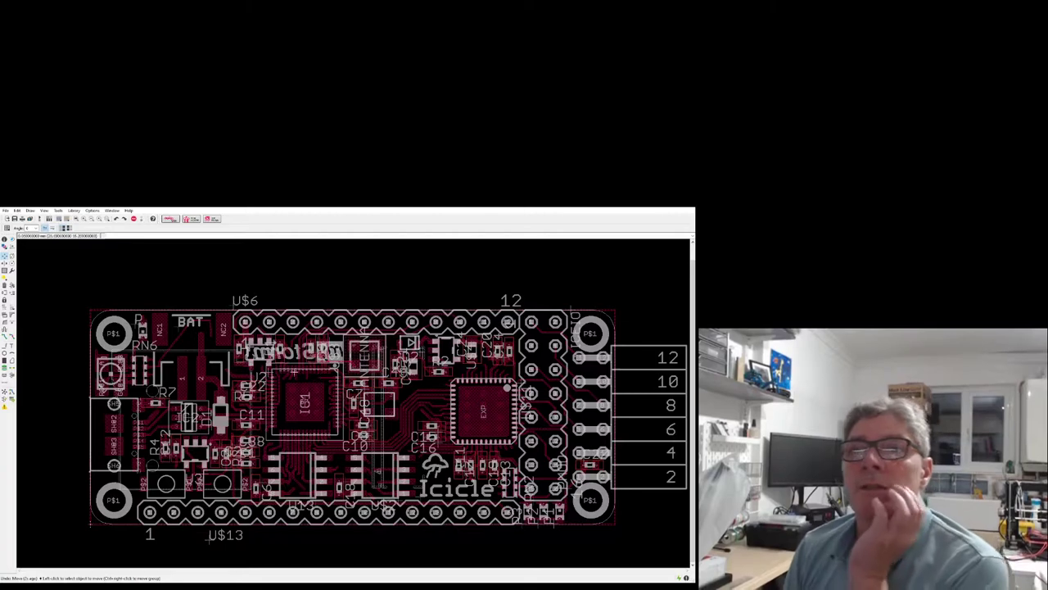
scroll(143, 333, up, 1)
scroll(131, 350, up, 5)
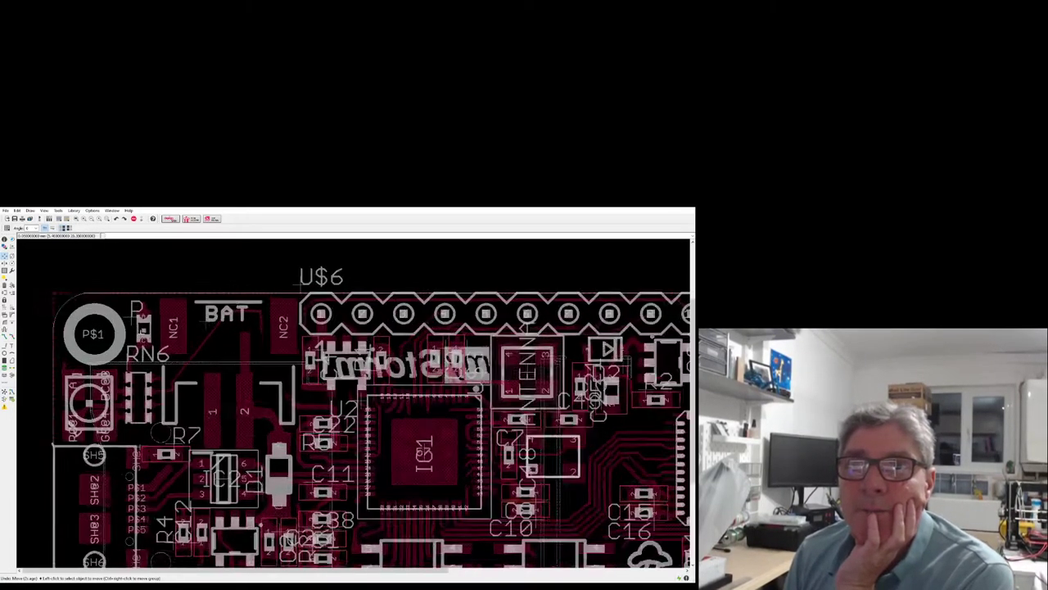
scroll(130, 352, down, 4)
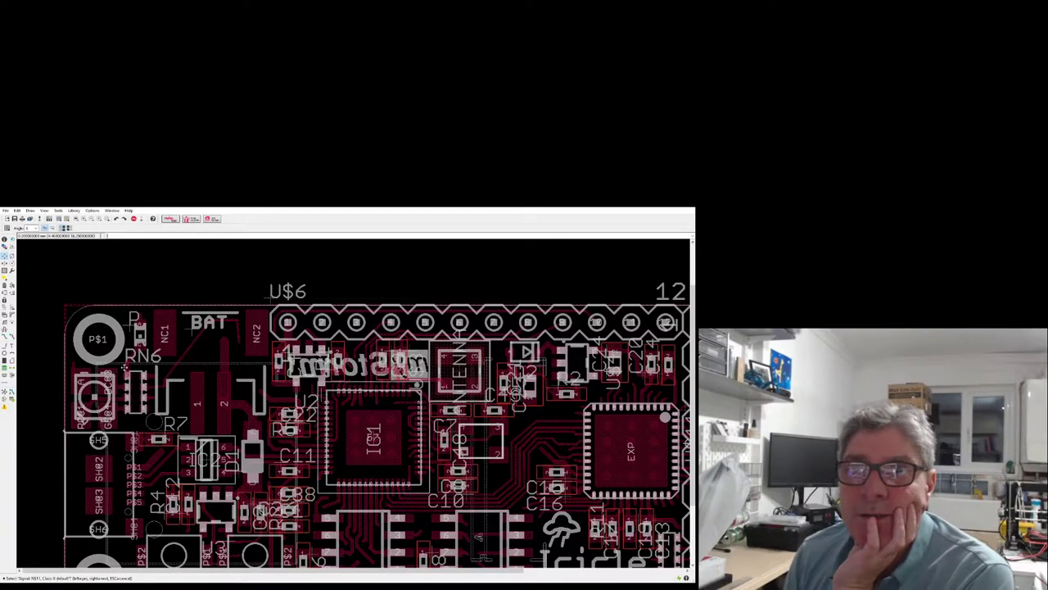
scroll(125, 362, up, 2)
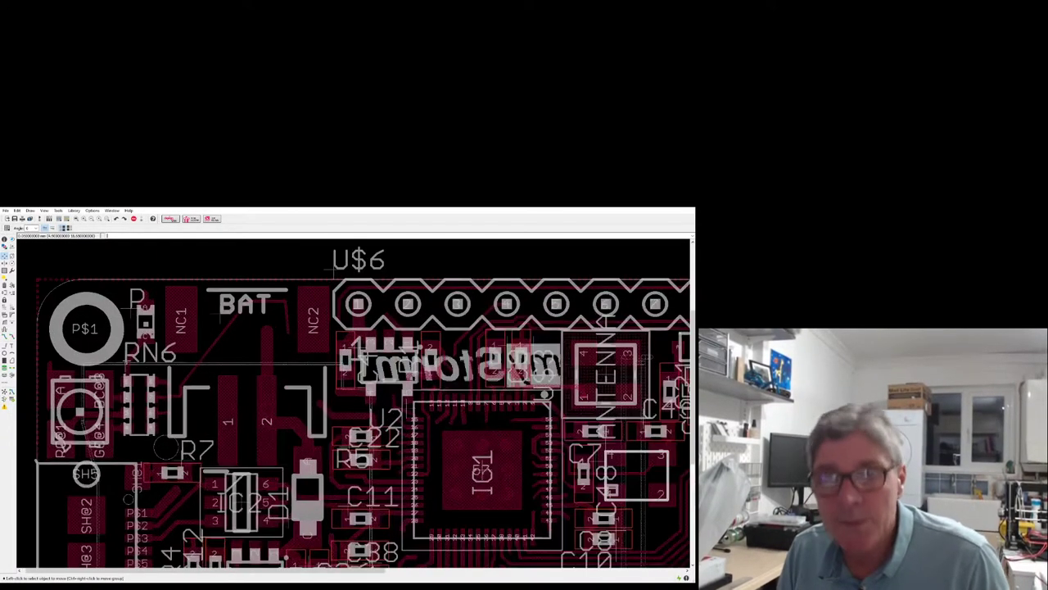
Nudge the RN6 label slightly lower so it sits just above the resistor network.
click(126, 361)
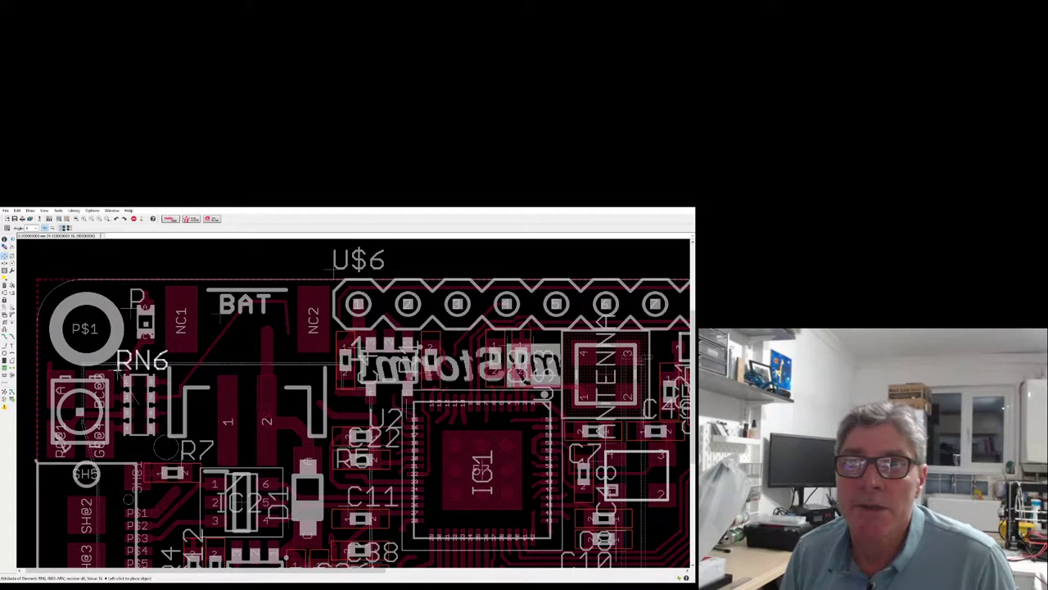
click(120, 371)
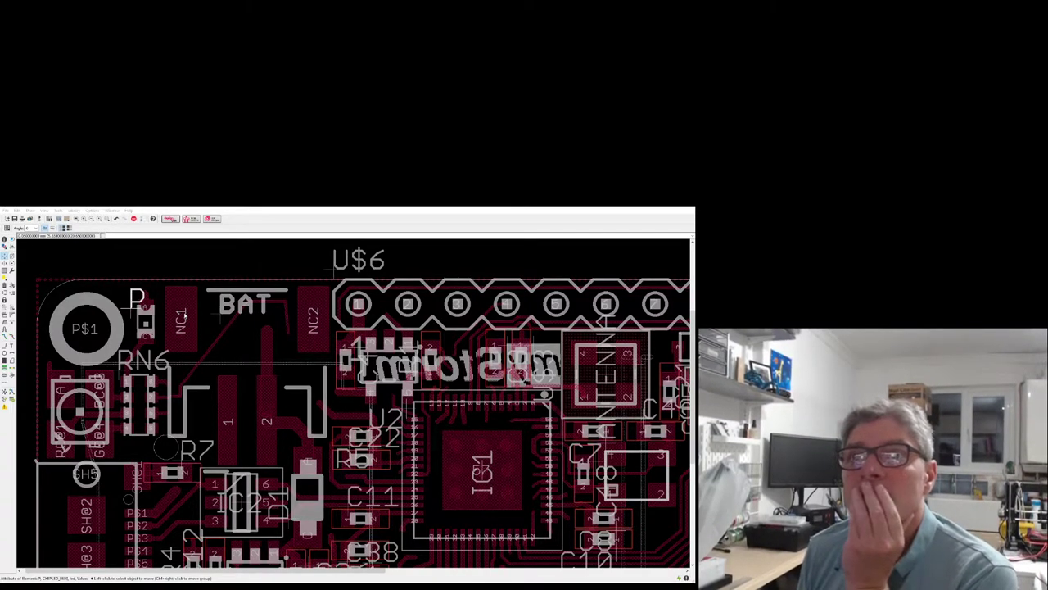
Confirm renaming the P part to CHG and place the CHG label beside P$1.
key(Return)
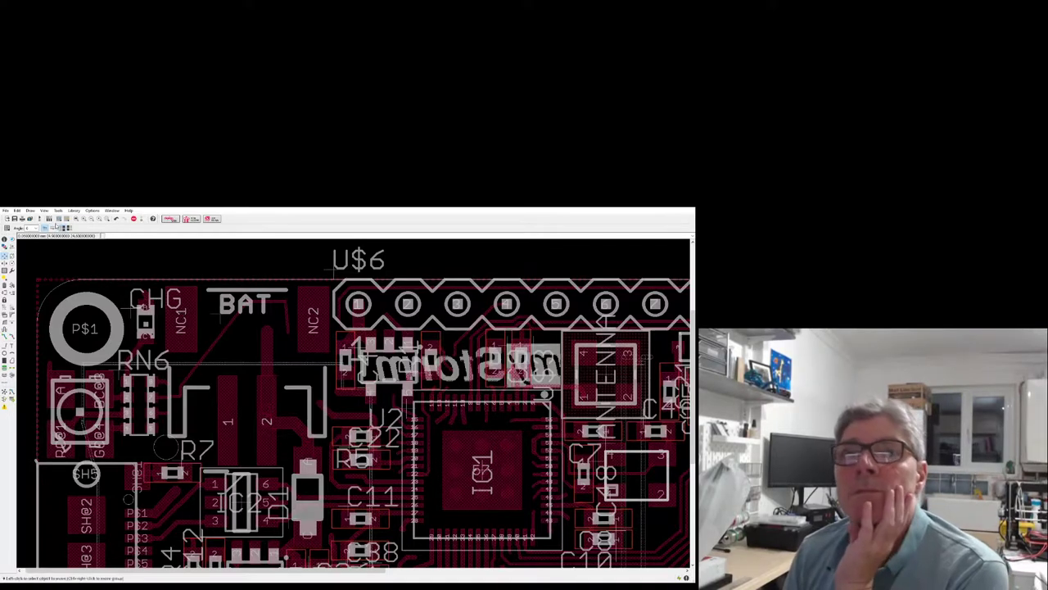
click(124, 308)
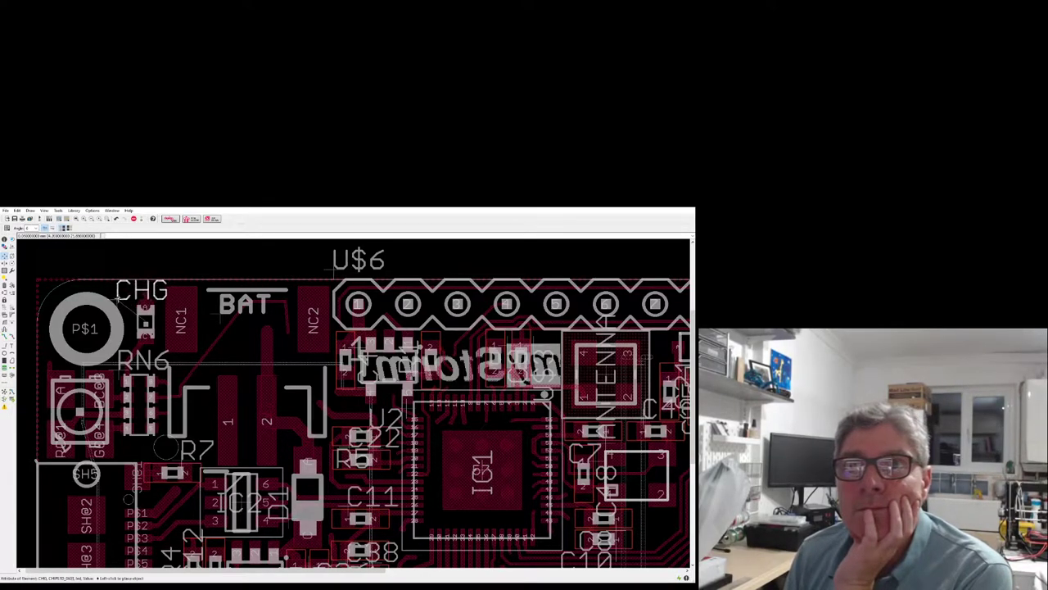
click(118, 303)
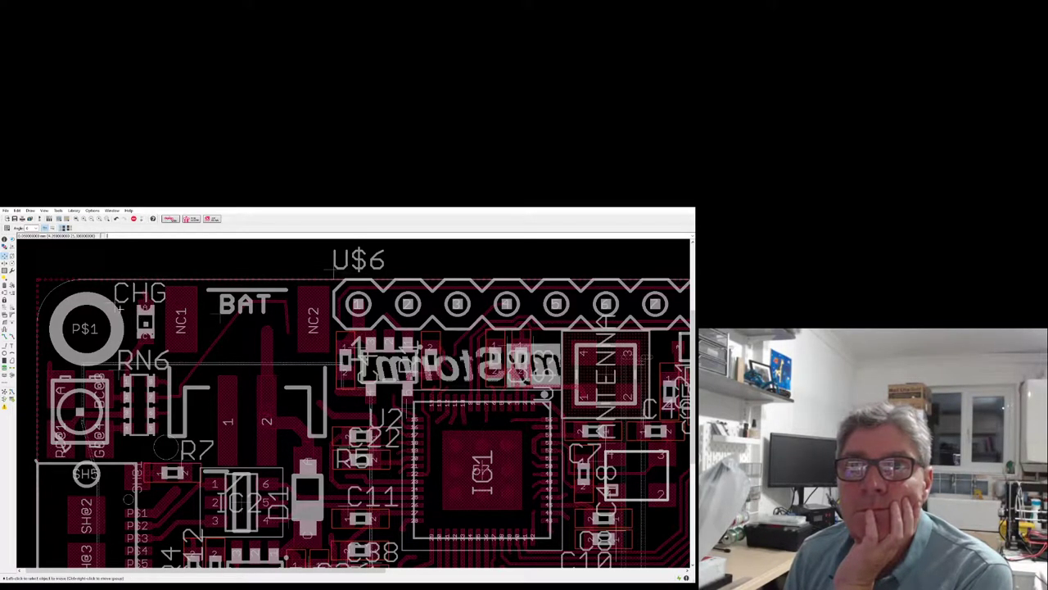
click(116, 292)
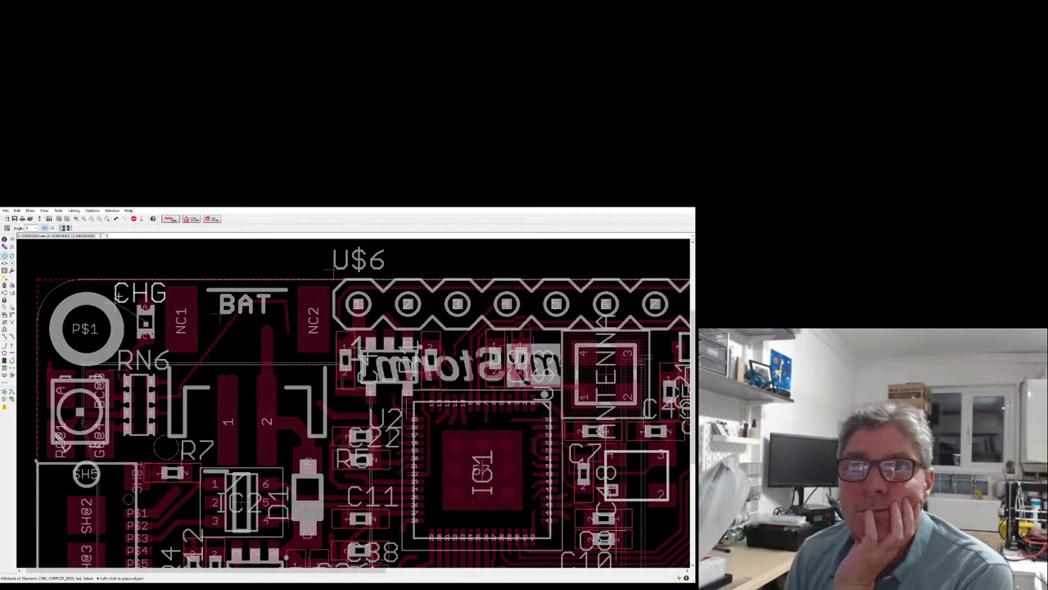
click(118, 297)
scroll(117, 296, down, 2)
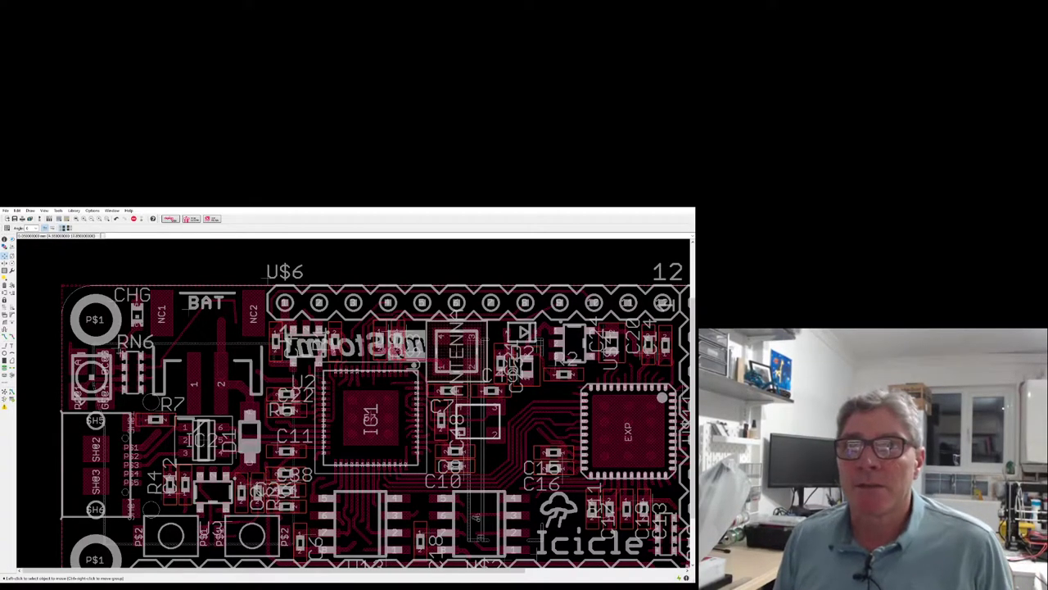
scroll(129, 348, up, 1)
scroll(130, 347, up, 1)
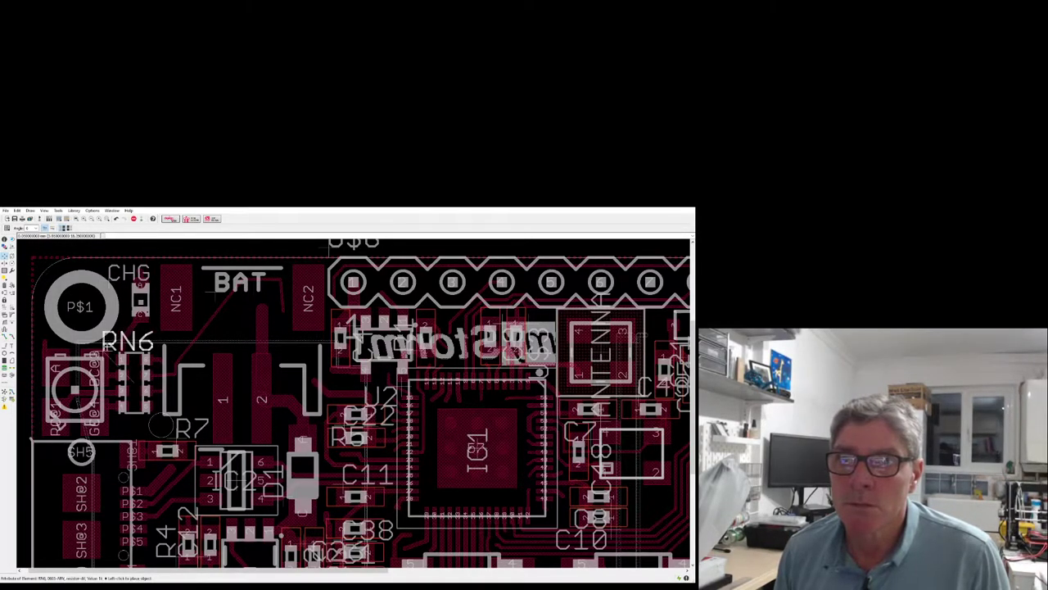
Fit the board, then reposition CHG above its part and RN6 clear of its pads.
key(F7)
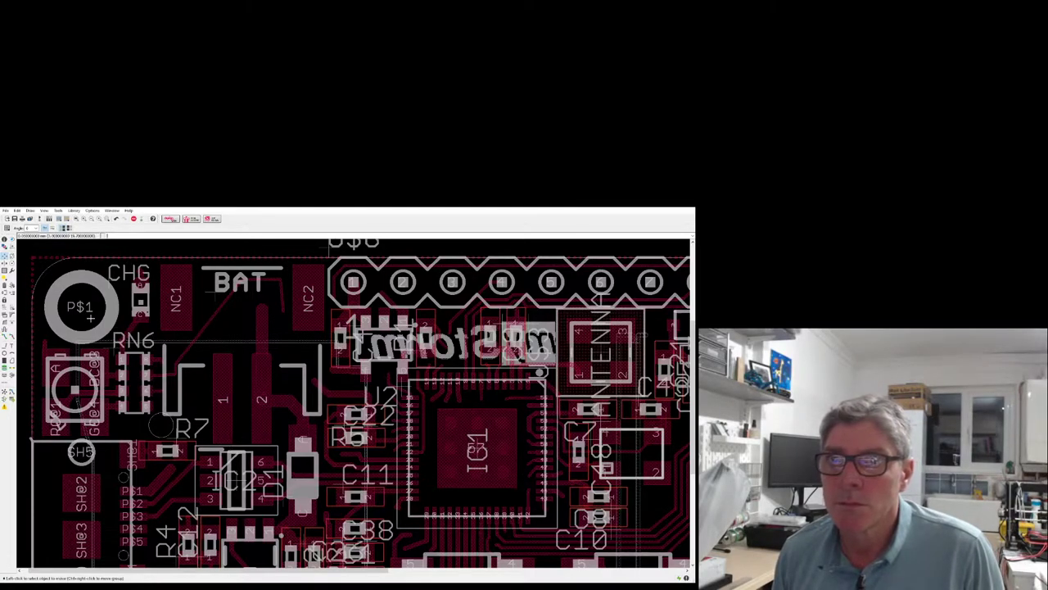
key(alt+F2)
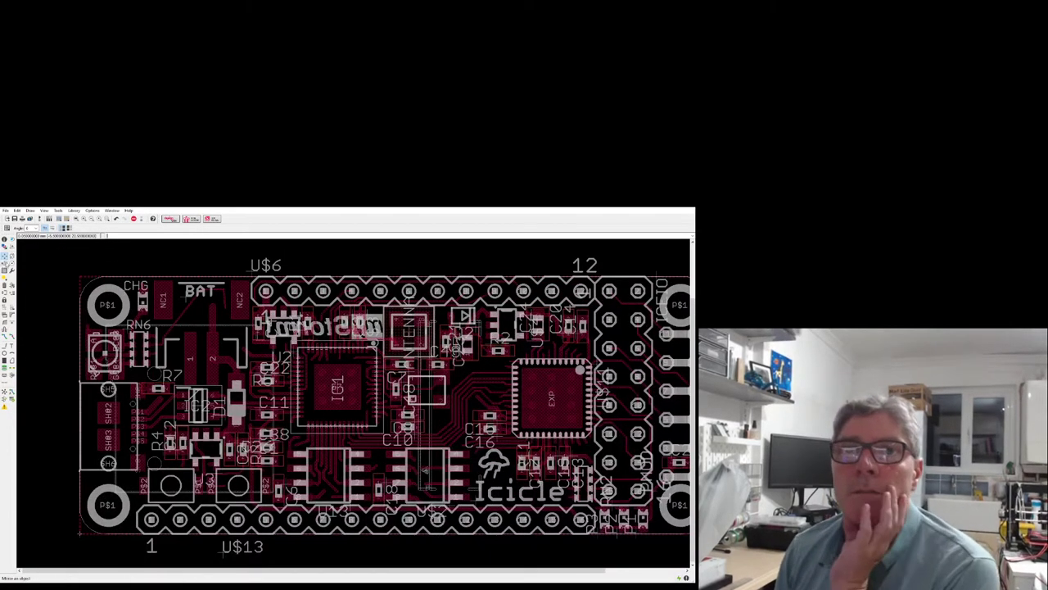
scroll(155, 322, up, 2)
click(112, 274)
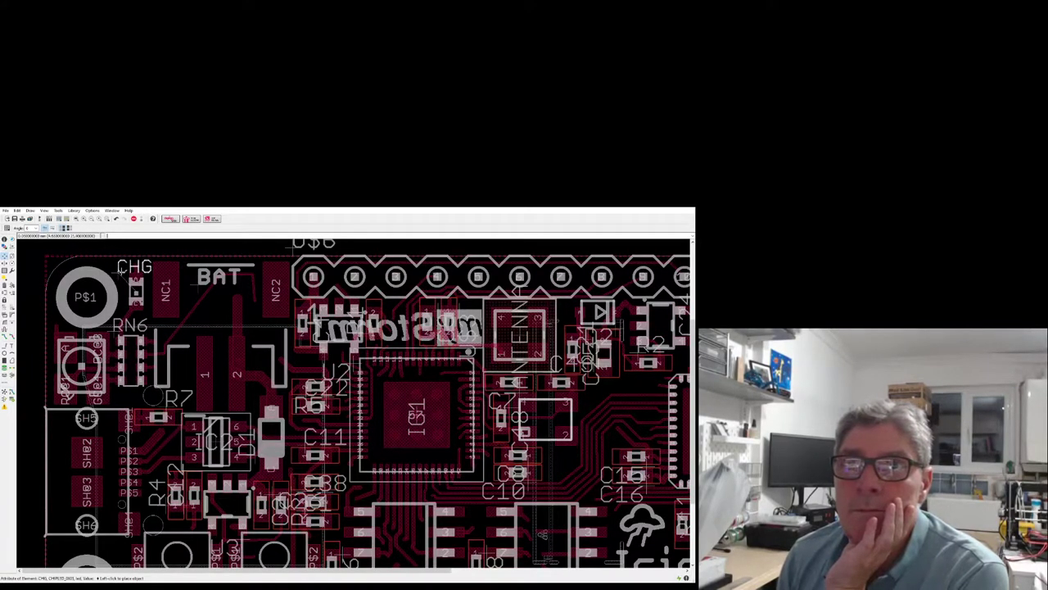
click(121, 271)
click(115, 331)
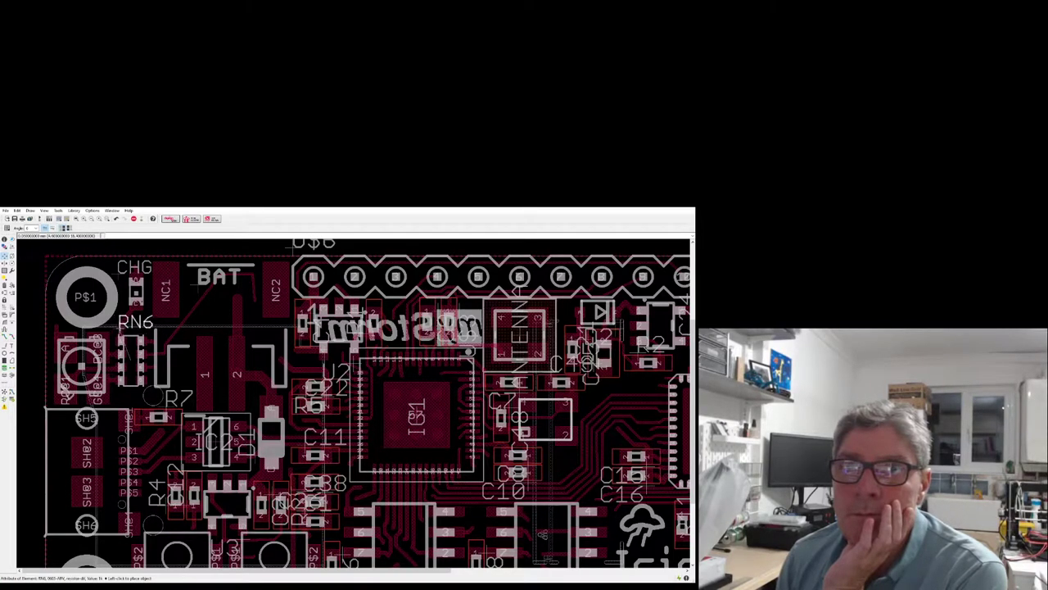
click(113, 357)
scroll(113, 357, down, 4)
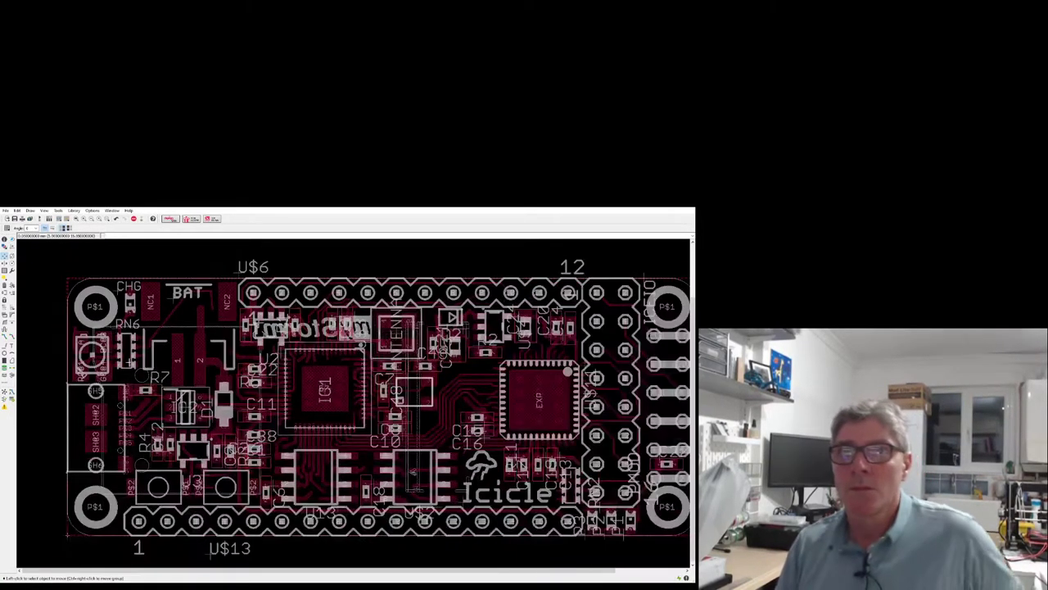
Rotate the IC2 label 90° to vertical and place it just left of the IC2 footprint.
scroll(110, 358, up, 5)
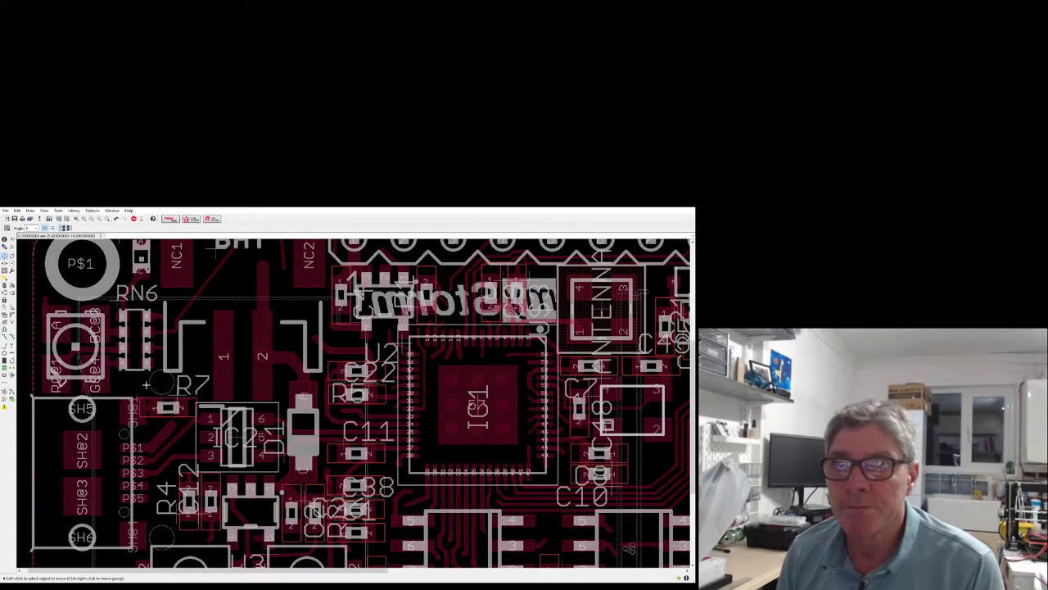
scroll(107, 360, down, 4)
scroll(107, 360, up, 2)
scroll(197, 408, up, 4)
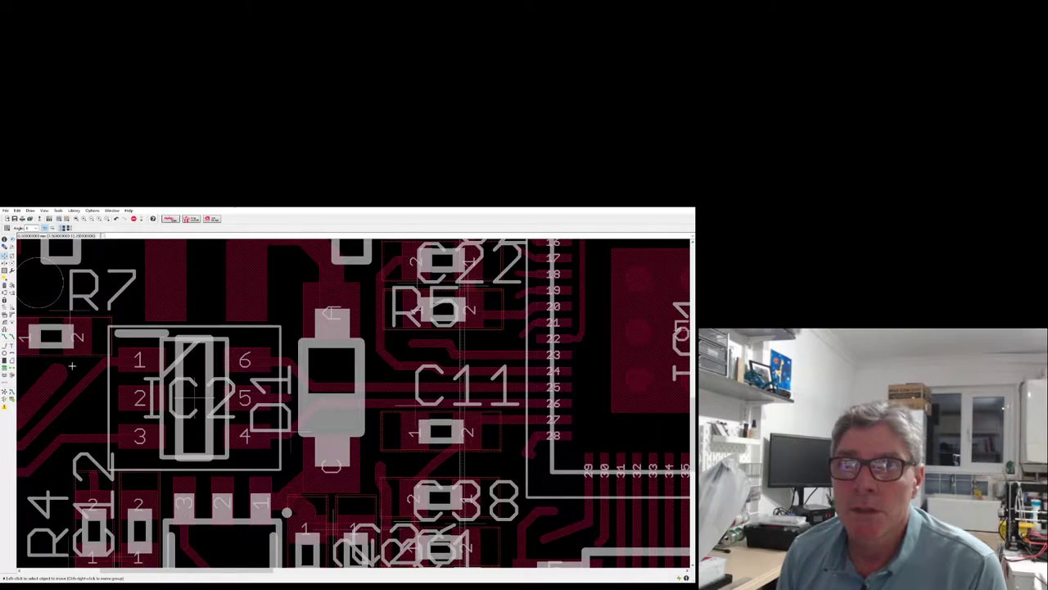
scroll(189, 398, up, 2)
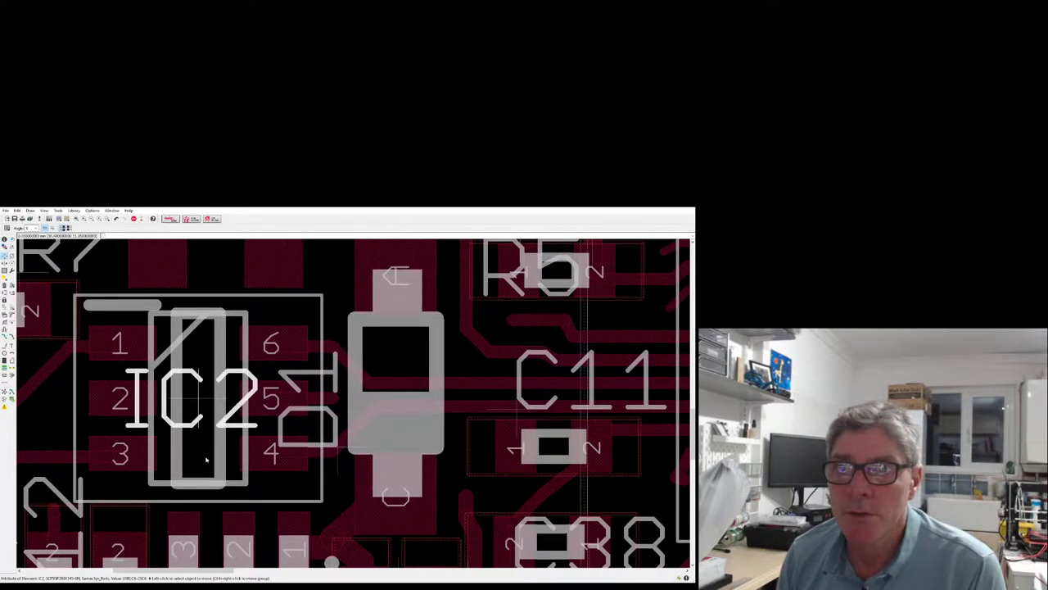
click(174, 446)
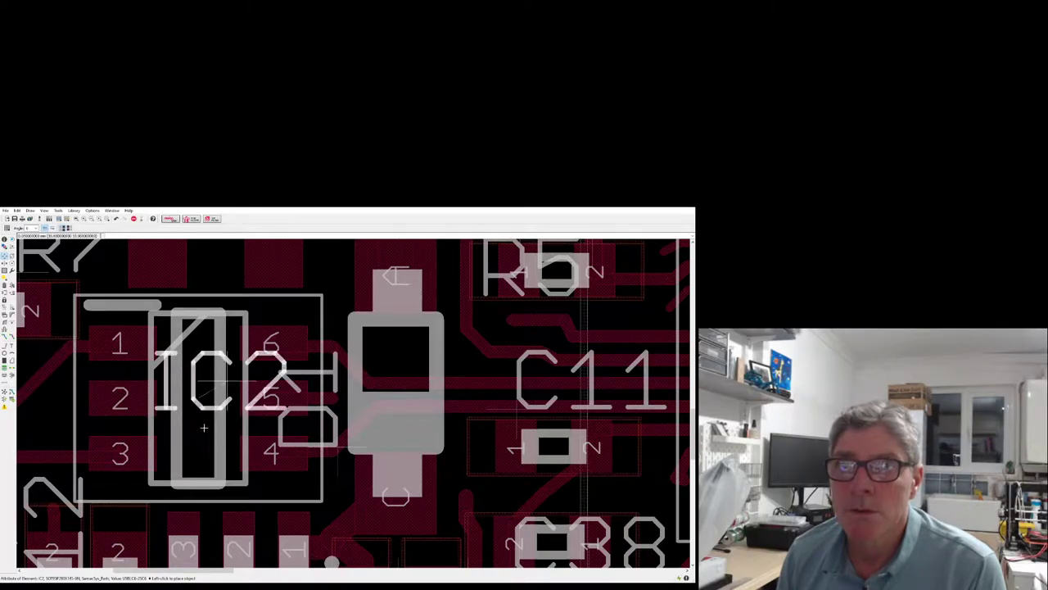
scroll(221, 377, down, 1)
scroll(204, 369, down, 4)
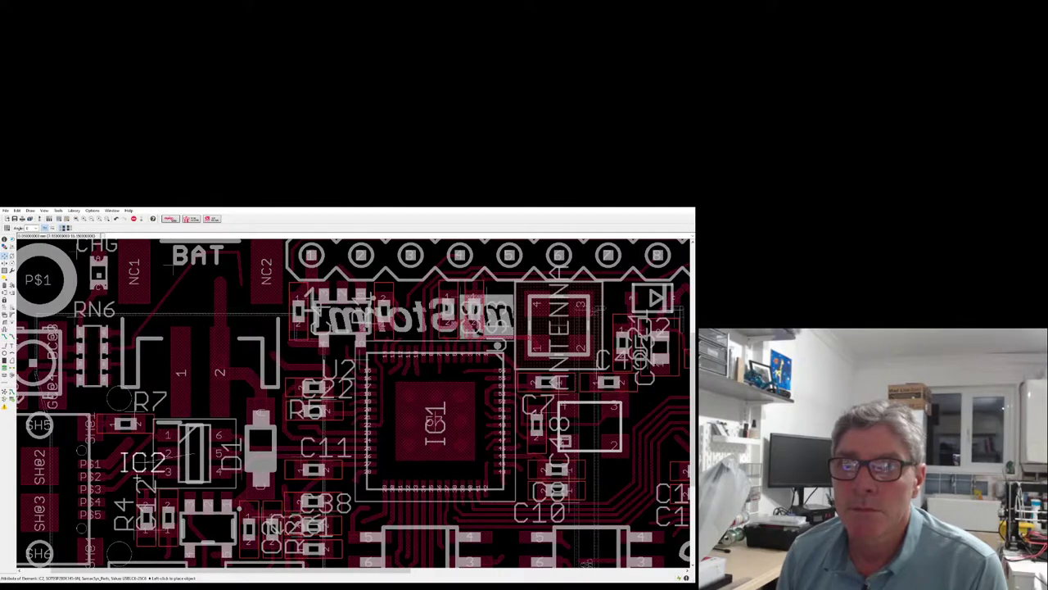
right_click(135, 459)
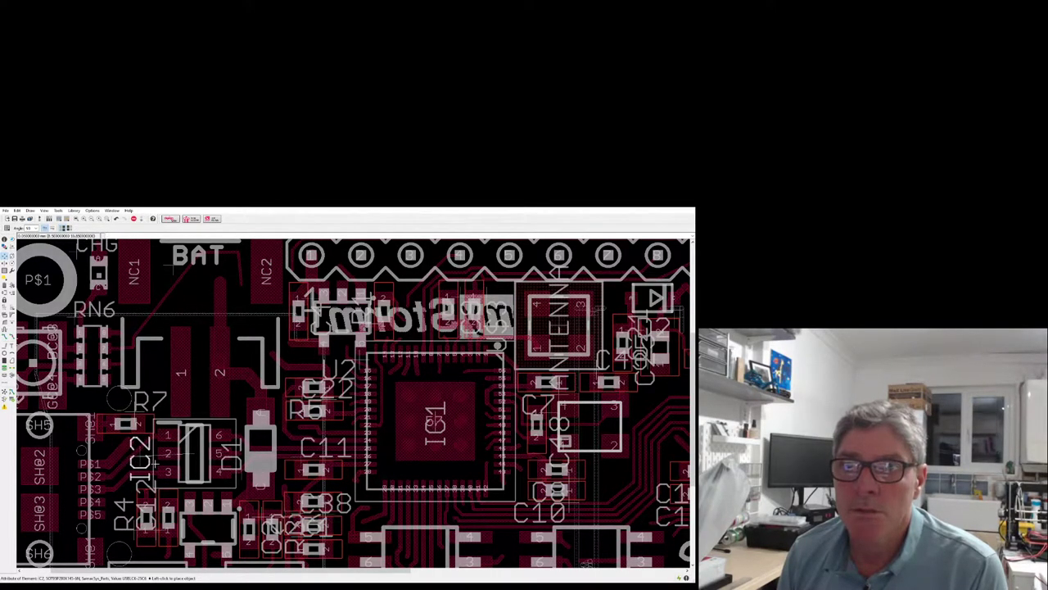
click(153, 464)
Shift the R4 label slightly to the right.
scroll(138, 522, up, 2)
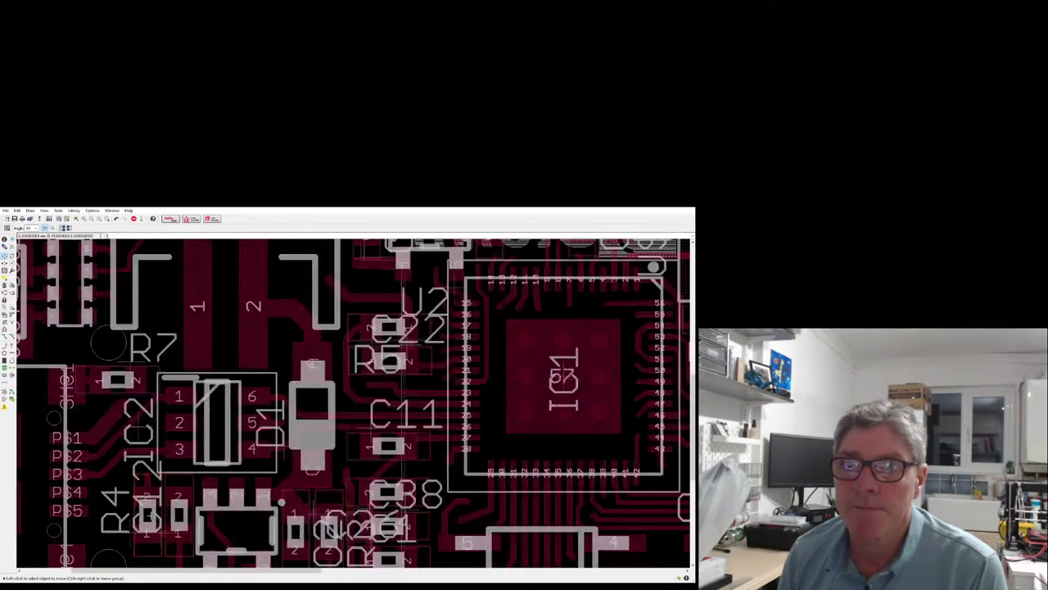
click(129, 531)
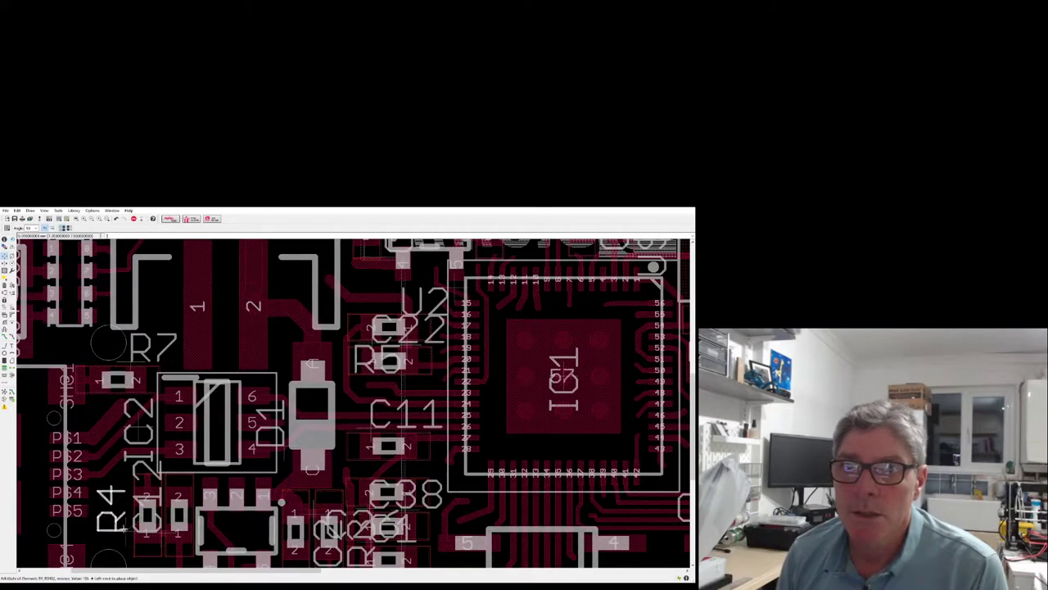
click(121, 527)
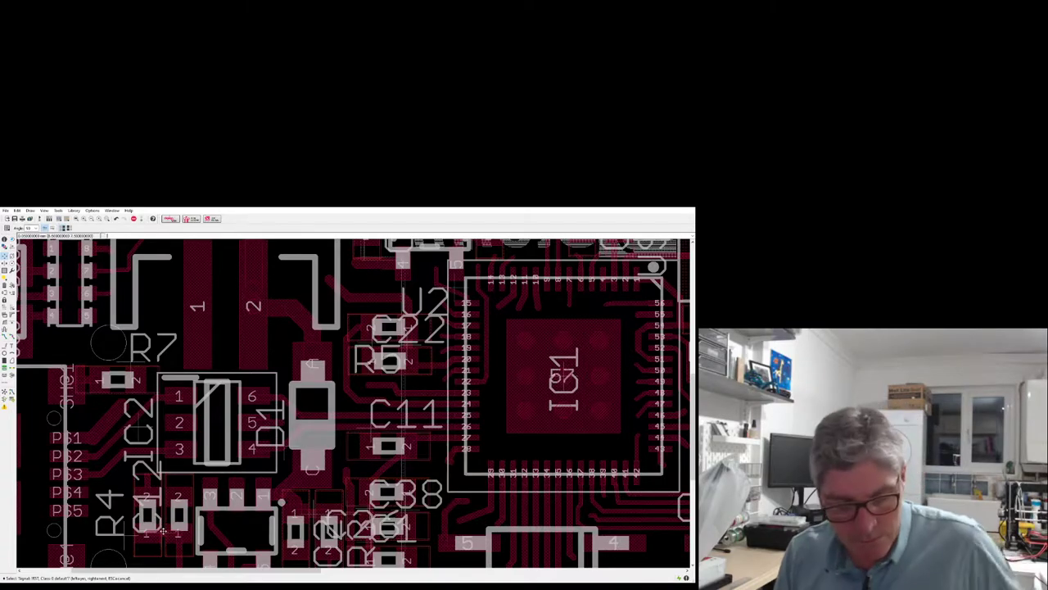
Rotate the C12 label horizontal and place it above the left push-button footprint, clear of pads.
click(162, 531)
scroll(190, 454, down, 2)
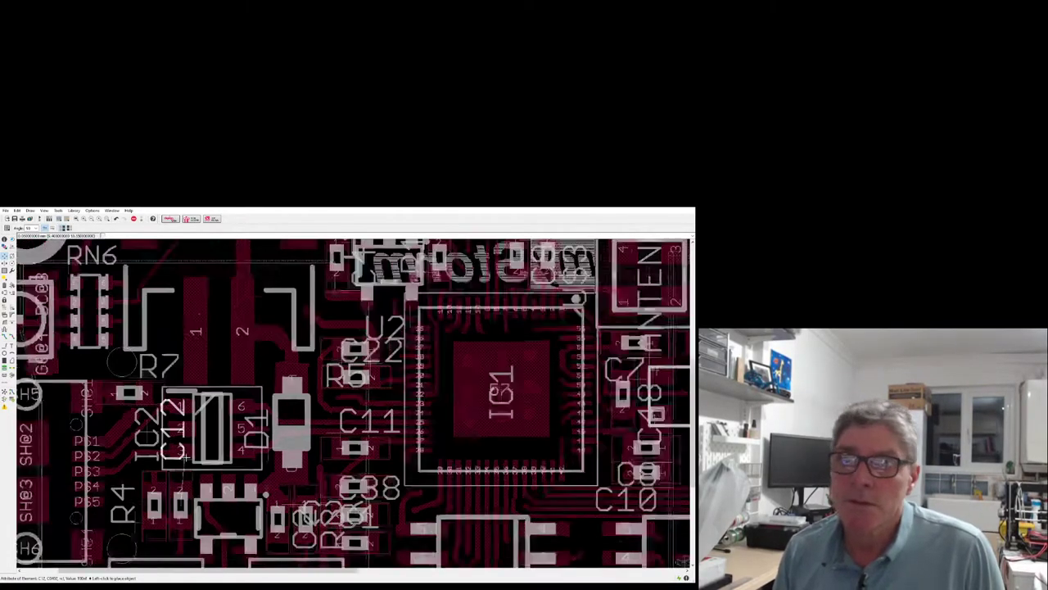
scroll(183, 459, down, 3)
scroll(175, 479, up, 3)
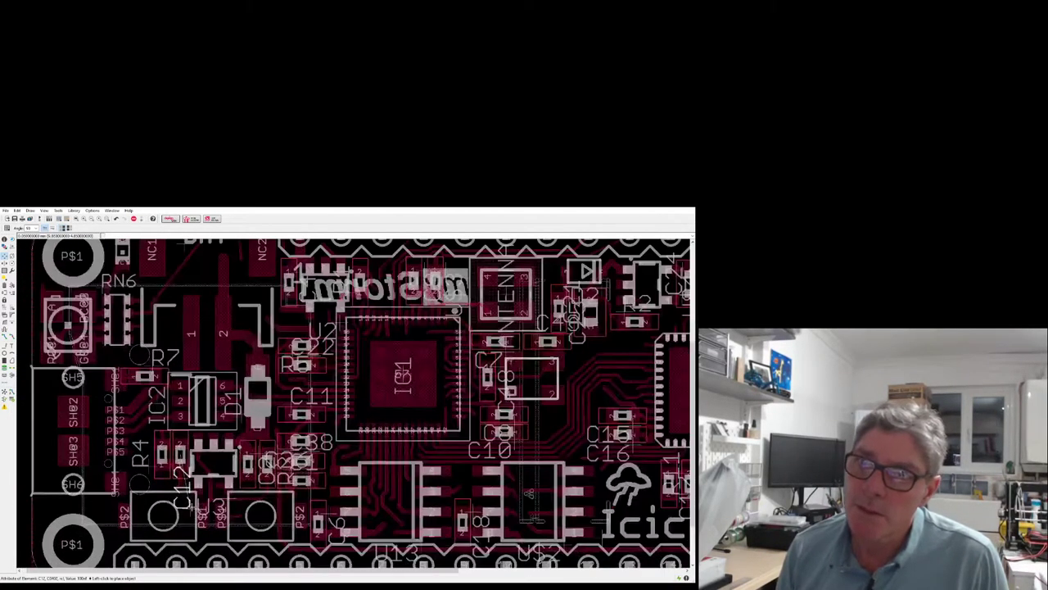
right_click(174, 490)
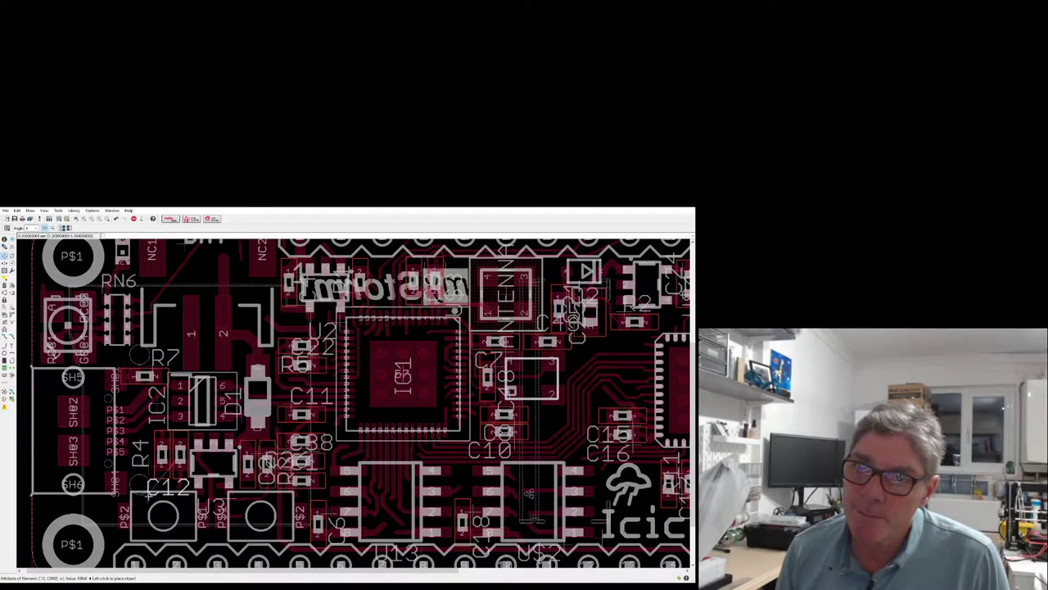
click(184, 487)
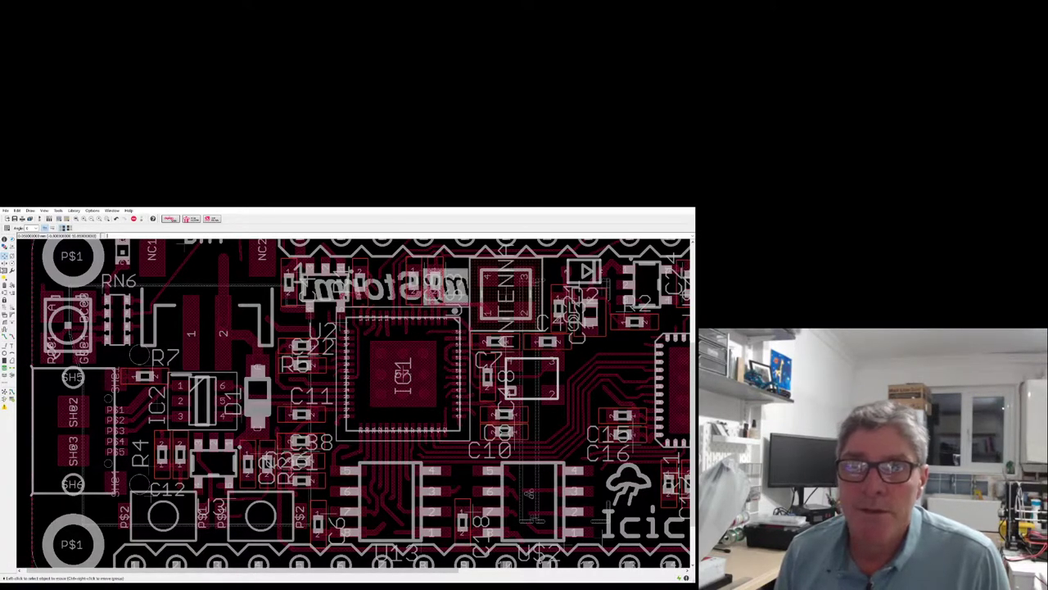
Re-place the C12 label, check layer visibility, and set the R4 label beside R4.
click(157, 483)
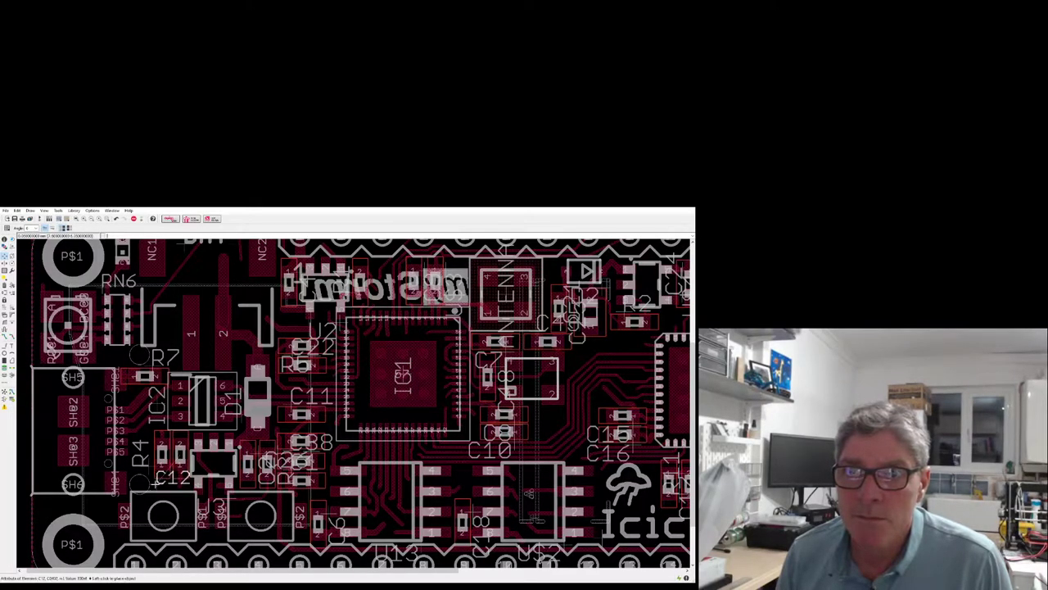
click(156, 484)
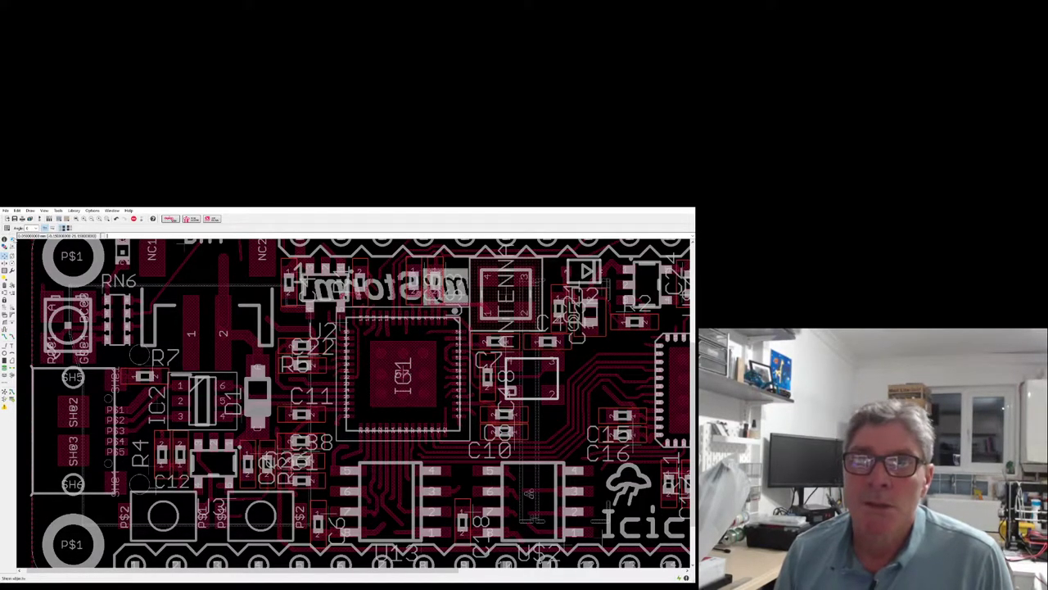
click(5, 248)
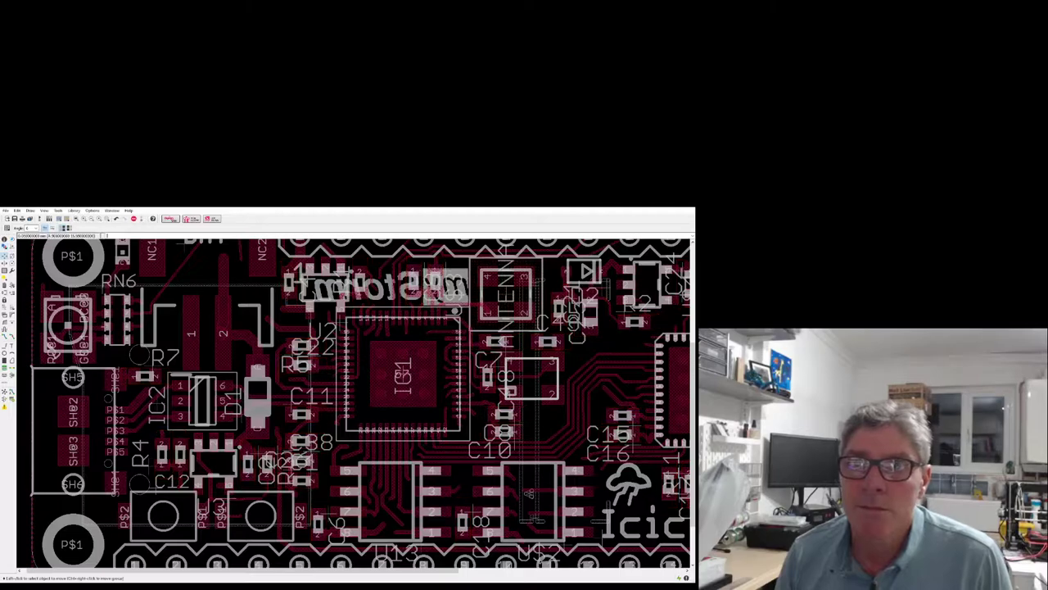
scroll(153, 481, up, 3)
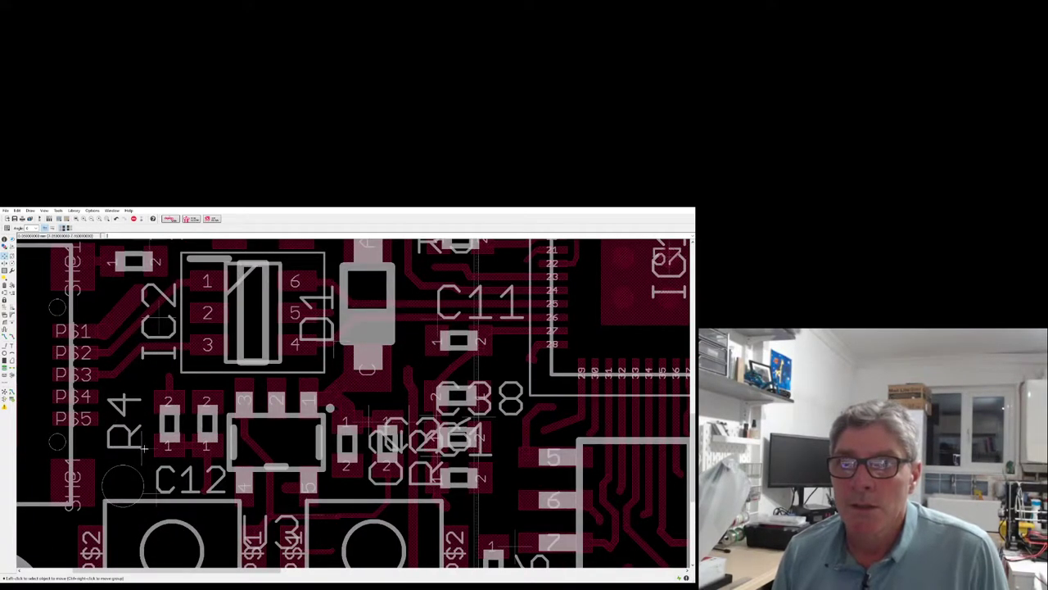
click(144, 448)
click(148, 442)
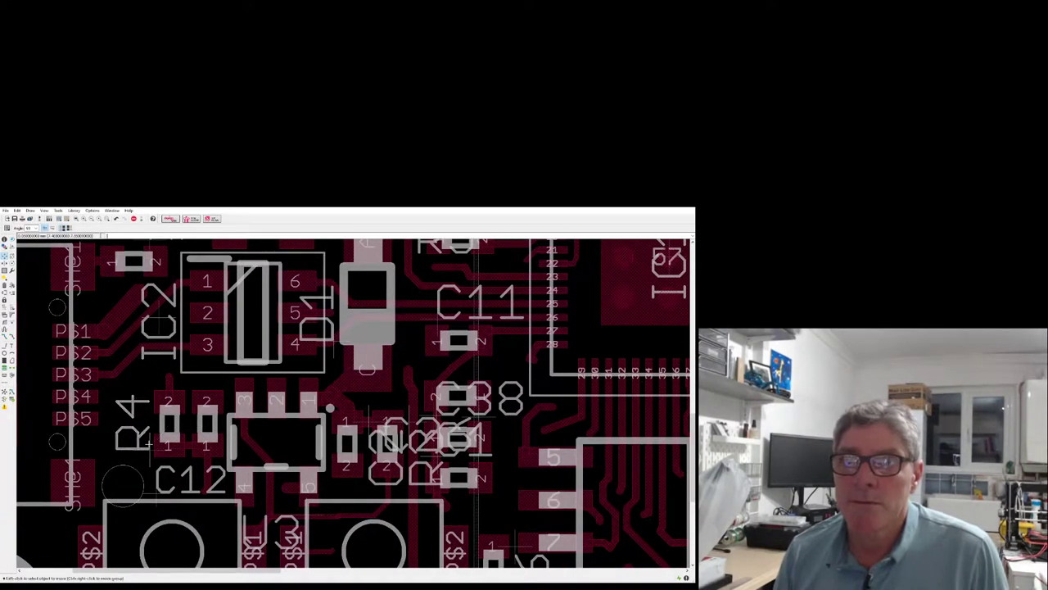
Move the D1 label above the diode, off its pads, and fine-tune its position.
scroll(151, 436, down, 2)
scroll(95, 442, down, 3)
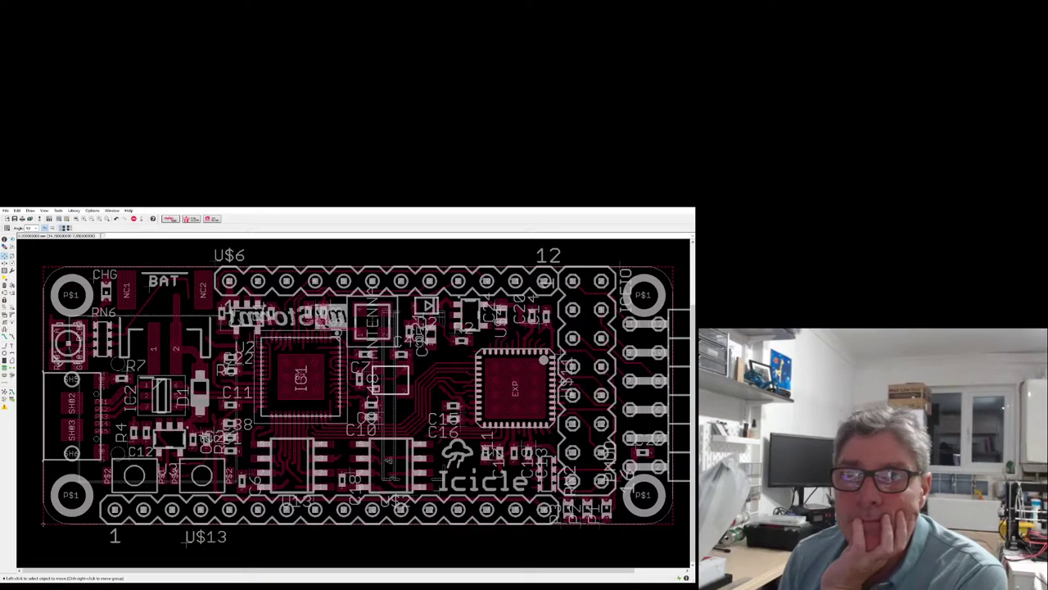
scroll(203, 401, up, 5)
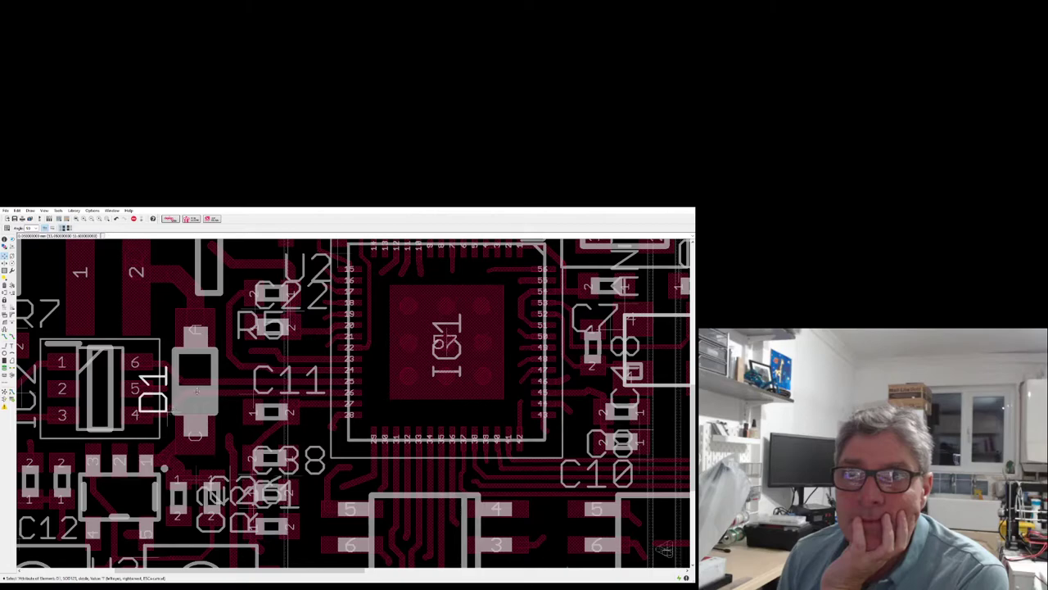
click(197, 392)
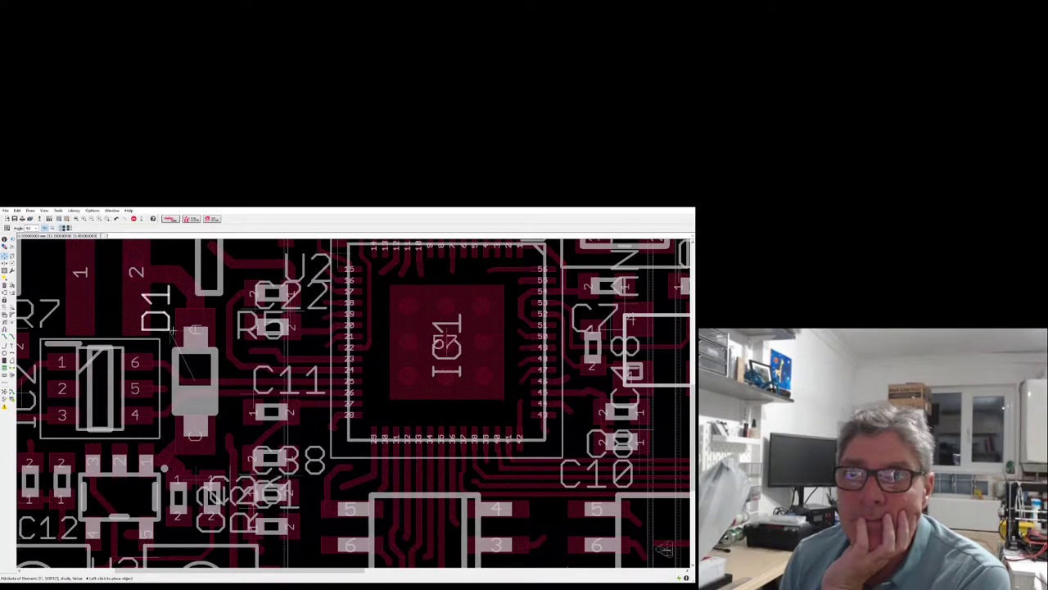
click(173, 330)
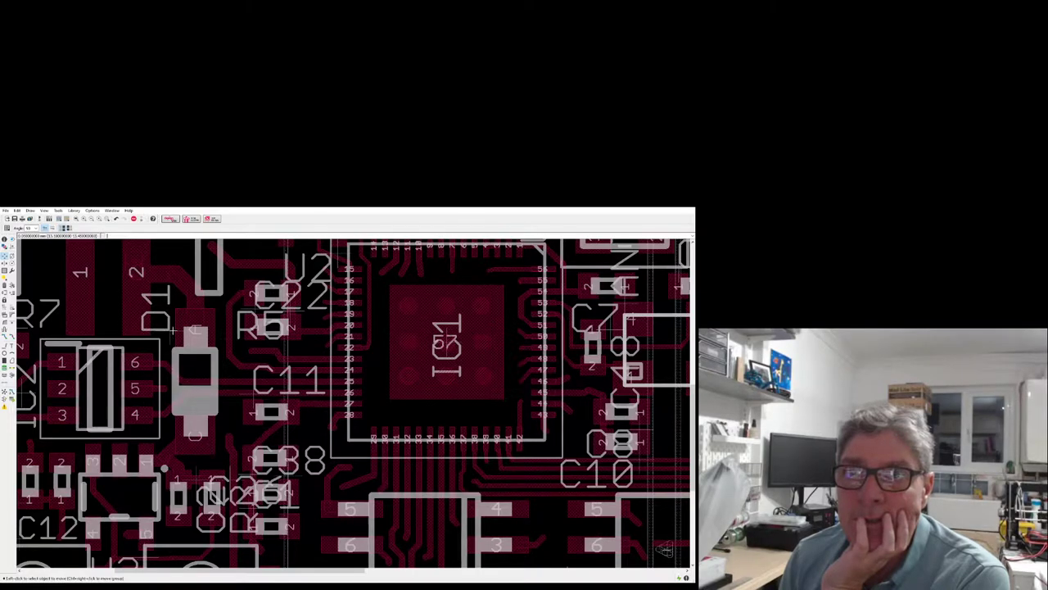
click(173, 331)
click(184, 330)
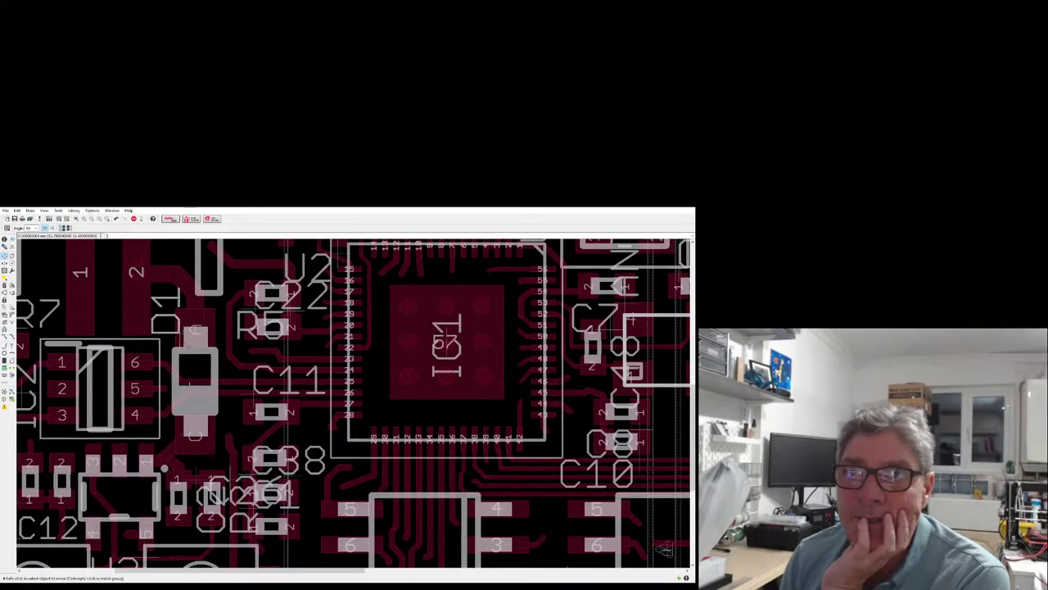
scroll(184, 320, down, 1)
scroll(185, 312, up, 2)
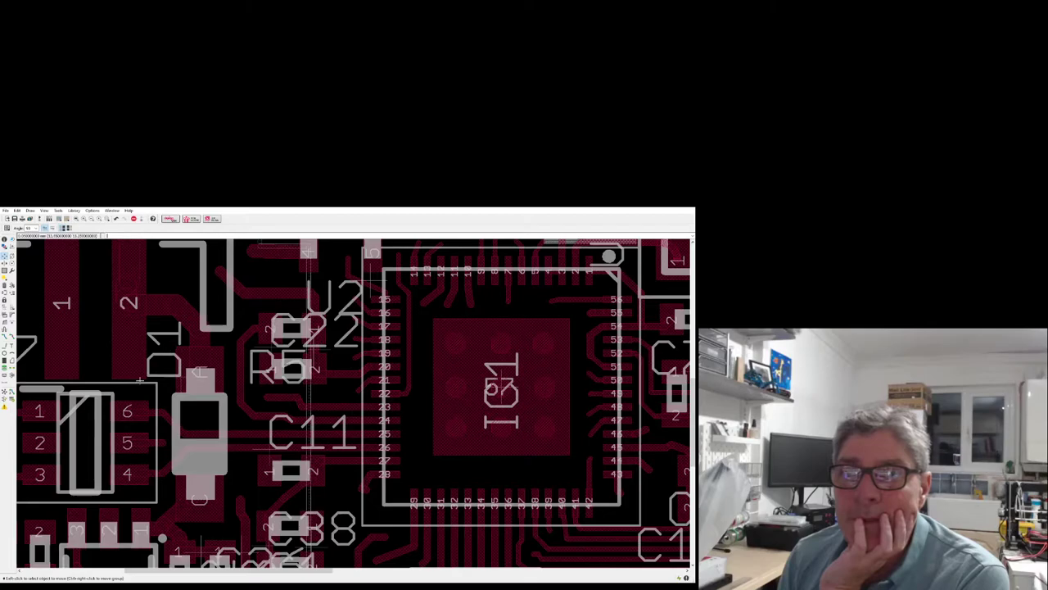
scroll(115, 397, down, 1)
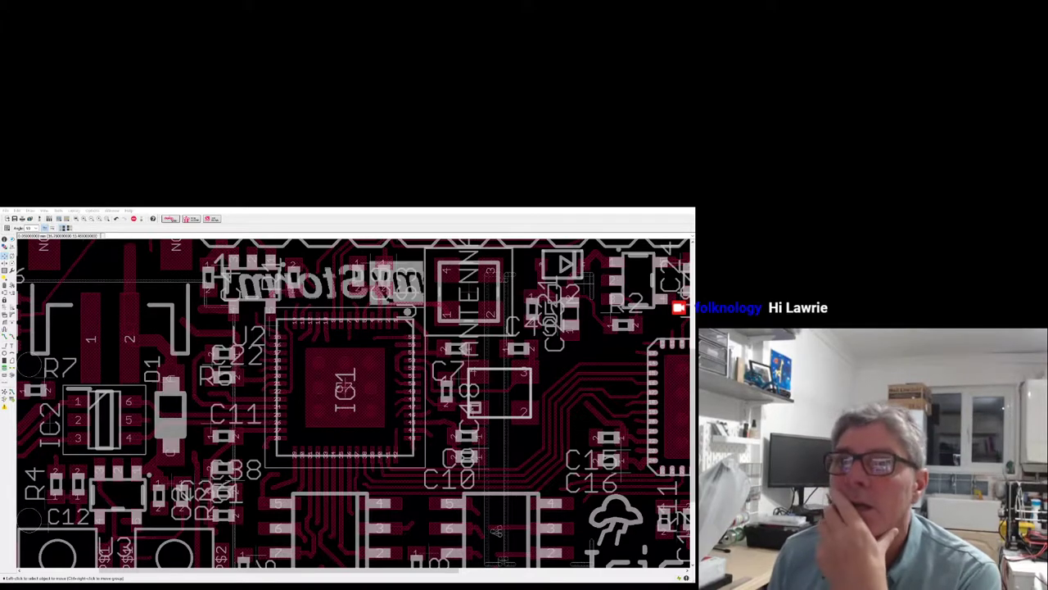
scroll(70, 432, up, 2)
scroll(197, 465, down, 2)
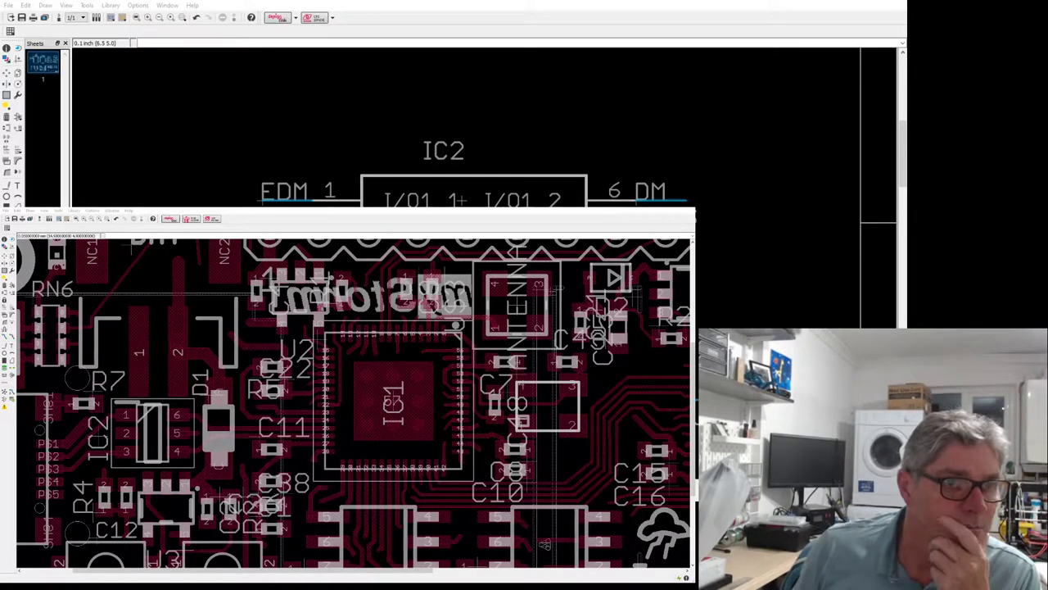
Bring the schematic window to the front and zoom the board view out.
click(462, 200)
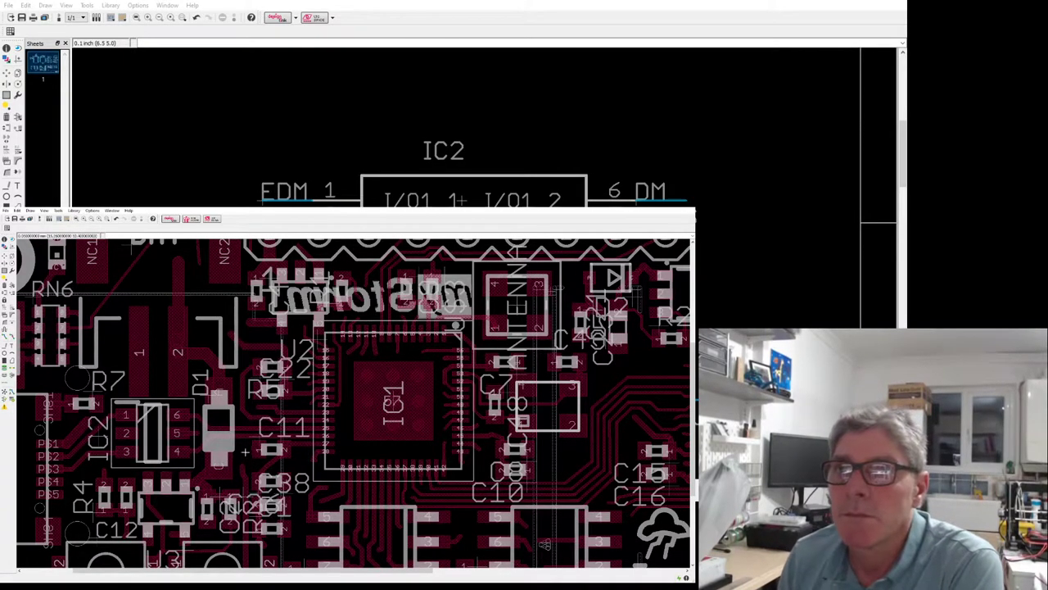
scroll(248, 430, down, 2)
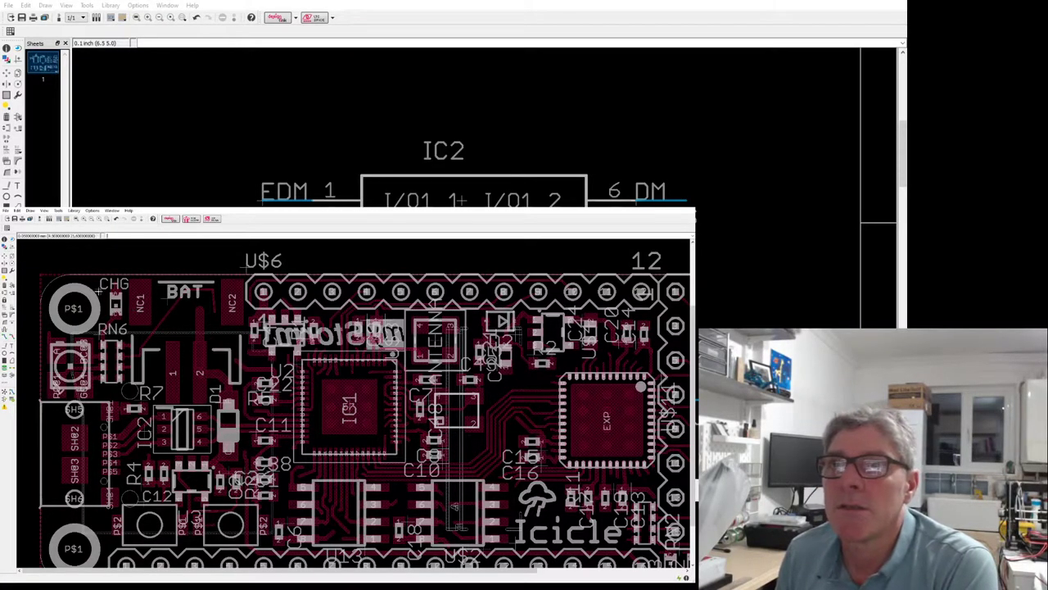
Clear the large silkscreen logo lettering above IC1 so the C9 and U$3 labels show.
click(4, 246)
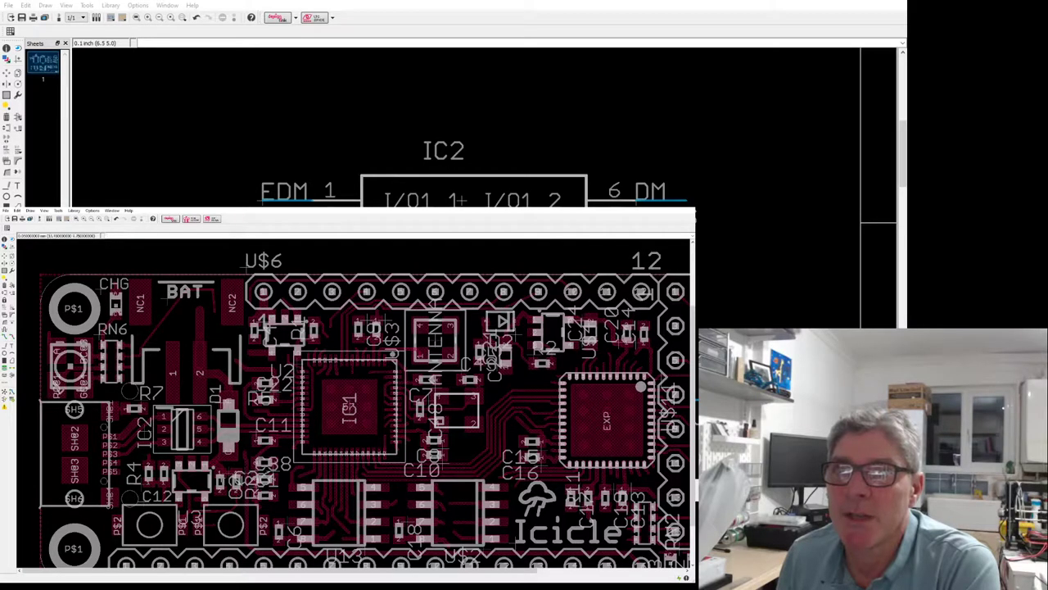
scroll(197, 454, up, 2)
Turn the D1 label horizontal and place it above the diode.
scroll(197, 455, down, 2)
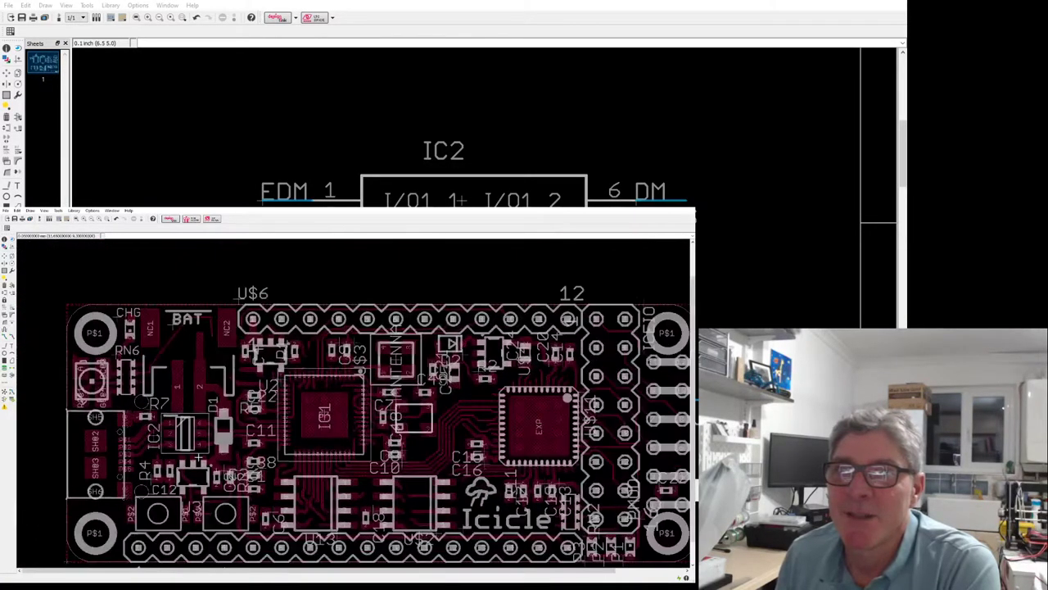
scroll(214, 408, up, 1)
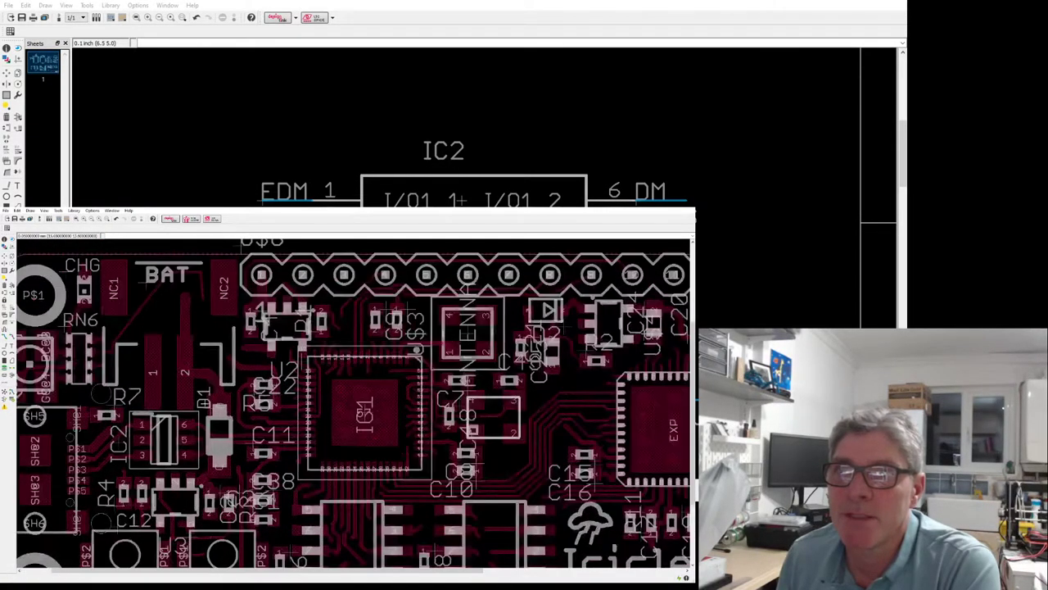
scroll(215, 409, up, 1)
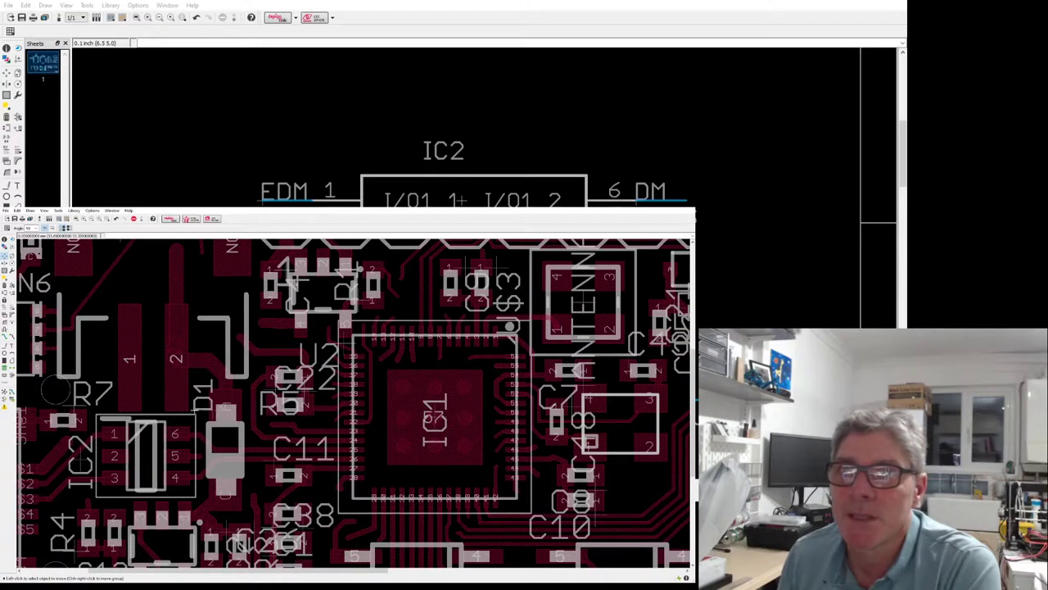
click(205, 401)
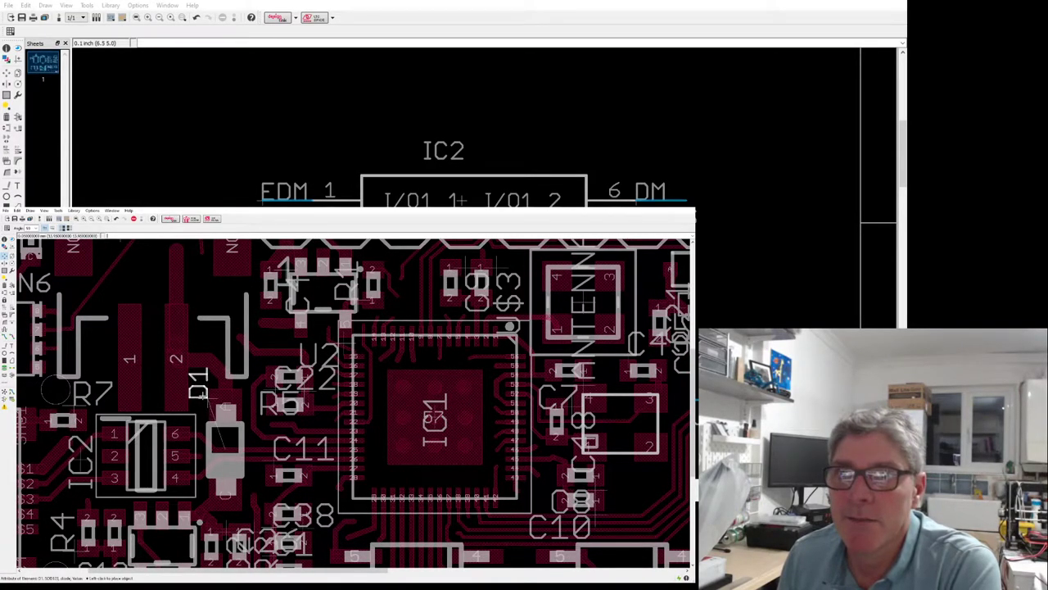
right_click(204, 394)
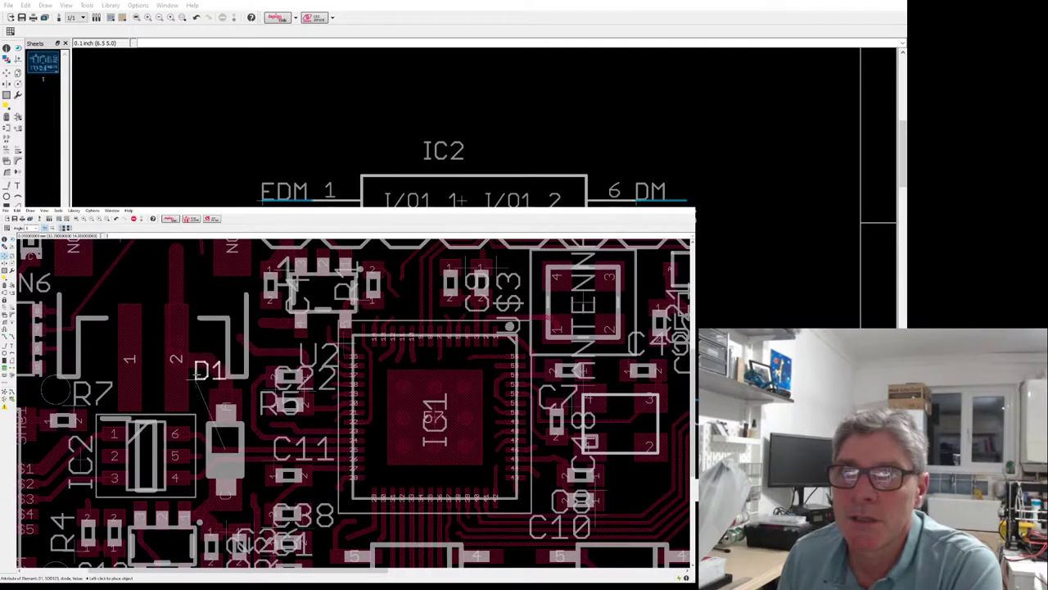
click(207, 391)
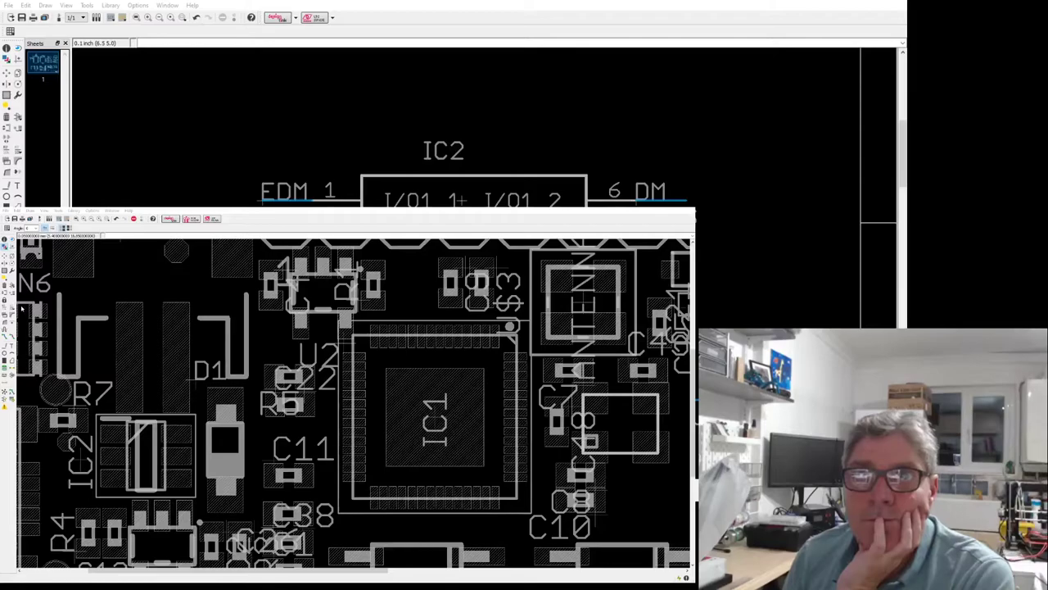
Drop the C2 label in a new spot beside U3.
click(4, 245)
scroll(267, 483, down, 4)
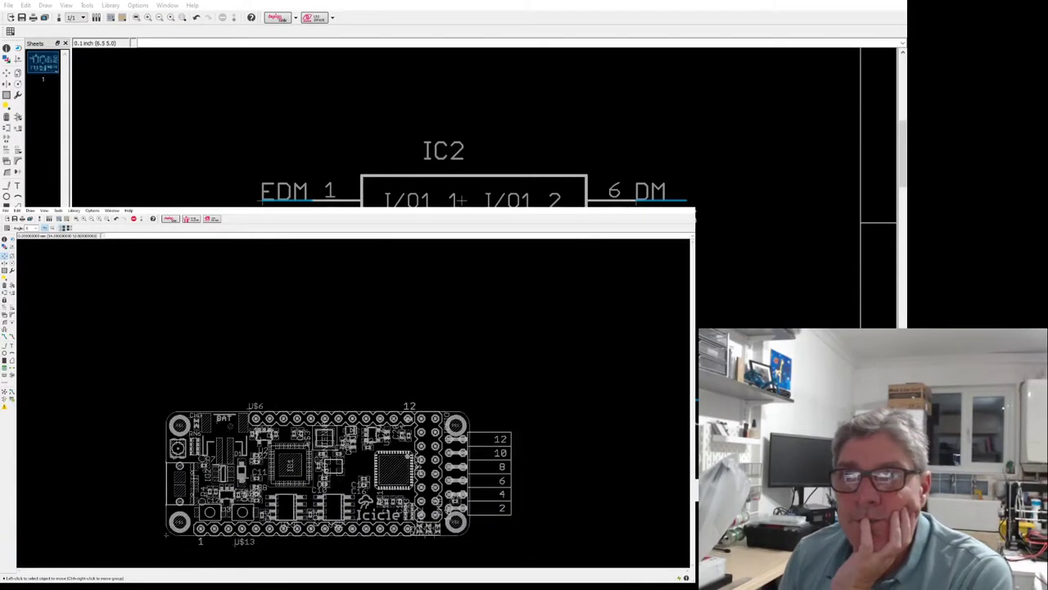
scroll(244, 470, up, 4)
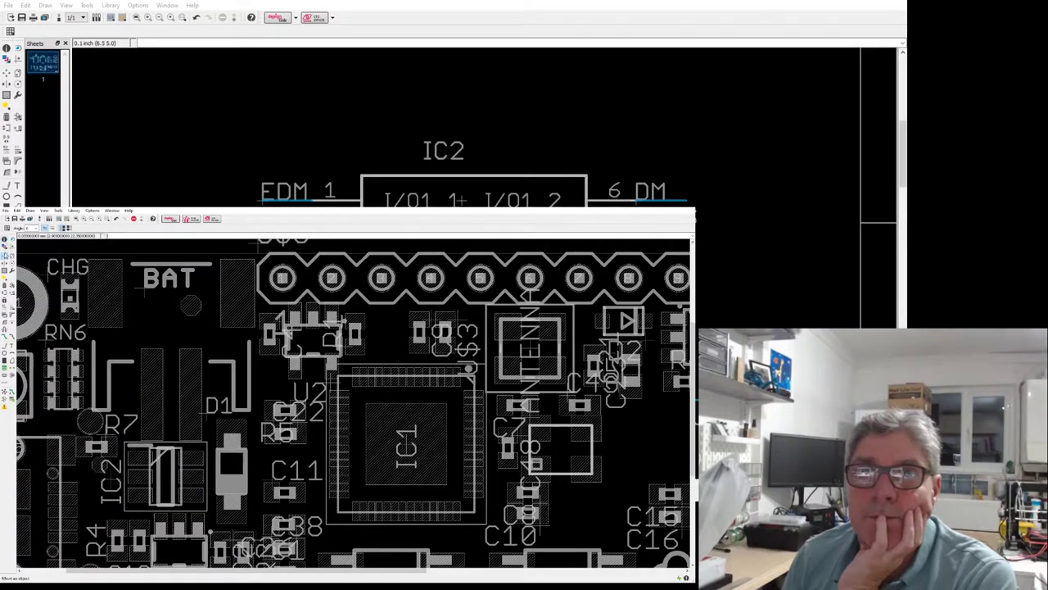
scroll(258, 400, down, 4)
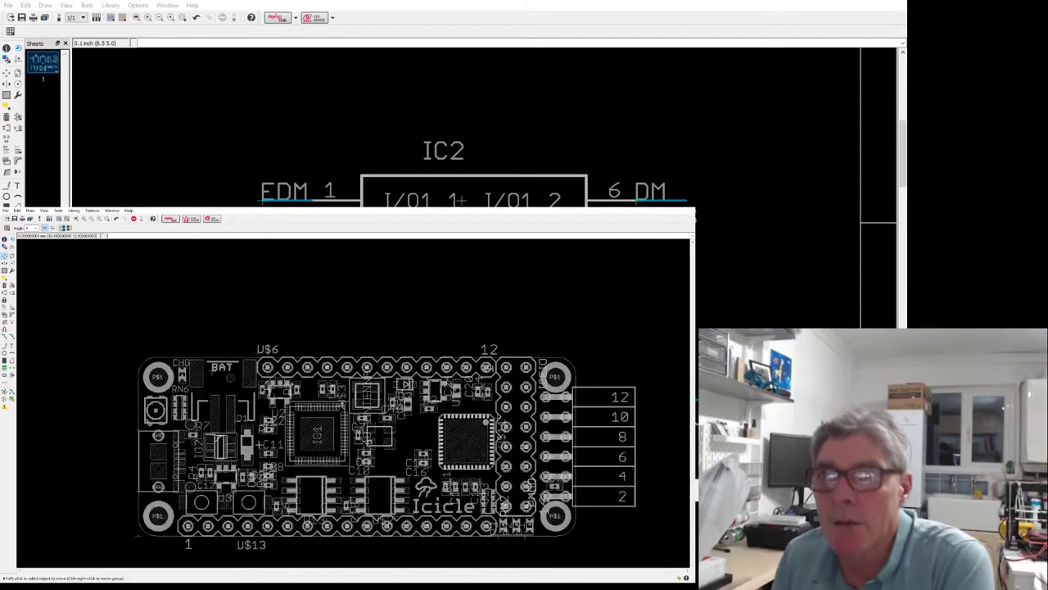
scroll(252, 475, up, 4)
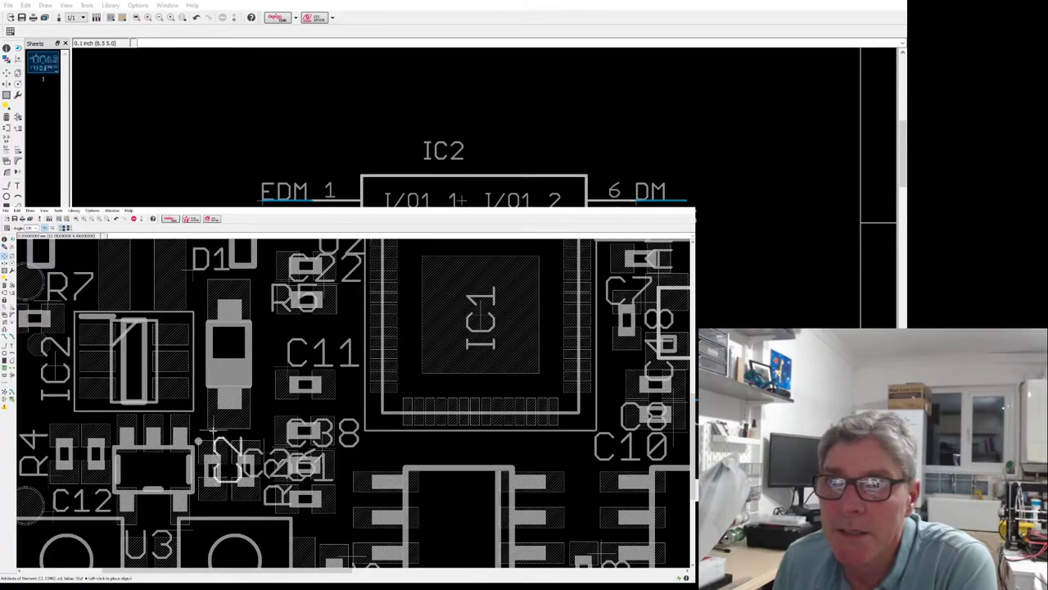
click(245, 500)
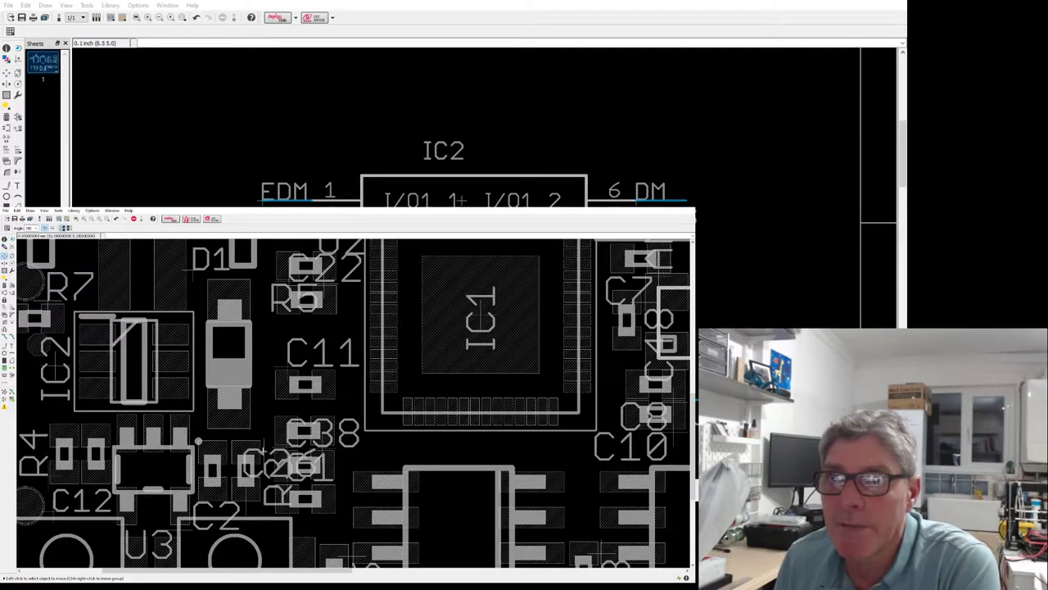
Keep the R3 label horizontal and place it beside its pads.
click(254, 475)
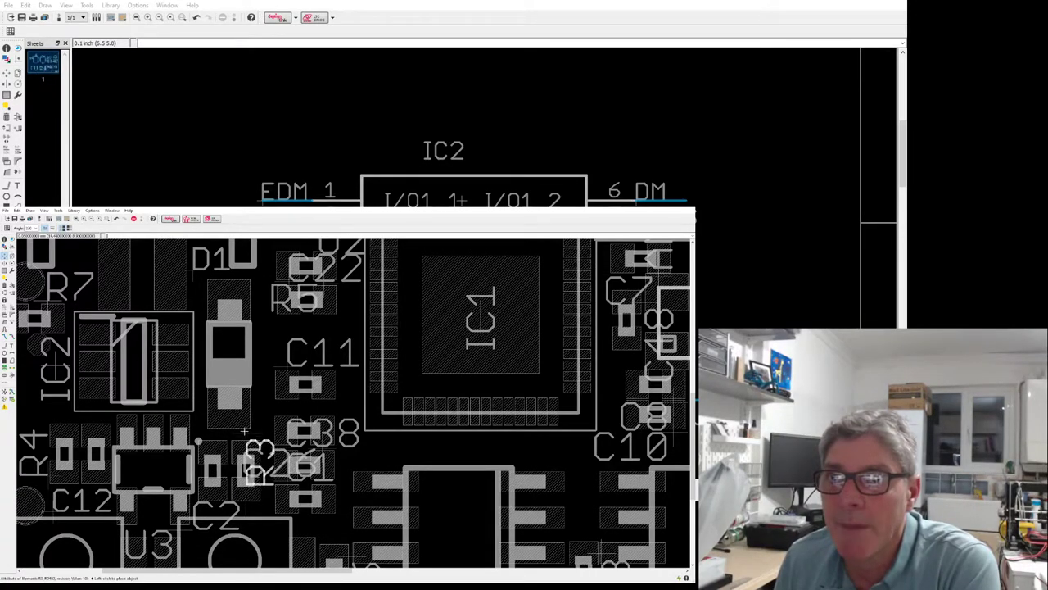
right_click(244, 489)
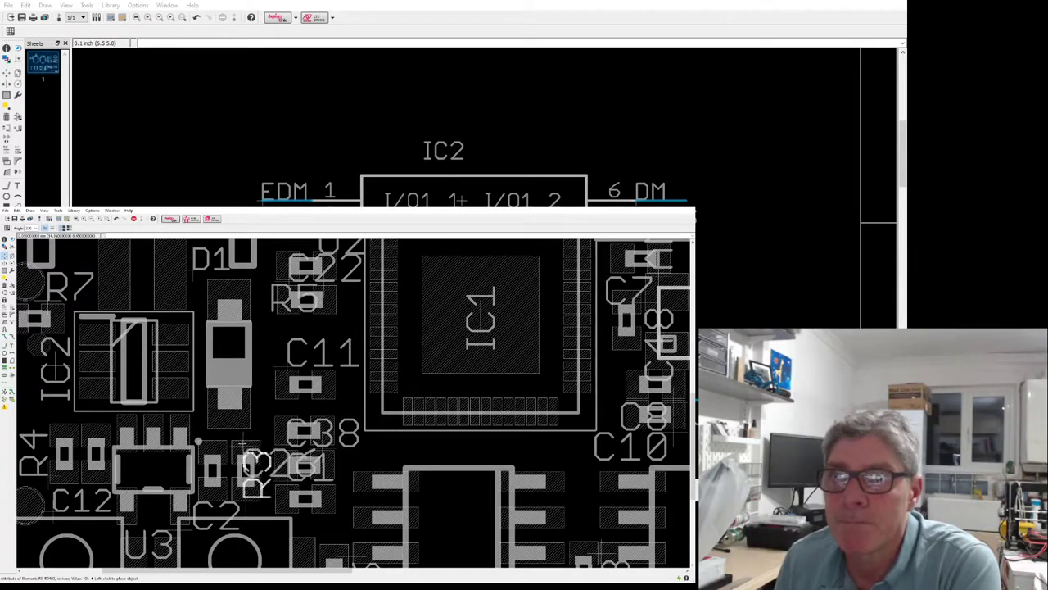
right_click(245, 448)
right_click(239, 450)
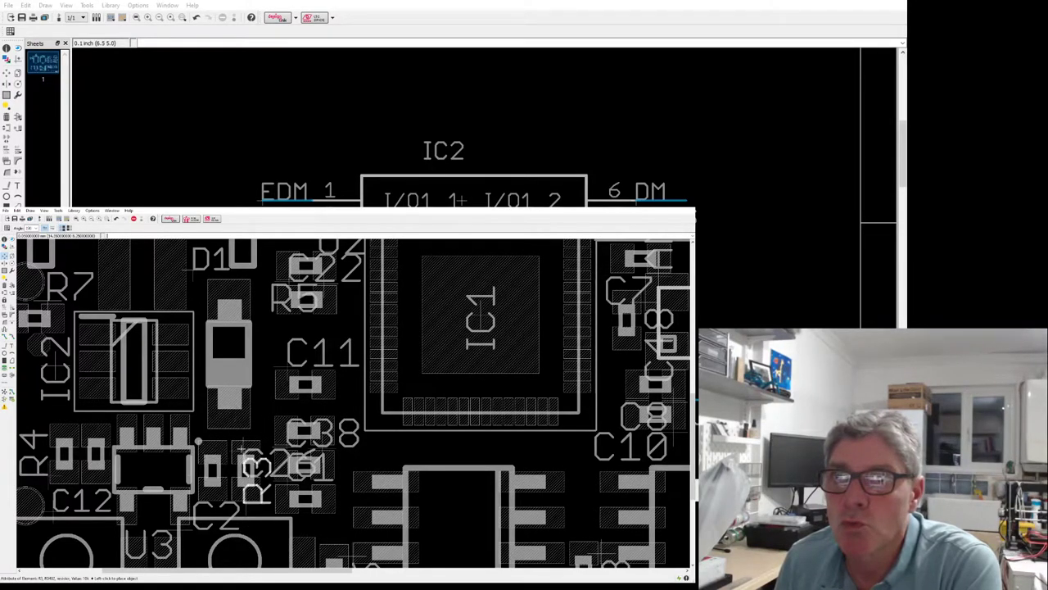
right_click(230, 442)
click(224, 438)
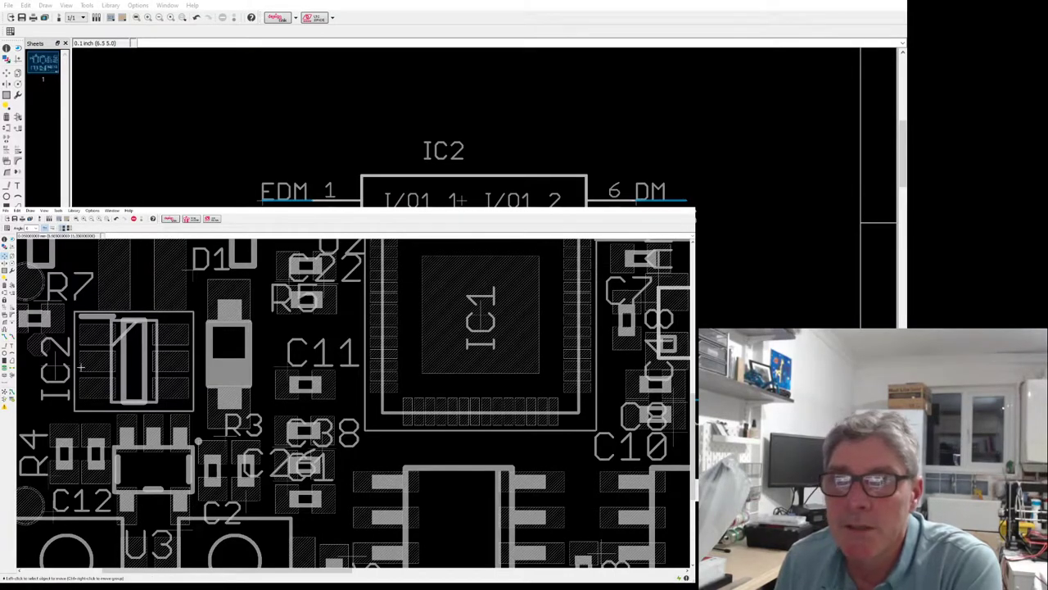
Fine-tune the C2 label below its pads and the R3 label above the C2 pads.
click(248, 508)
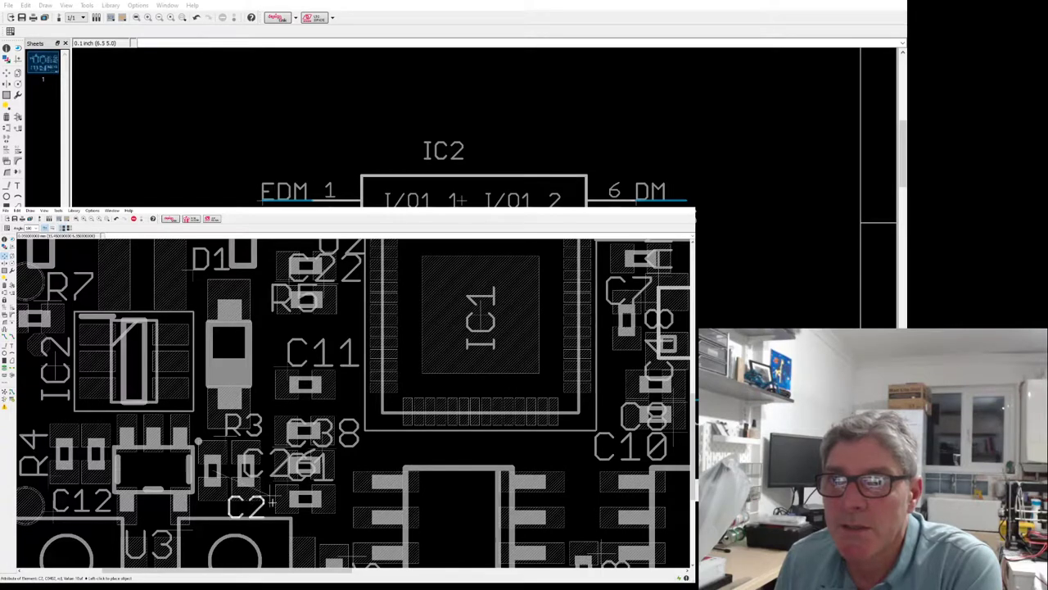
click(254, 509)
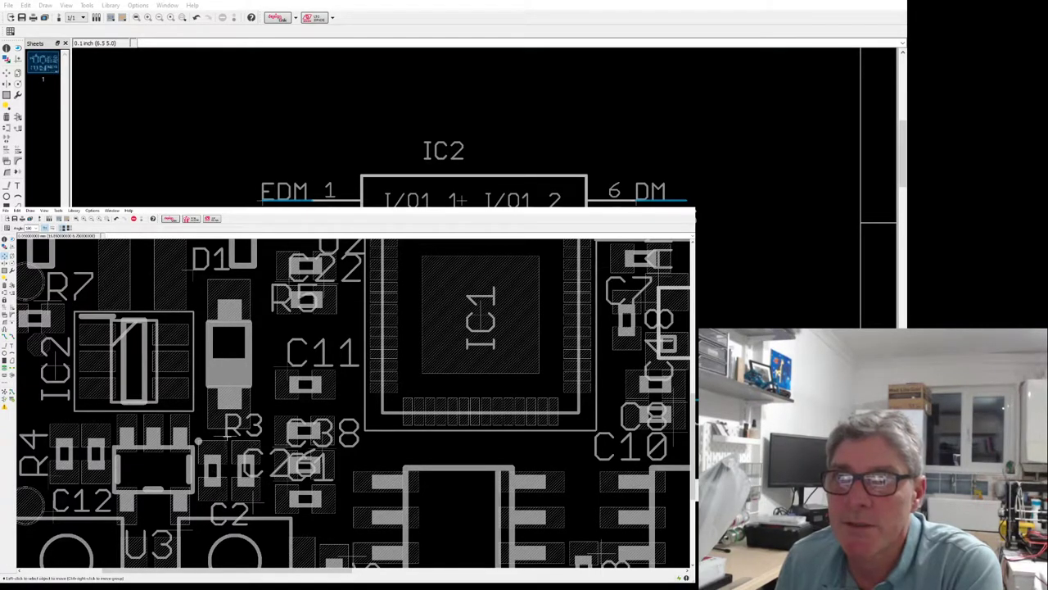
click(226, 438)
click(234, 442)
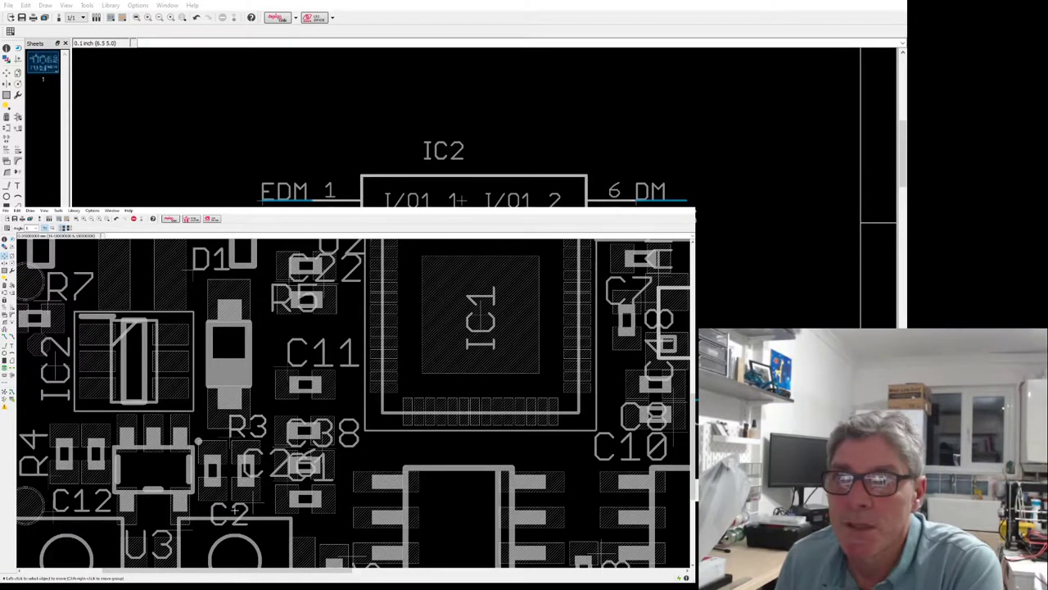
click(251, 509)
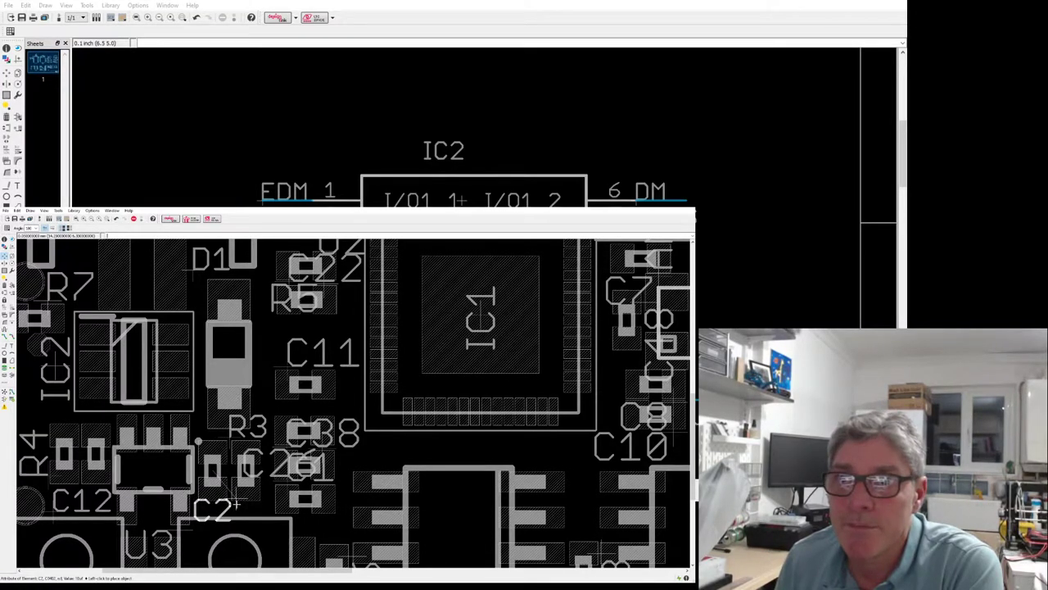
click(236, 503)
click(236, 504)
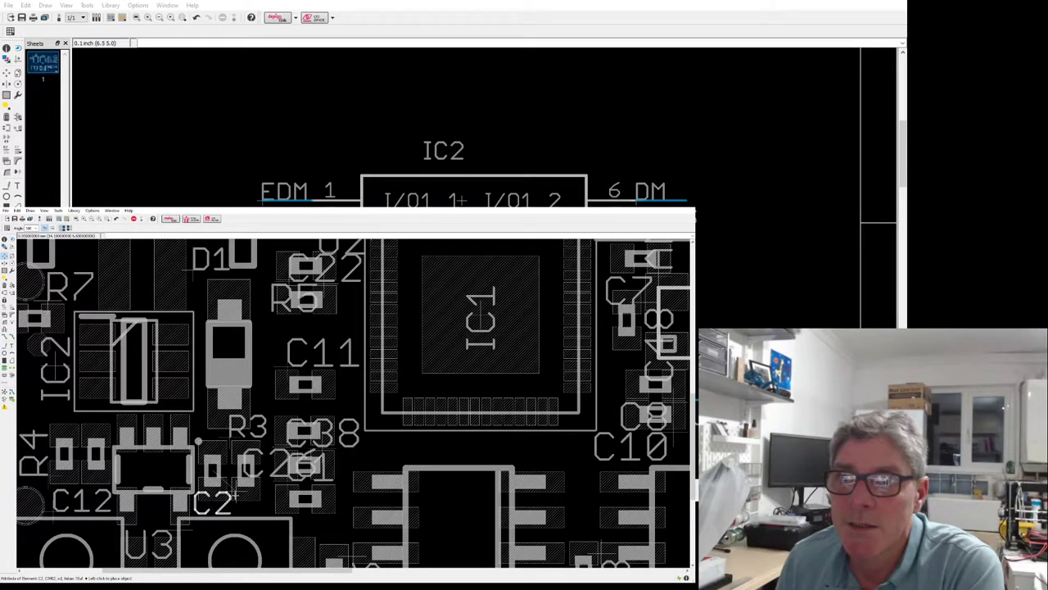
click(235, 492)
click(231, 437)
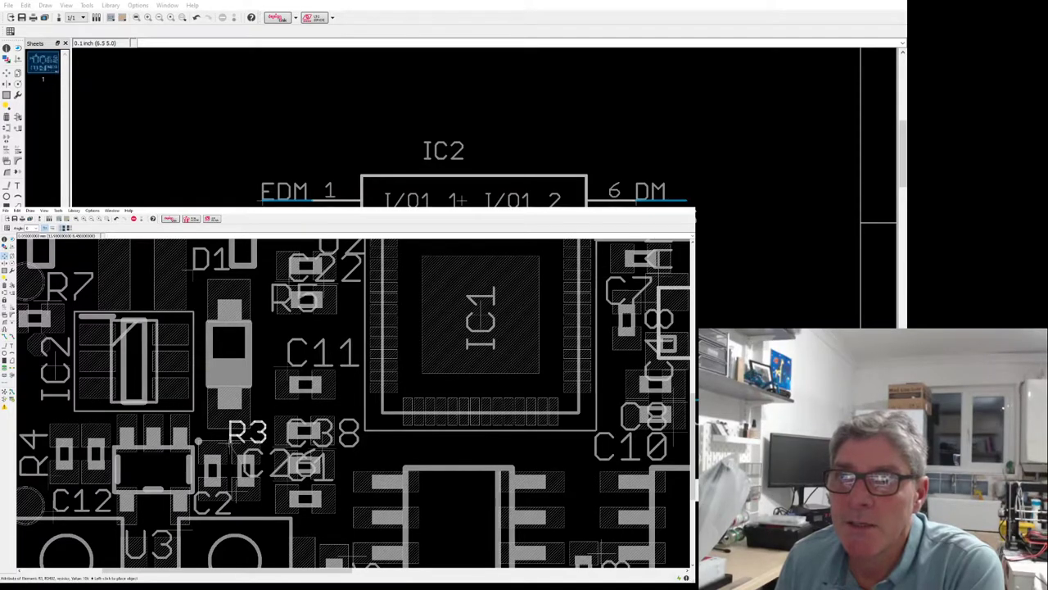
click(234, 435)
Move the C11 label clear of its pads.
scroll(265, 463, down, 4)
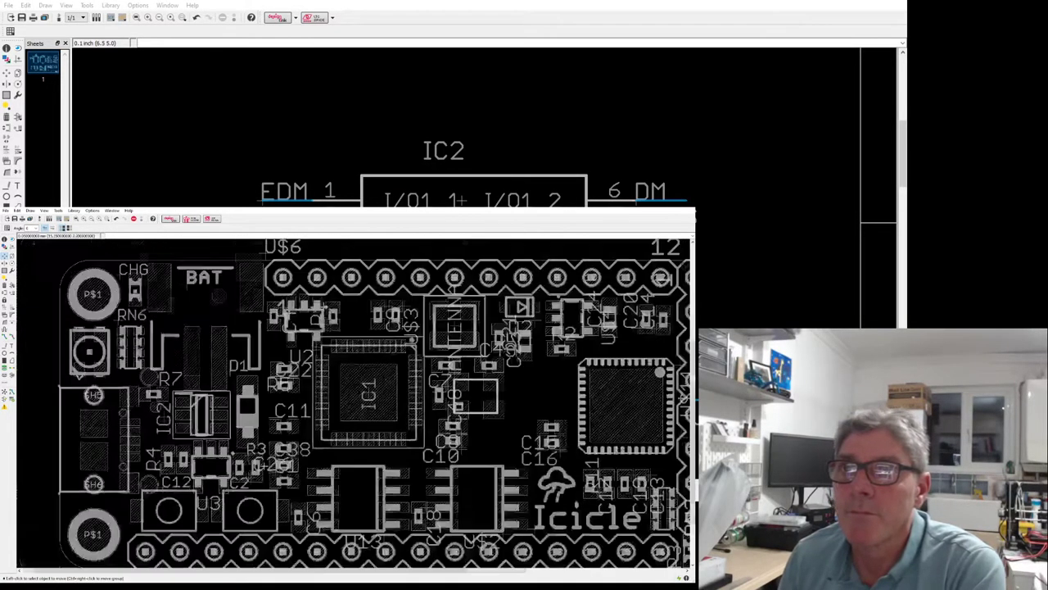
scroll(302, 392, up, 4)
click(245, 441)
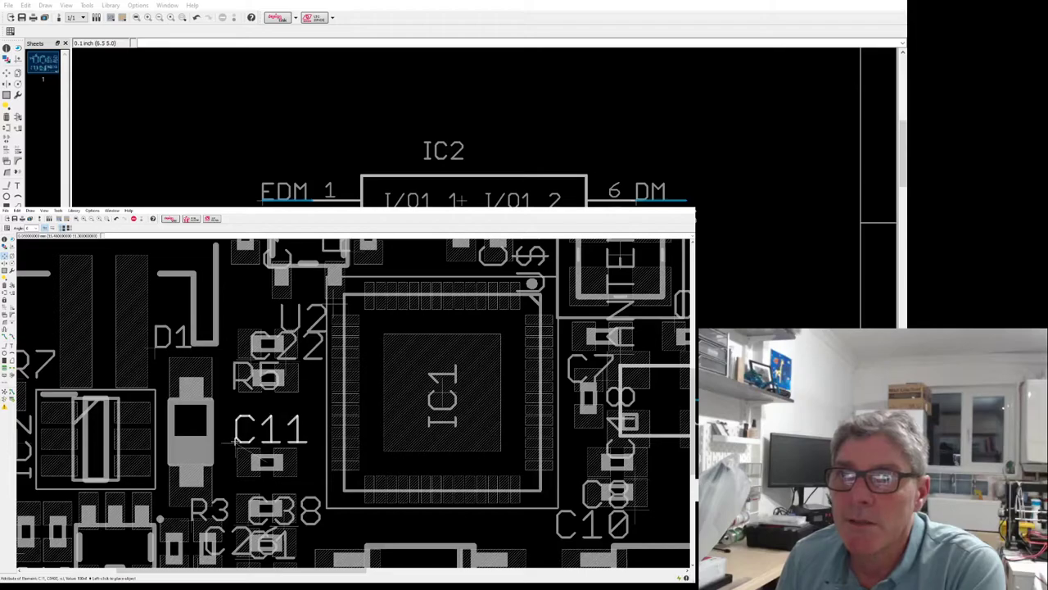
click(234, 441)
scroll(255, 399, down, 2)
Move the C38 label and the overlapping C26 label into clear space.
click(271, 463)
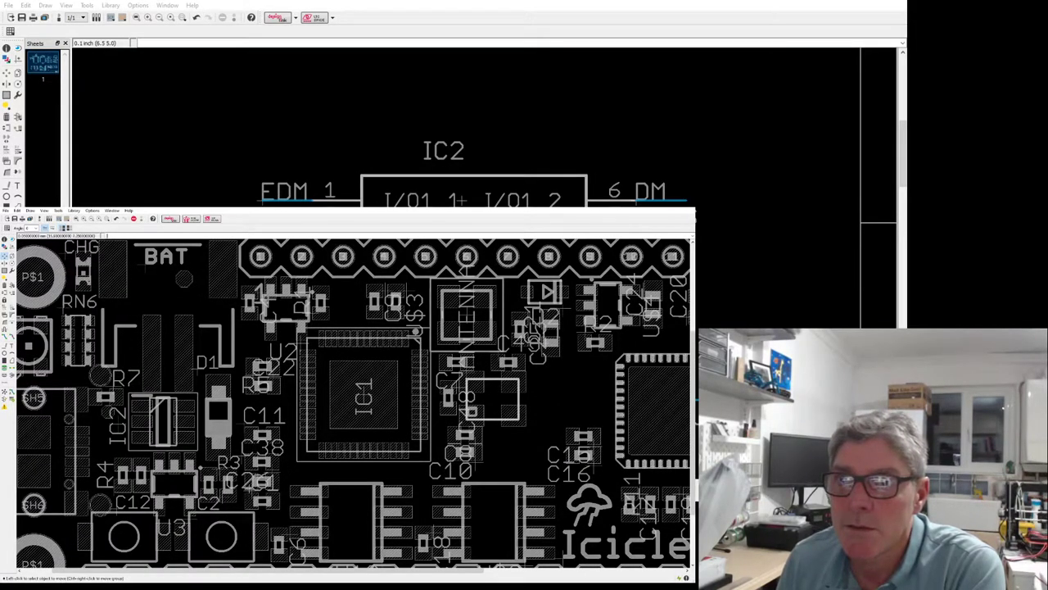
scroll(266, 485, up, 4)
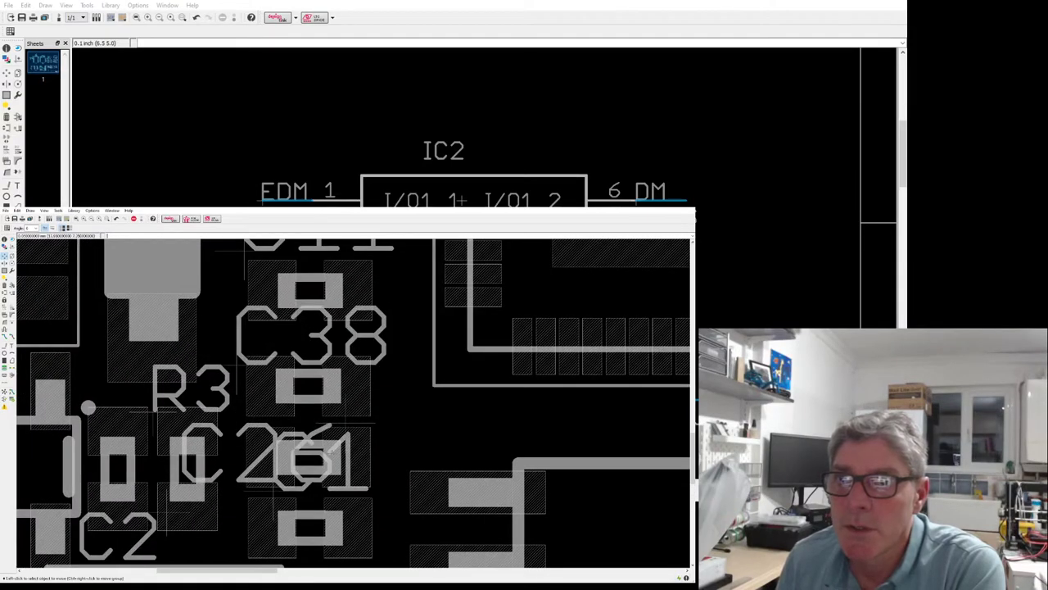
click(341, 420)
scroll(327, 417, down, 2)
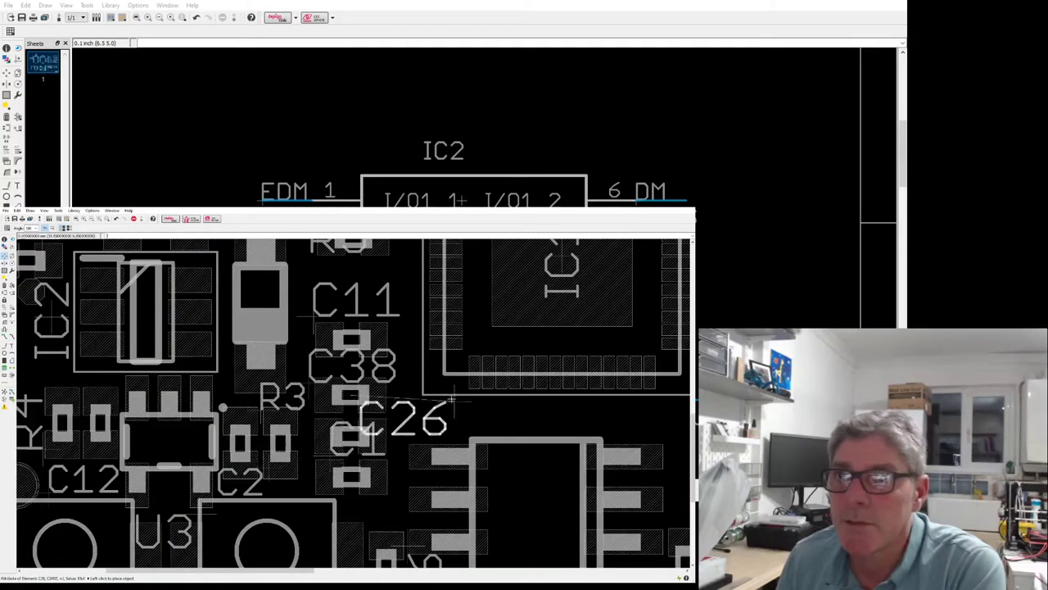
click(484, 401)
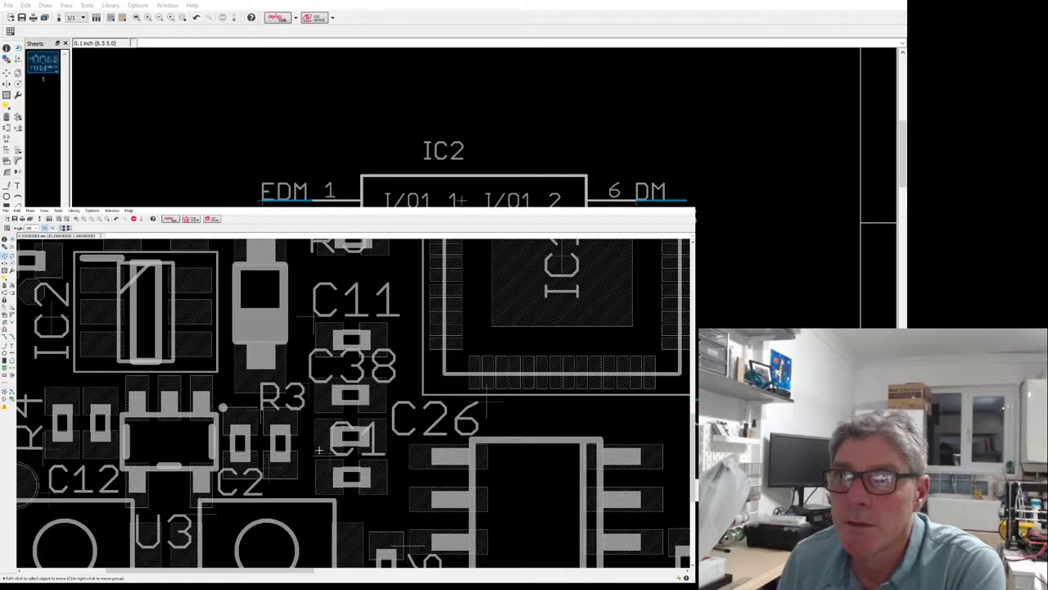
Place the C1 label below its pads, then nudge it up and to the right.
click(332, 453)
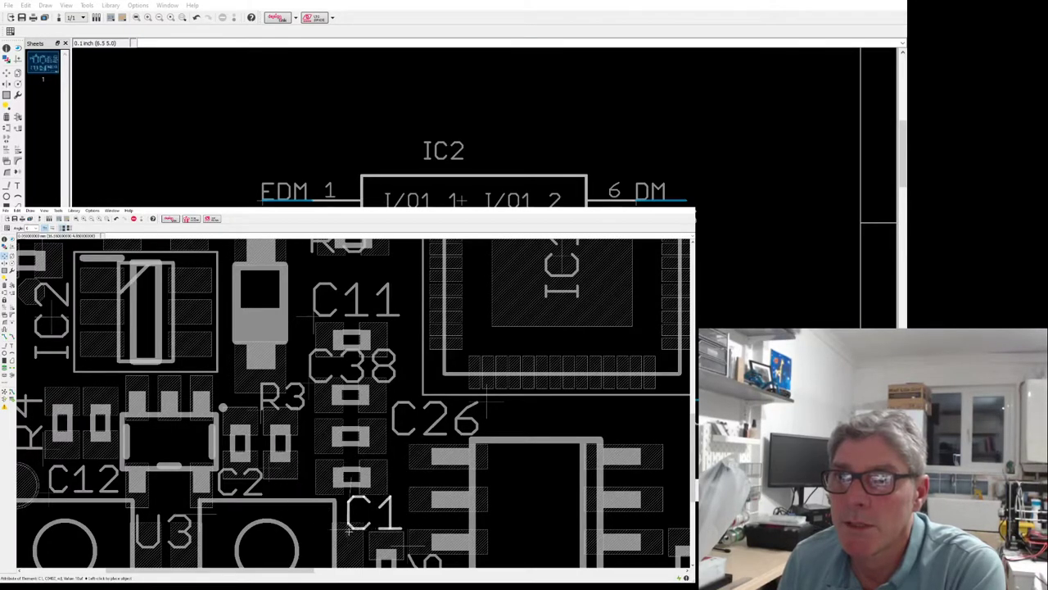
click(339, 531)
scroll(337, 516, down, 2)
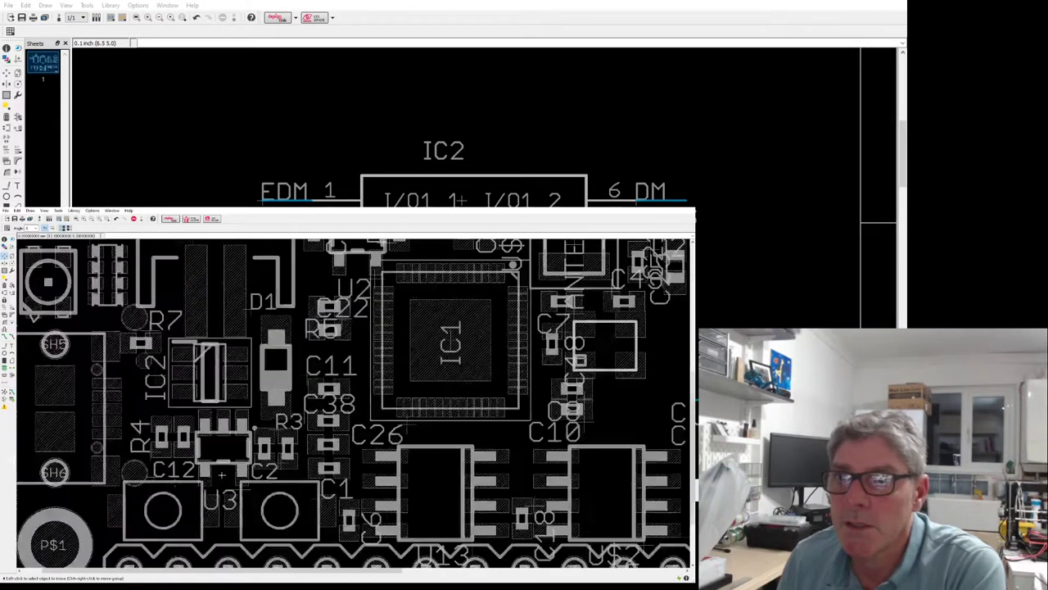
scroll(335, 496, up, 2)
click(284, 486)
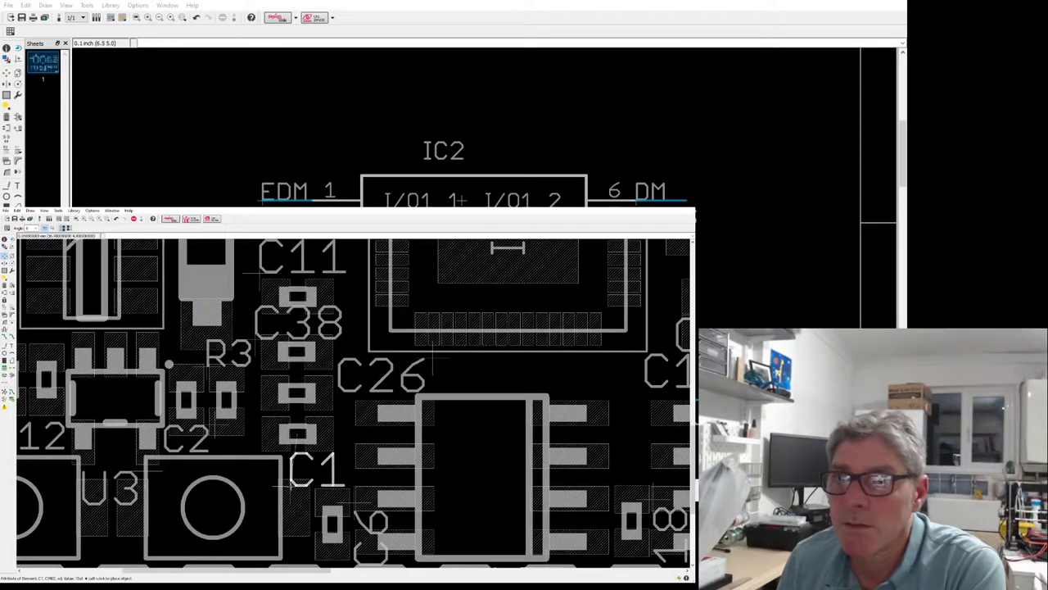
click(290, 486)
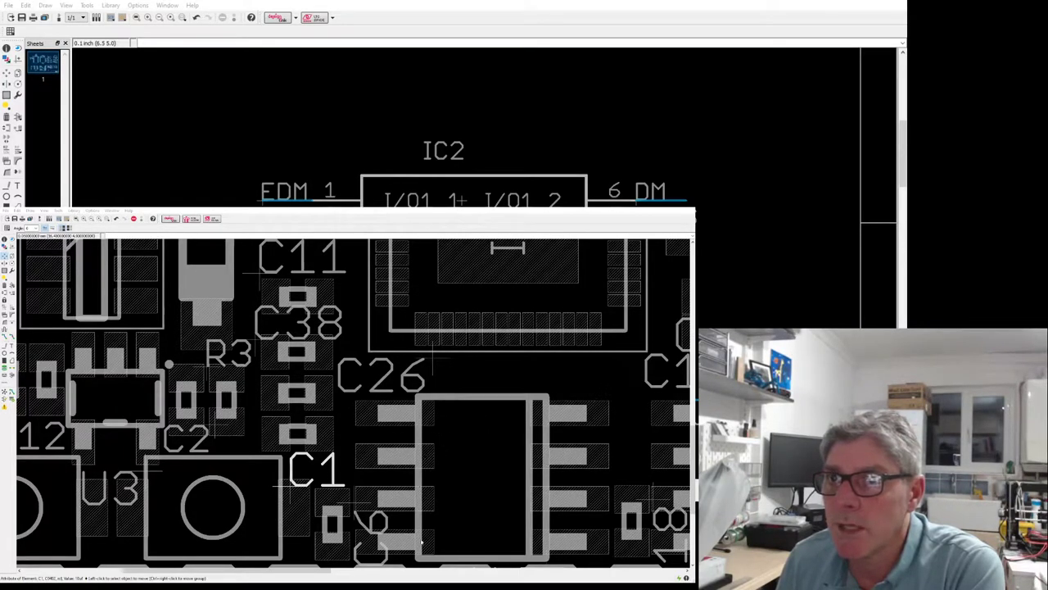
key(ctrl+z)
drag(287, 492, 292, 481)
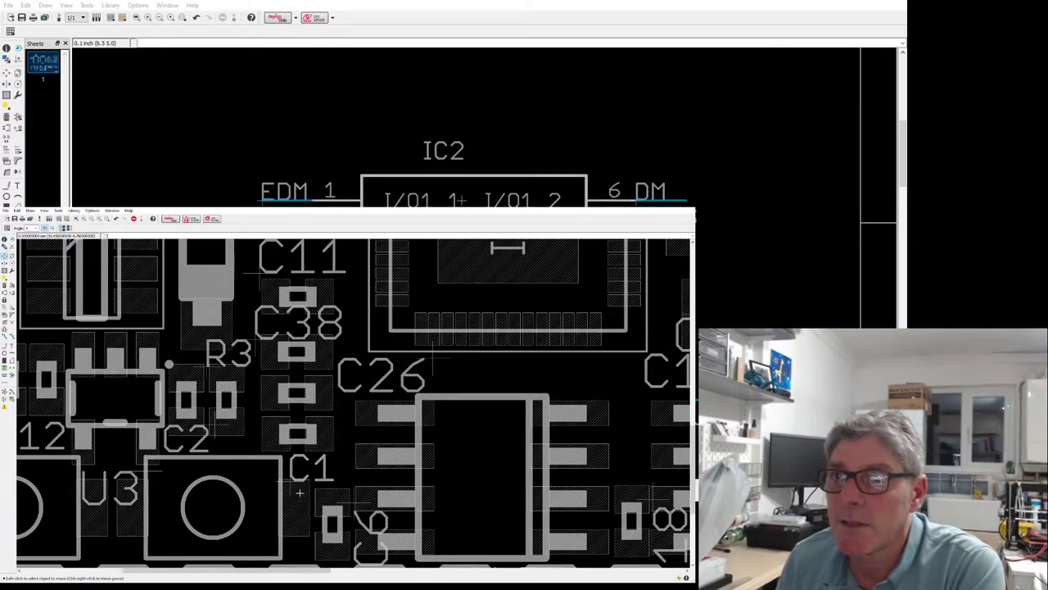
scroll(290, 491, down, 1)
scroll(397, 450, up, 1)
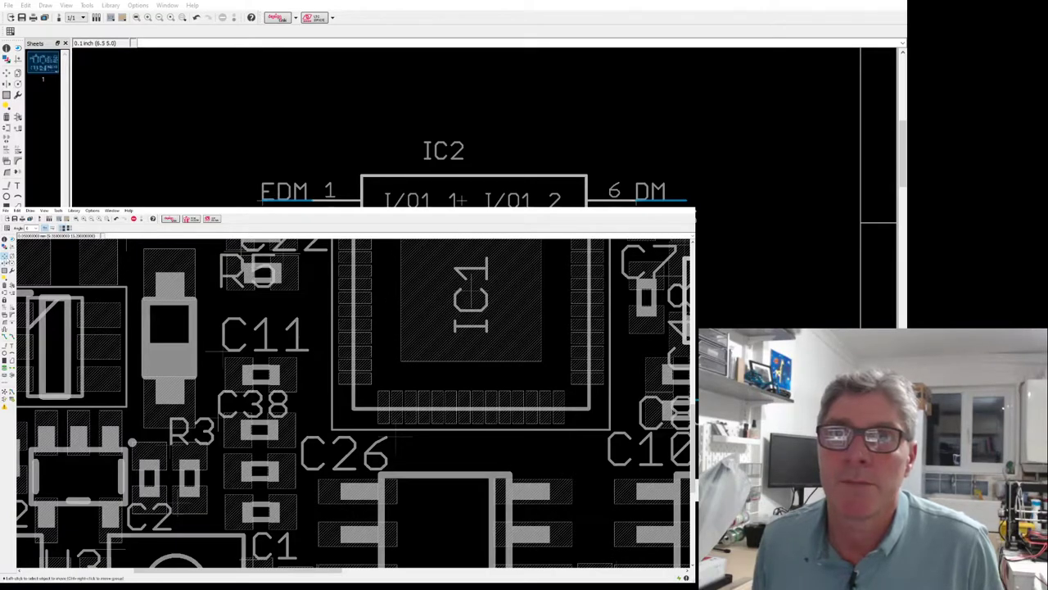
Nudge the C38 label slightly higher and the C26 label slightly left.
click(219, 417)
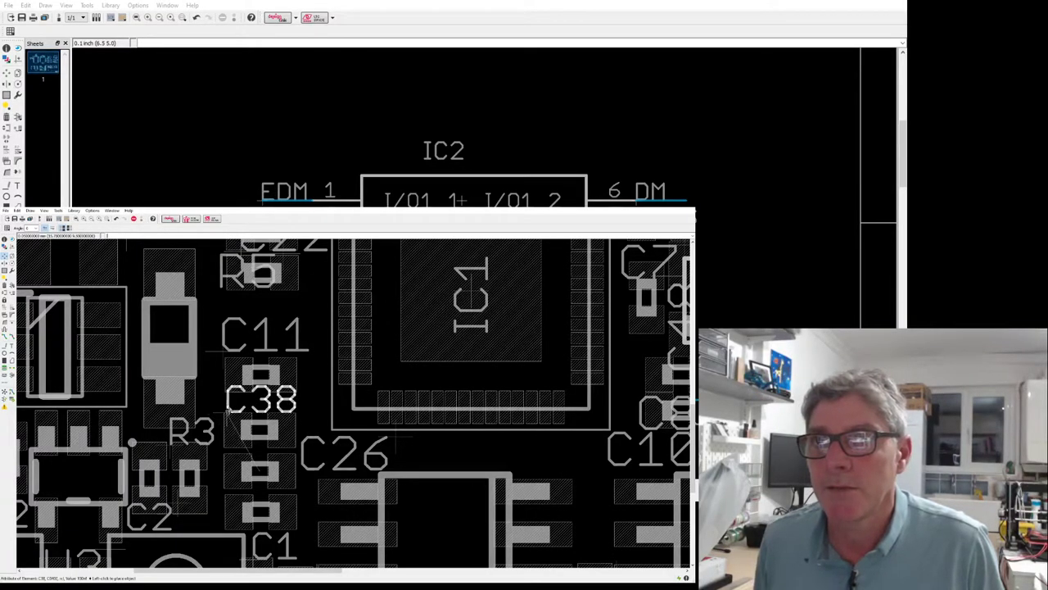
click(226, 414)
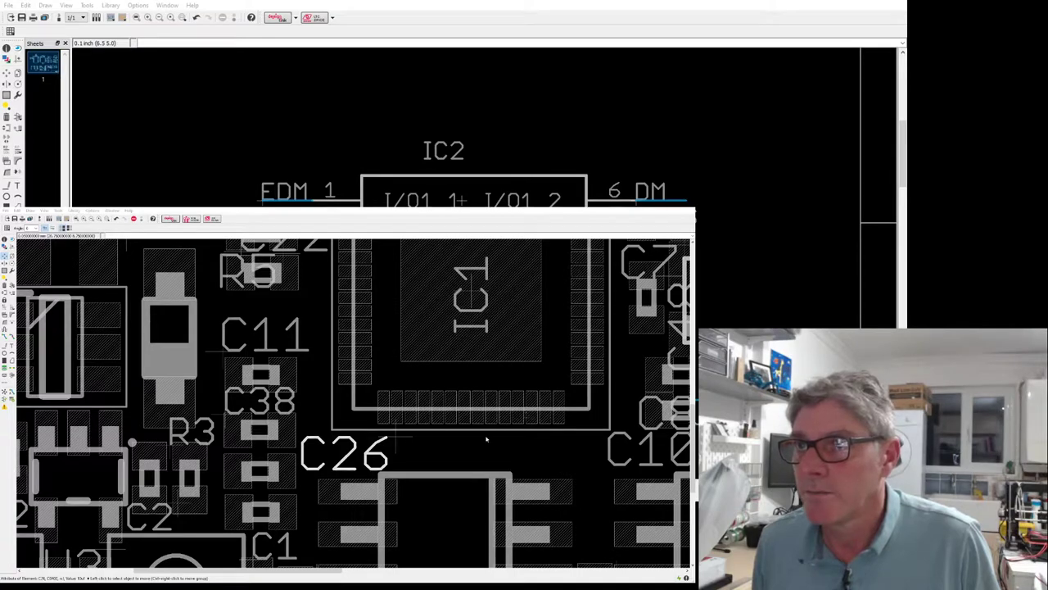
click(395, 443)
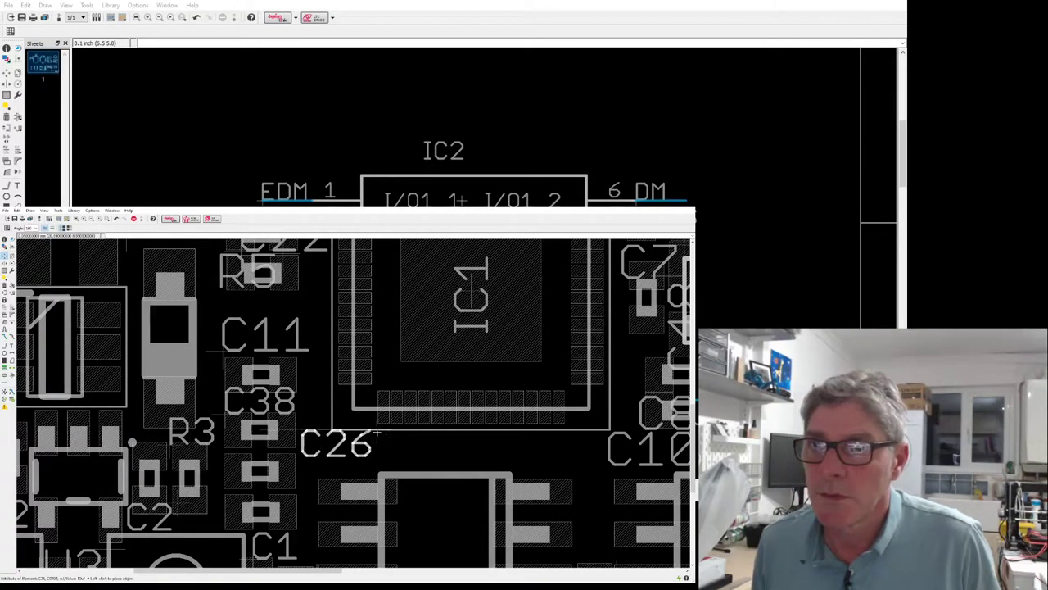
click(379, 437)
Move the C1 label right off its pads and set the C2 label beside its part.
scroll(279, 426, down, 2)
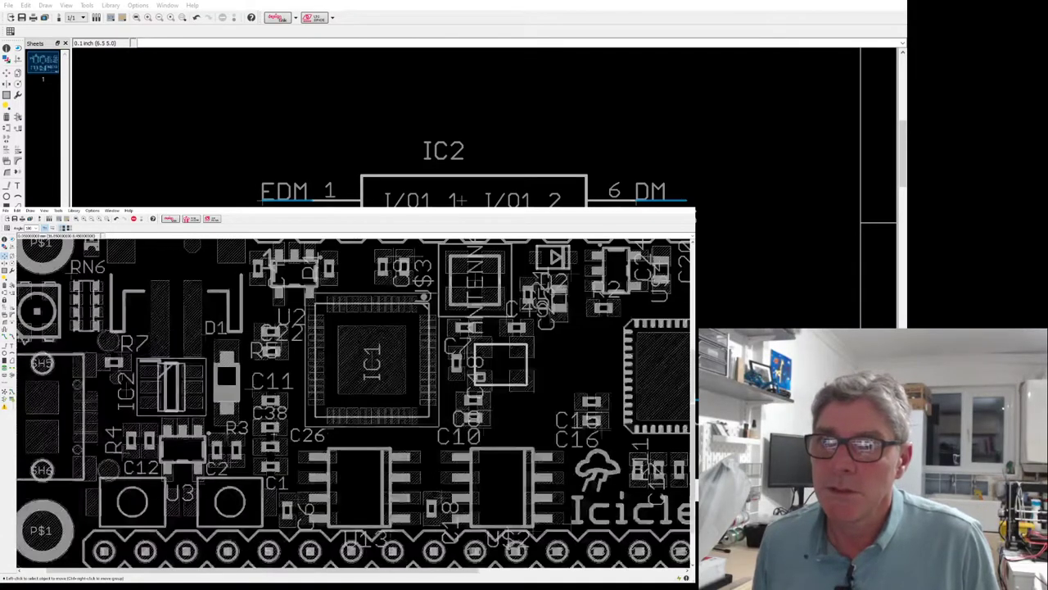
click(271, 486)
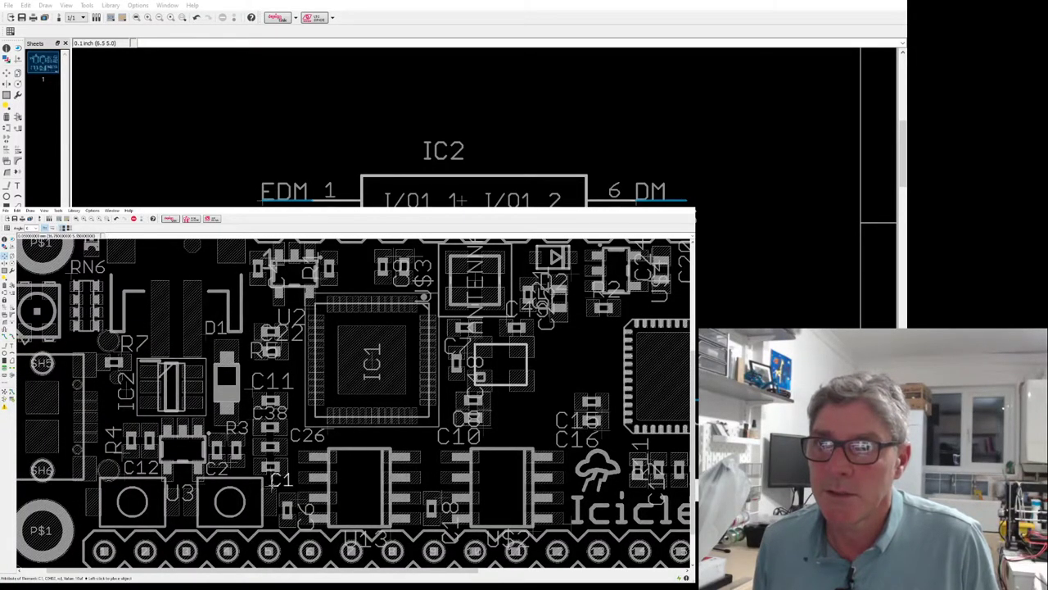
scroll(271, 486, up, 2)
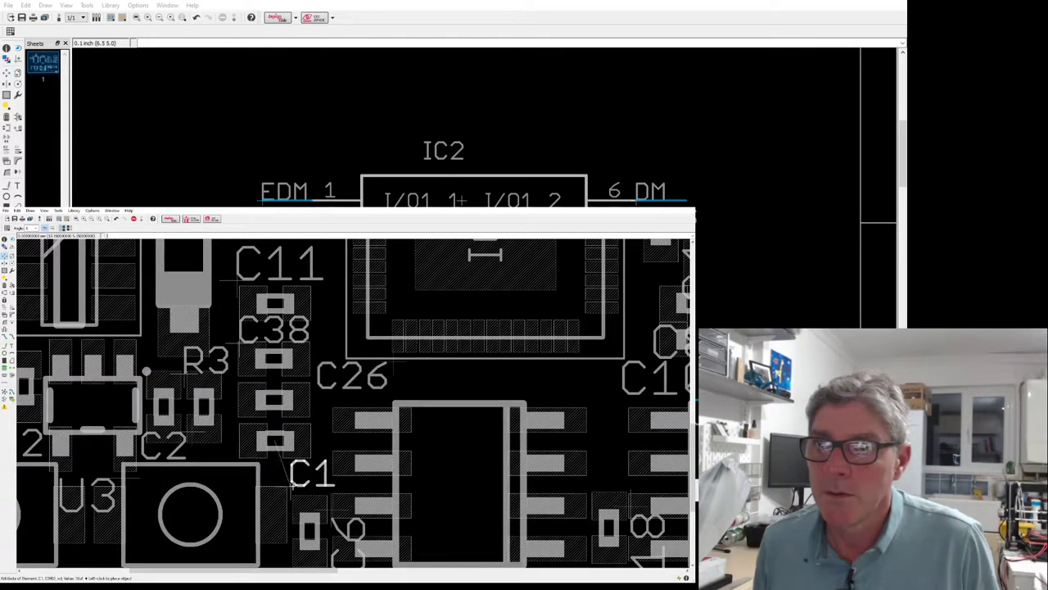
click(288, 486)
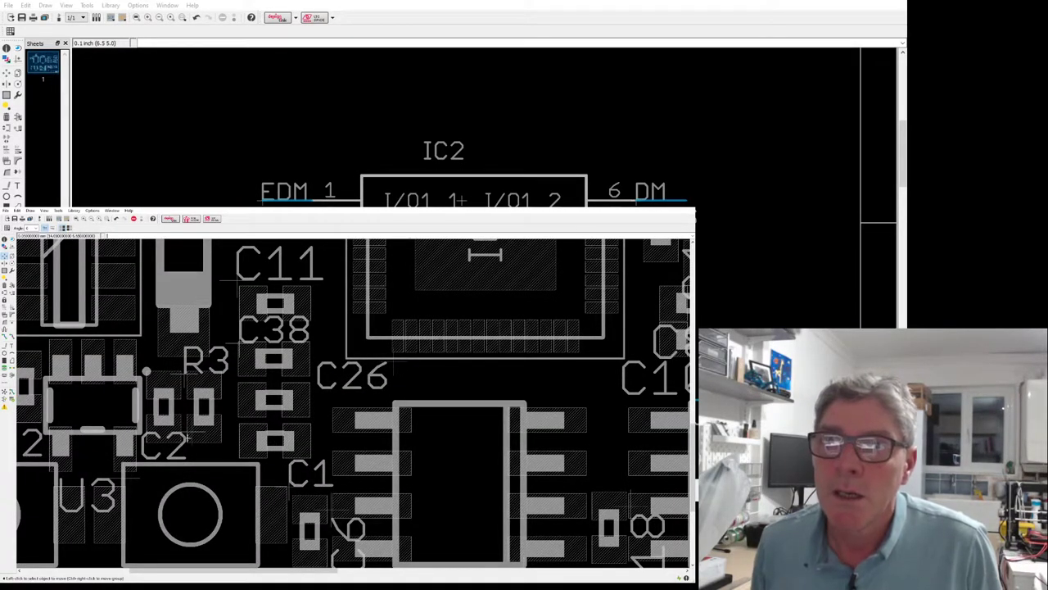
click(187, 434)
click(190, 432)
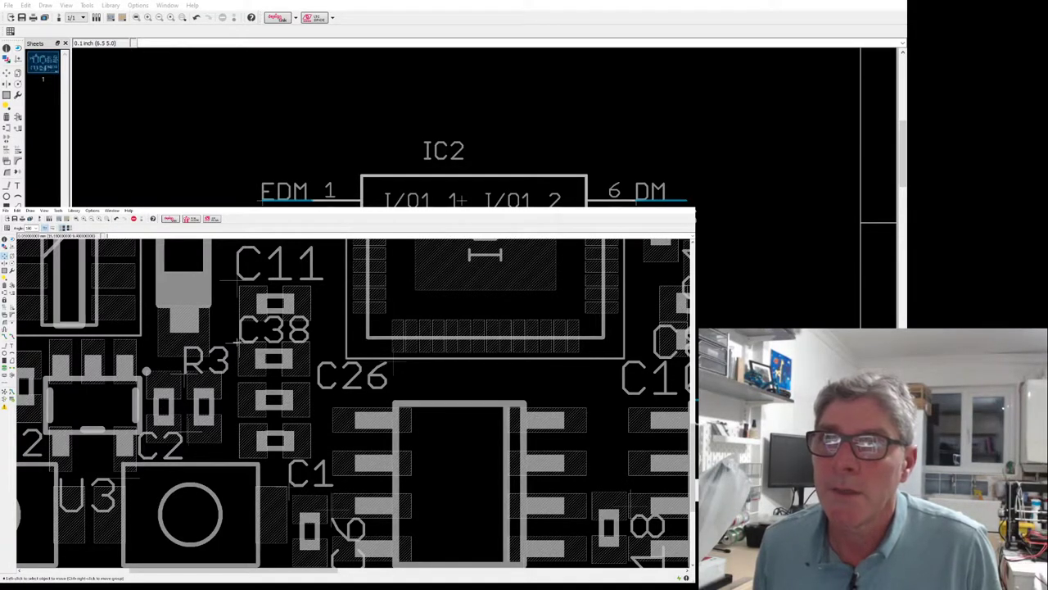
Turn the C38 label vertical beside its pads and raise the C11 label beside its pad.
click(237, 341)
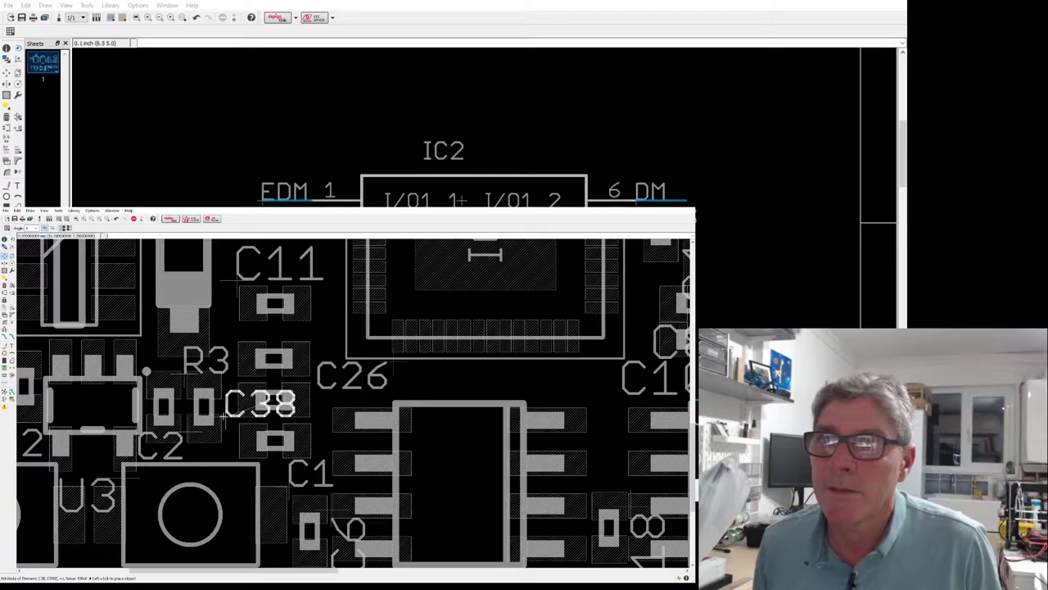
right_click(239, 447)
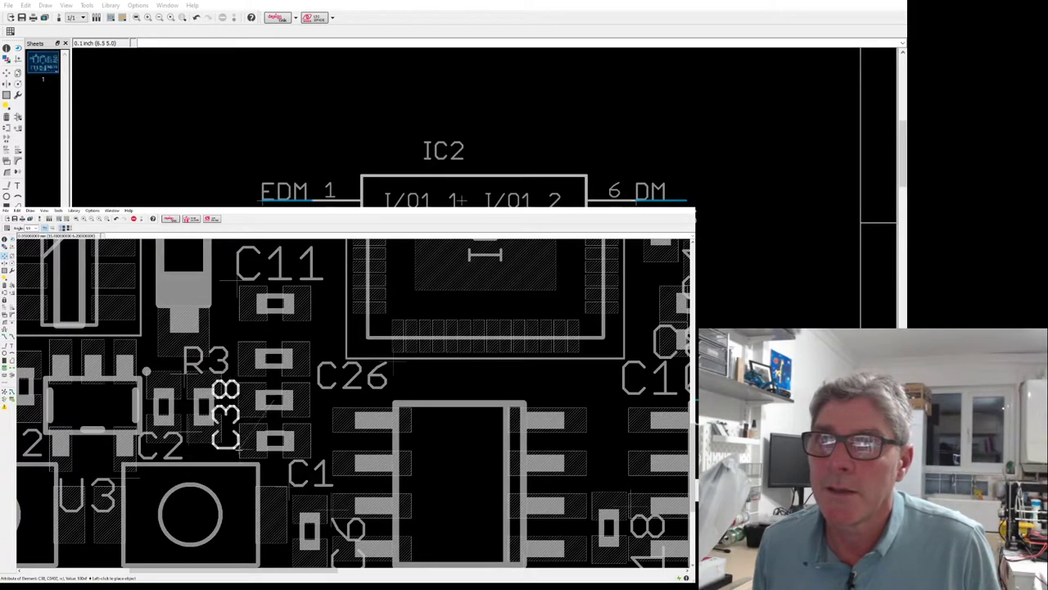
click(244, 450)
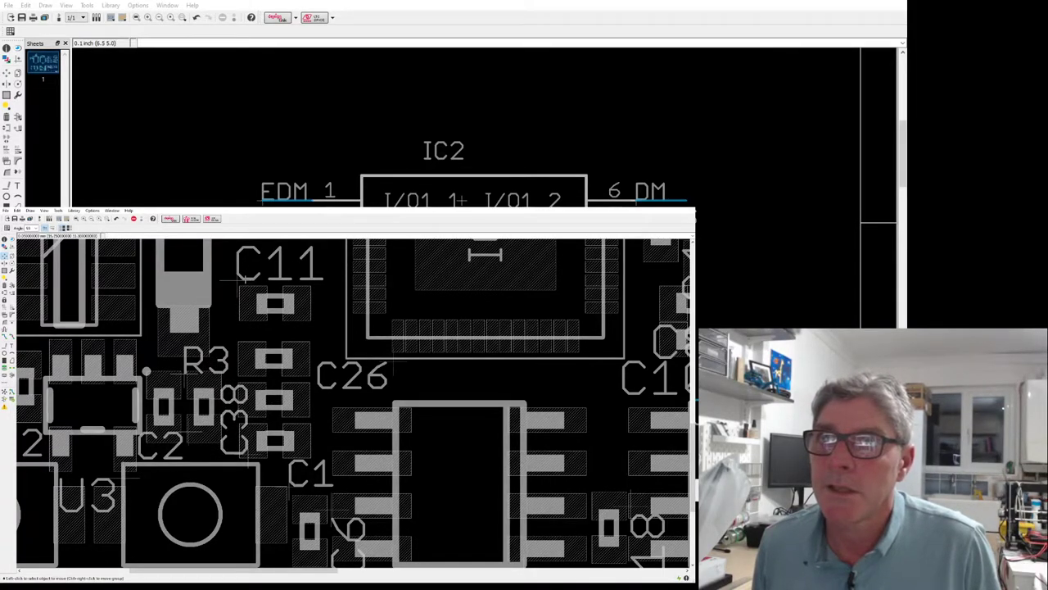
scroll(270, 312, down, 3)
scroll(297, 339, up, 3)
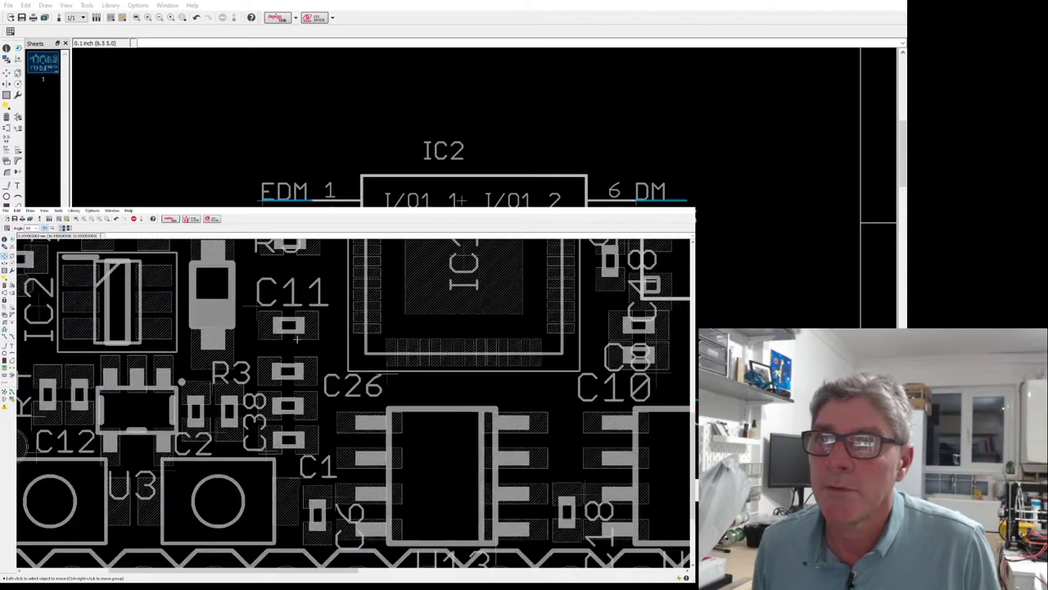
click(254, 307)
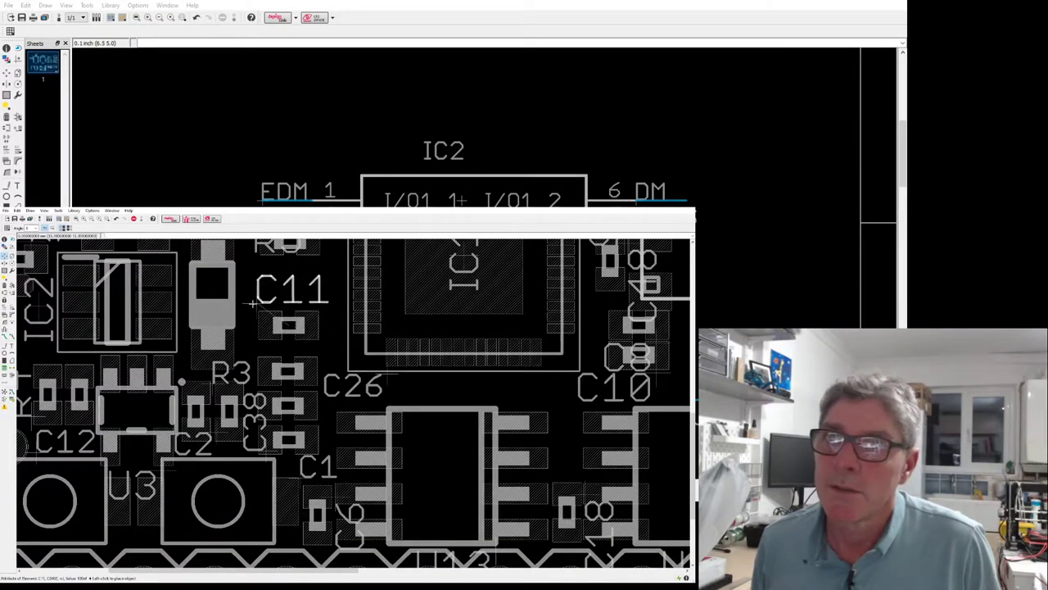
click(252, 310)
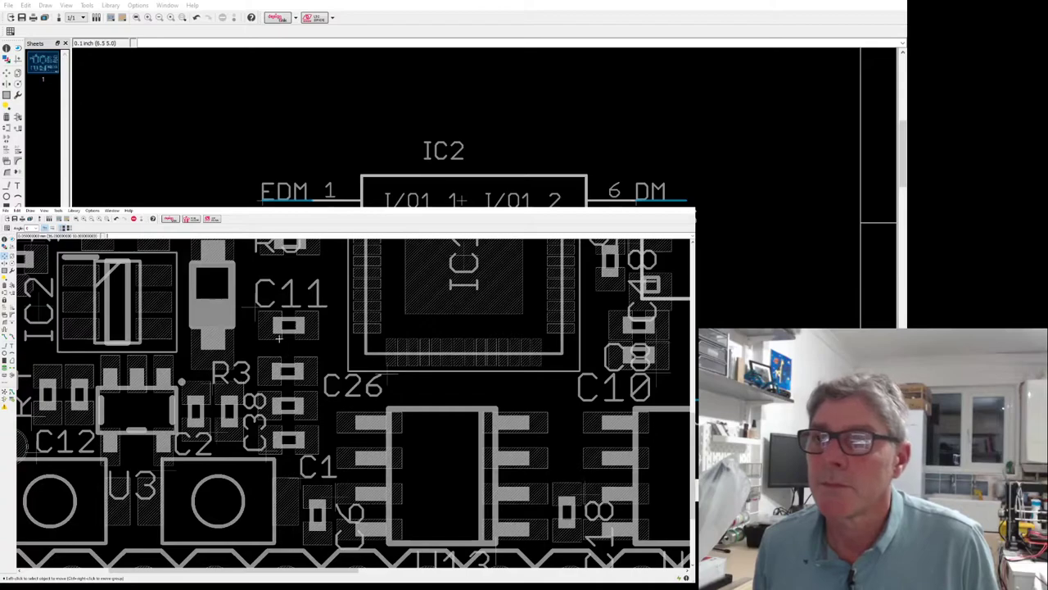
Place the C6 label horizontally below its pad.
scroll(279, 338, down, 3)
scroll(333, 422, up, 3)
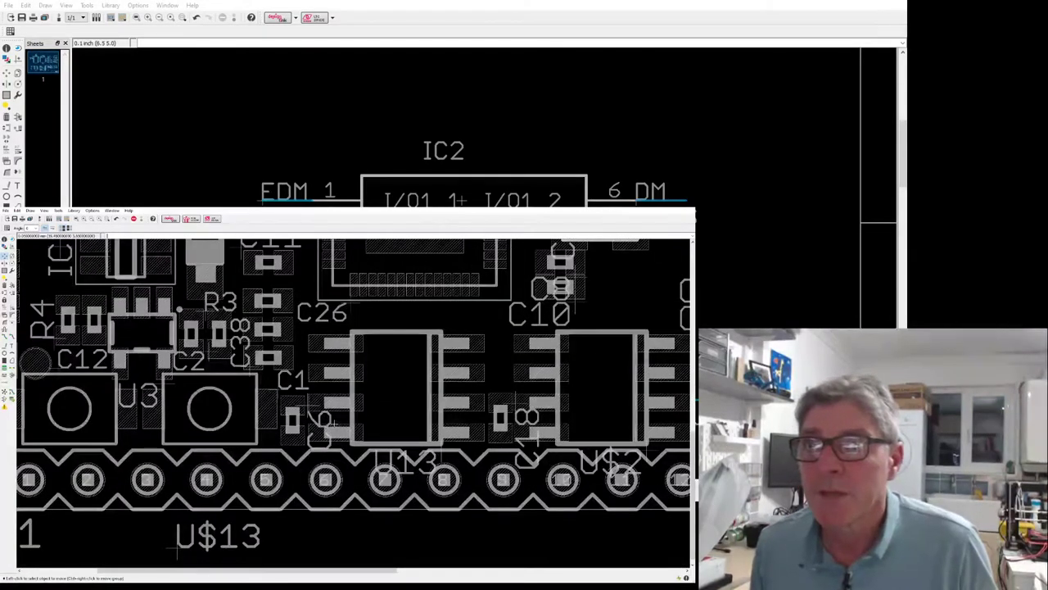
scroll(333, 424, up, 2)
click(312, 417)
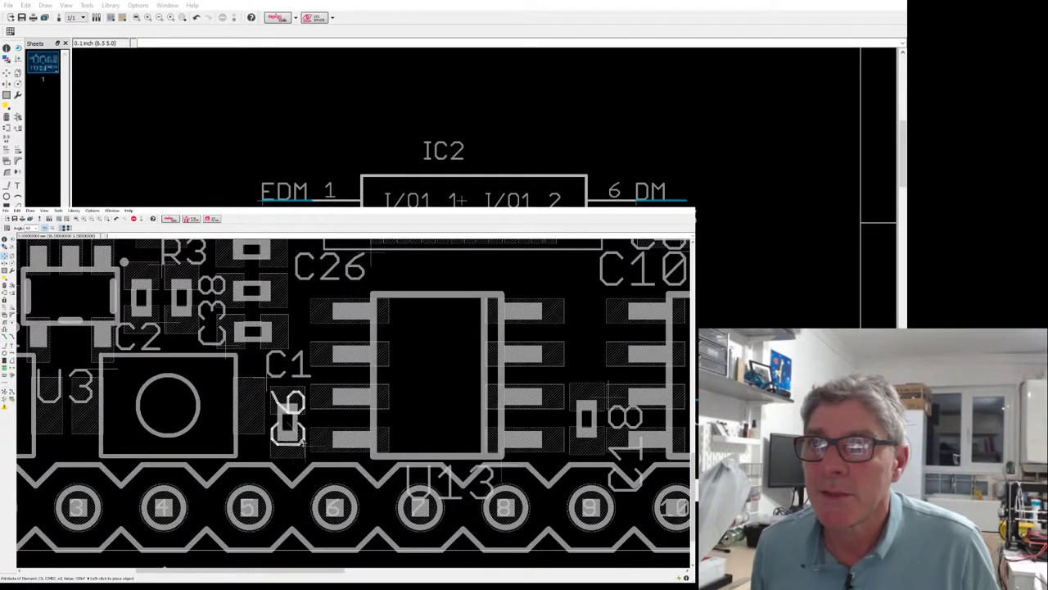
right_click(267, 463)
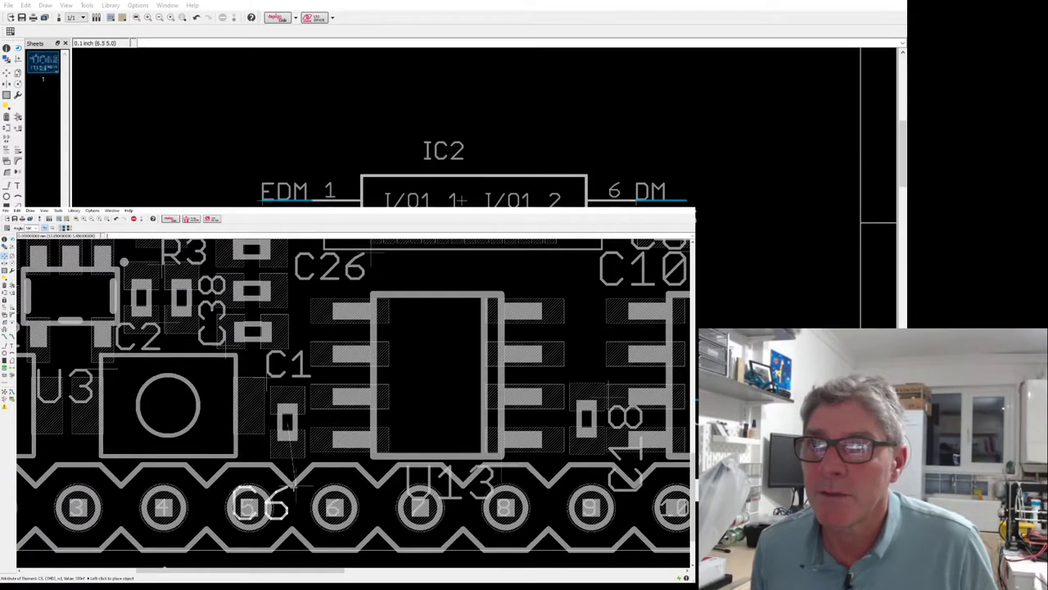
right_click(266, 479)
right_click(265, 483)
click(265, 484)
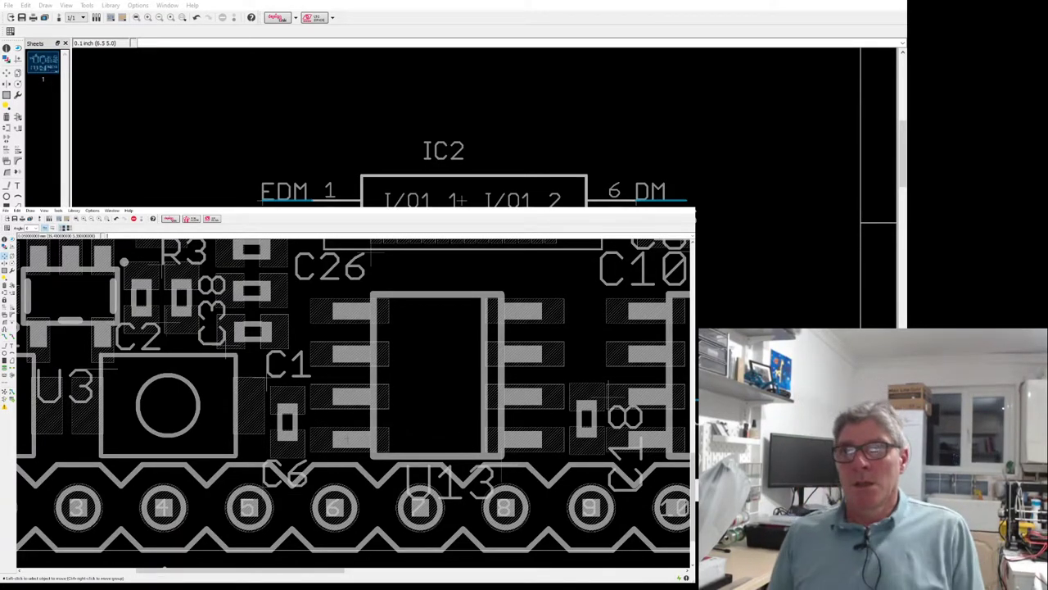
Rotate the C18 label horizontal and place it below its pad.
scroll(315, 426, down, 4)
scroll(270, 421, up, 3)
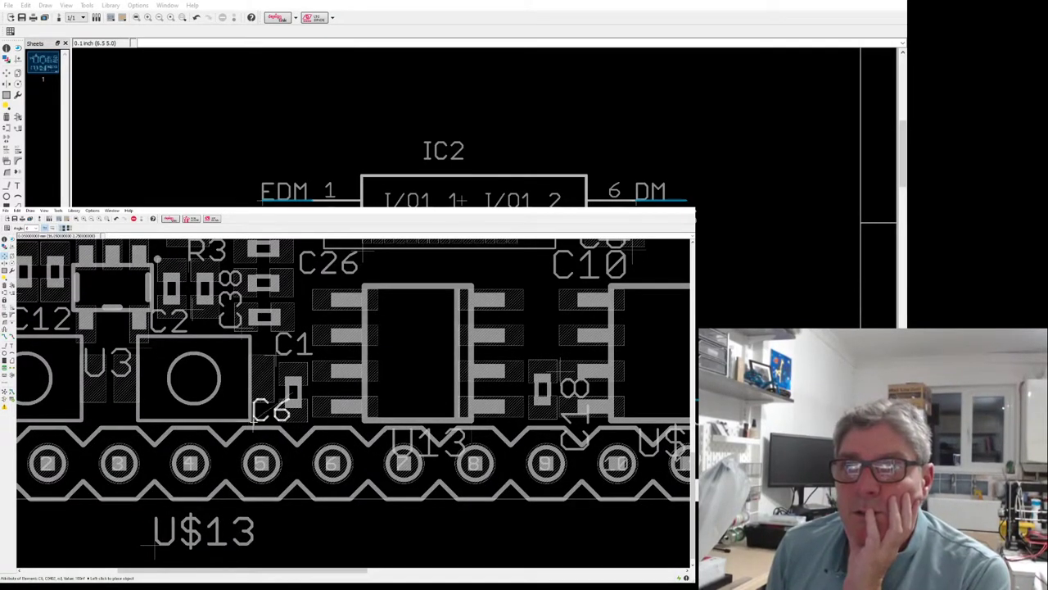
scroll(295, 439, down, 5)
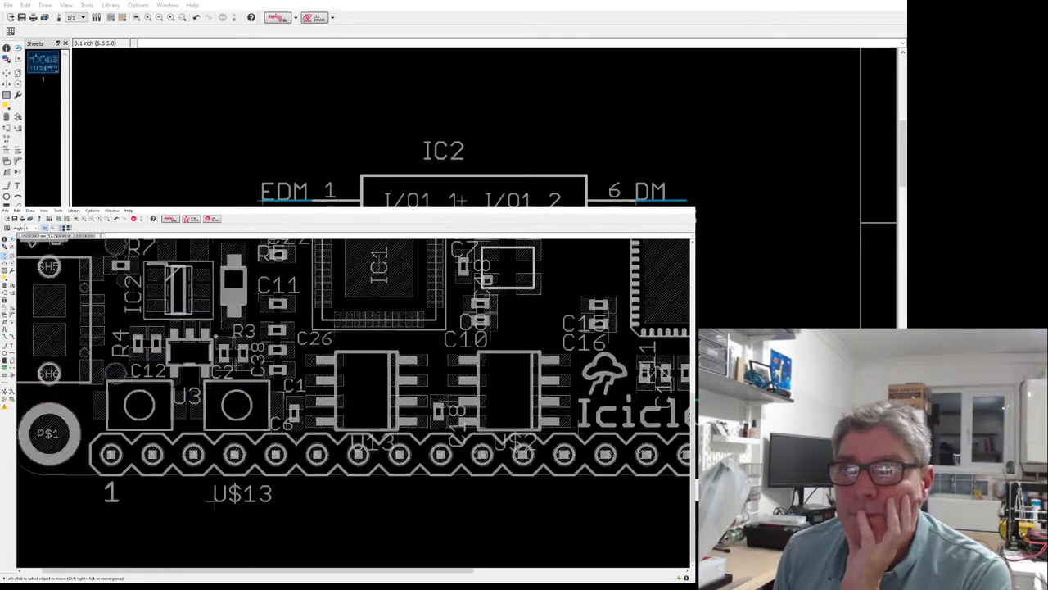
scroll(343, 424, up, 4)
scroll(305, 430, up, 2)
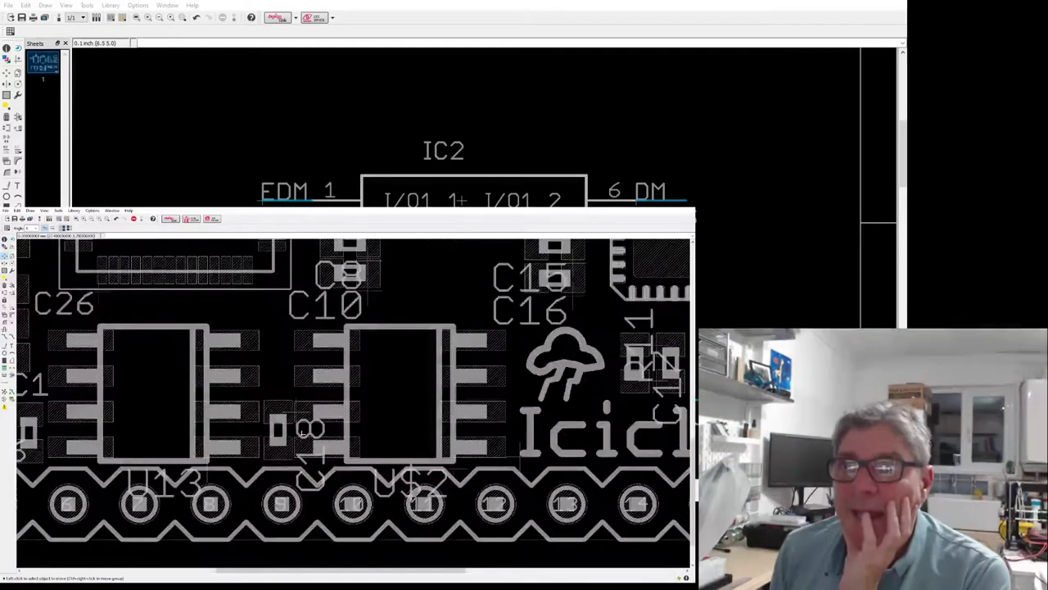
click(301, 416)
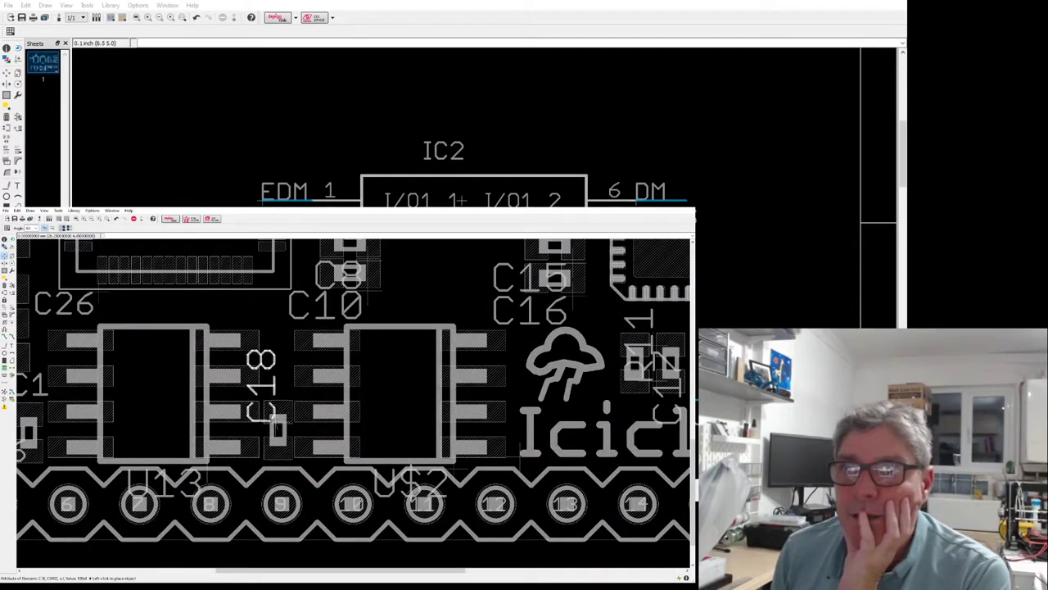
right_click(279, 439)
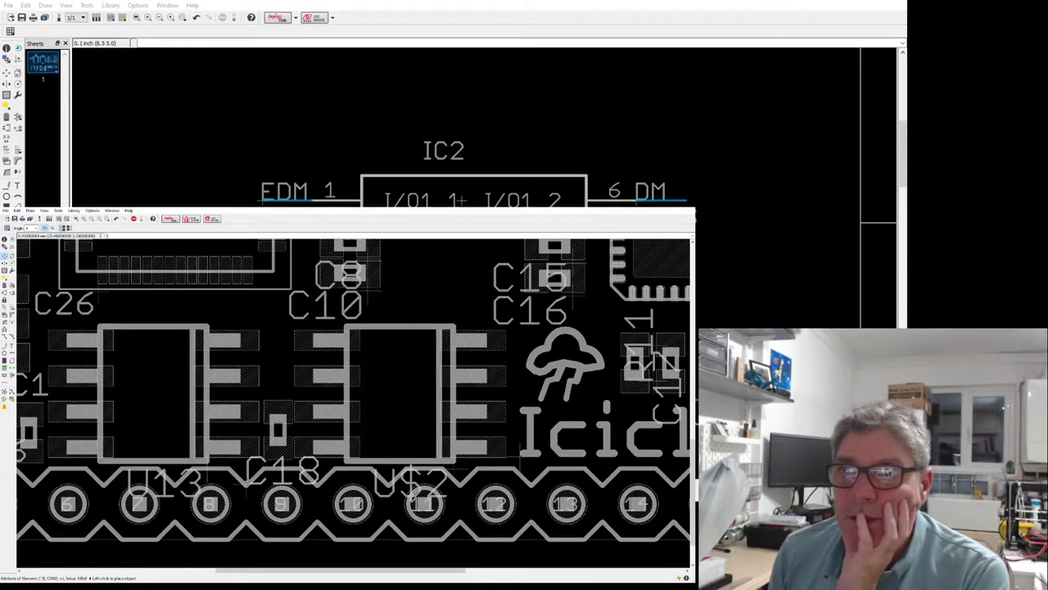
click(278, 428)
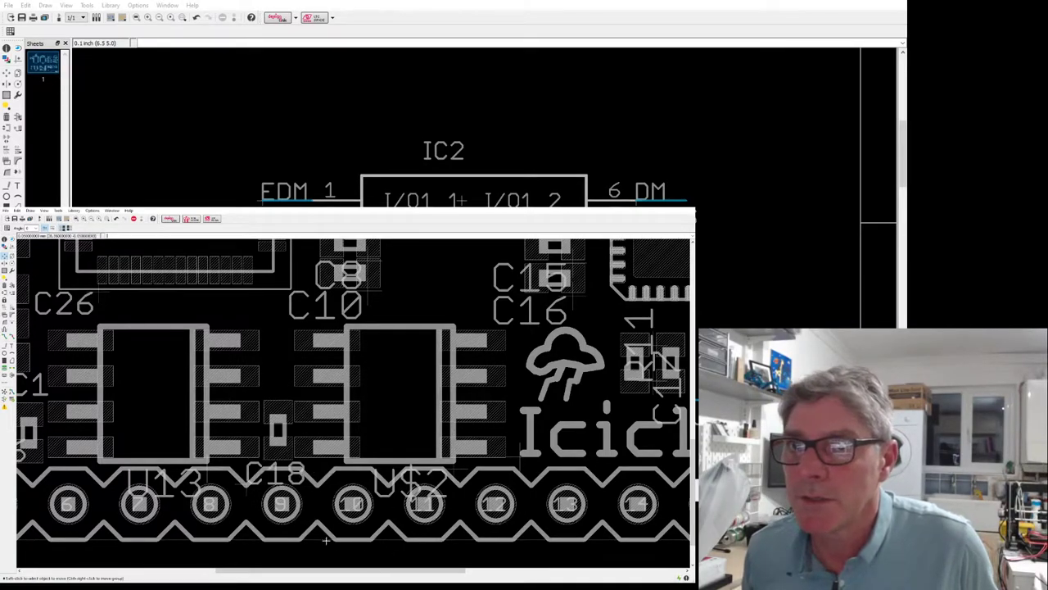
Set the C18 label in place and drop the C10 label at its new spot.
scroll(310, 433, down, 3)
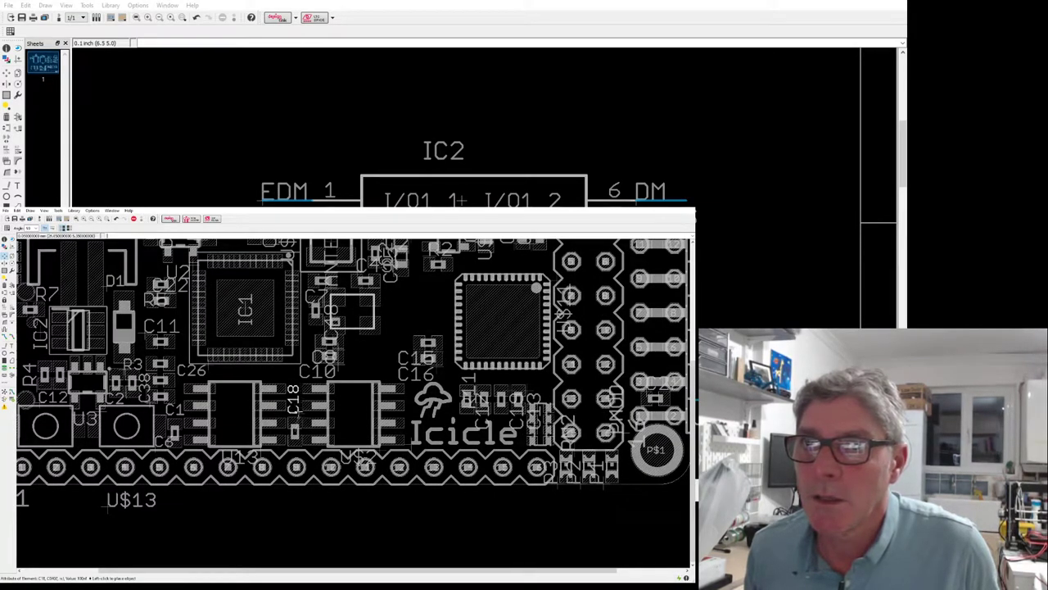
click(299, 414)
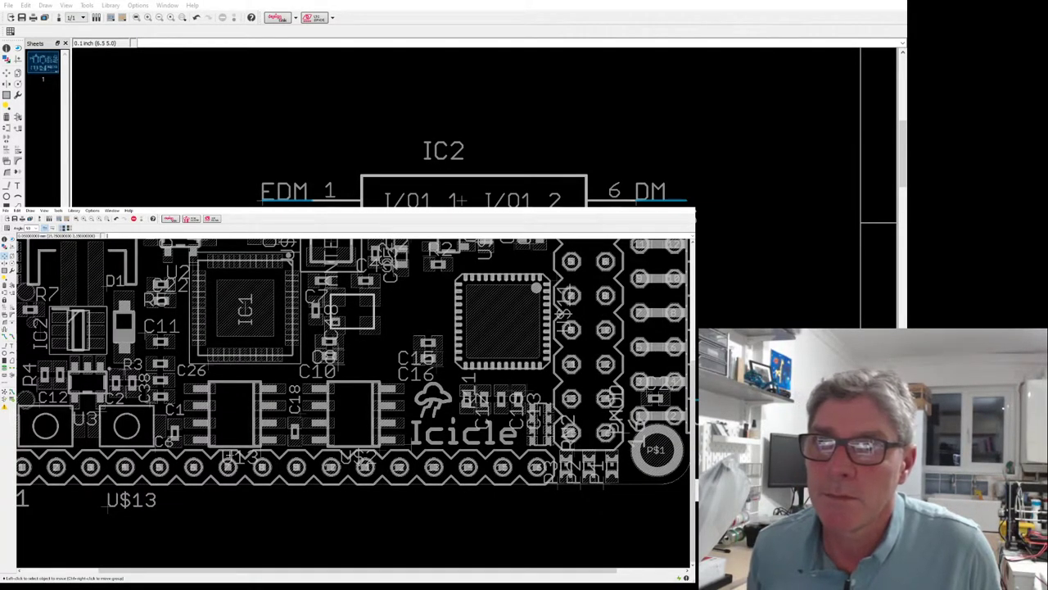
scroll(282, 458, down, 2)
scroll(328, 406, up, 3)
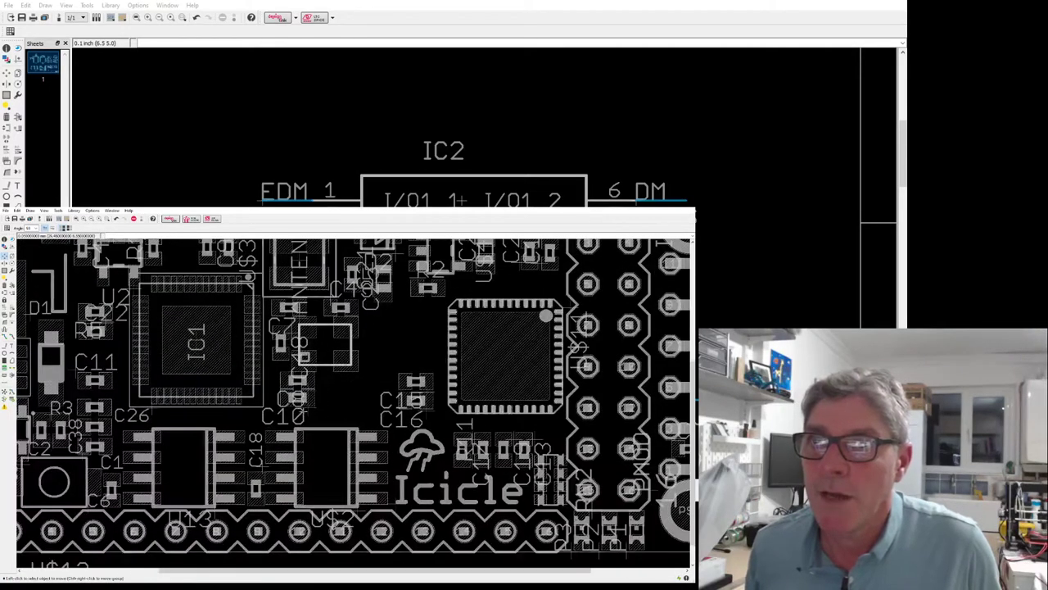
click(315, 408)
Place the C8 label beside its pad and the C48 label beside C8 and C10, clear of pads.
click(312, 395)
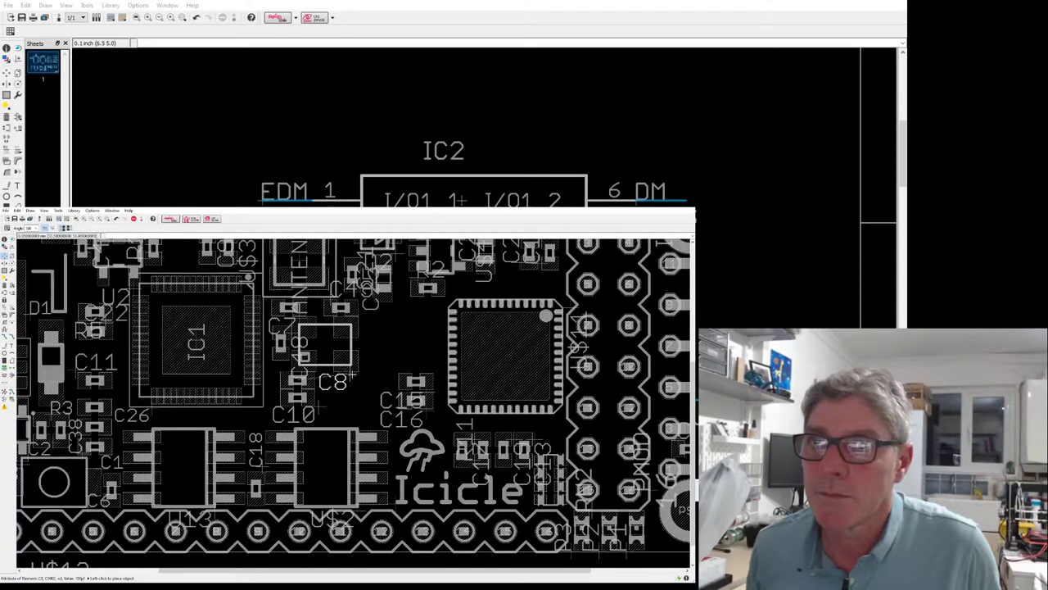
click(353, 383)
scroll(353, 383, down, 2)
scroll(315, 358, up, 4)
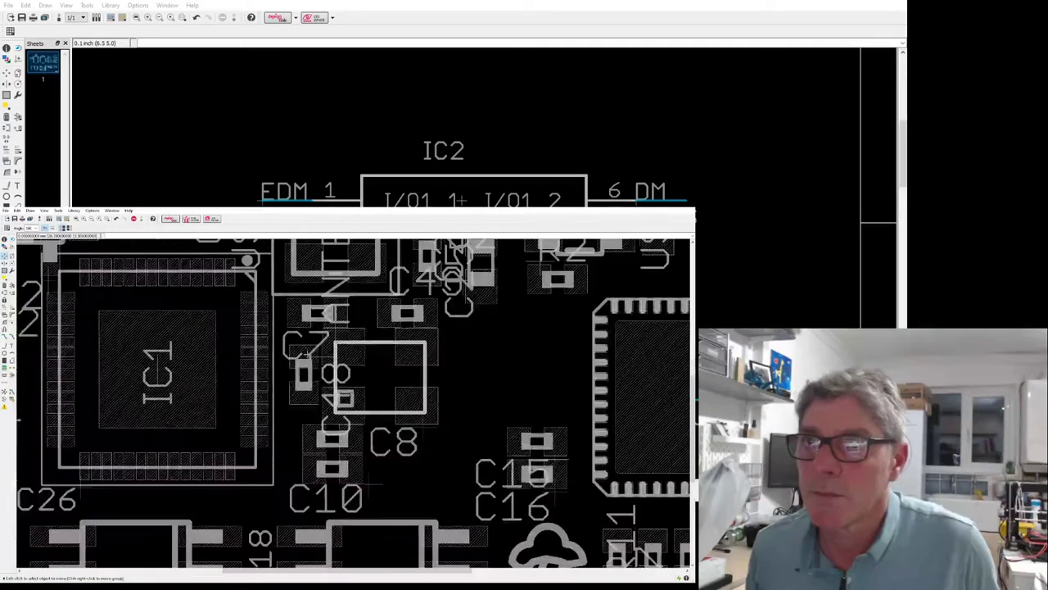
click(314, 359)
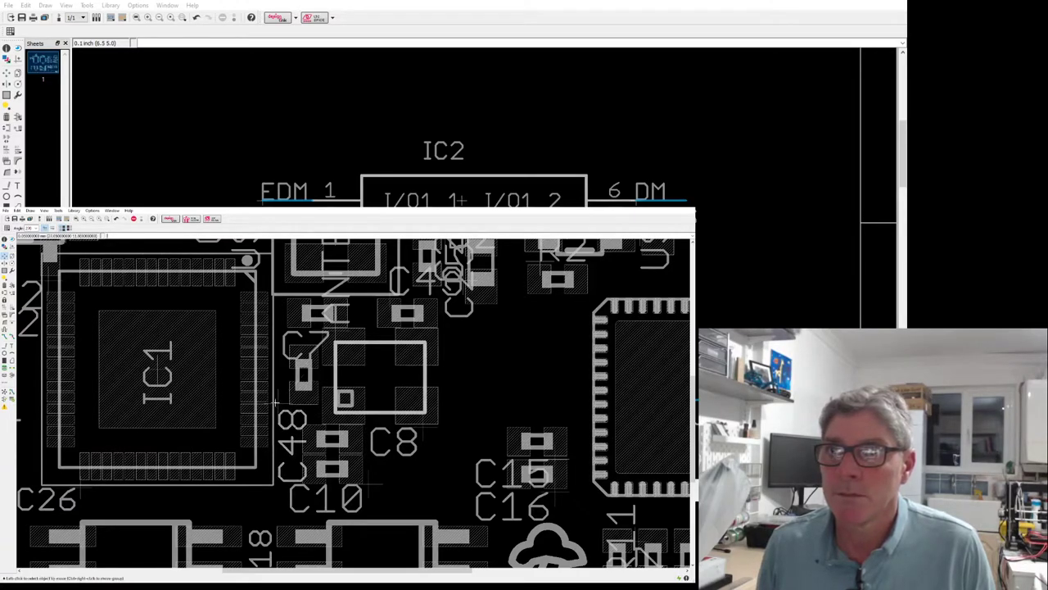
click(276, 406)
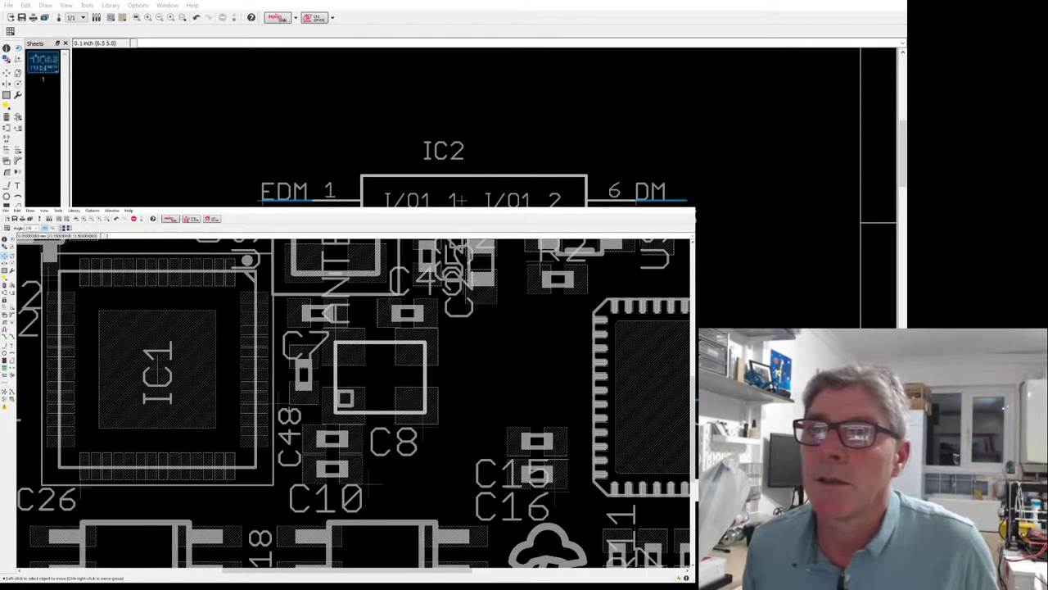
click(283, 410)
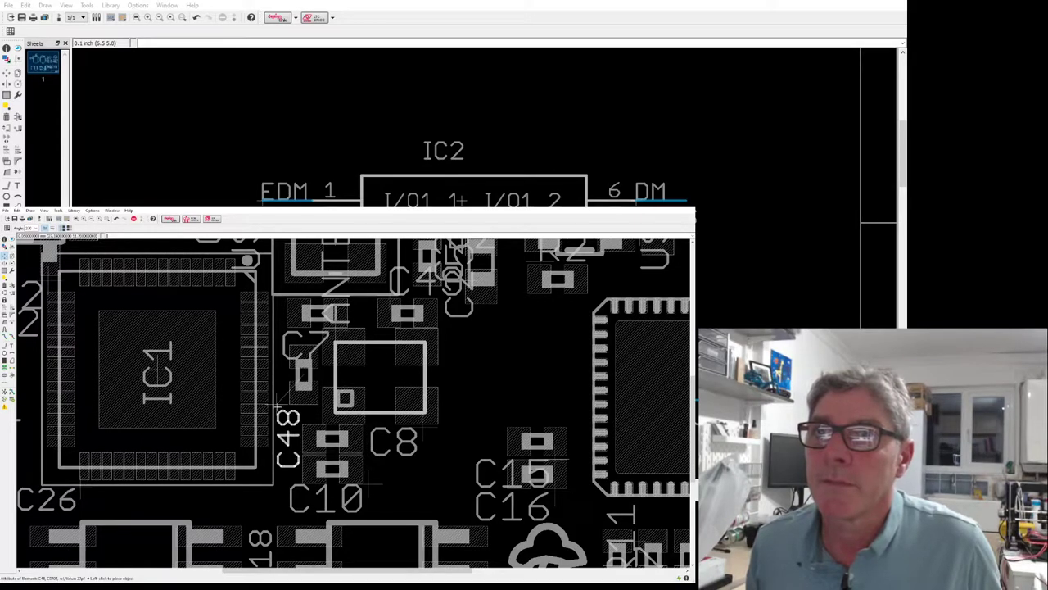
click(281, 409)
Move the C8 label beside its part and stand the C7 label vertically left of its pad.
click(422, 434)
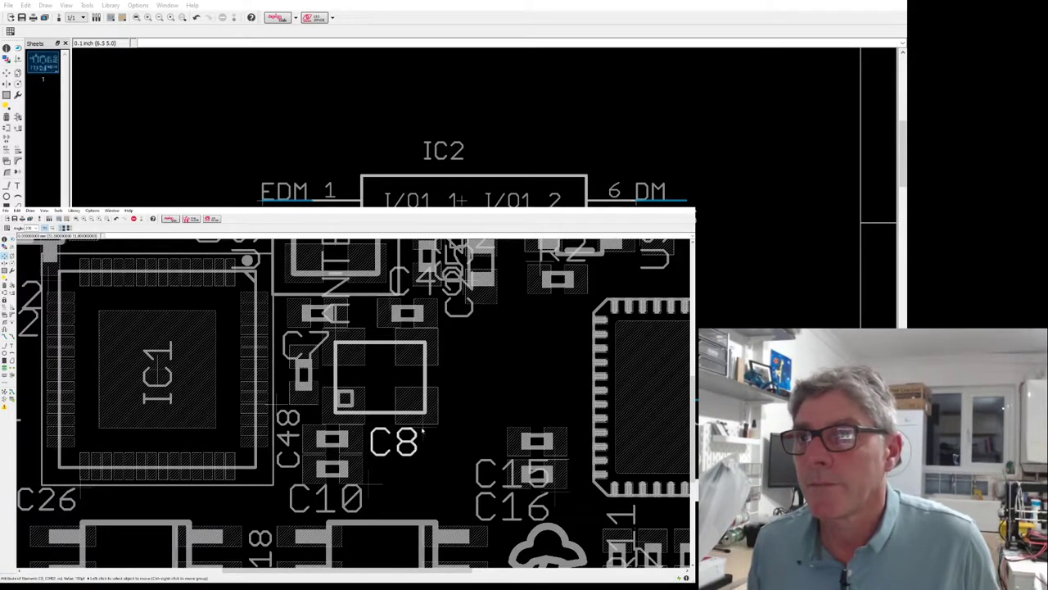
click(382, 486)
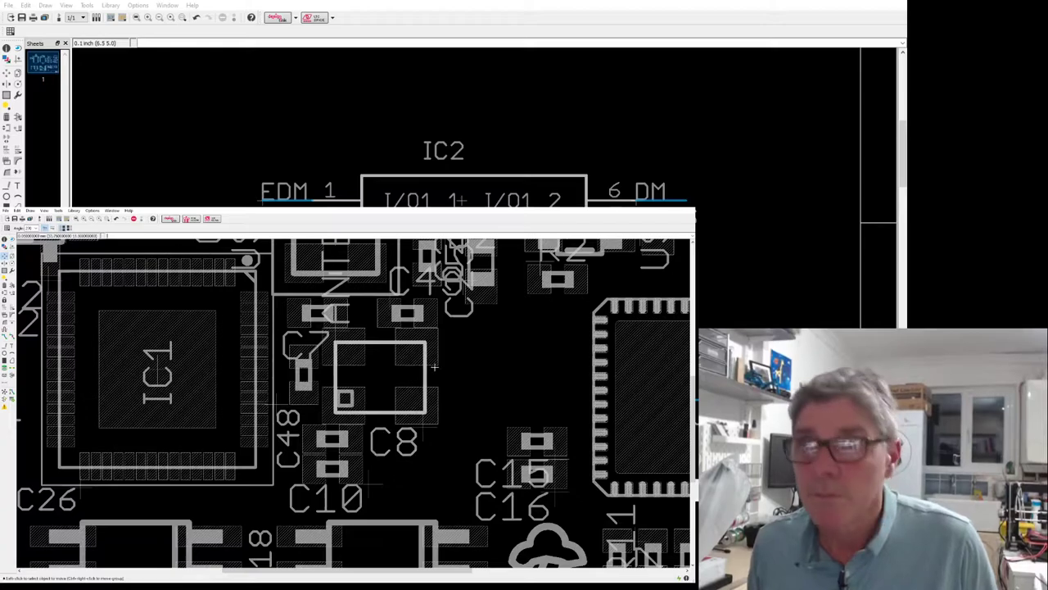
scroll(426, 398, down, 3)
scroll(409, 344, up, 3)
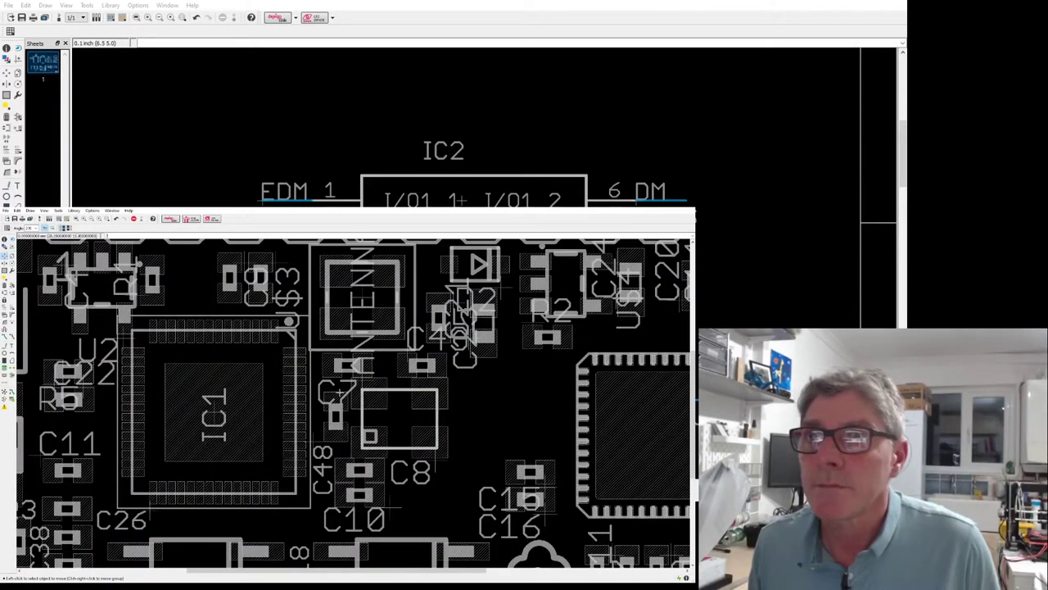
click(347, 385)
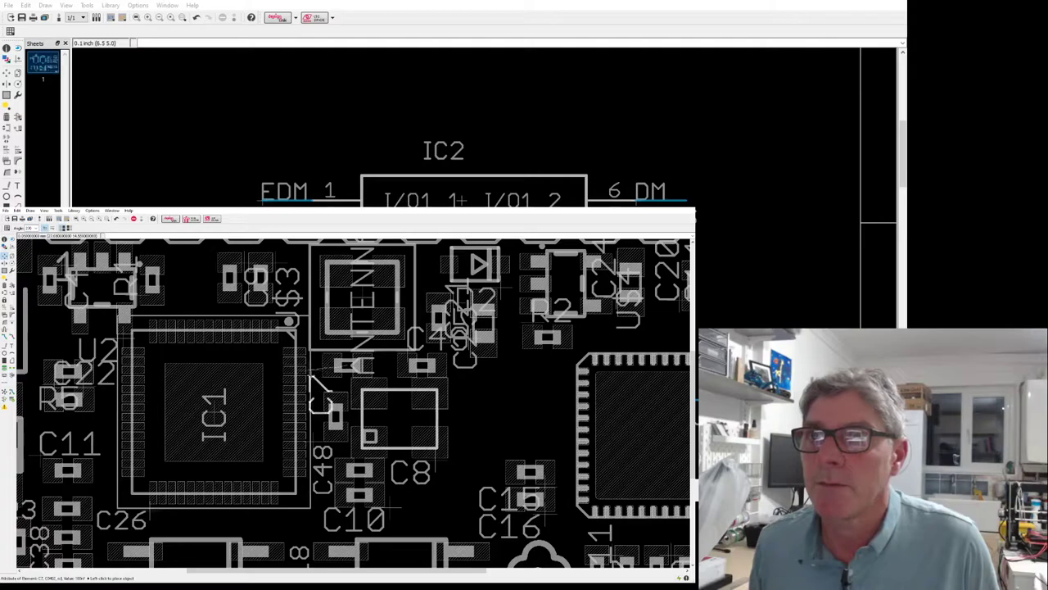
right_click(299, 385)
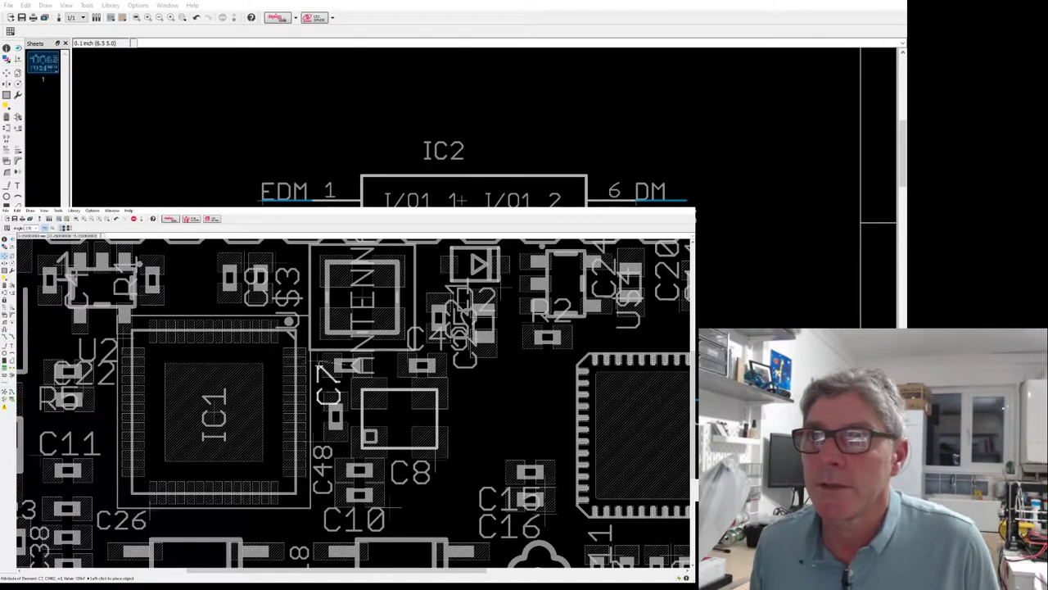
click(314, 366)
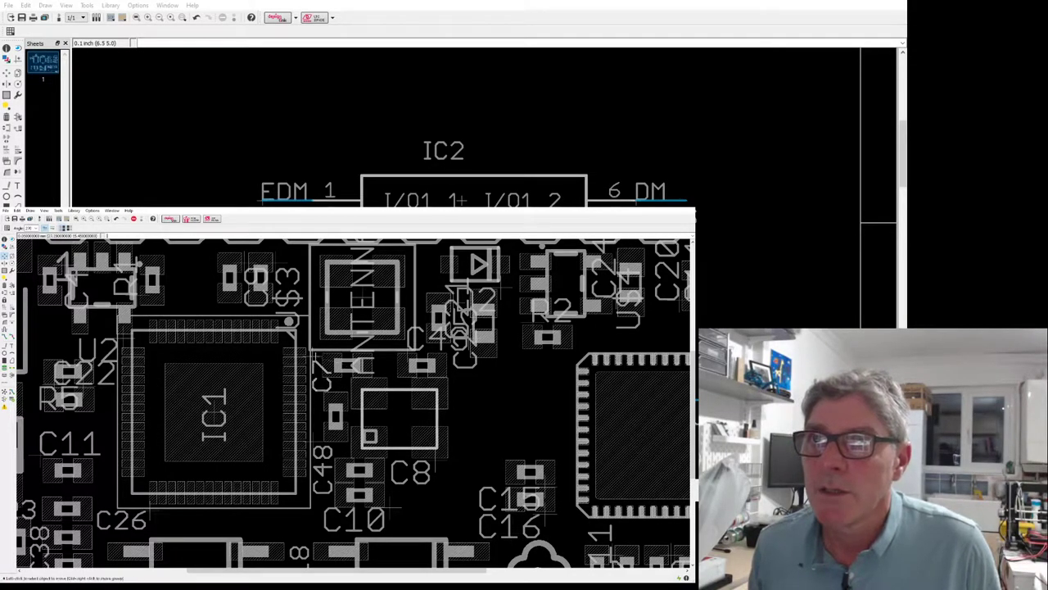
Rotate the C9 label and place it to the left of its part.
scroll(422, 407, down, 2)
scroll(474, 352, up, 1)
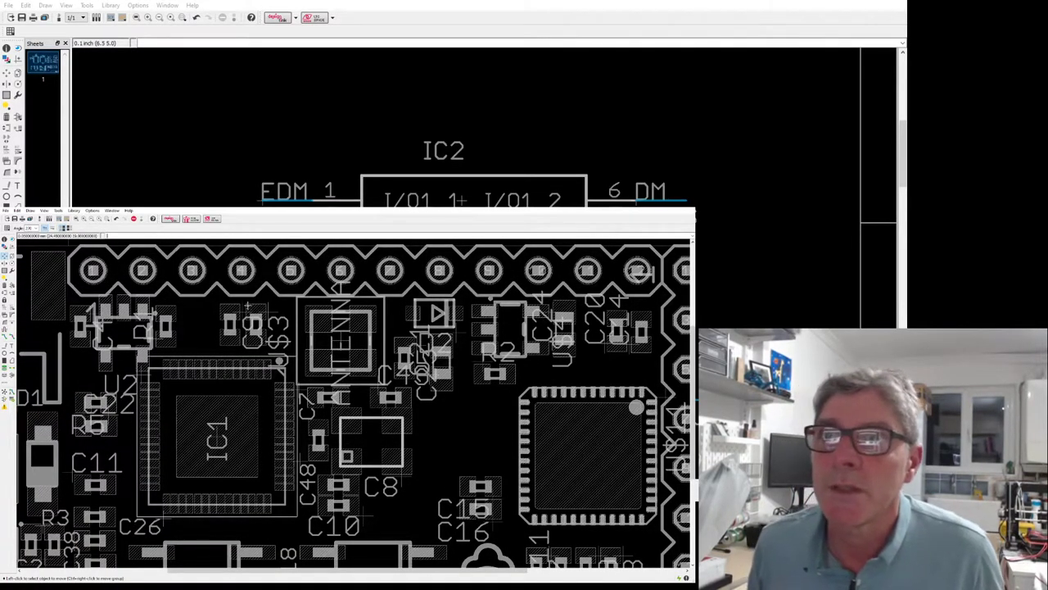
click(249, 314)
right_click(205, 309)
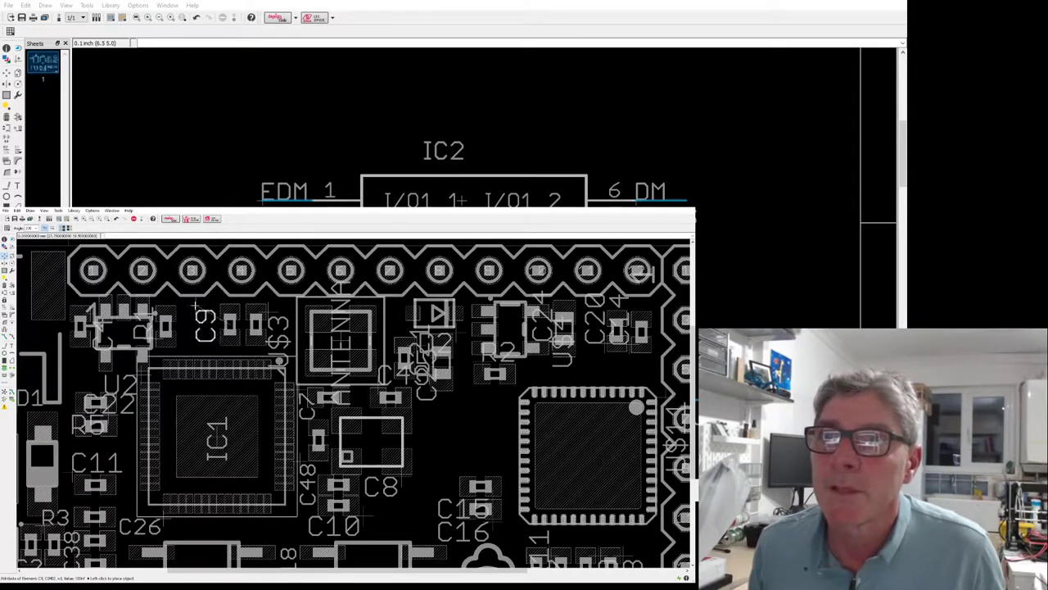
click(204, 311)
Place the U$3 label beside its part and rename the part to L1, then FB1.
click(277, 310)
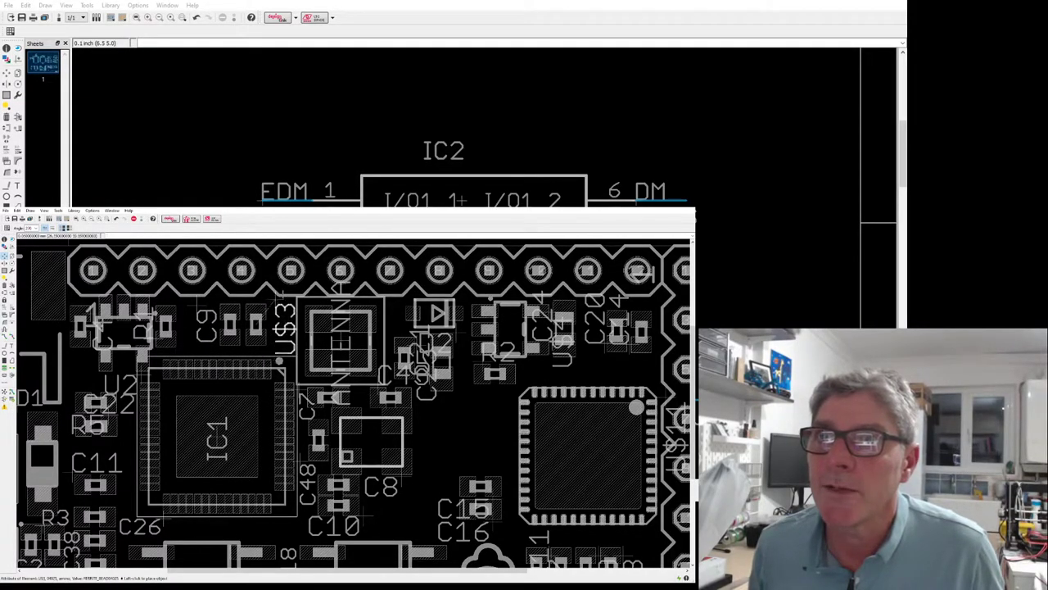
click(281, 291)
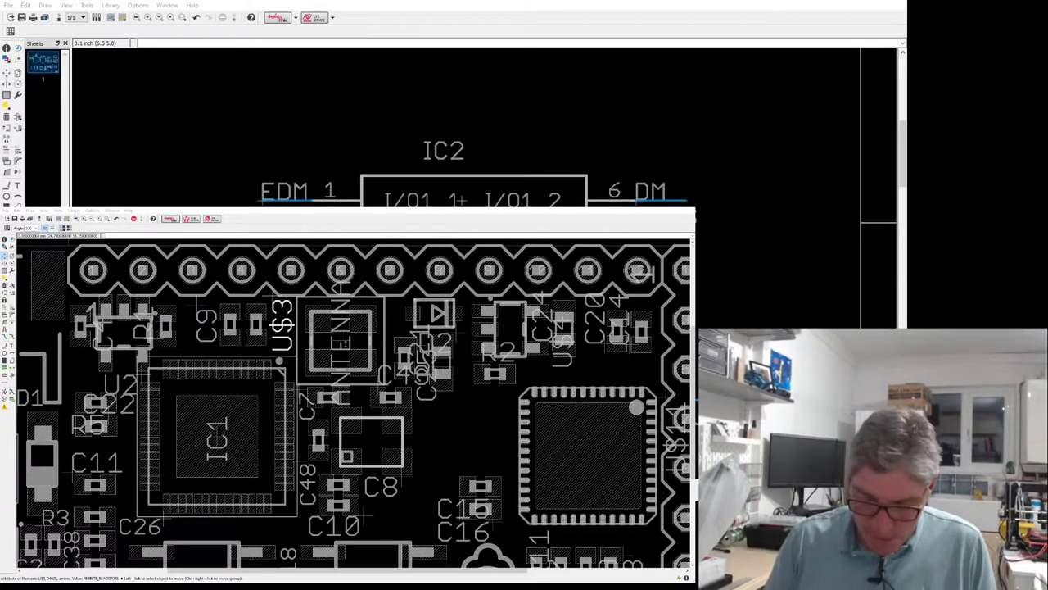
key(Return)
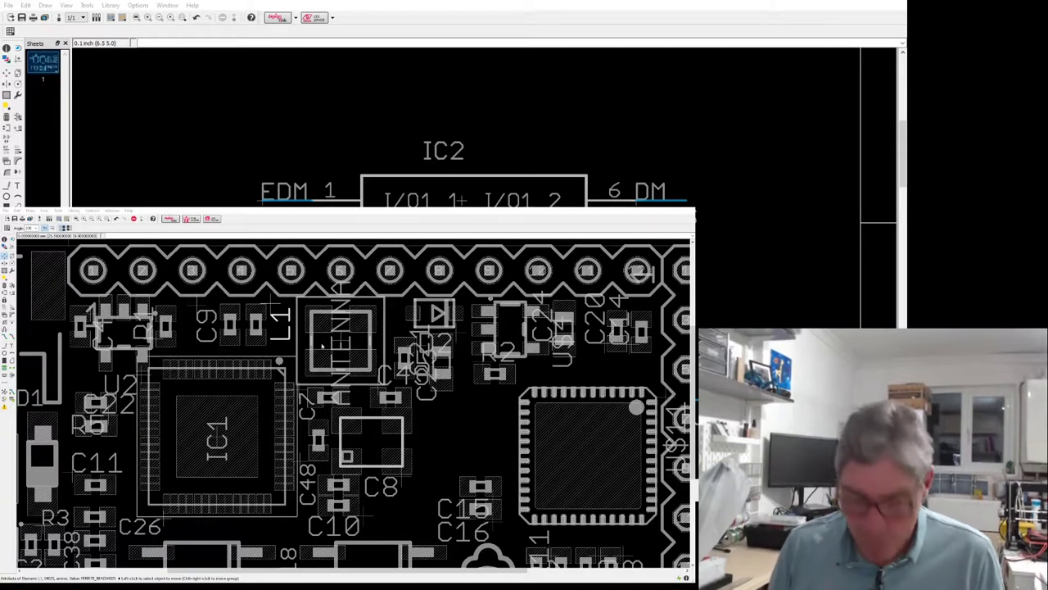
key(Return)
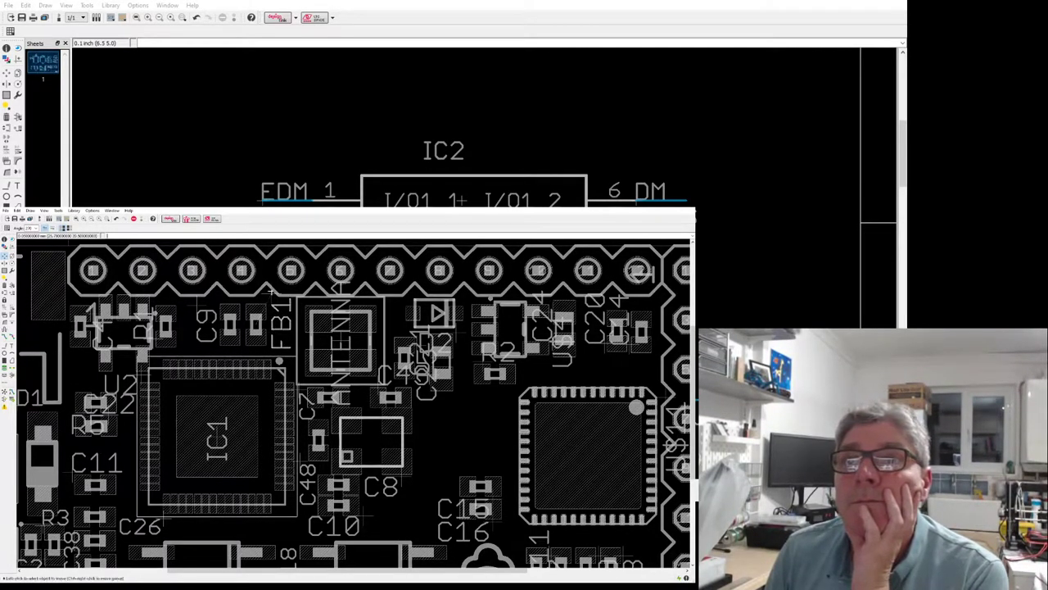
Set the R1 label beside C9 and the C9 label beside R1.
scroll(123, 326, up, 2)
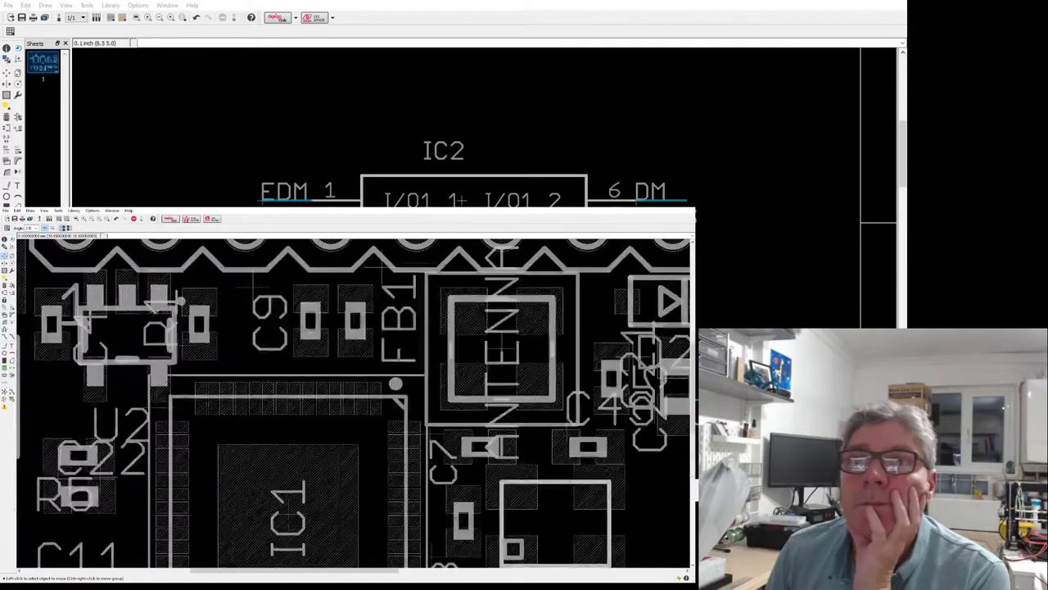
click(163, 344)
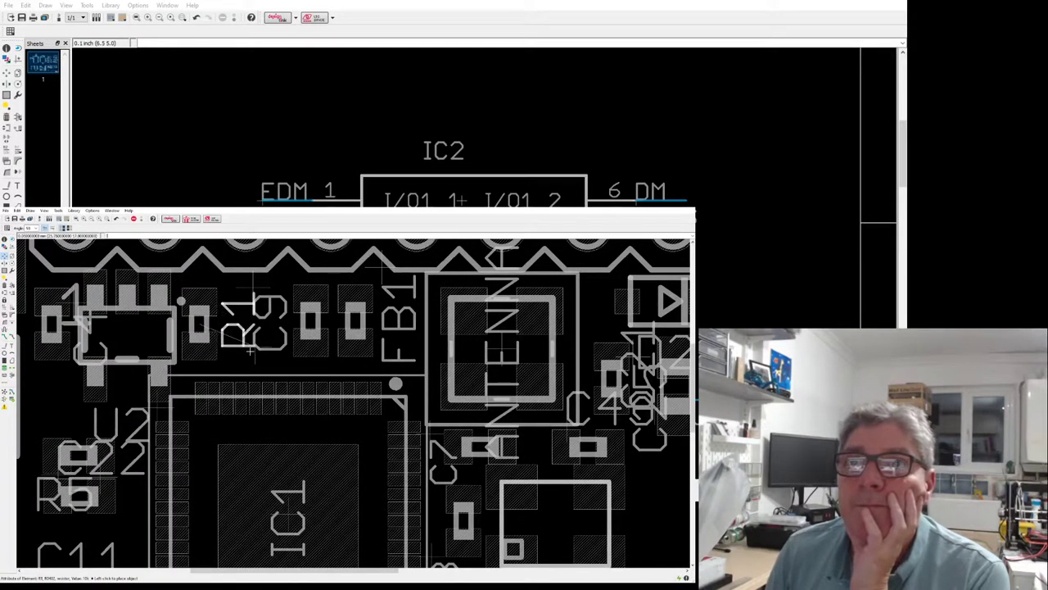
click(250, 351)
click(267, 349)
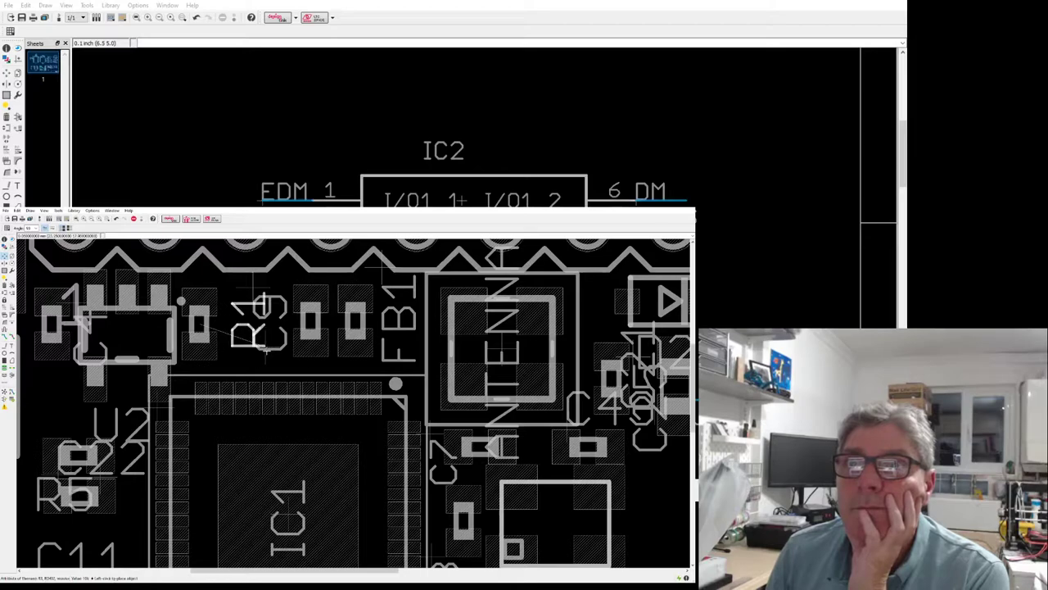
click(256, 352)
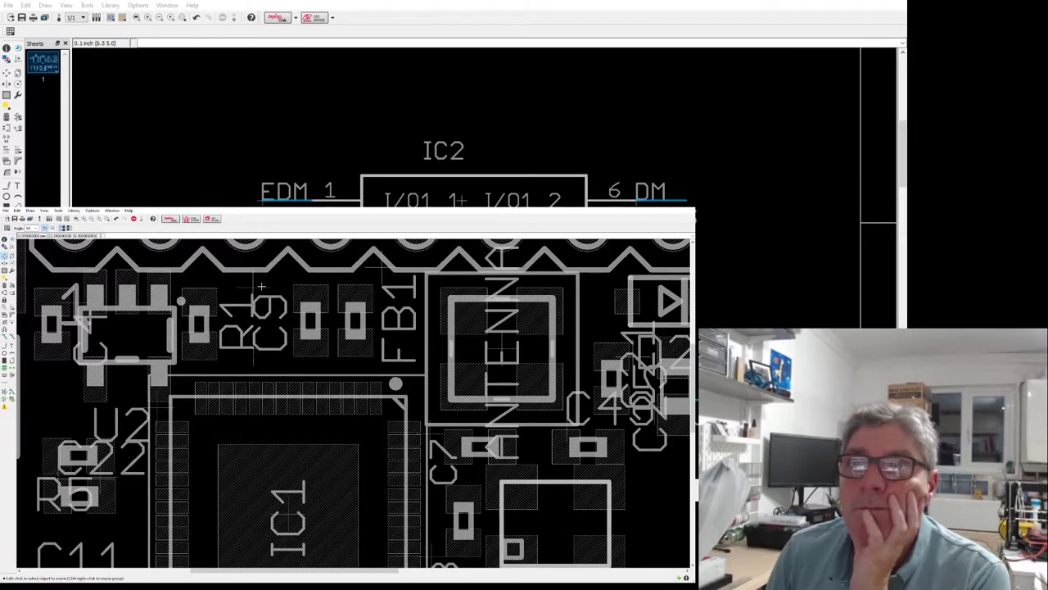
click(262, 288)
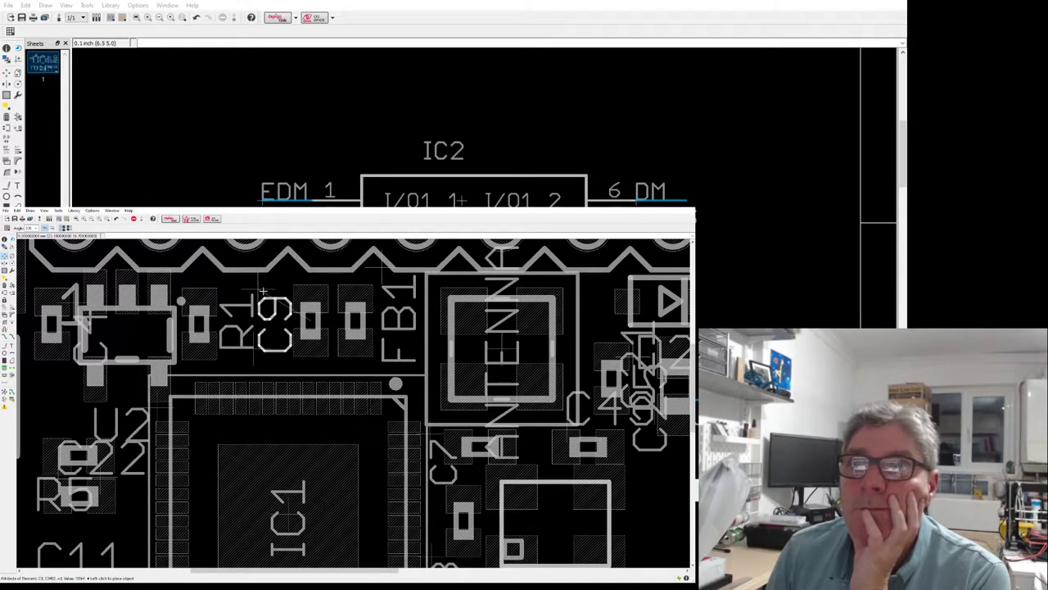
click(263, 290)
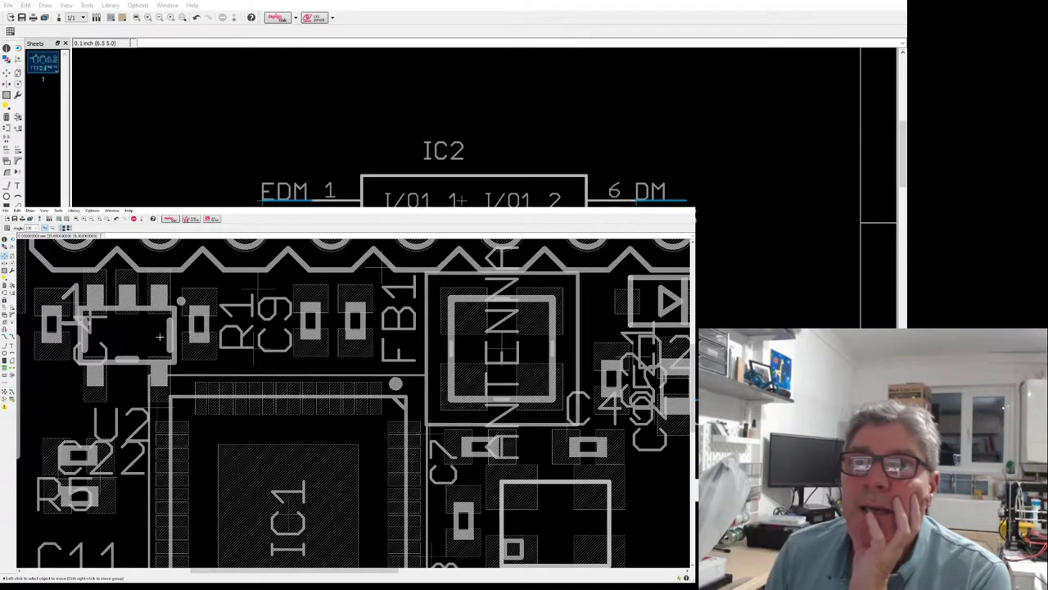
Move the C4 label to the left of U2.
scroll(160, 335, down, 4)
scroll(154, 342, up, 3)
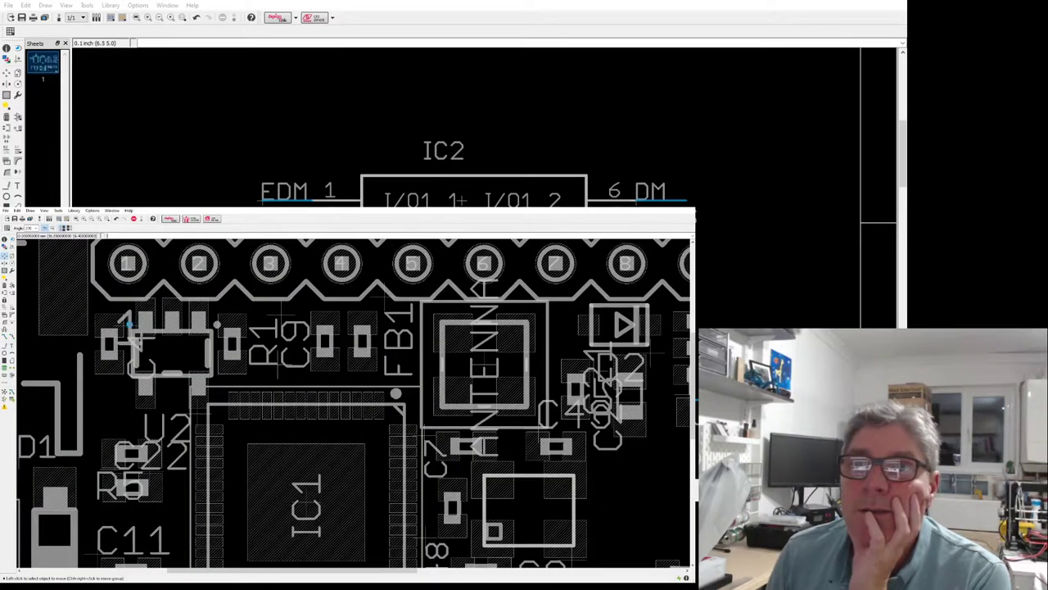
click(131, 334)
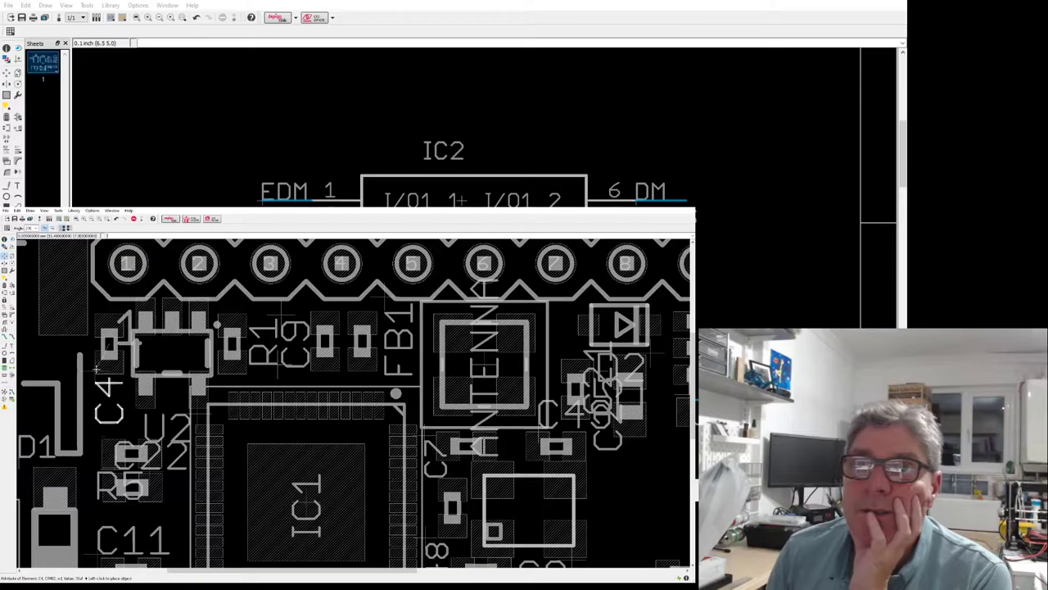
click(122, 338)
Stack the C15 and C16 labels just right of C8, clear of the pads.
scroll(150, 345, down, 3)
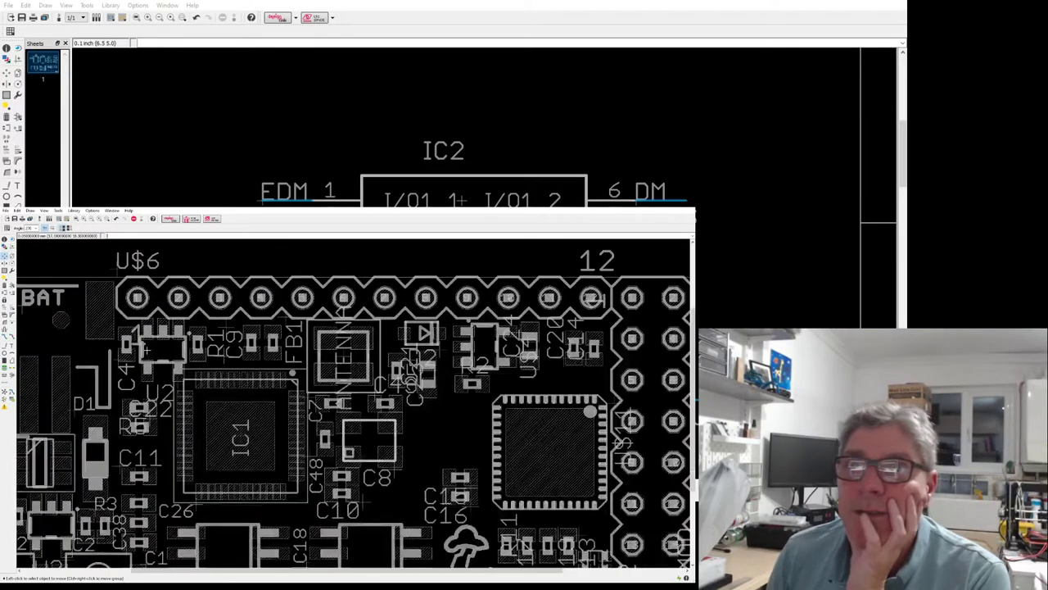
scroll(310, 460, up, 2)
scroll(310, 459, down, 2)
scroll(311, 443, up, 3)
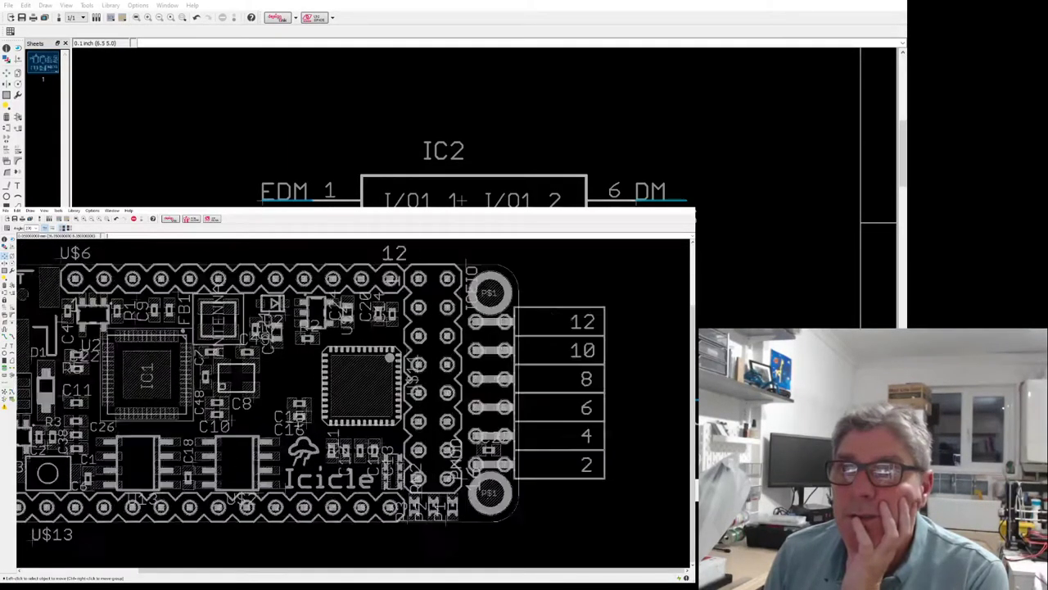
click(310, 409)
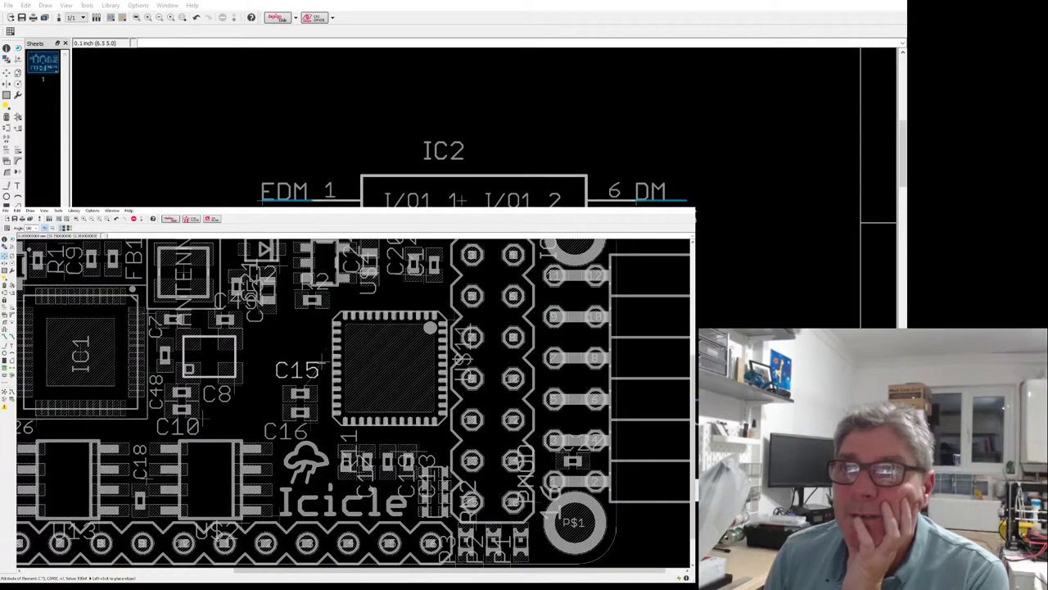
click(321, 362)
click(305, 429)
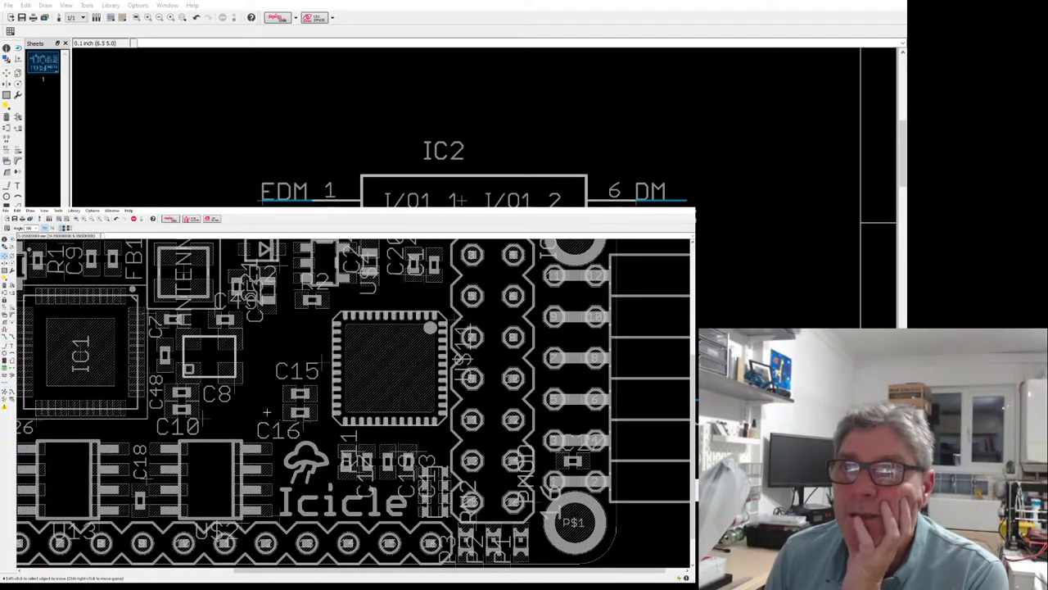
click(296, 422)
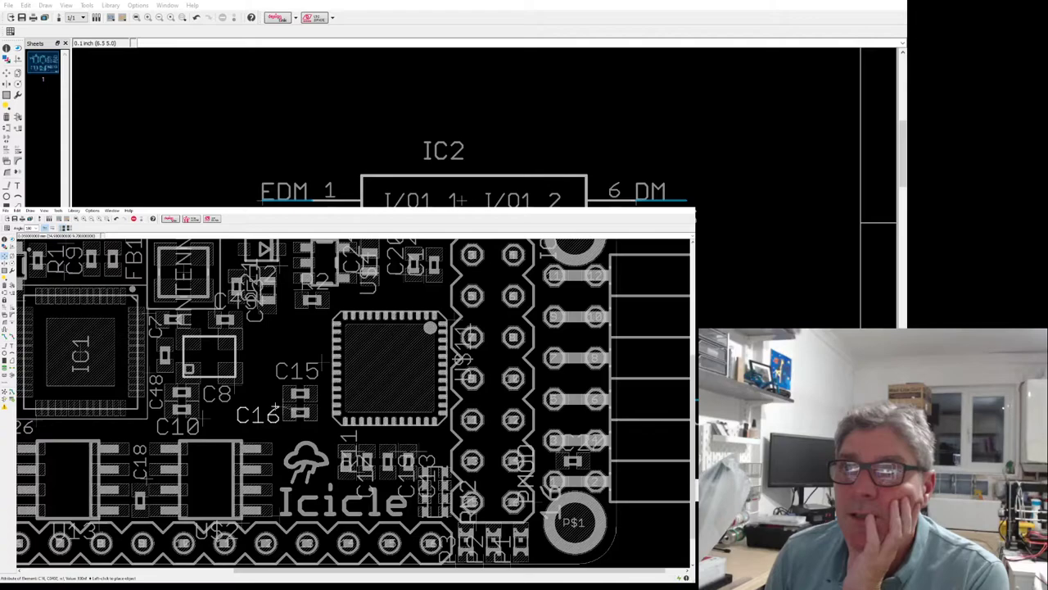
click(274, 405)
click(319, 365)
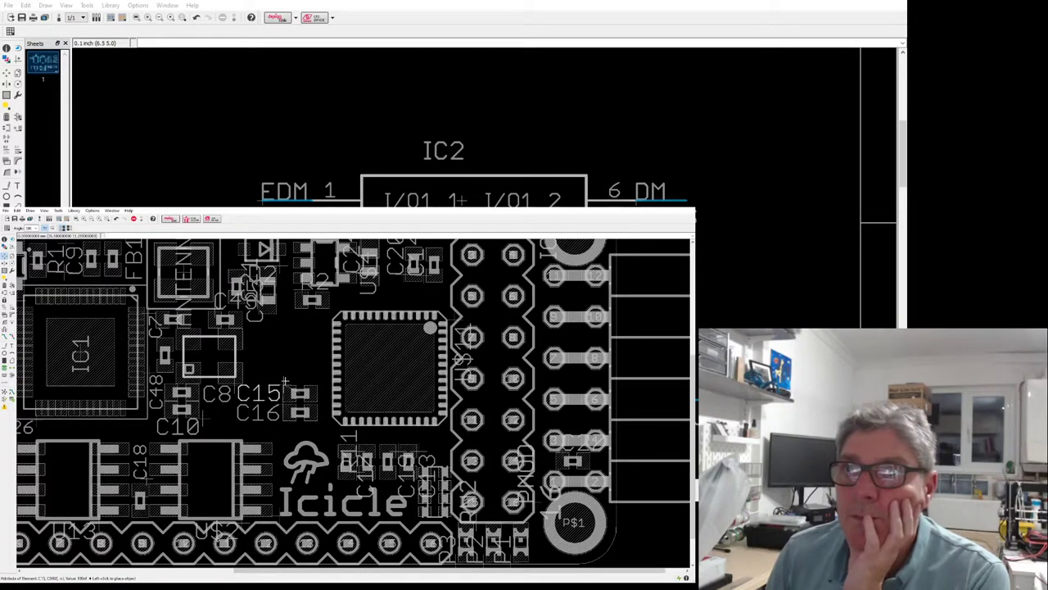
click(284, 381)
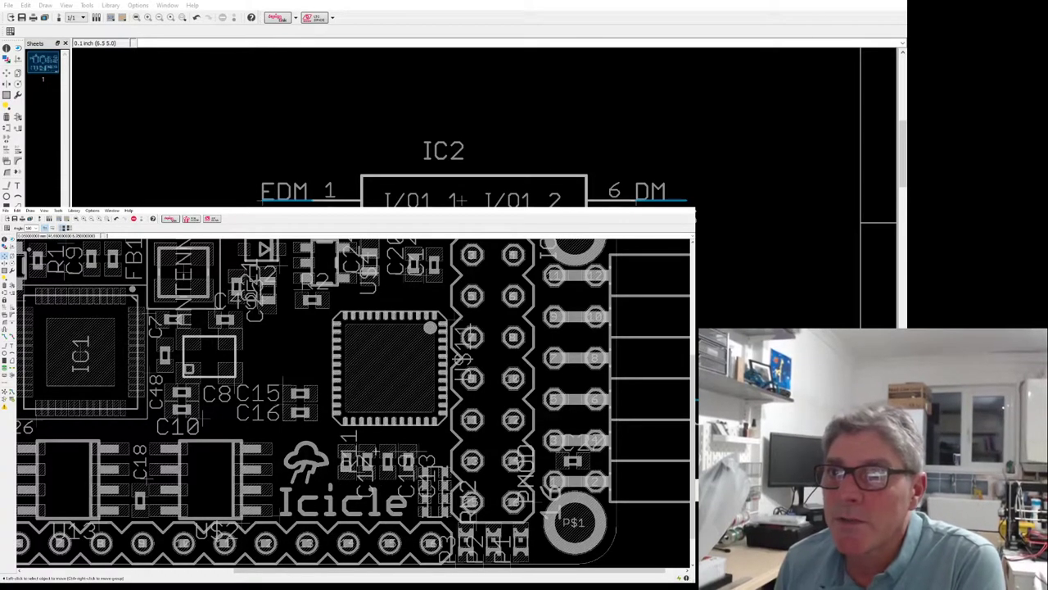
Place the R11 label and then the C17 label beside the QFN chip's lower-left corner.
scroll(357, 452, up, 3)
drag(340, 454, 377, 442)
scroll(376, 442, down, 3)
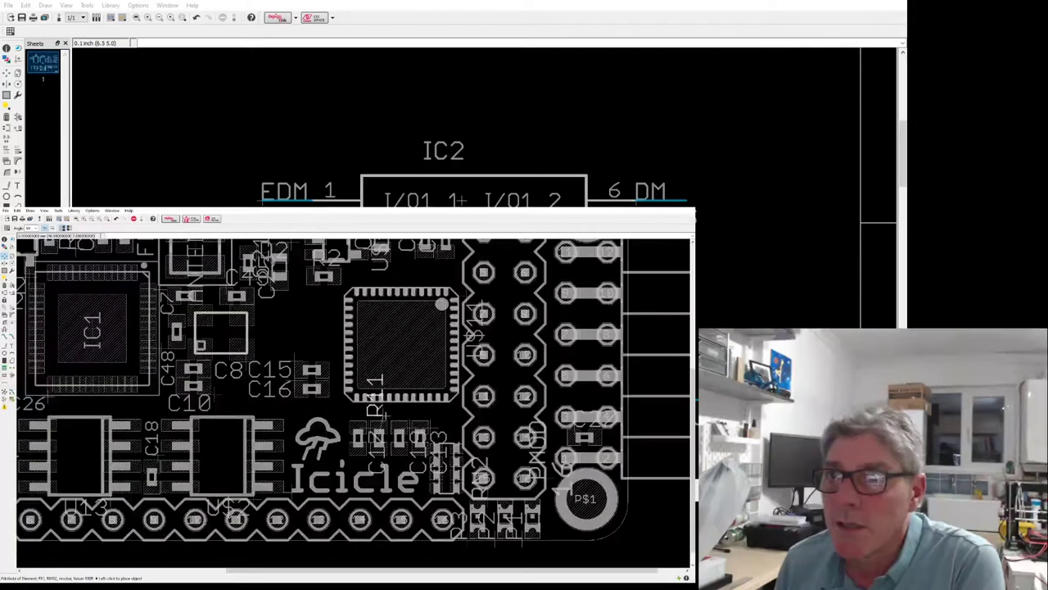
click(388, 416)
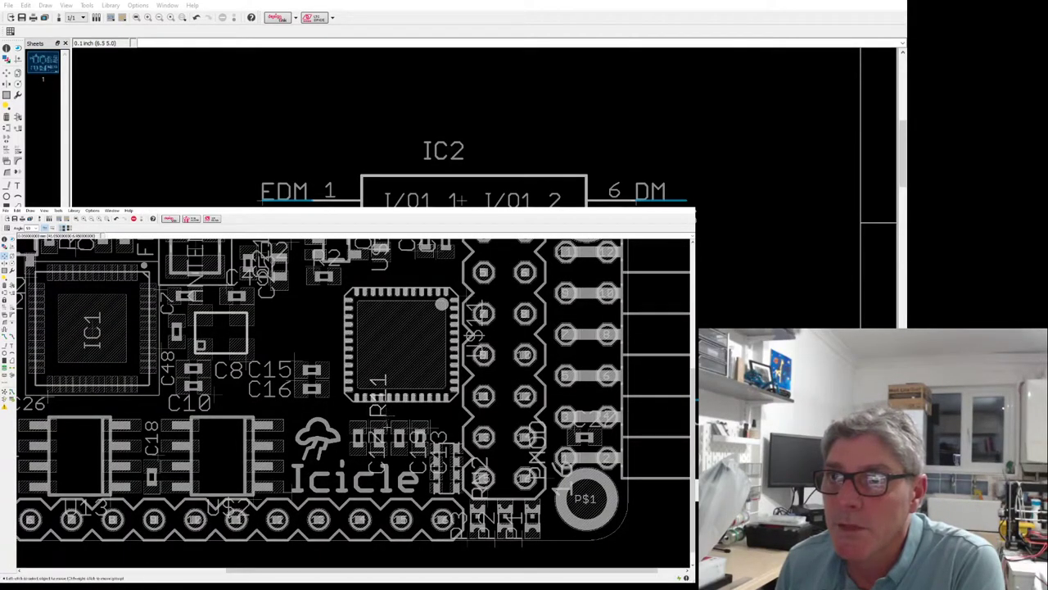
click(369, 426)
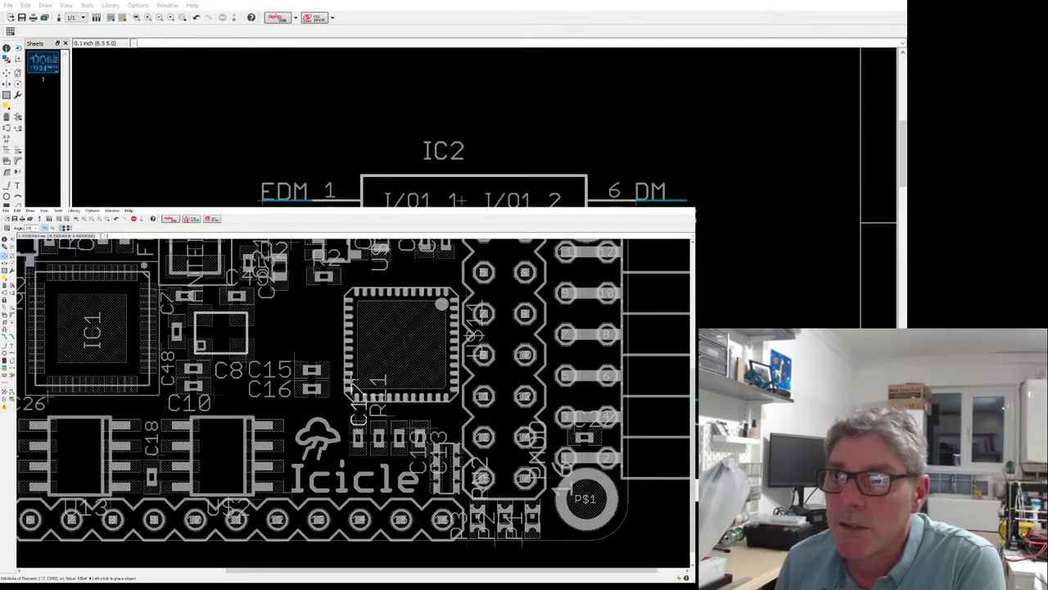
click(353, 377)
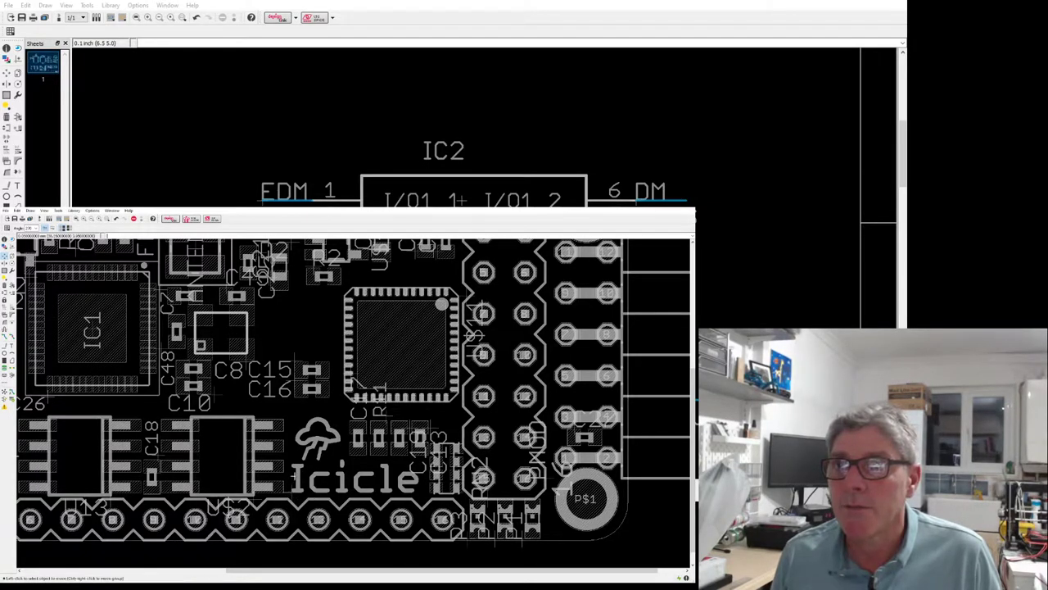
scroll(353, 414, up, 2)
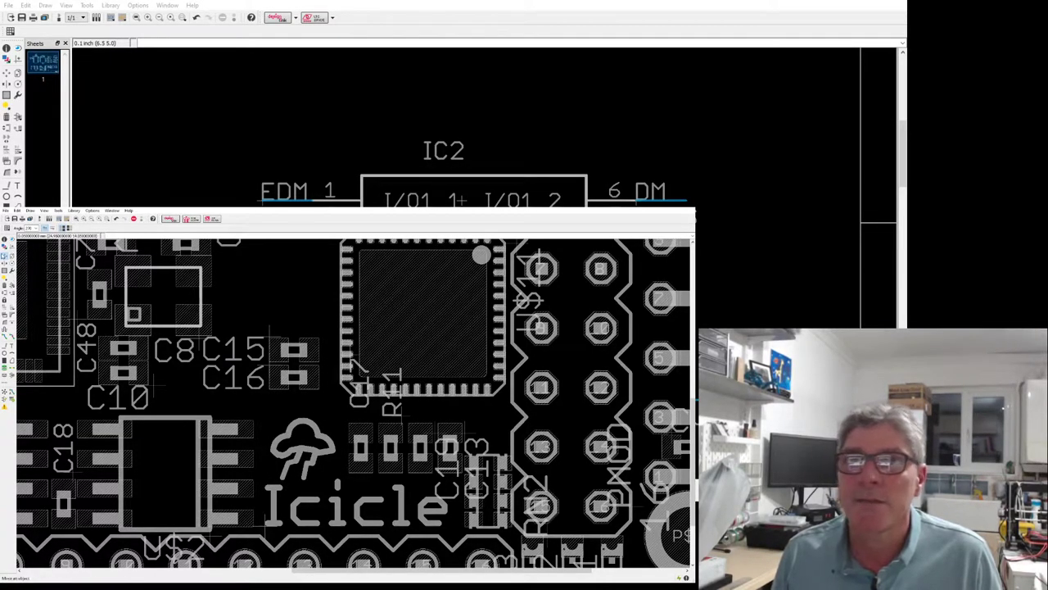
Rotate the C17 and R11 labels 90° and set them side by side above the small pads.
click(352, 369)
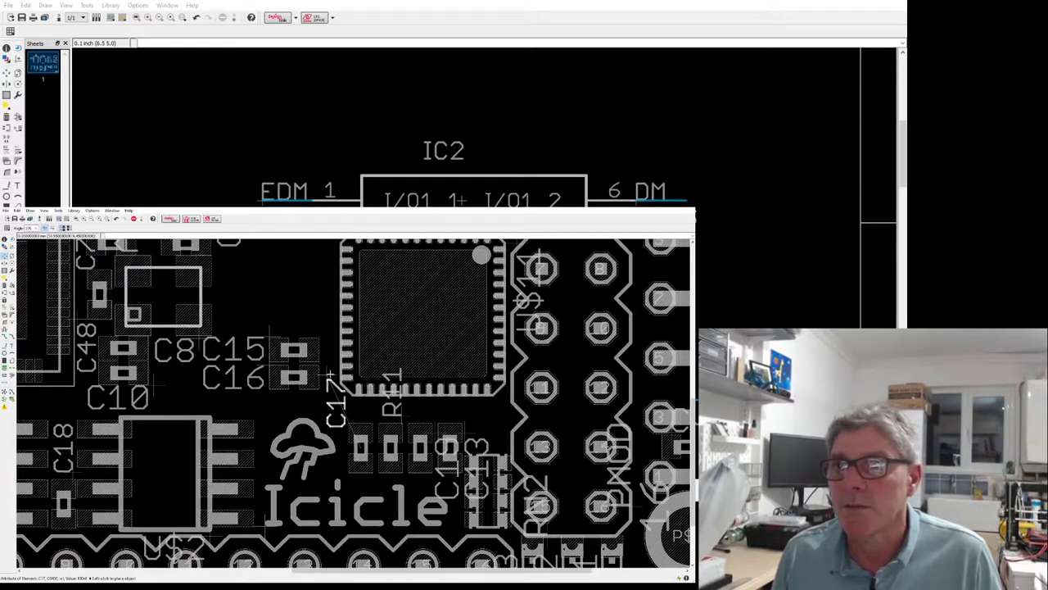
right_click(339, 385)
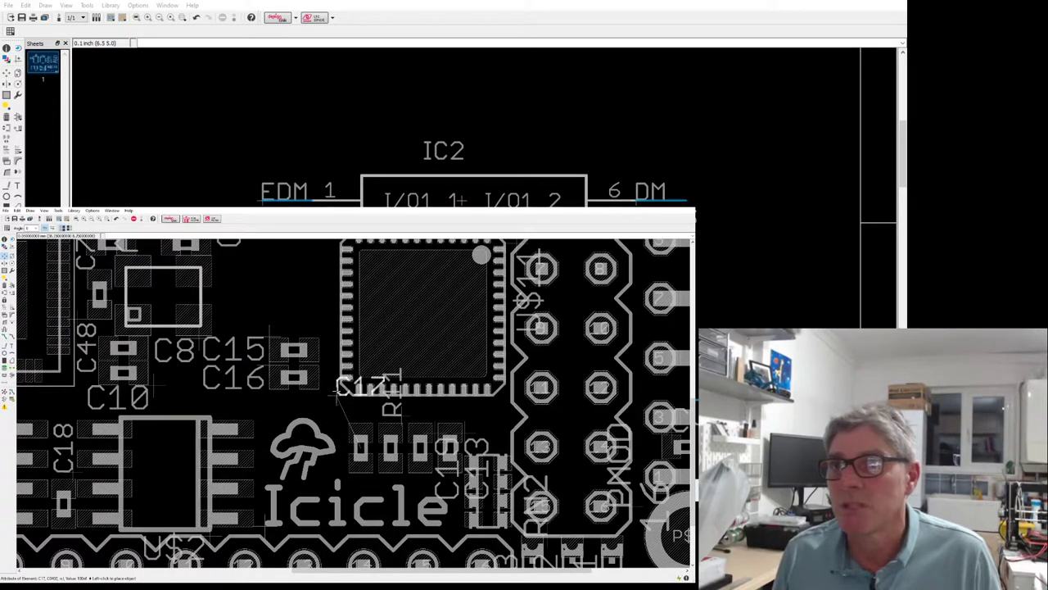
click(319, 416)
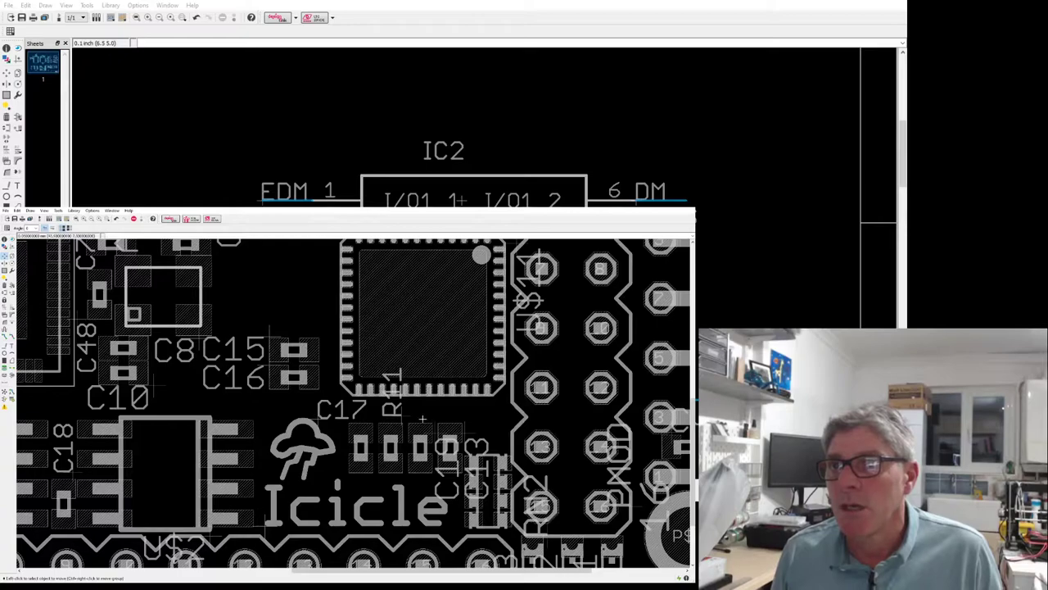
click(395, 405)
right_click(440, 419)
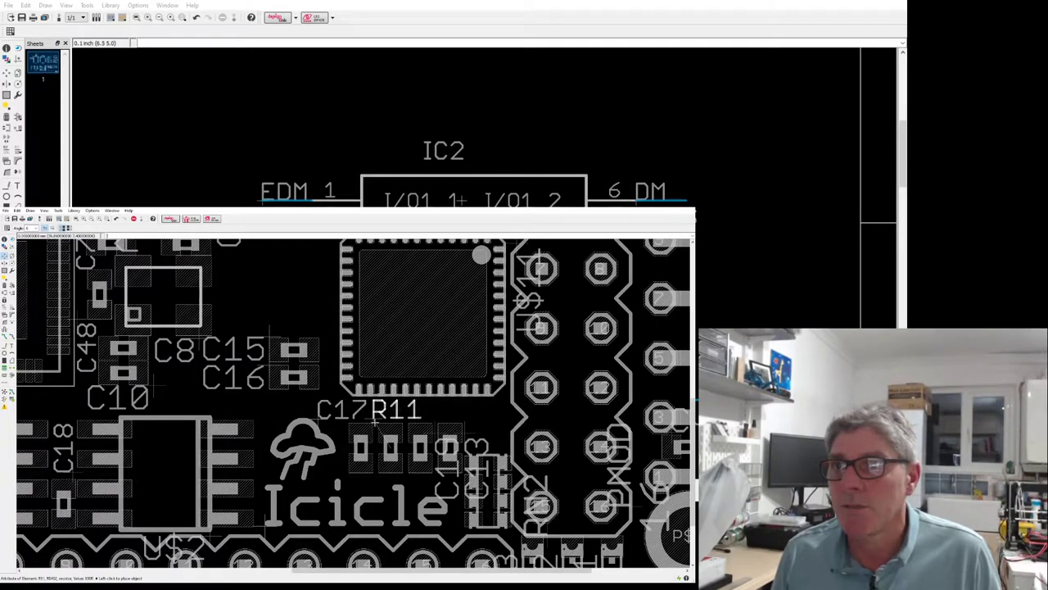
click(374, 419)
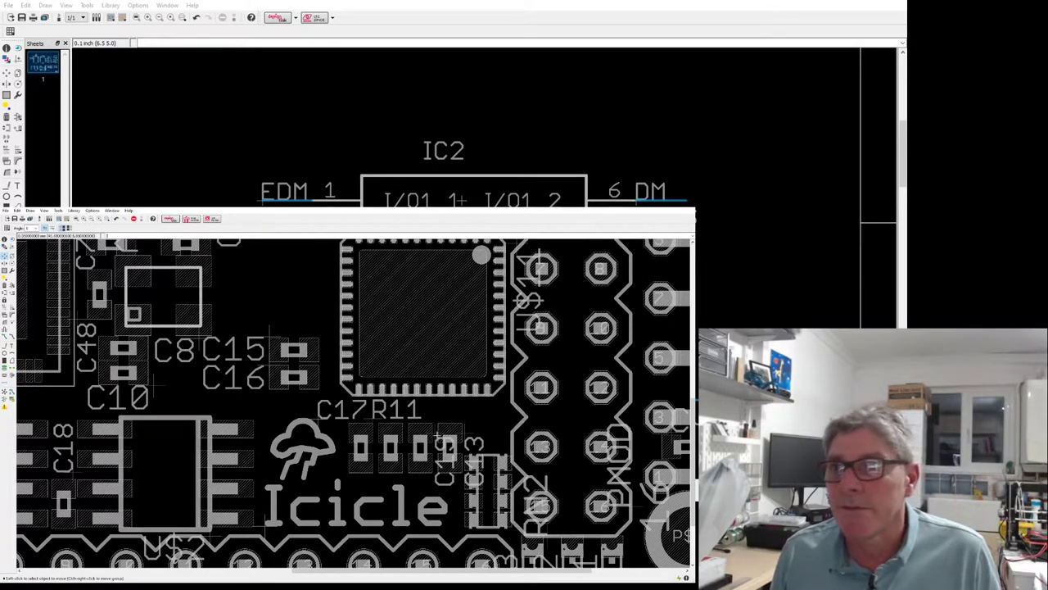
Rotate the C19 label horizontal and place it right after R11.
click(442, 446)
right_click(439, 414)
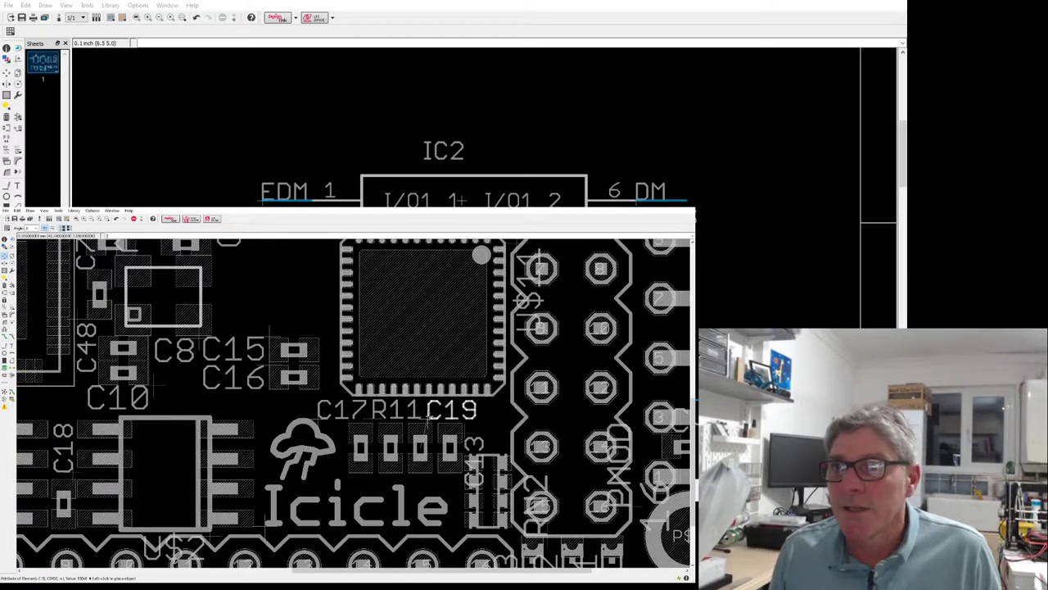
click(427, 417)
Rotate the C13 label horizontal and set it above its part, right of C19.
click(471, 442)
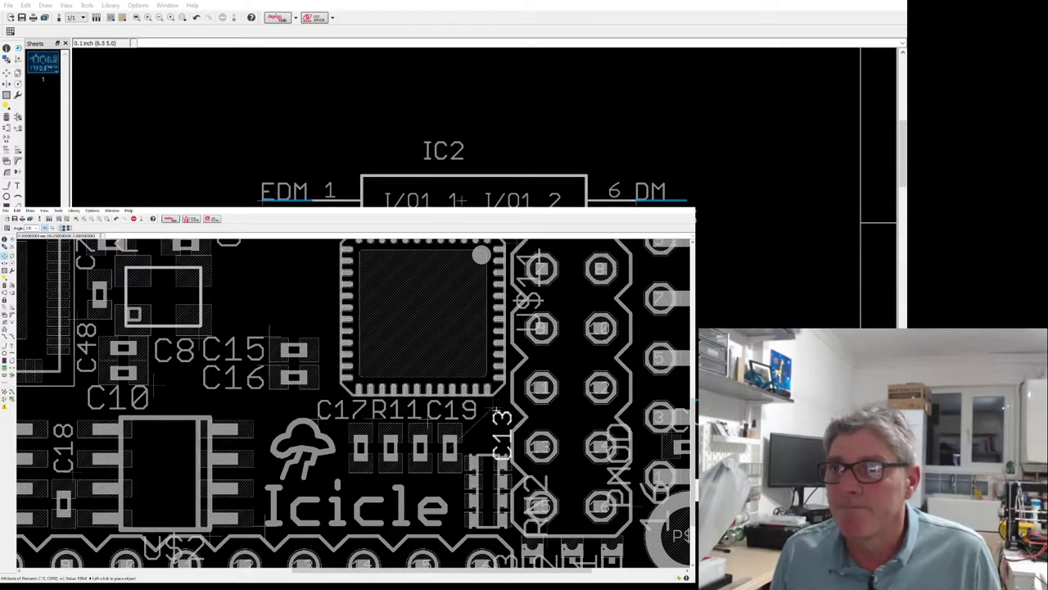
click(489, 402)
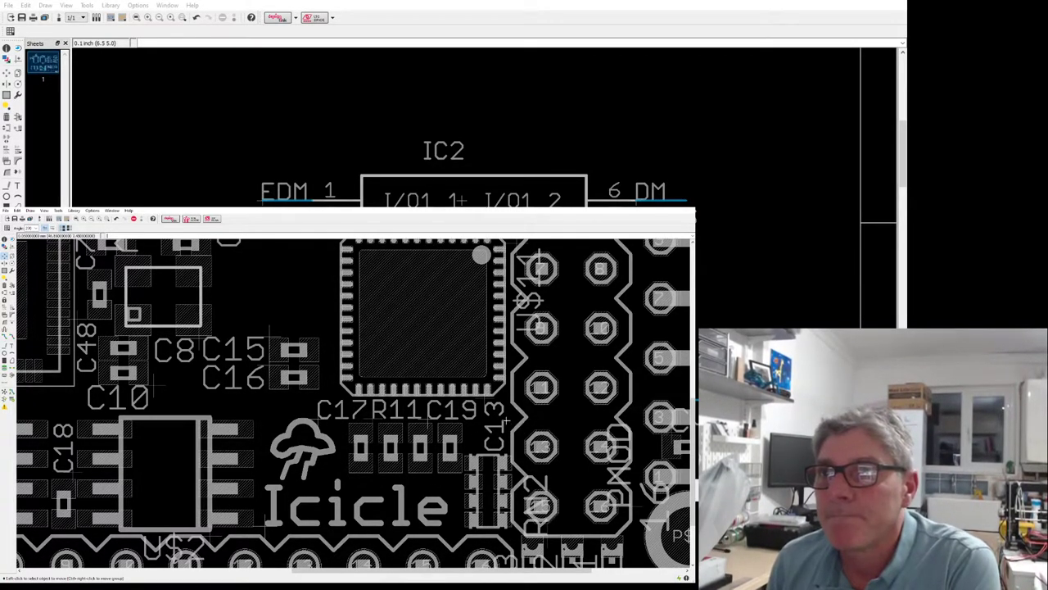
click(487, 398)
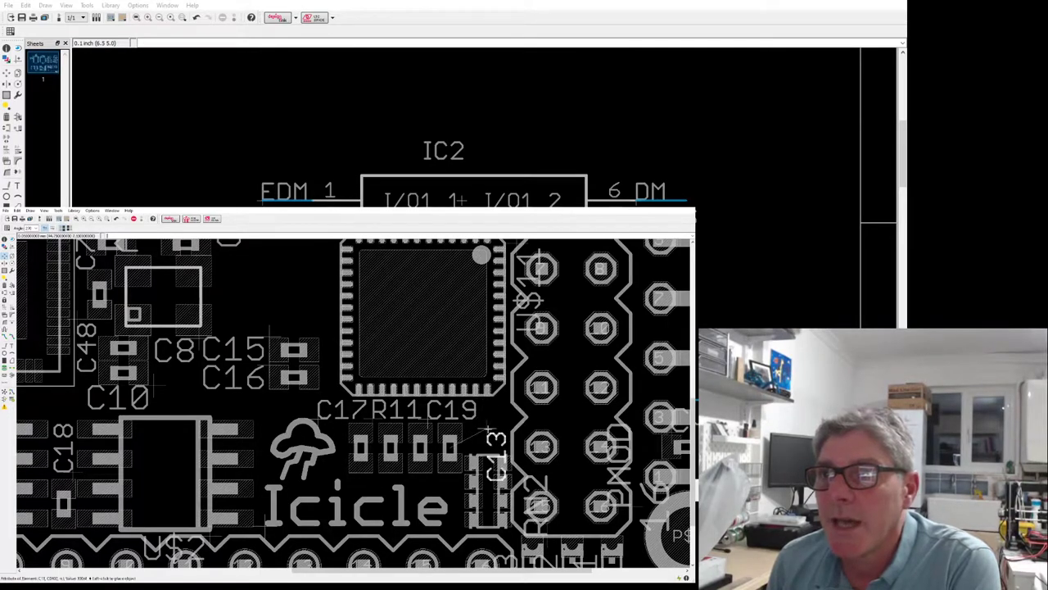
right_click(480, 440)
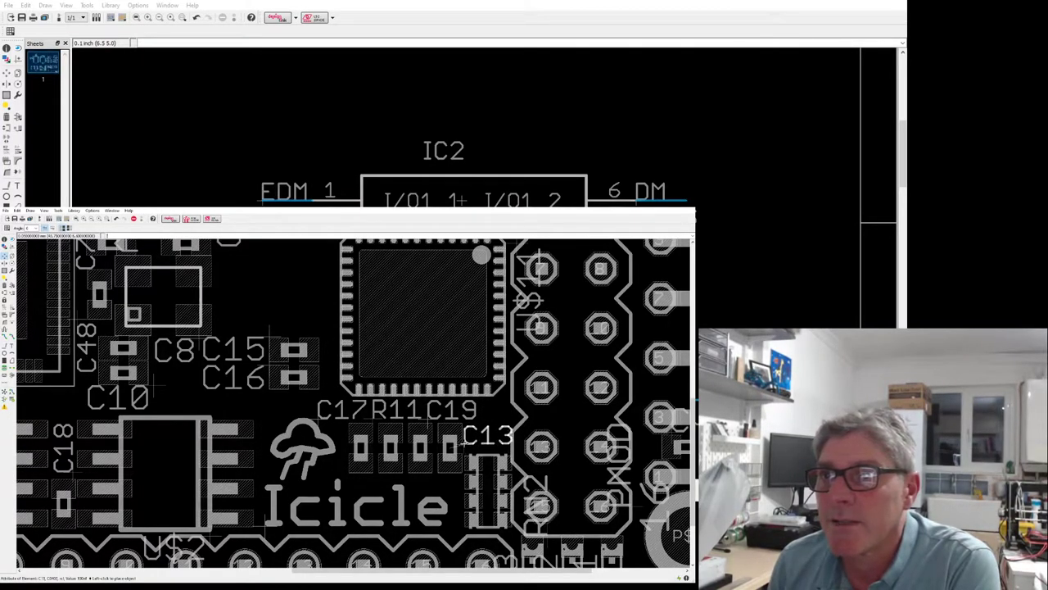
click(465, 442)
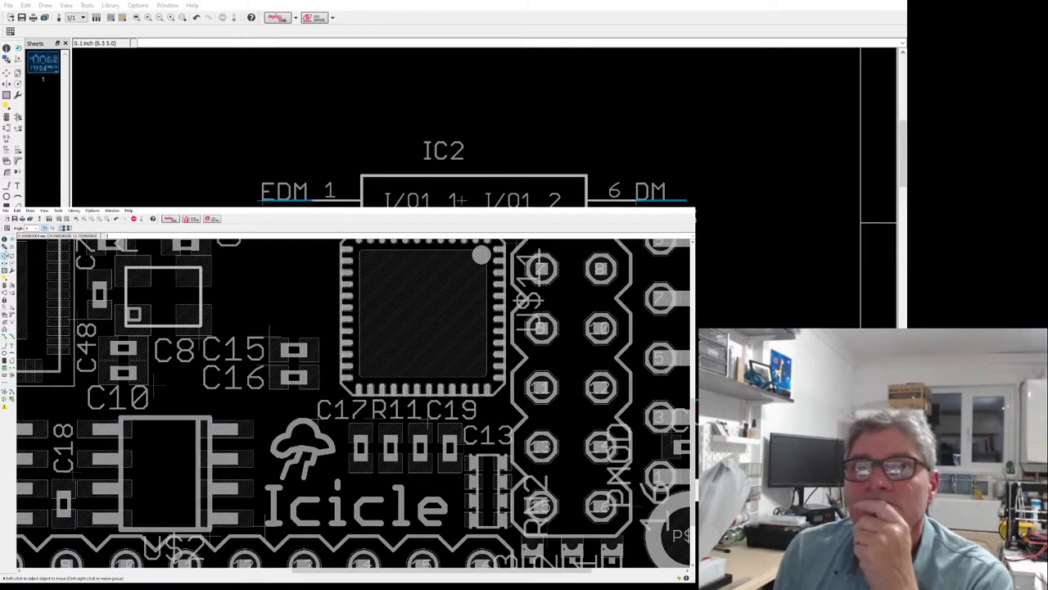
Nudge the R11 and C17 labels to fine-tune their spacing.
click(5, 256)
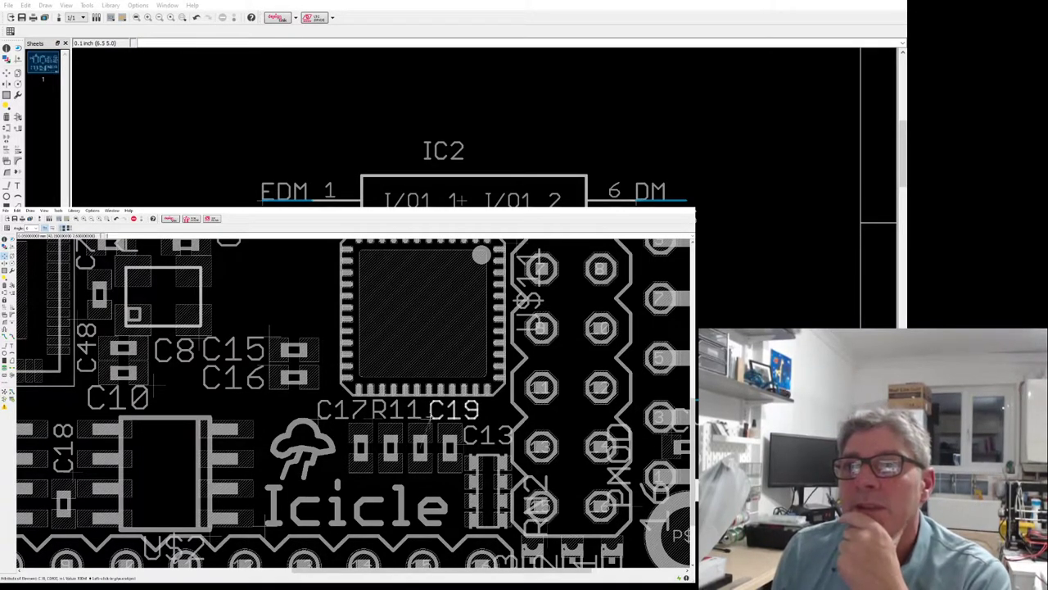
click(380, 412)
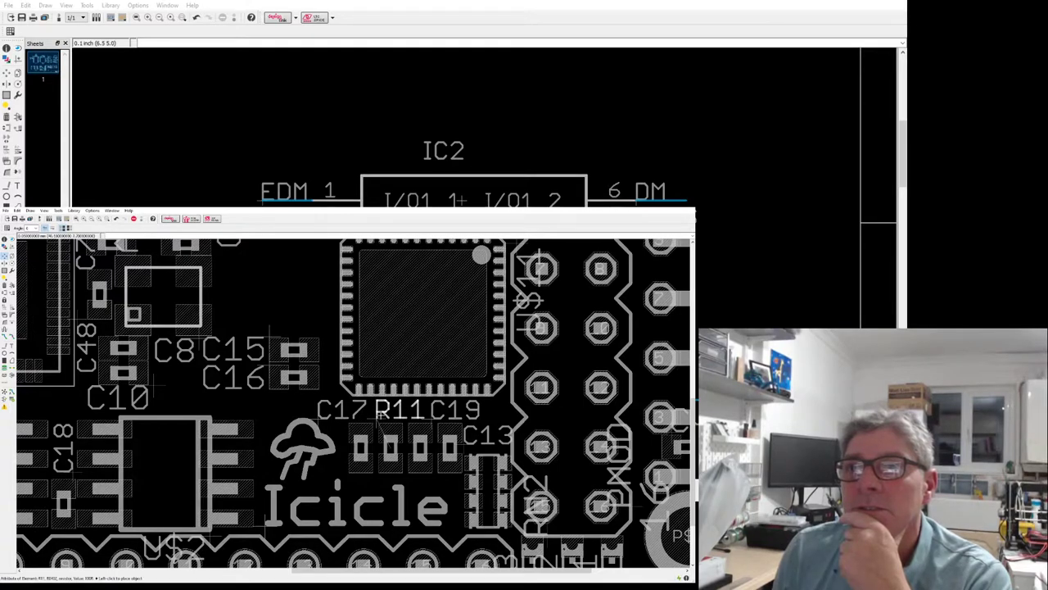
click(381, 413)
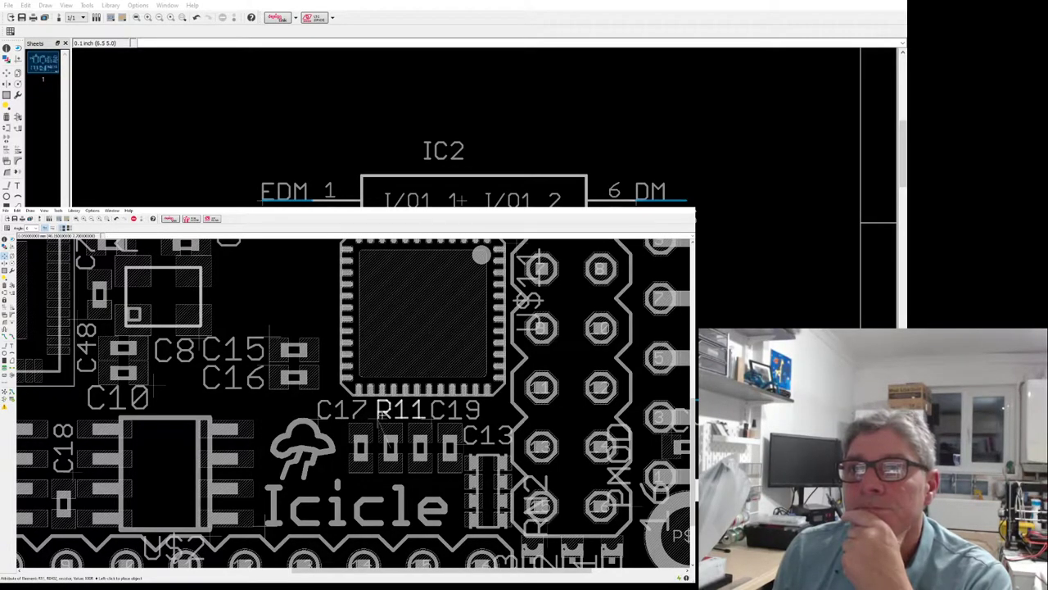
click(322, 416)
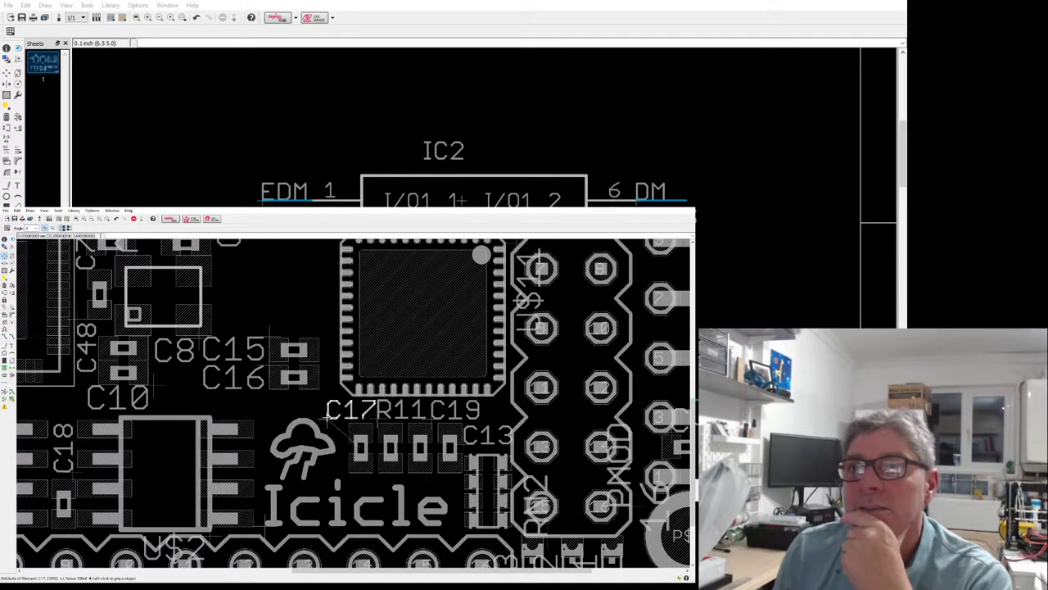
click(328, 415)
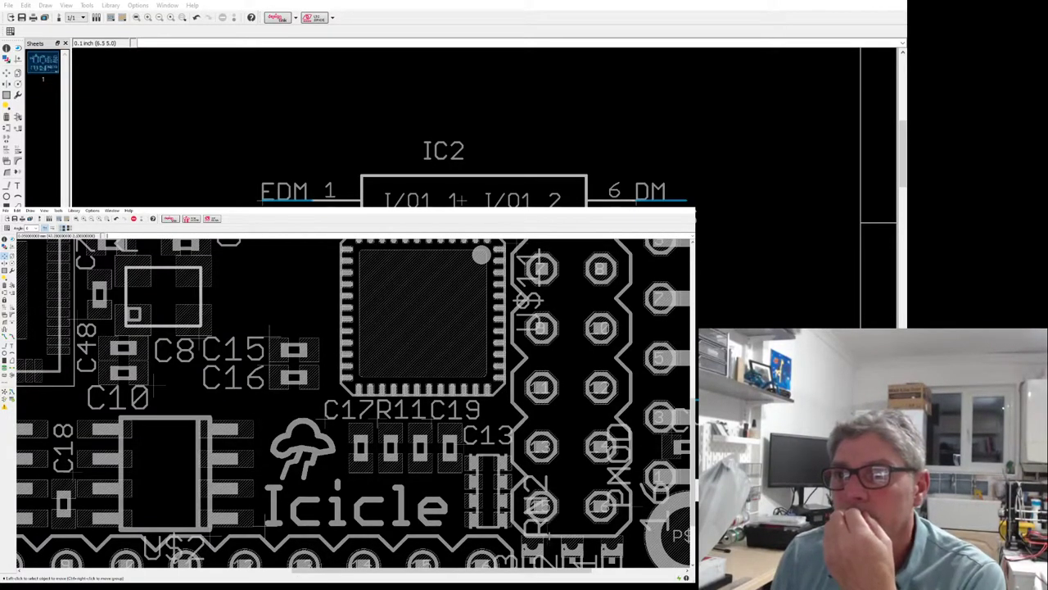
Rotate the RN2 label horizontal and place it just below C13 beside the resistor network.
click(540, 532)
right_click(485, 512)
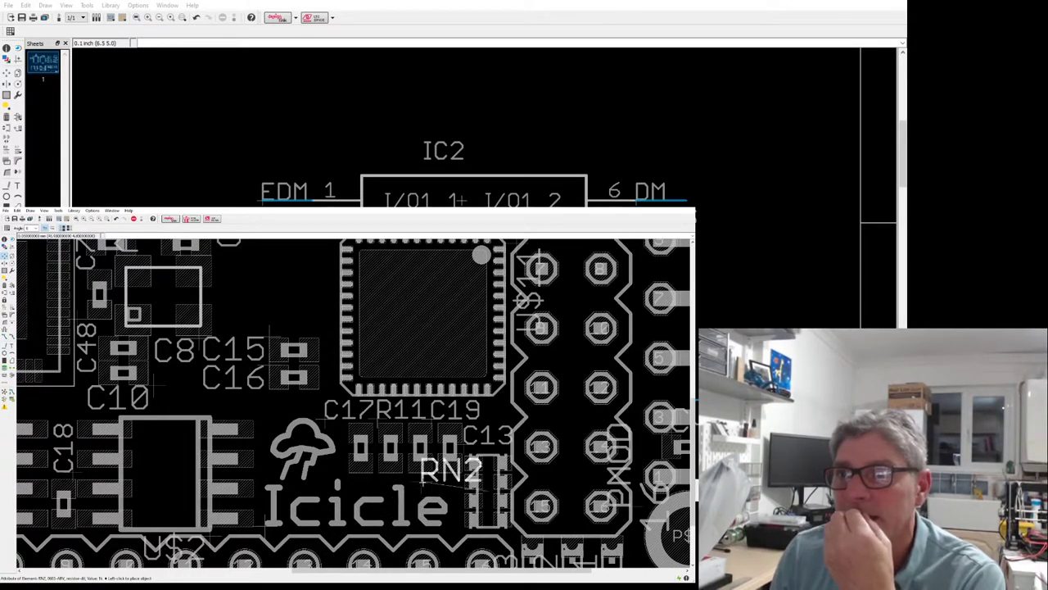
click(516, 484)
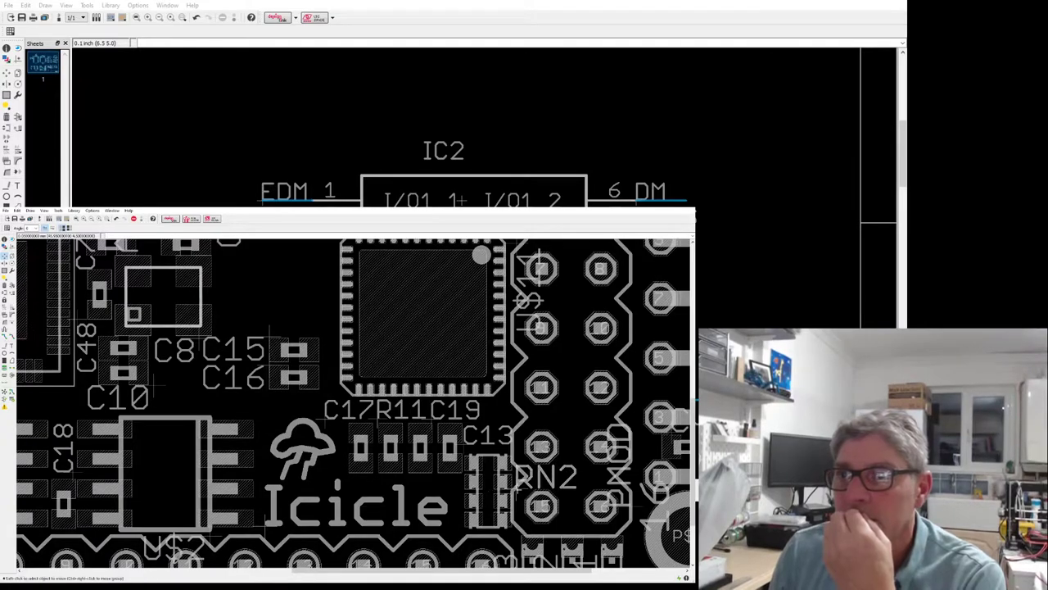
Move the CN2 label off header pin 16 to a spot below RN2 near the connector pads.
scroll(418, 504, down, 2)
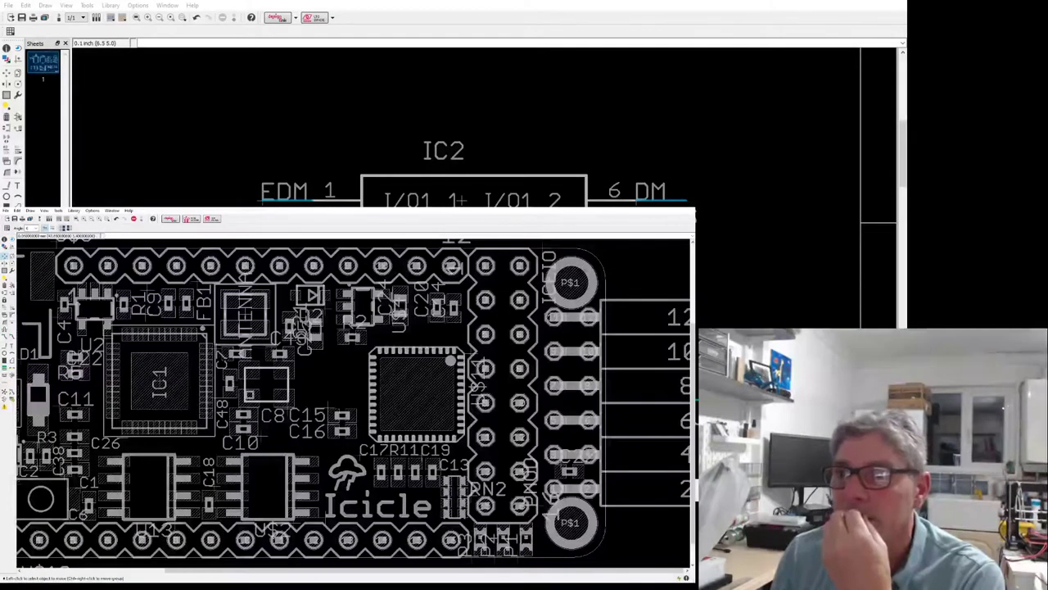
scroll(478, 544, down, 1)
scroll(478, 544, up, 5)
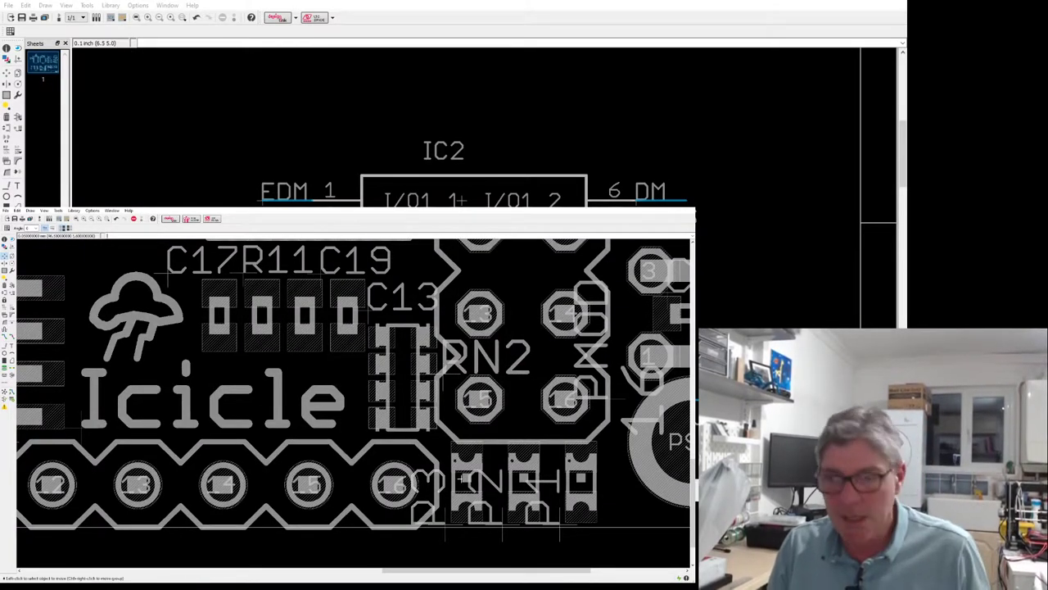
scroll(479, 541, down, 3)
scroll(479, 385, up, 3)
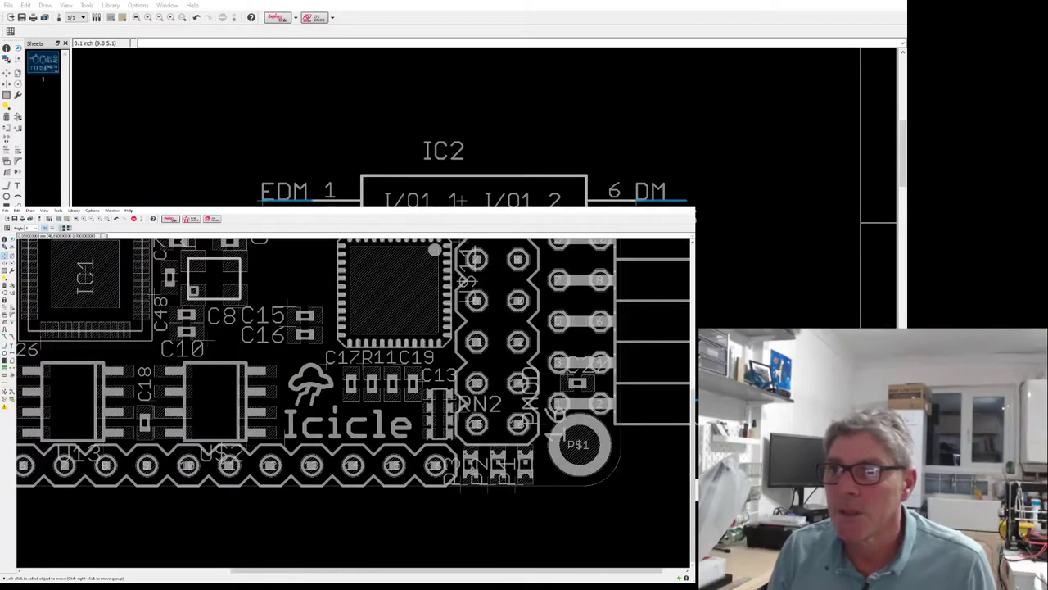
scroll(468, 472, down, 3)
scroll(469, 472, up, 3)
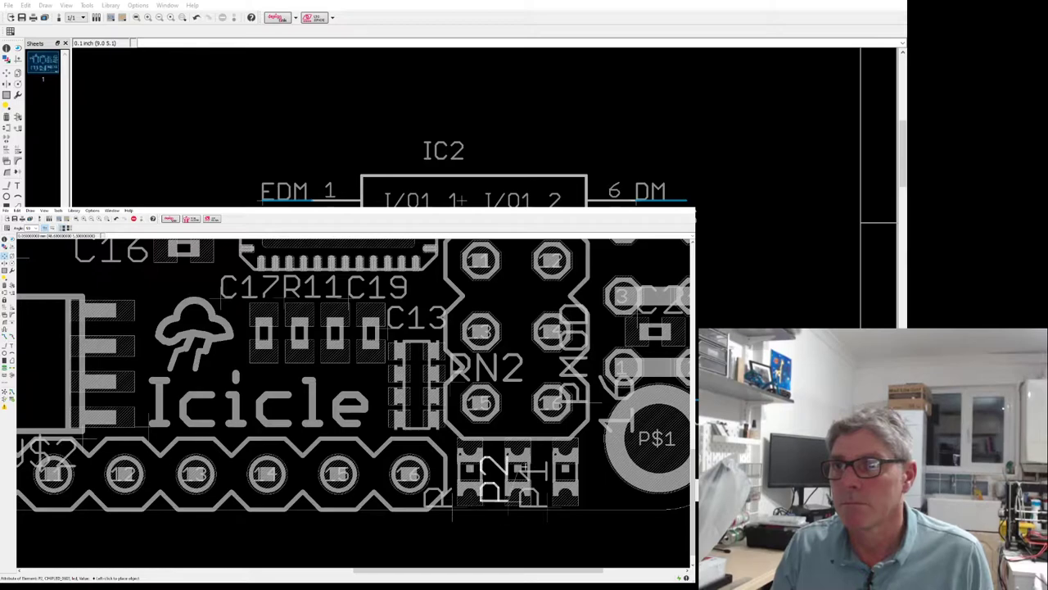
click(491, 475)
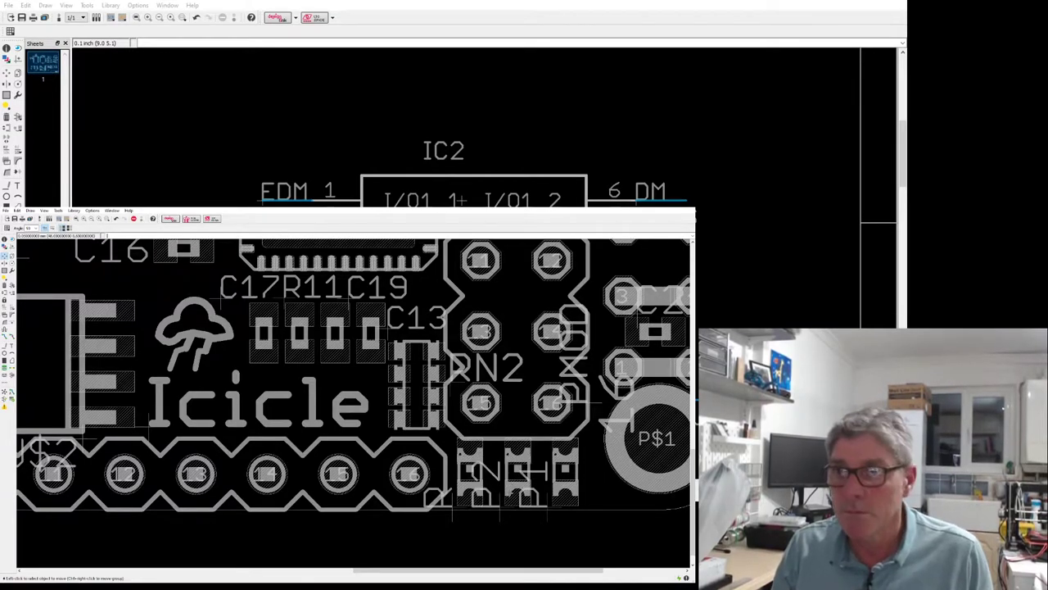
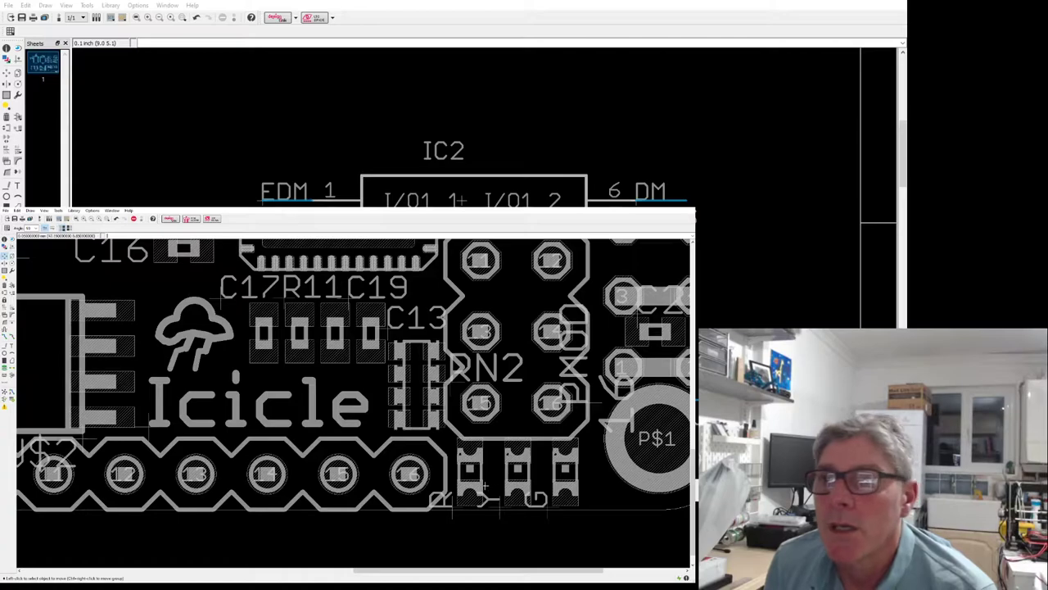
Line up the R, Y and G LED labels beside their pads, turning Y a quarter turn.
click(449, 468)
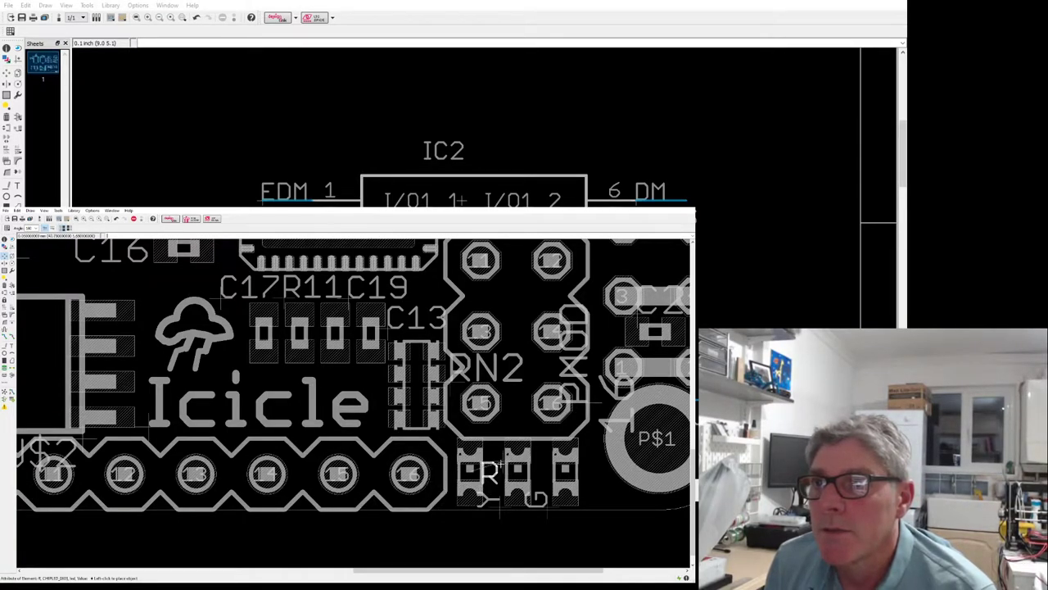
click(502, 462)
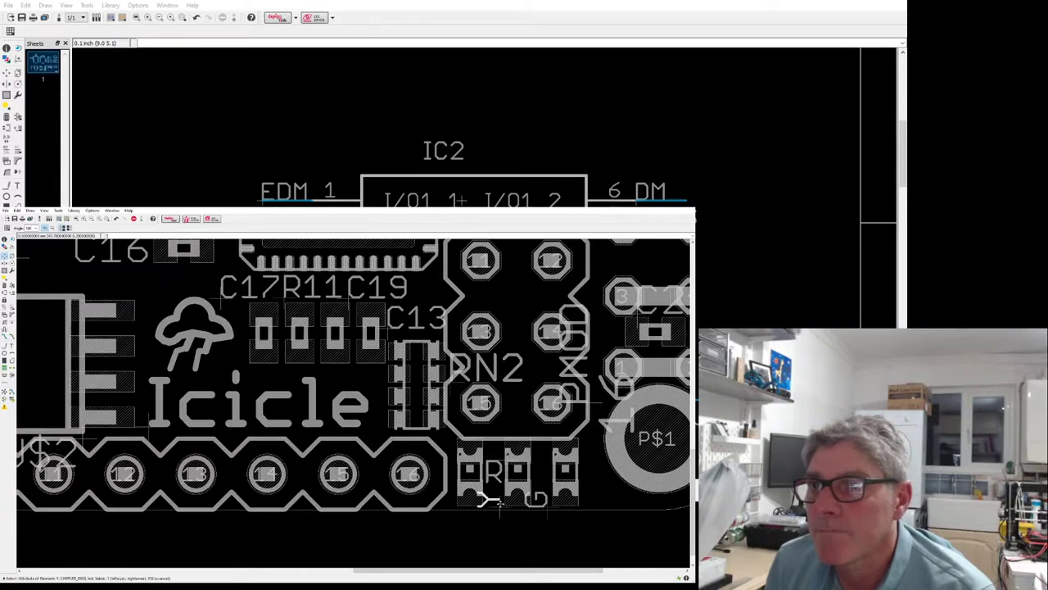
click(500, 502)
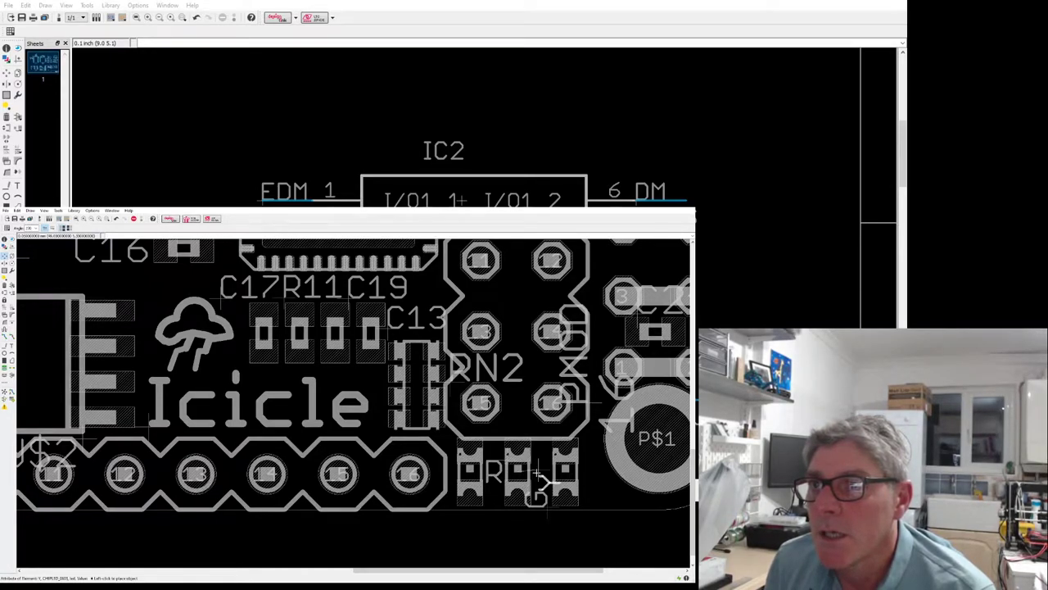
right_click(534, 475)
click(537, 482)
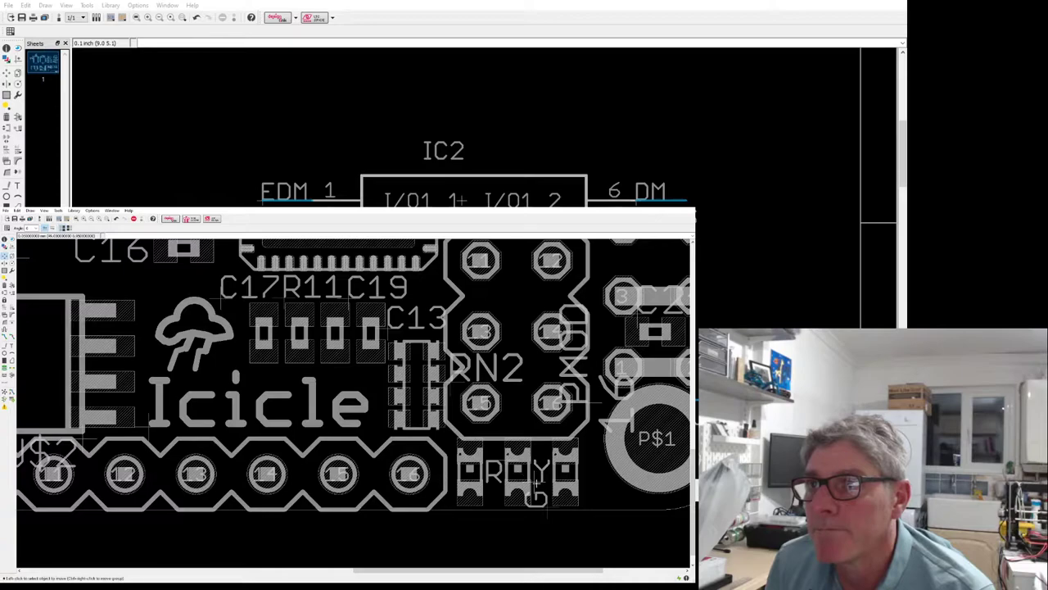
click(535, 498)
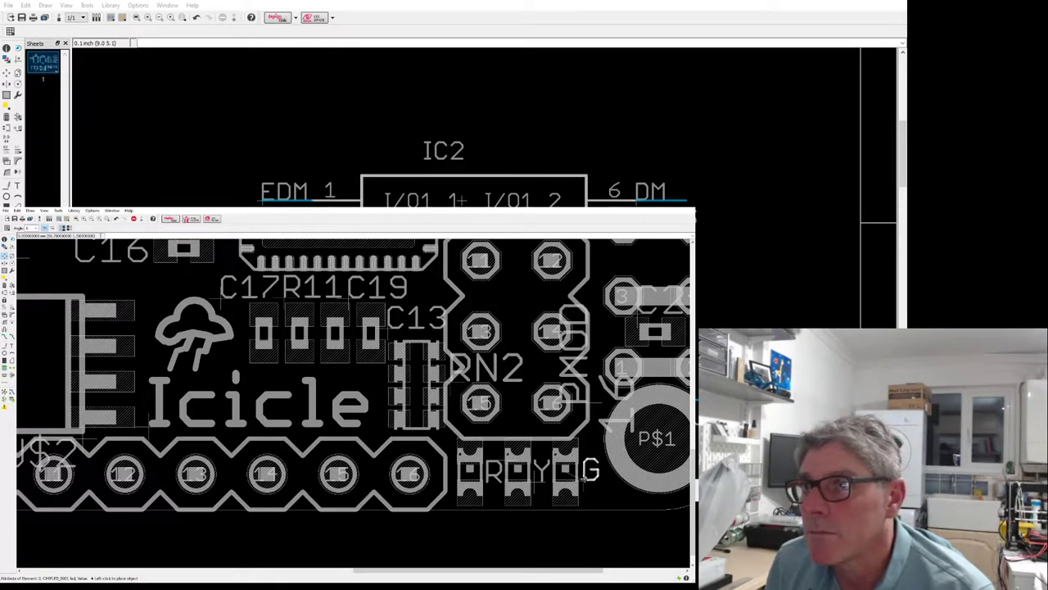
click(584, 479)
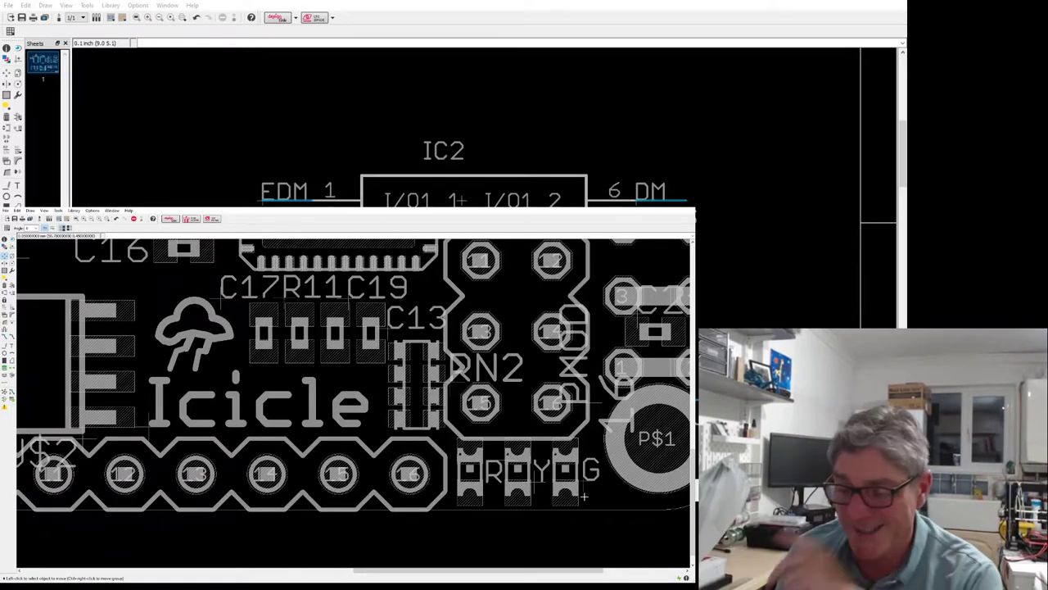
Rotate the C27 label 90° to vertical and tuck it beside its capacitor, clear of the pads.
scroll(406, 483, down, 4)
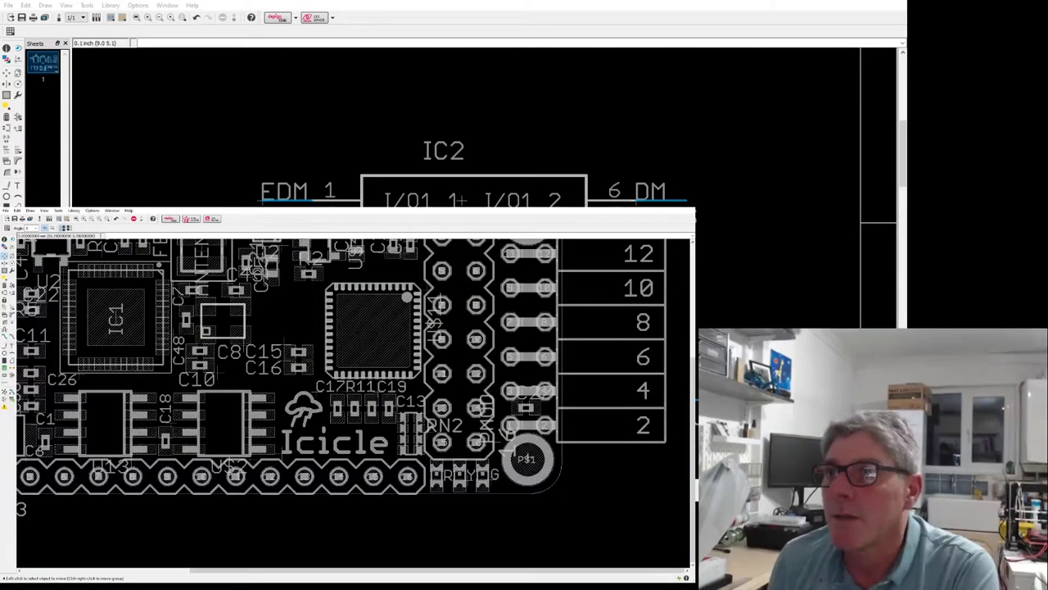
scroll(528, 424, up, 3)
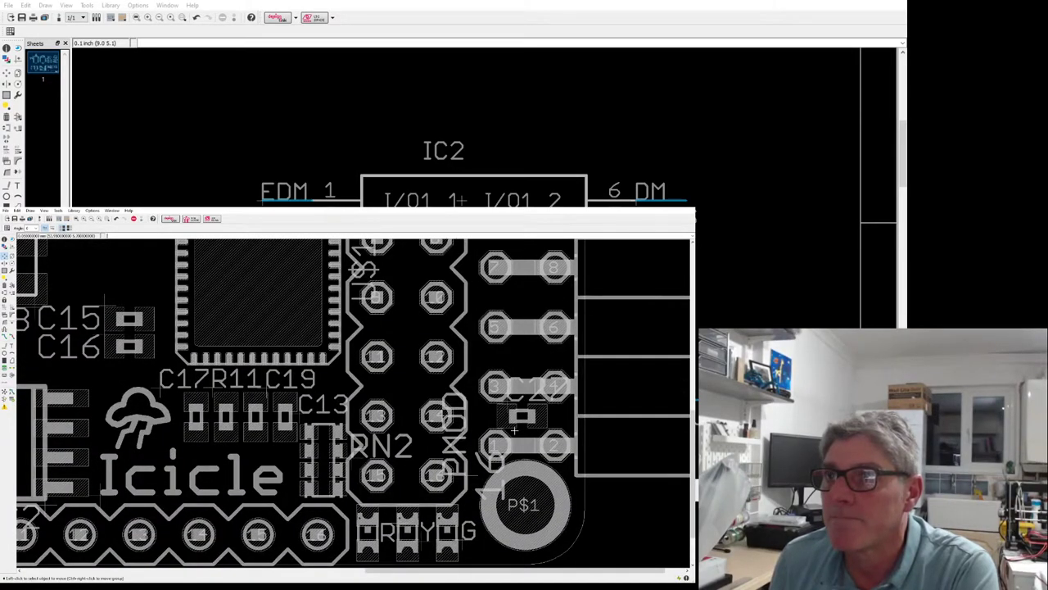
click(532, 388)
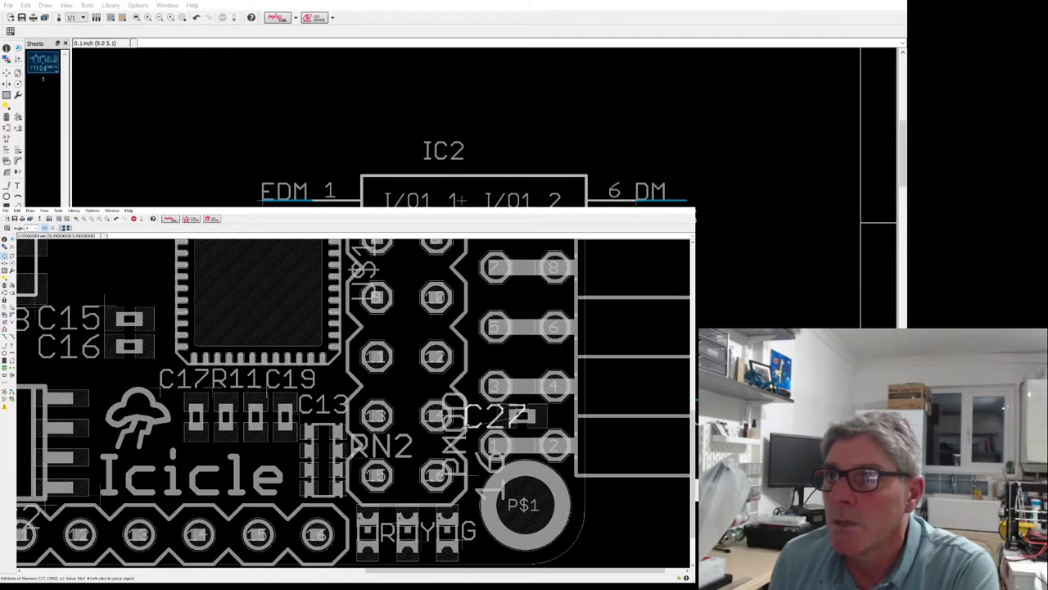
click(499, 478)
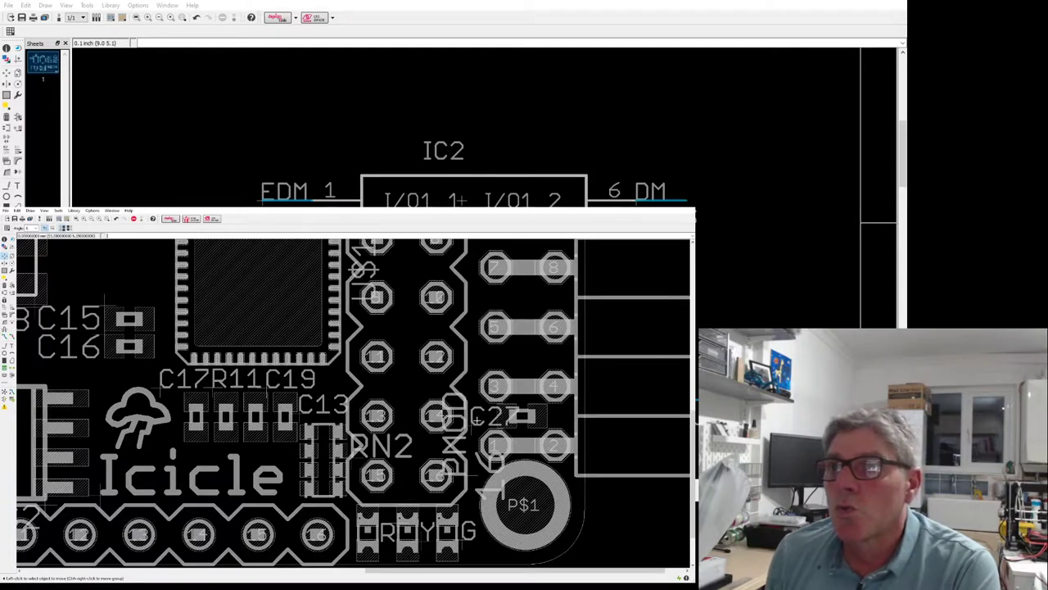
click(476, 420)
right_click(463, 414)
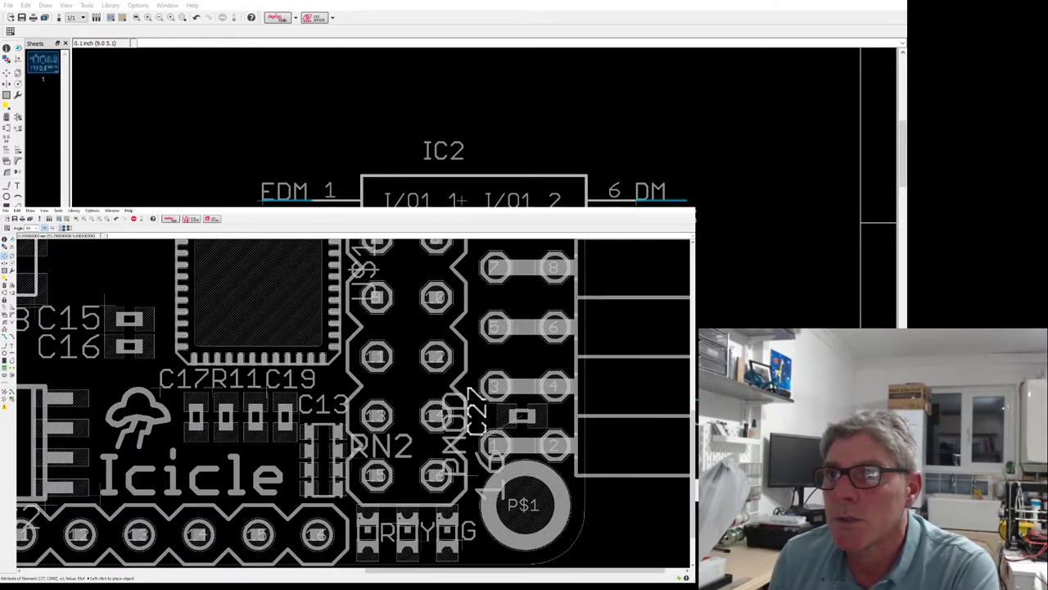
click(485, 432)
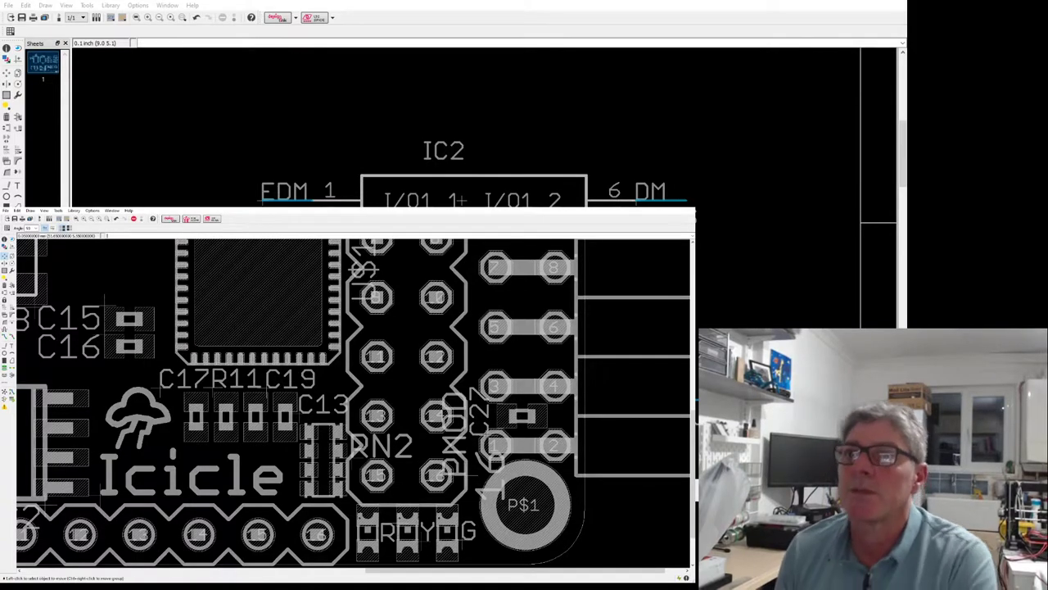
Rotate the PMOD label horizontal and place it between the 7–8 and 5–6 pin rows.
click(469, 475)
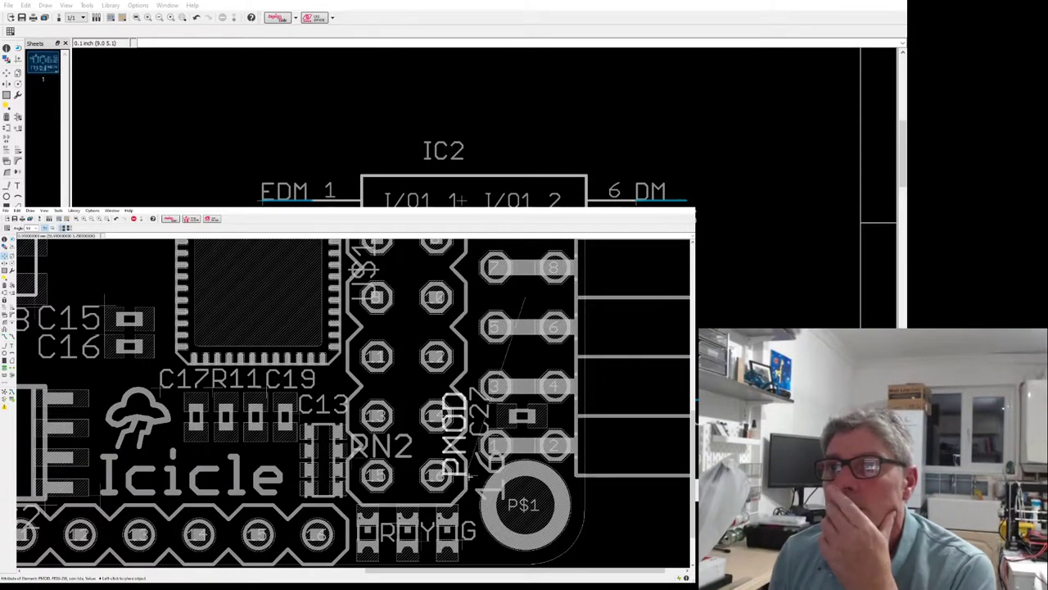
scroll(487, 466, down, 4)
scroll(495, 442, up, 3)
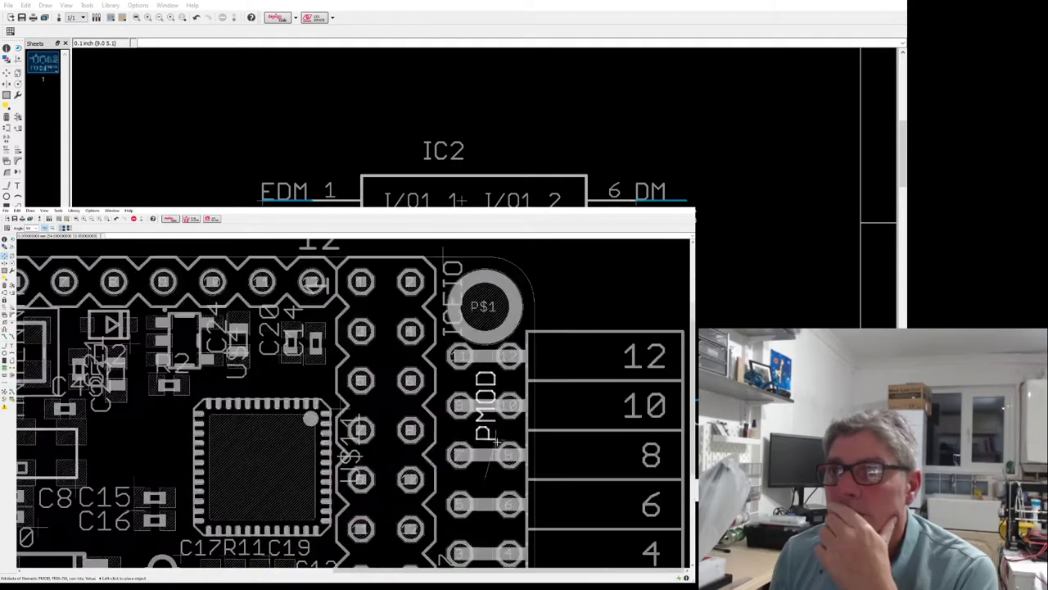
right_click(471, 489)
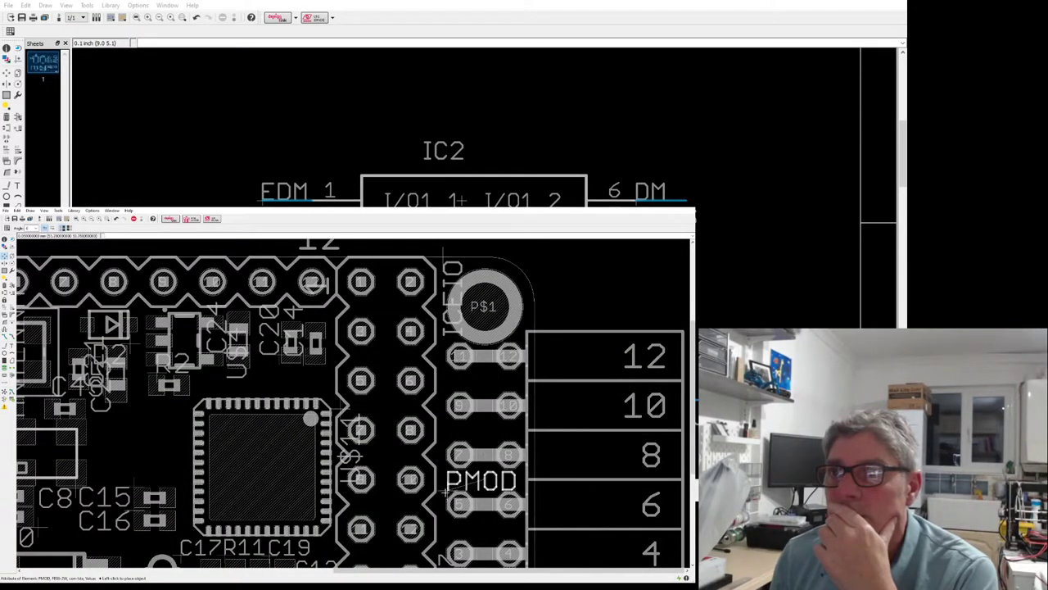
click(449, 491)
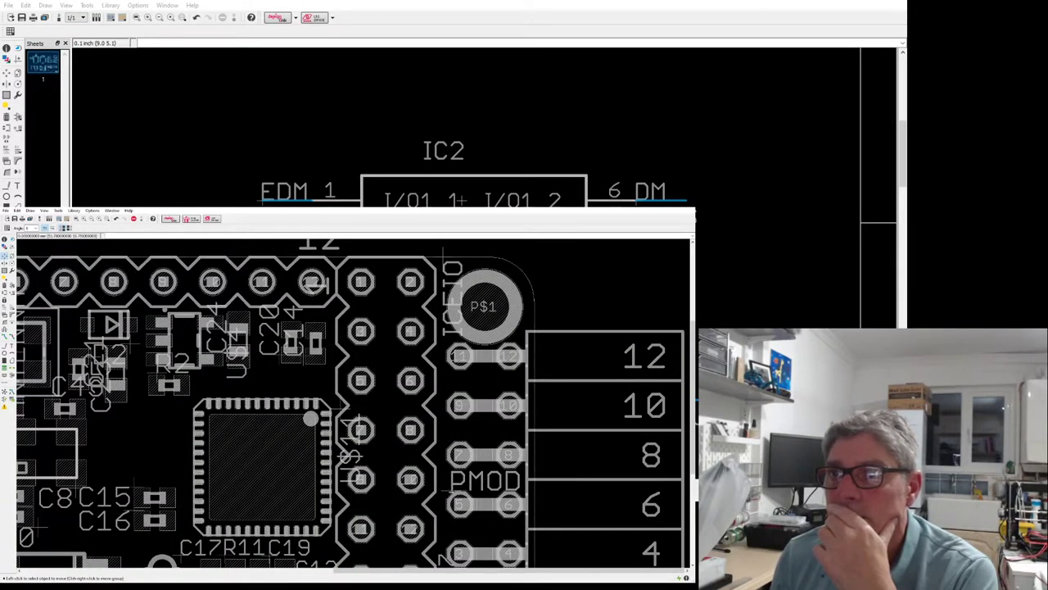
scroll(483, 494, up, 2)
click(422, 482)
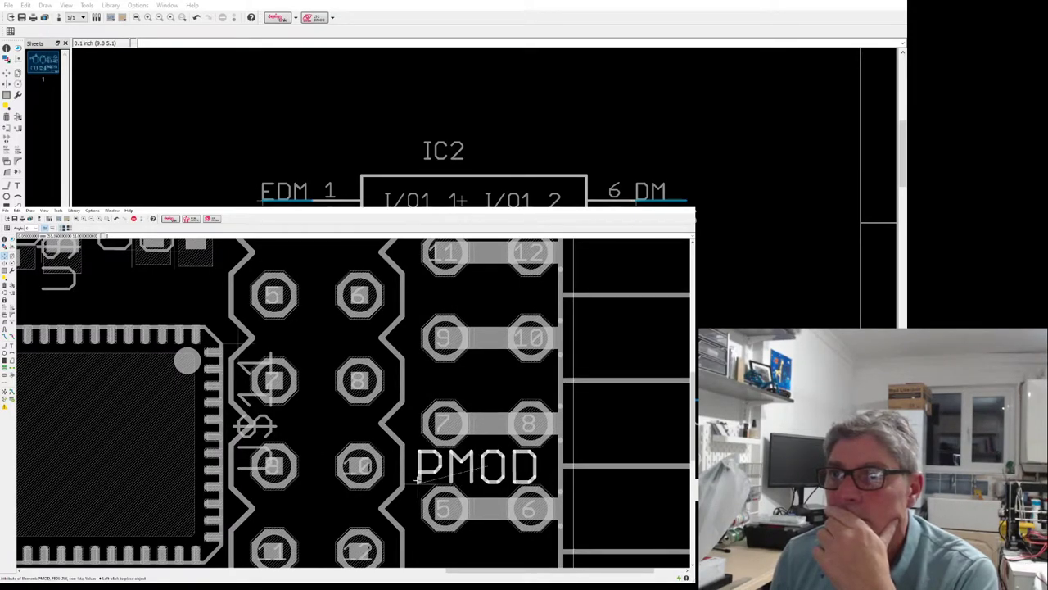
click(418, 484)
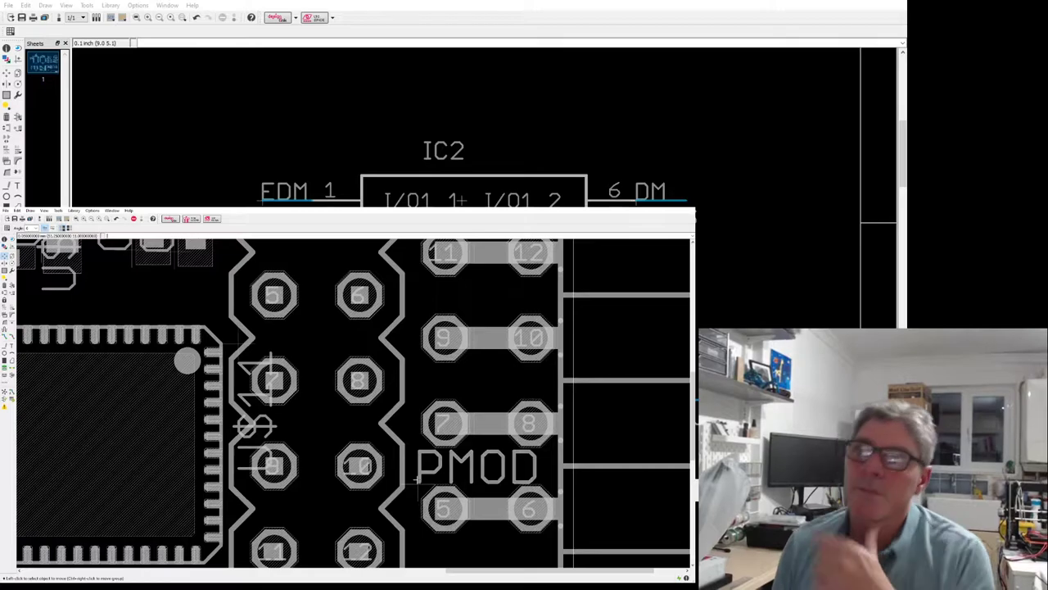
scroll(507, 442, down, 3)
Delete the U$13 label from the board and return to the Move tool.
scroll(583, 449, down, 1)
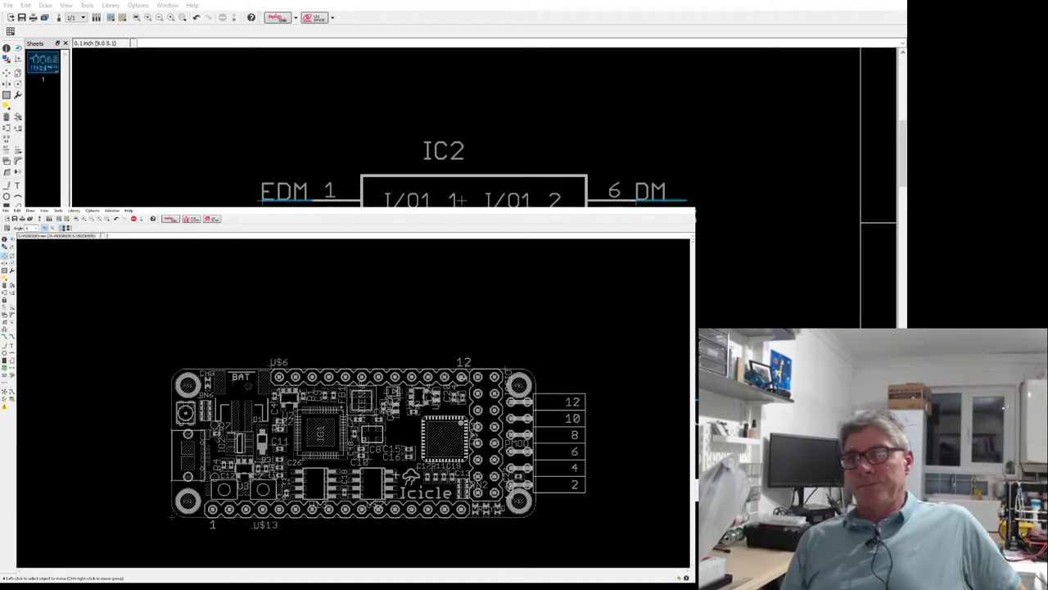
scroll(394, 472, up, 1)
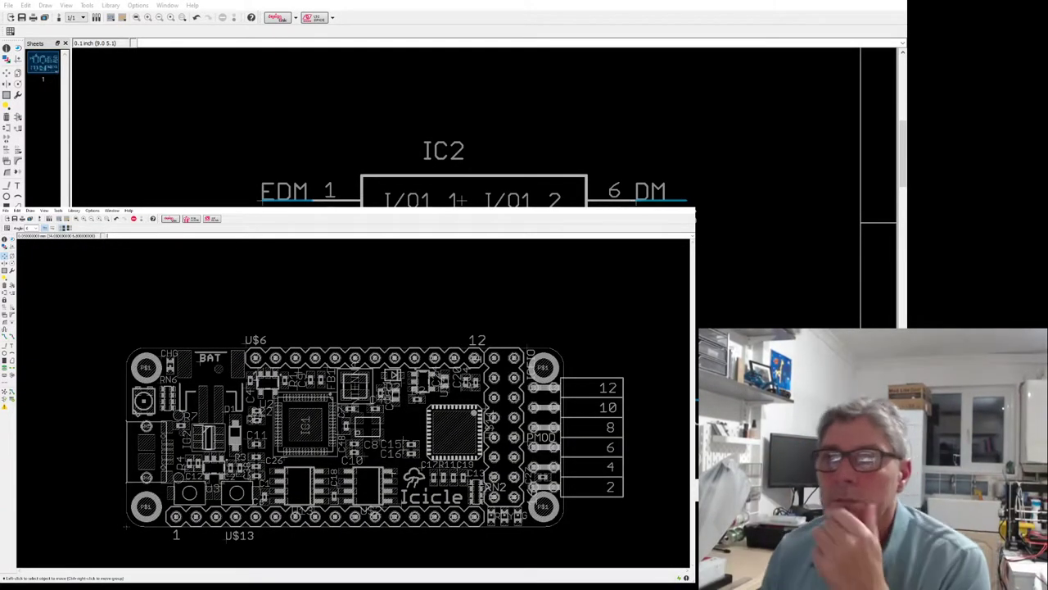
scroll(210, 537, up, 2)
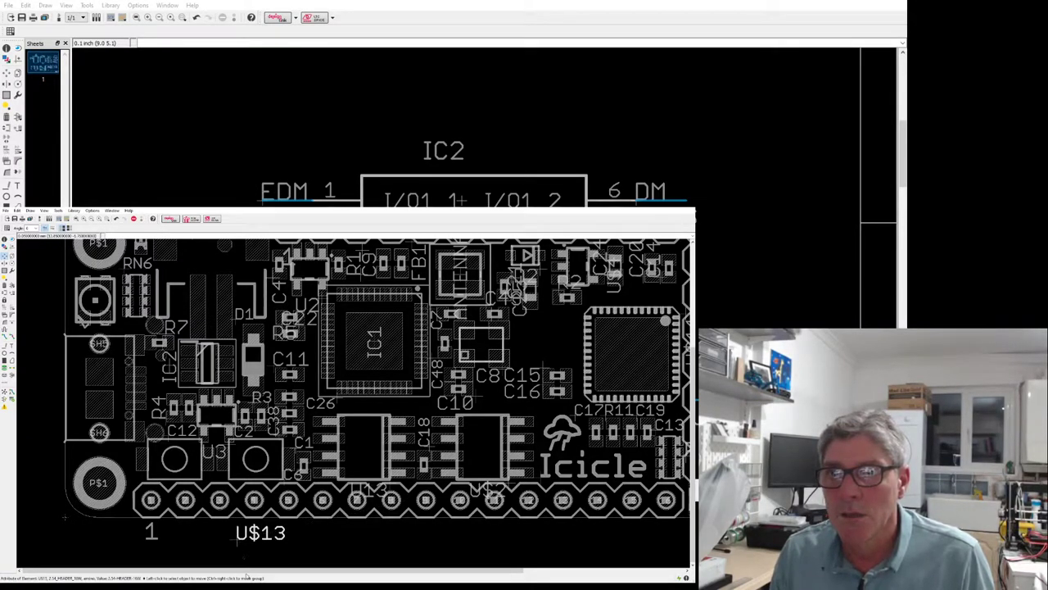
key(Delete)
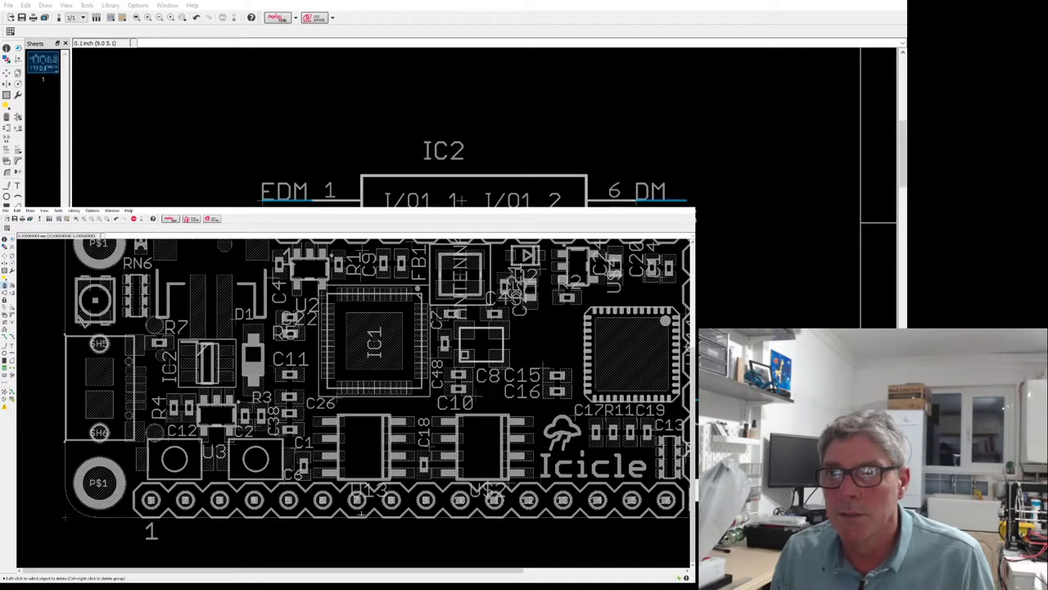
scroll(362, 514, up, 3)
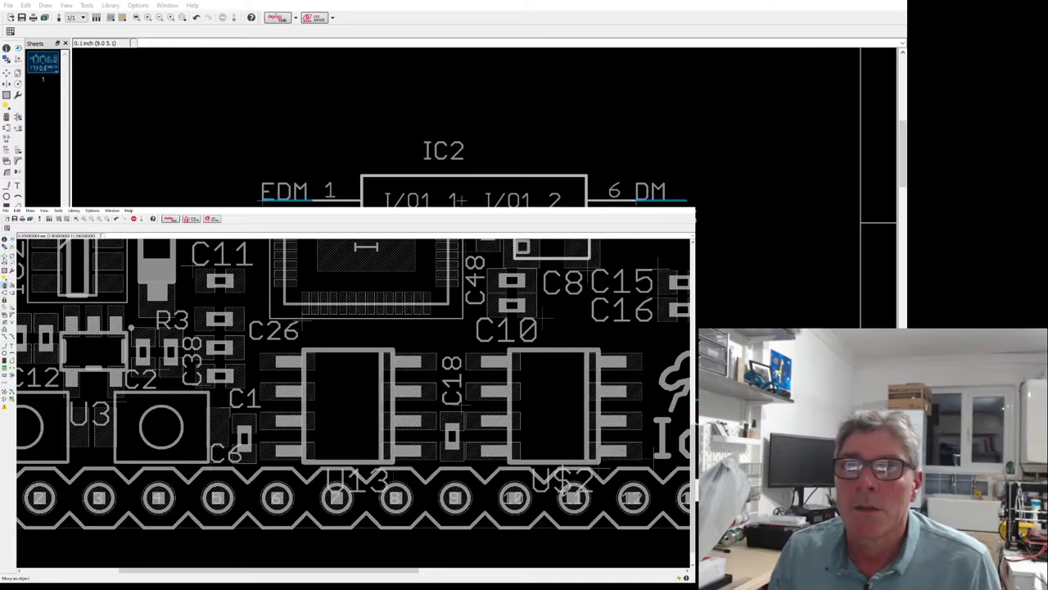
click(5, 259)
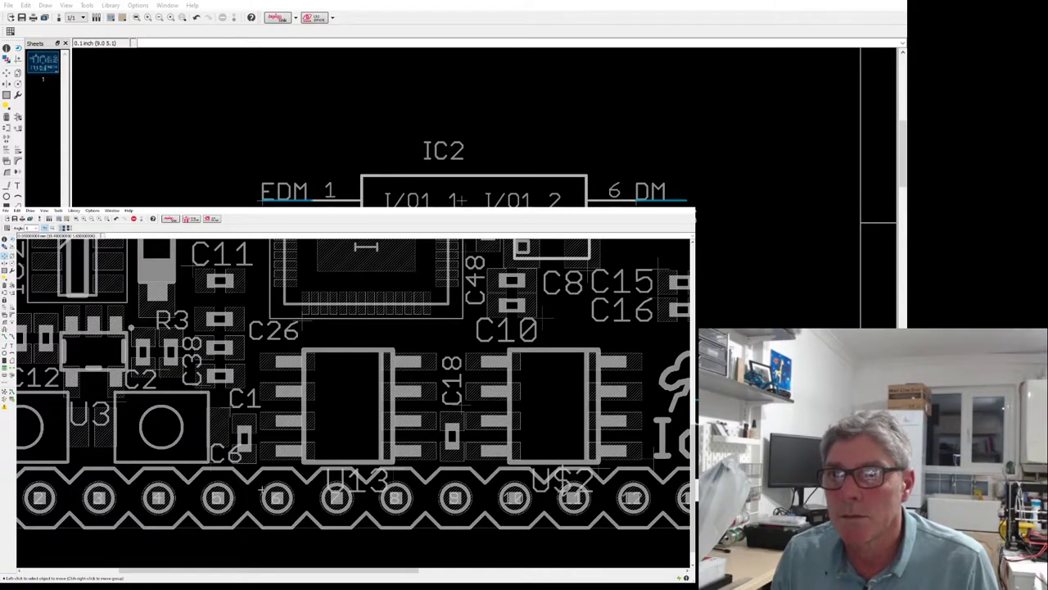
Restore the U$13 label with undo and place it over the bottom header.
scroll(429, 495, down, 3)
scroll(468, 500, up, 2)
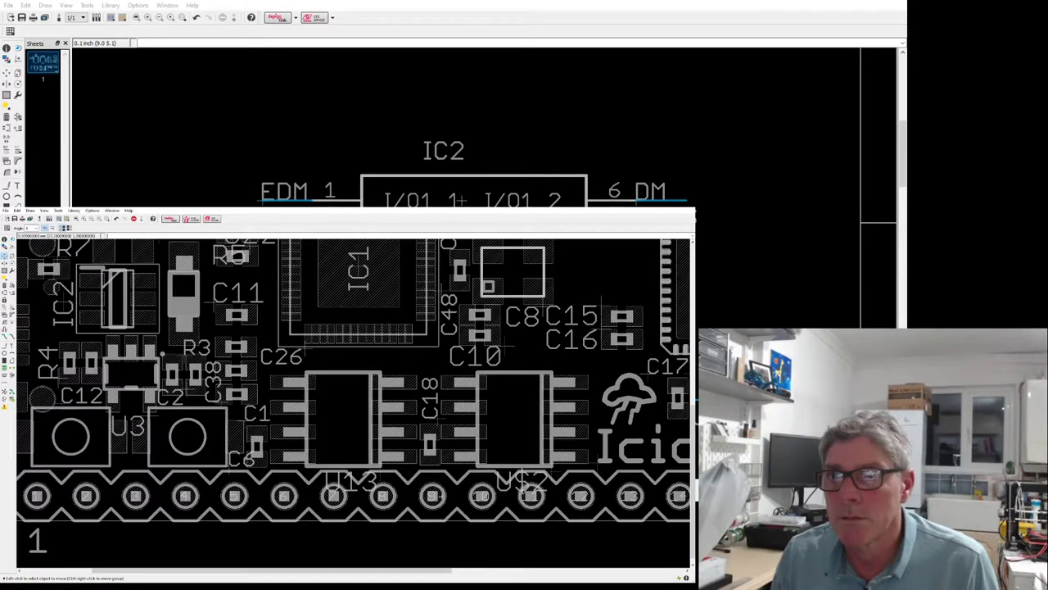
key(ctrl+z)
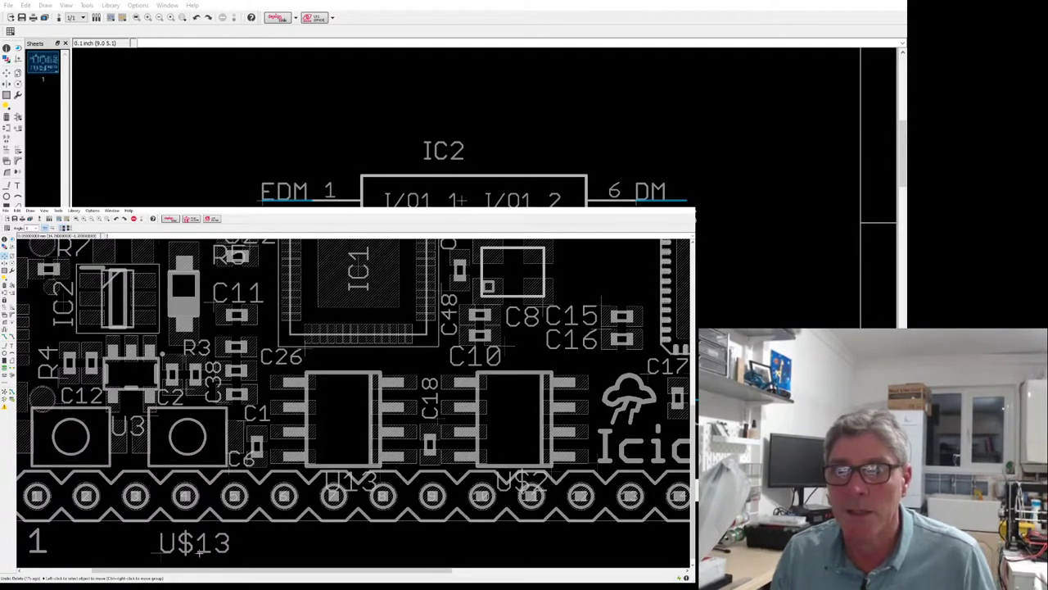
click(194, 543)
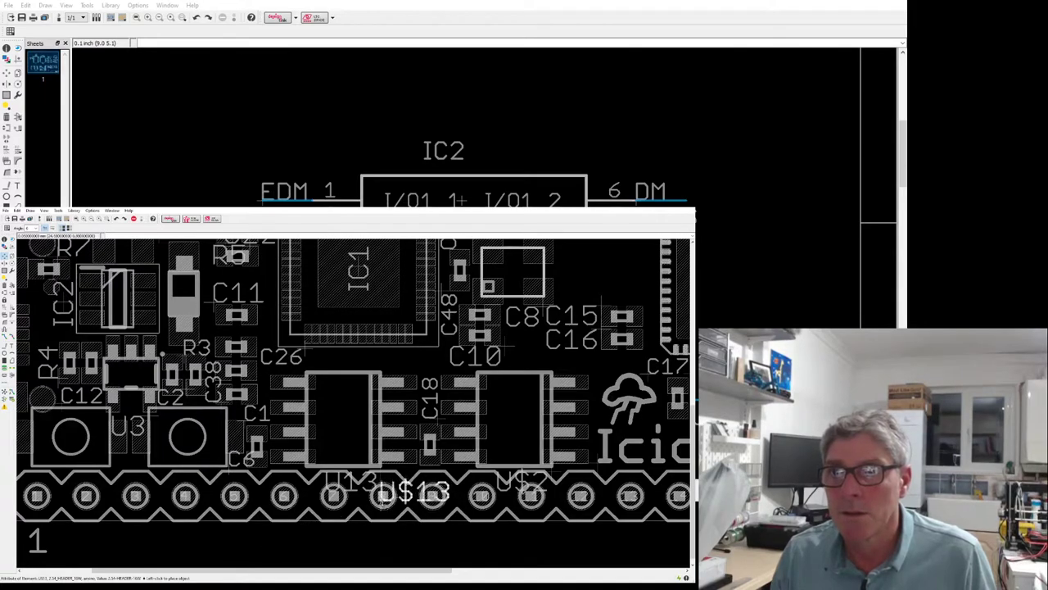
click(382, 500)
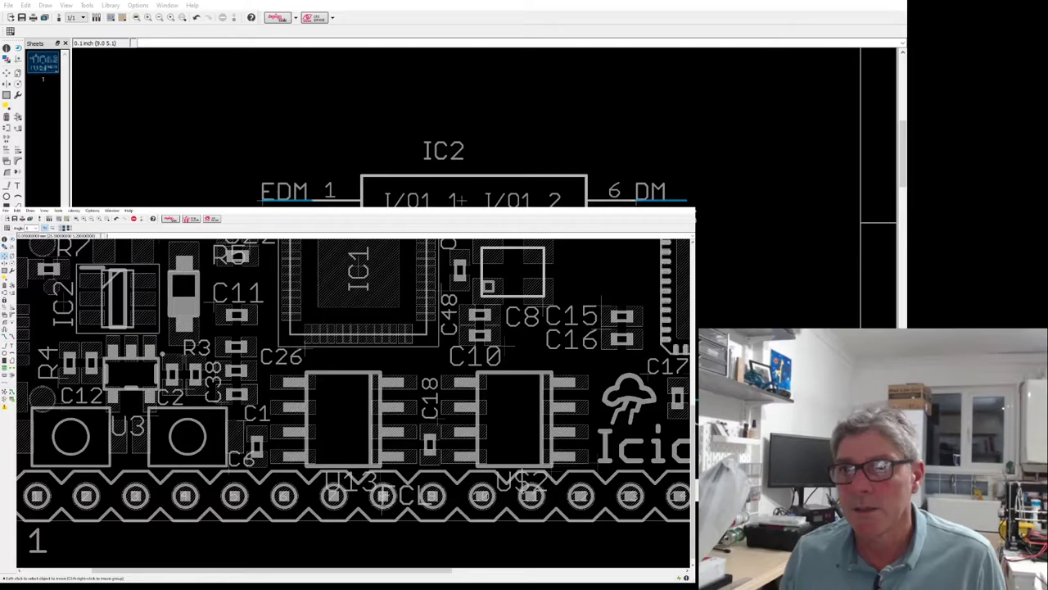
Move the U$6 name label above the top header row.
scroll(385, 554, down, 3)
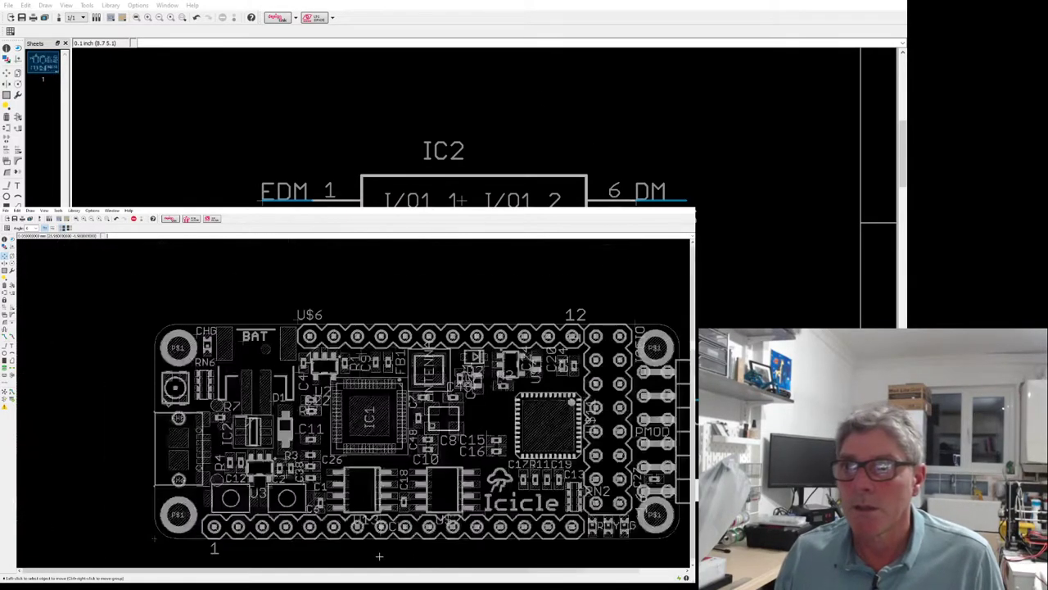
scroll(401, 539, up, 5)
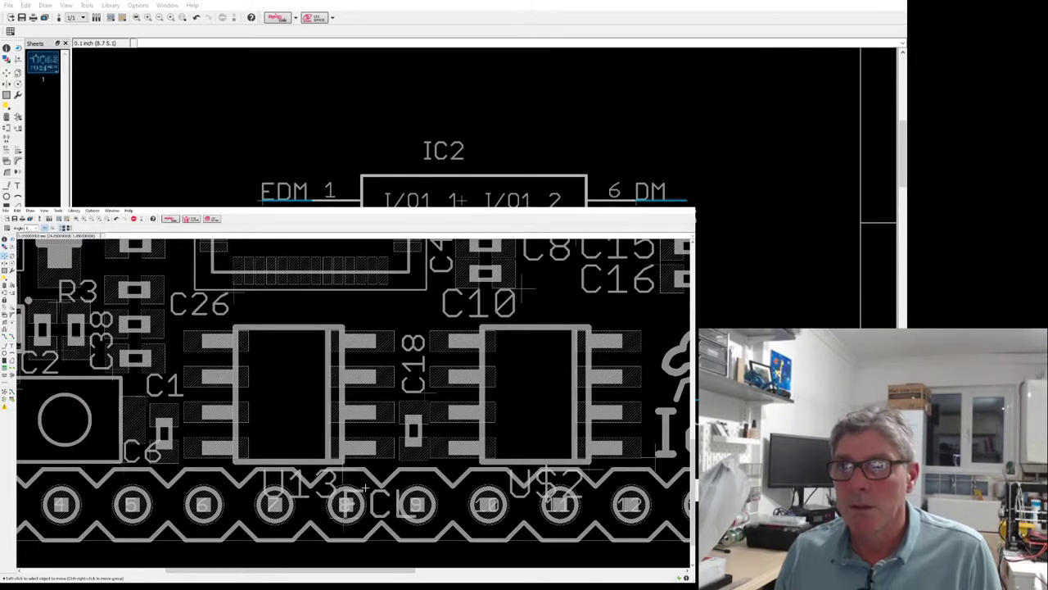
scroll(350, 496, down, 2)
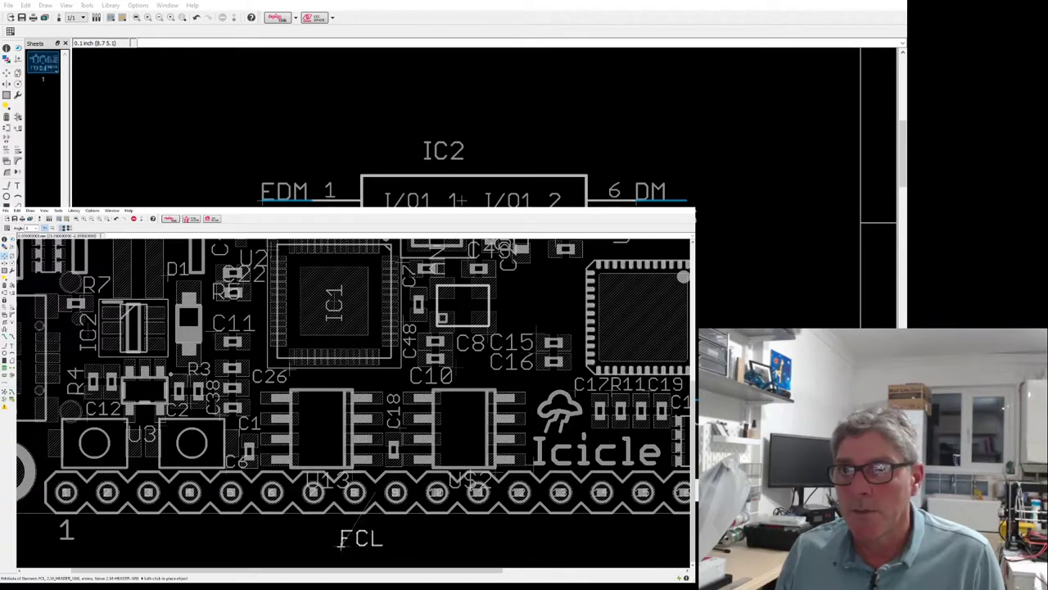
scroll(373, 536, down, 1)
scroll(374, 536, down, 1)
scroll(438, 319, up, 2)
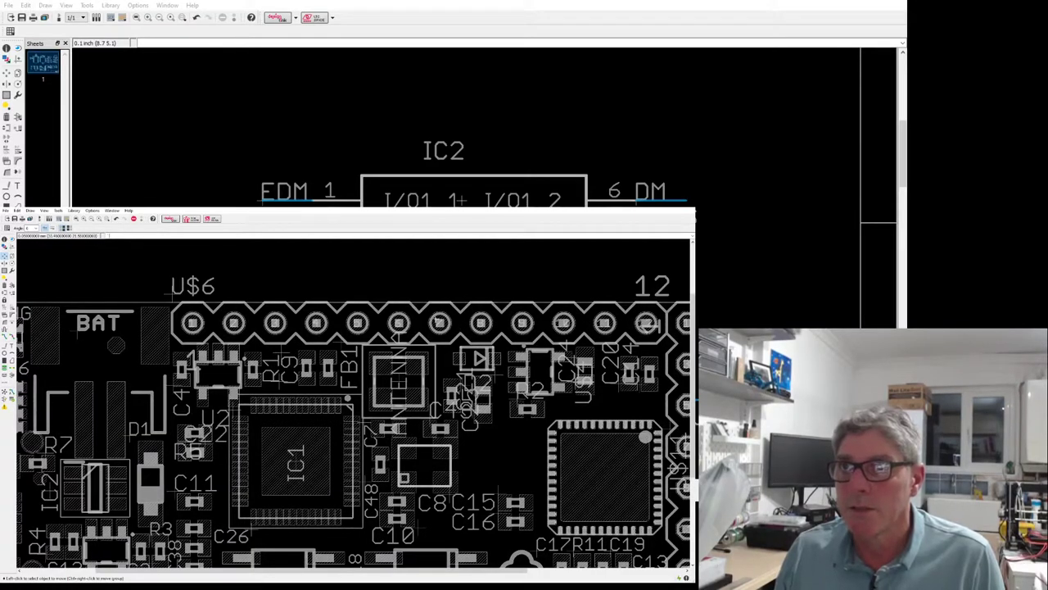
click(173, 295)
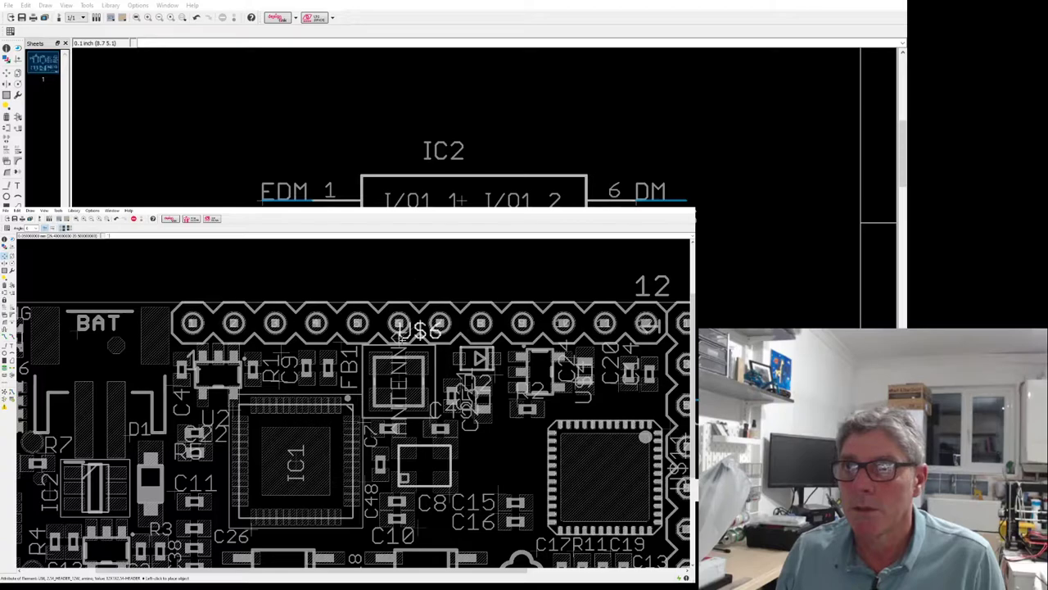
click(401, 282)
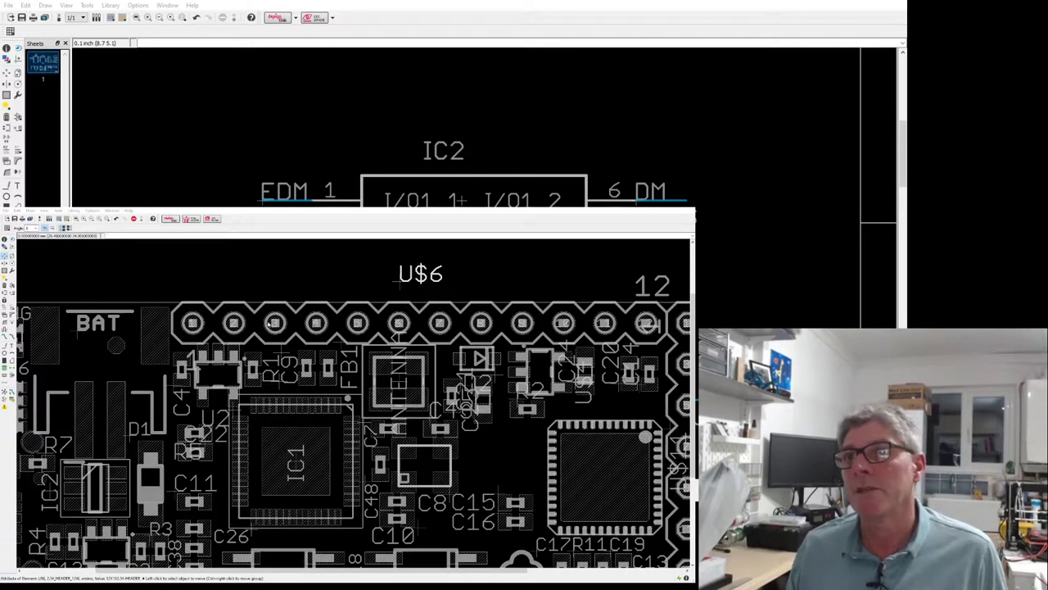
Rename the top header part to FCU to match FCL.
key(Return)
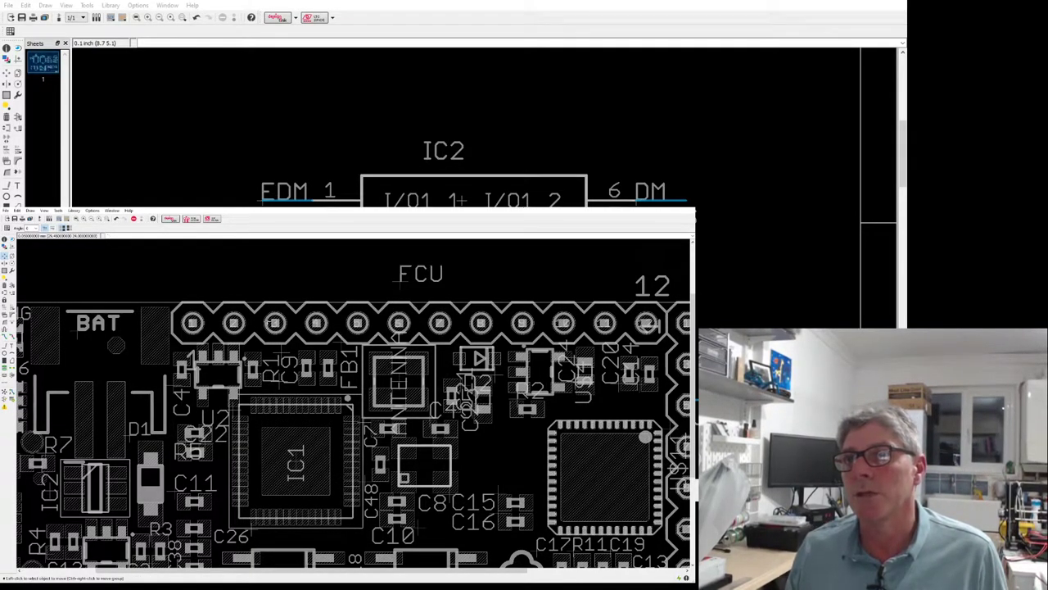
scroll(307, 413, down, 4)
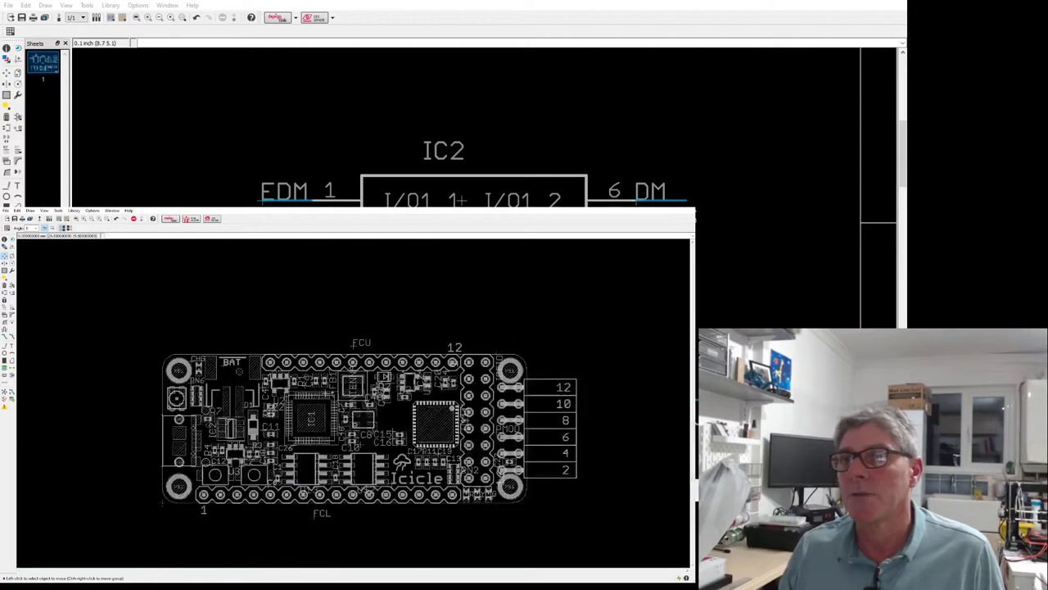
scroll(332, 421, up, 1)
scroll(368, 476, up, 2)
scroll(370, 475, down, 1)
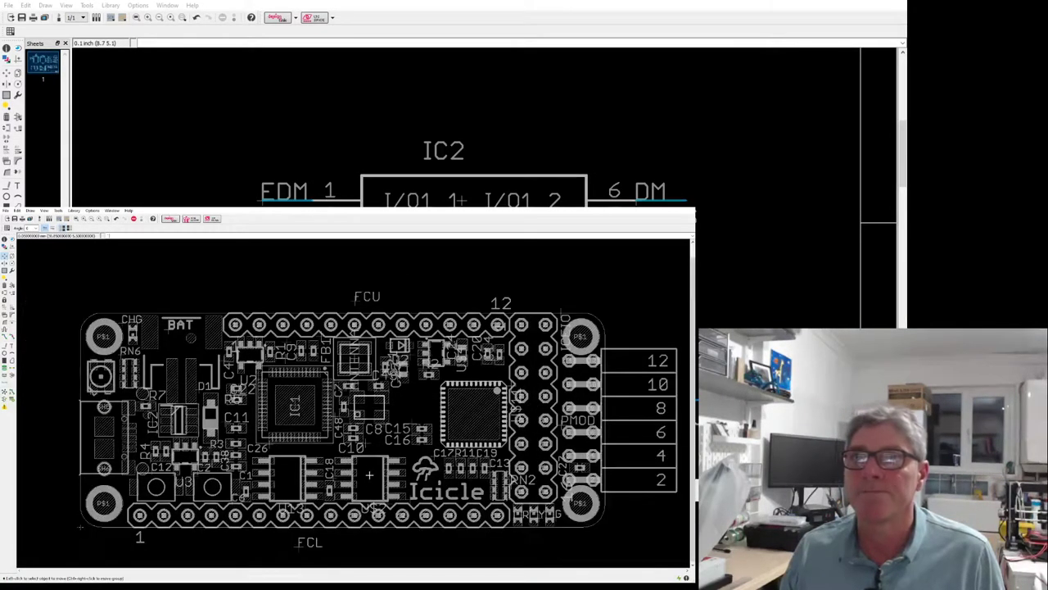
scroll(369, 474, up, 1)
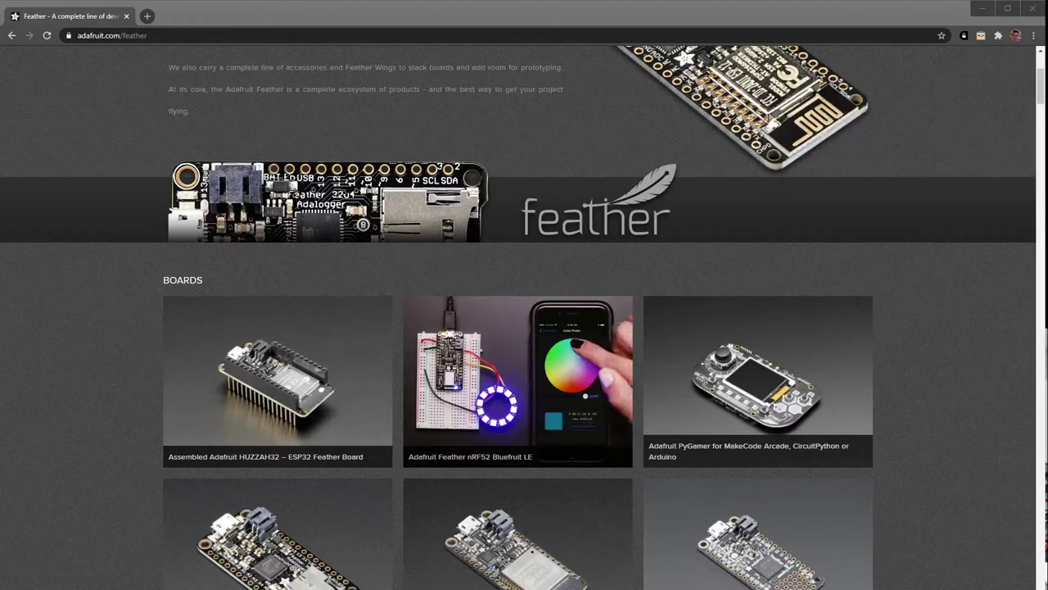
click(439, 11)
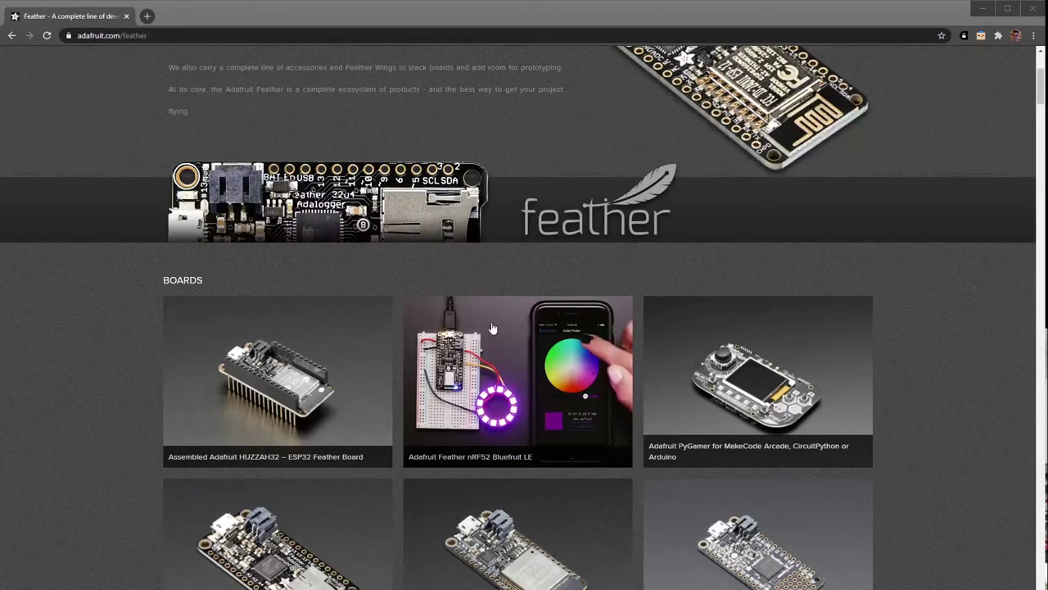
scroll(493, 336, down, 2)
scroll(483, 337, down, 1)
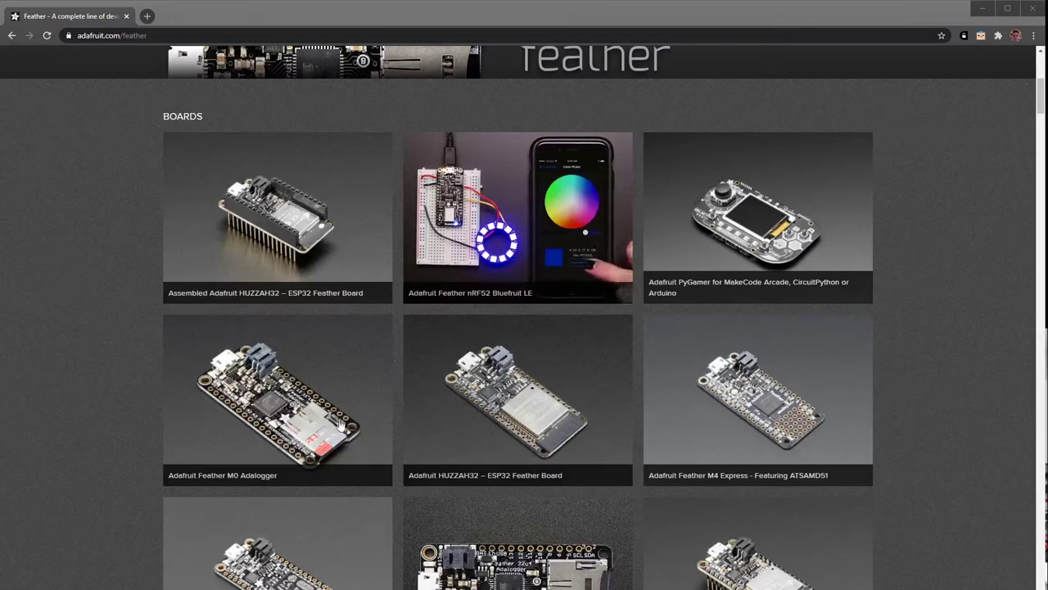
scroll(339, 424, down, 1)
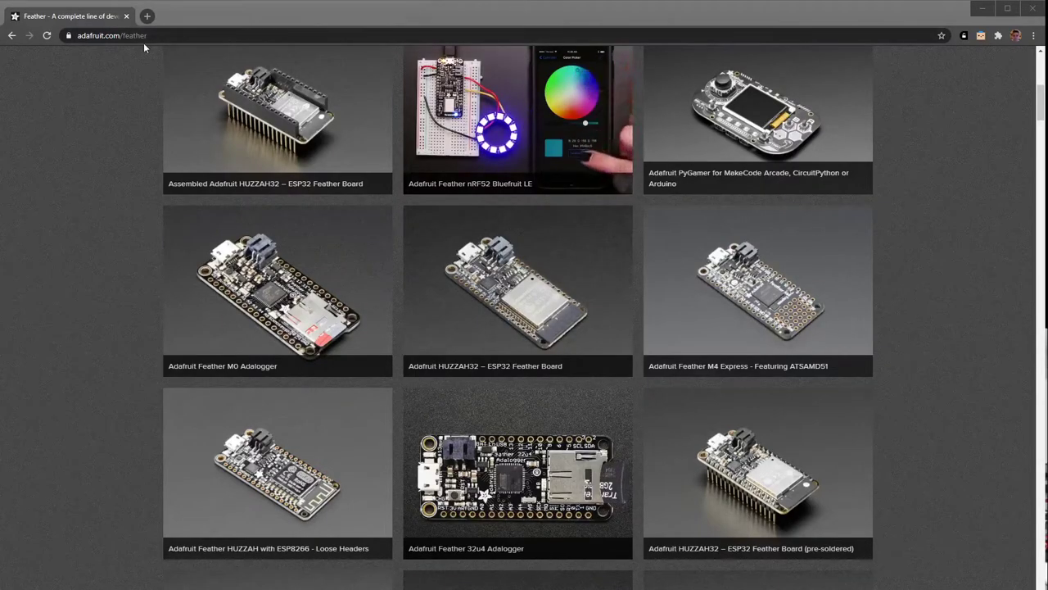
scroll(257, 249, down, 3)
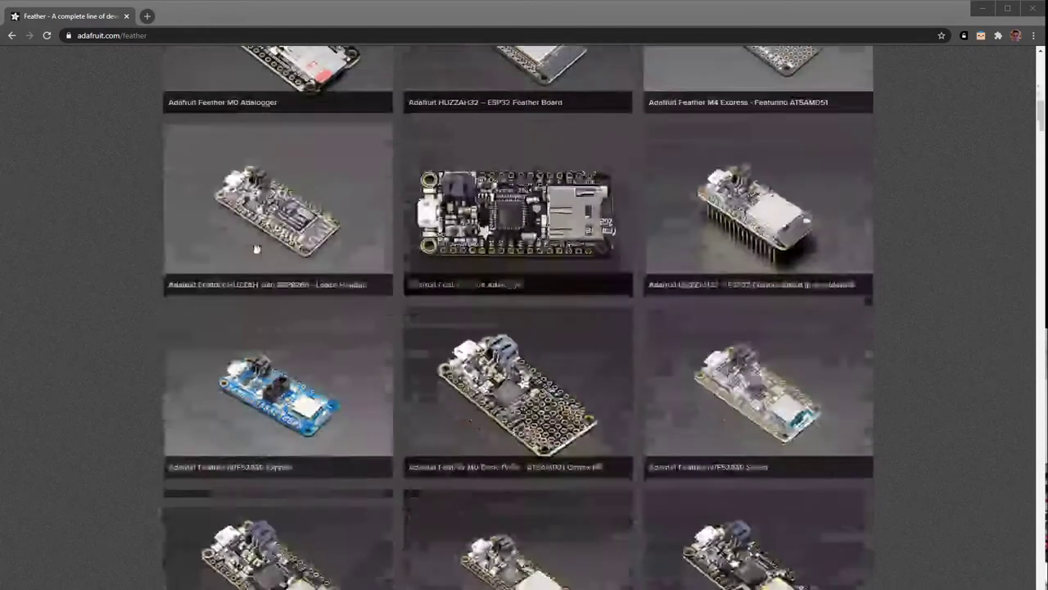
scroll(256, 249, down, 15)
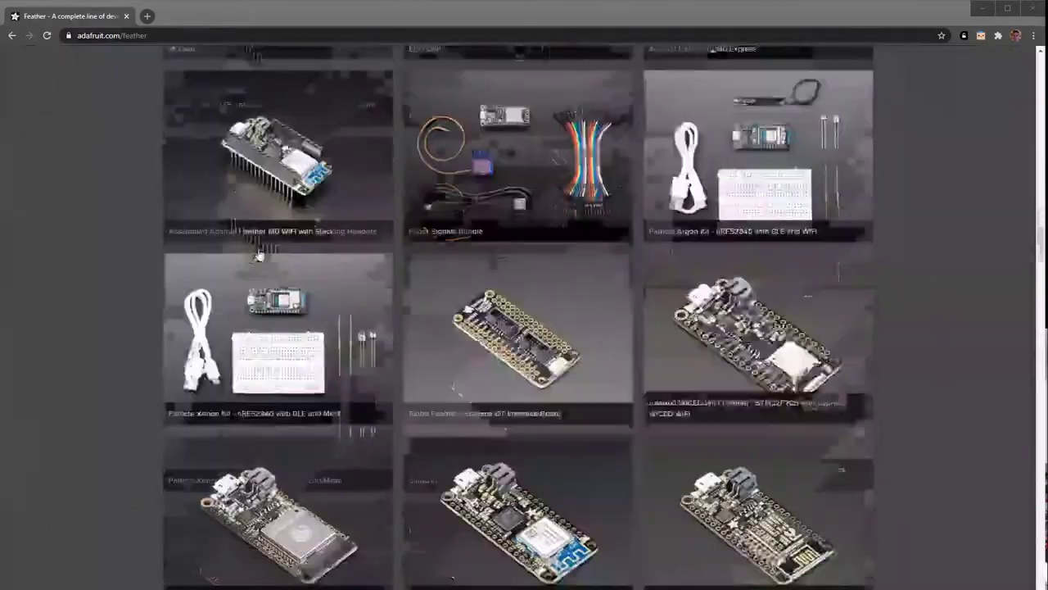
scroll(258, 255, down, 12)
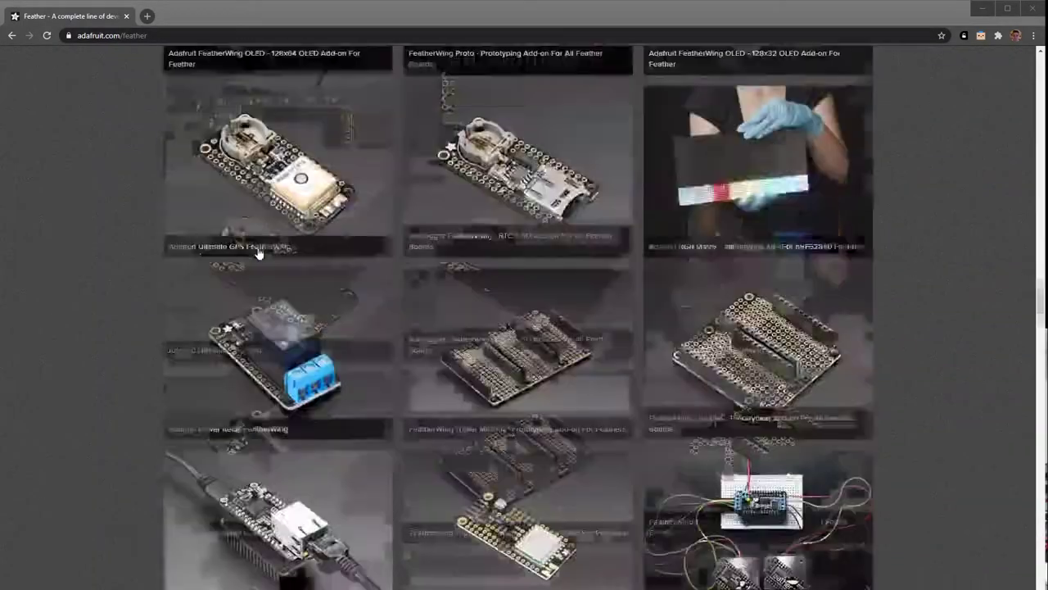
scroll(258, 254, down, 1)
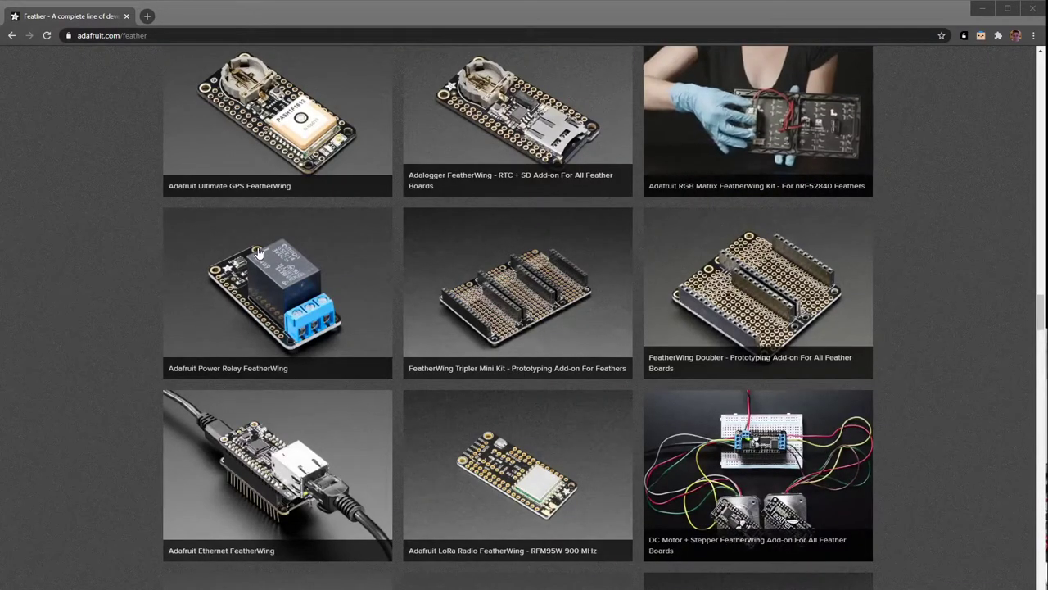
scroll(258, 252, down, 4)
scroll(258, 253, down, 3)
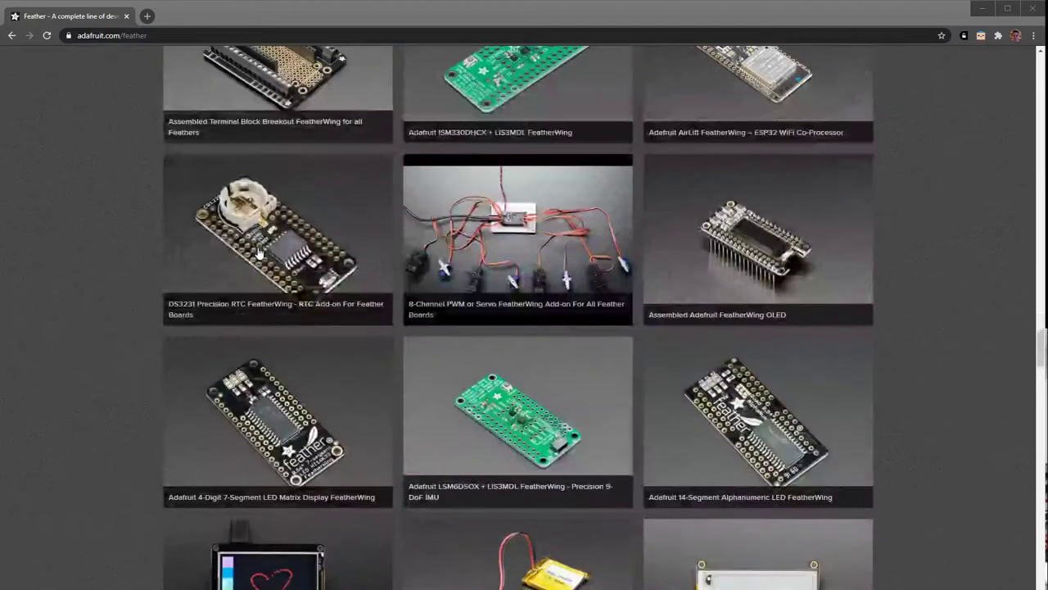
scroll(258, 252, down, 9)
scroll(258, 254, down, 3)
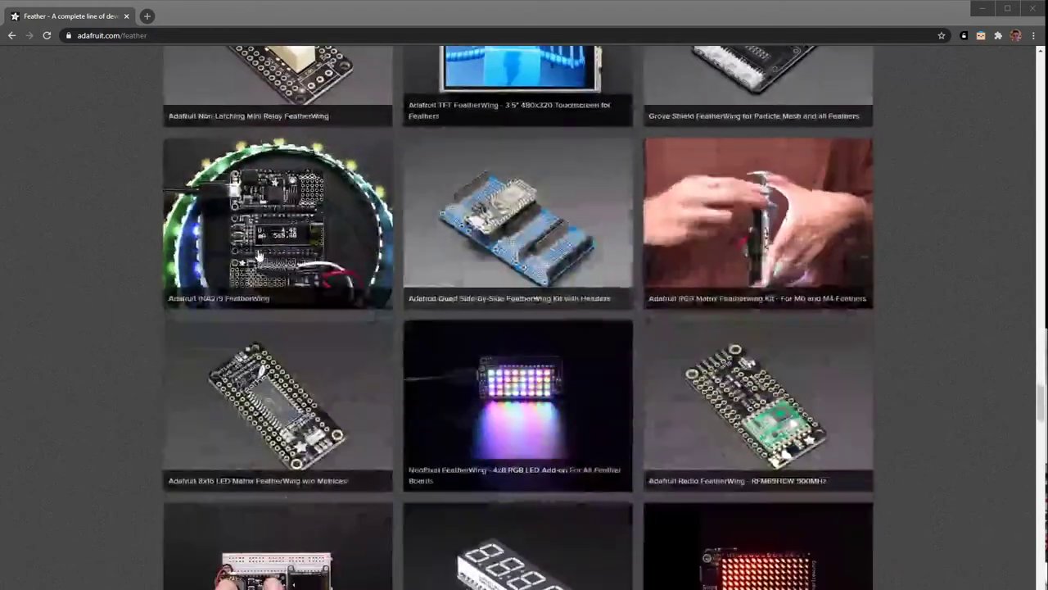
scroll(258, 252, down, 4)
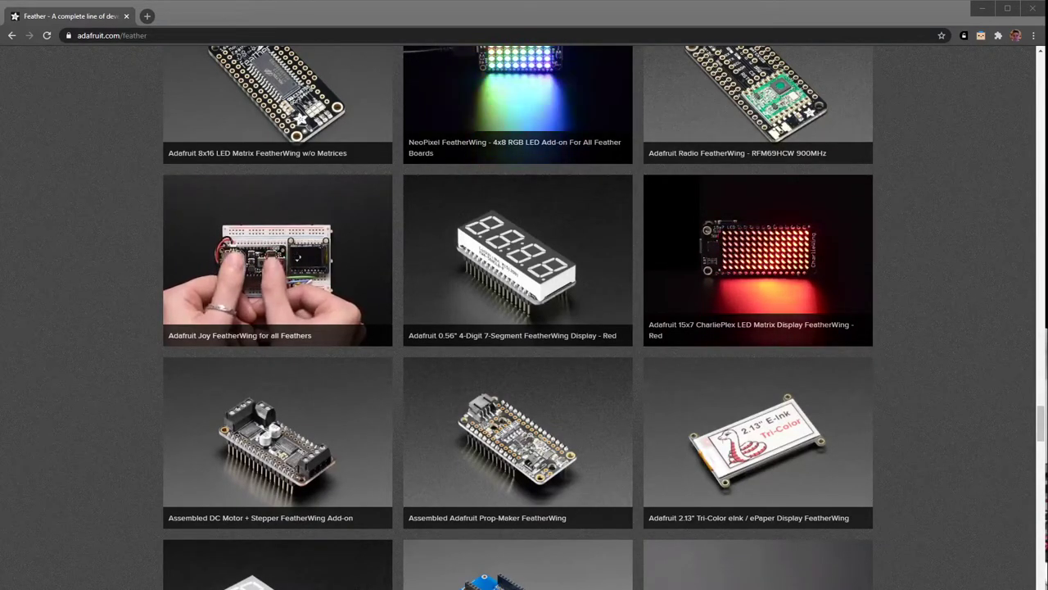
scroll(720, 387, up, 5)
scroll(720, 387, up, 20)
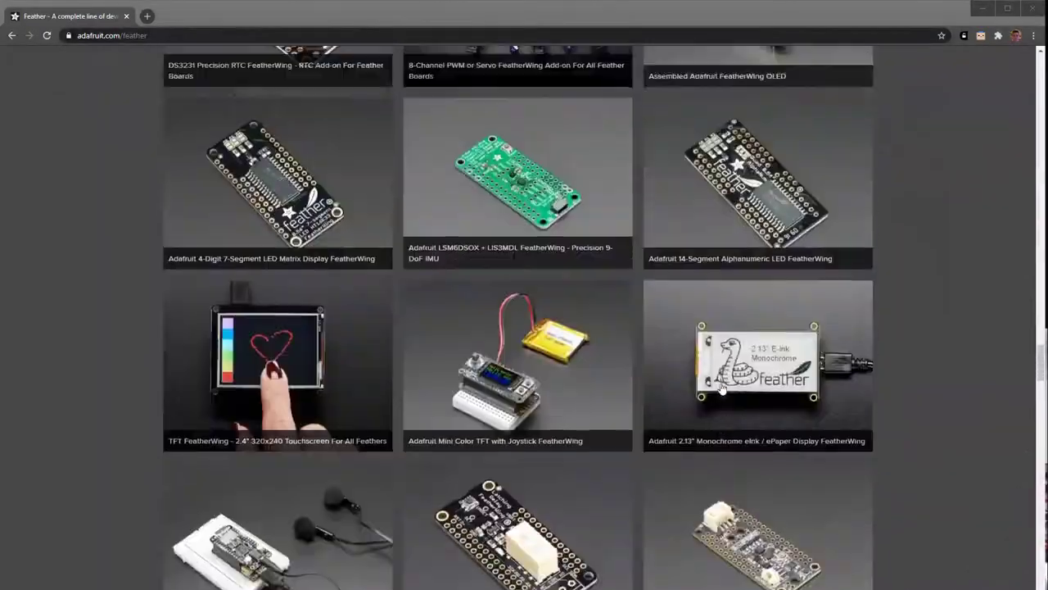
scroll(694, 397, up, 20)
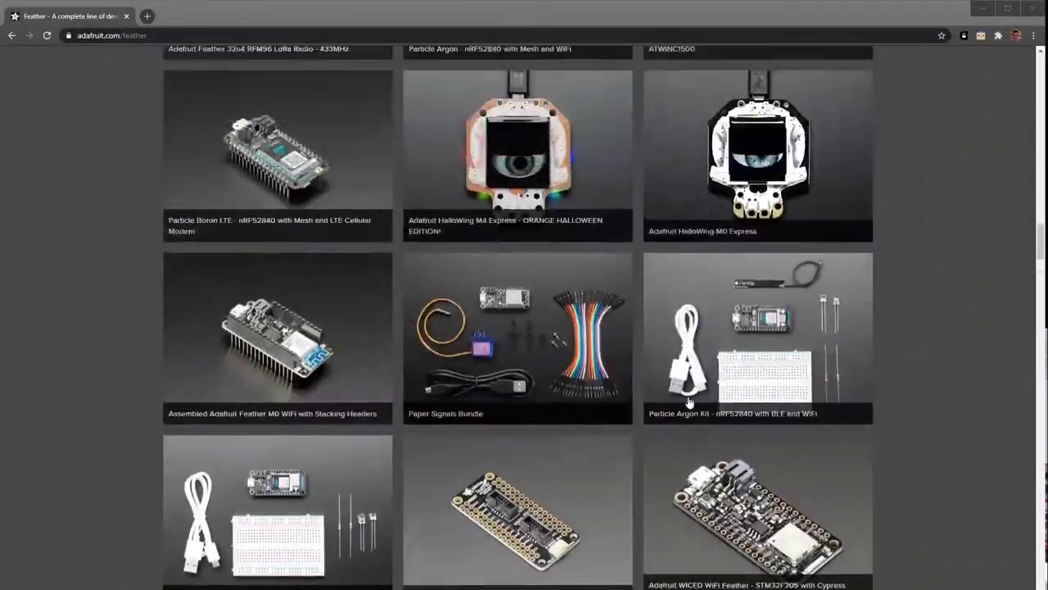
scroll(684, 383, up, 15)
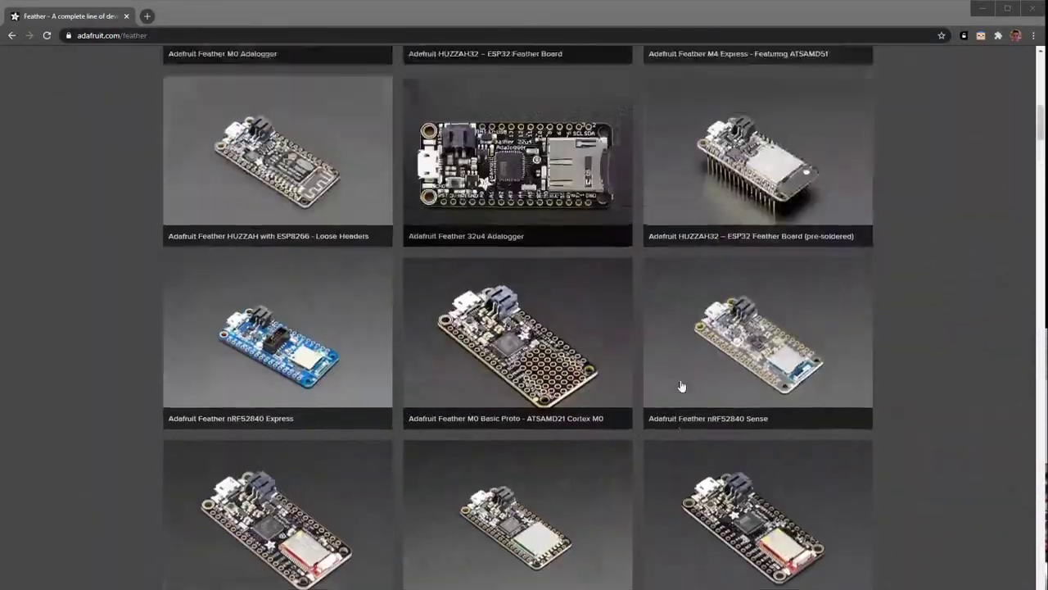
Search Google Images for 'feather pinouts' and preview the Feather M0 Basic pinout diagram.
click(171, 34)
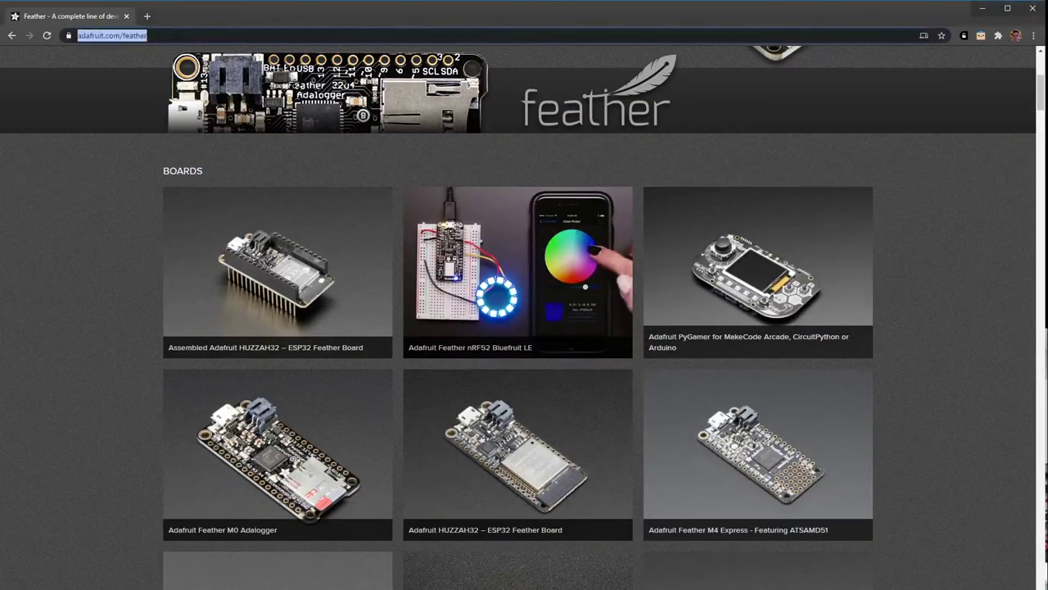
text(feathe)
text(r pinout)
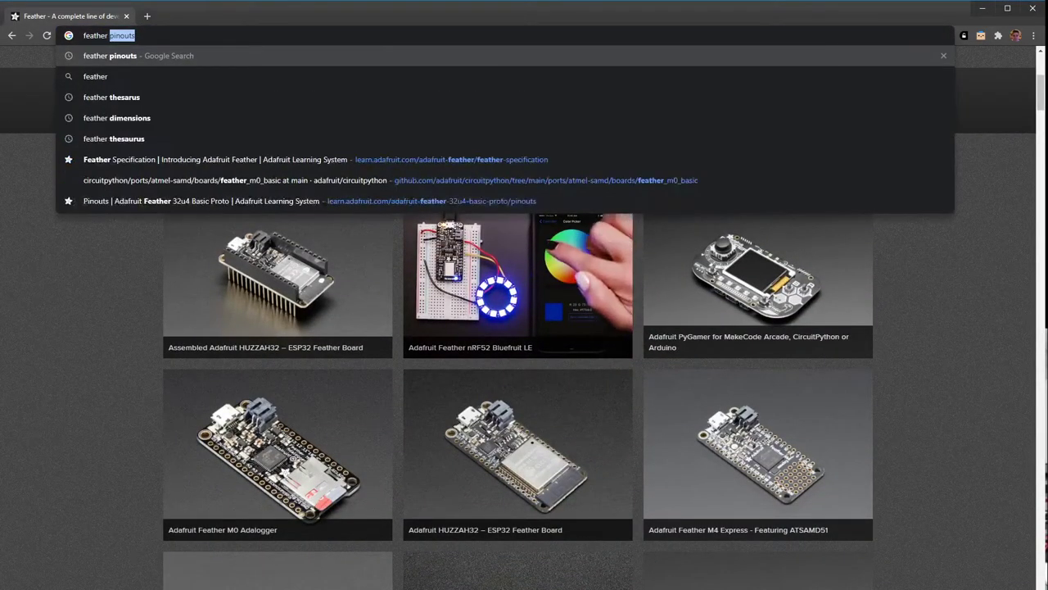
key(Return)
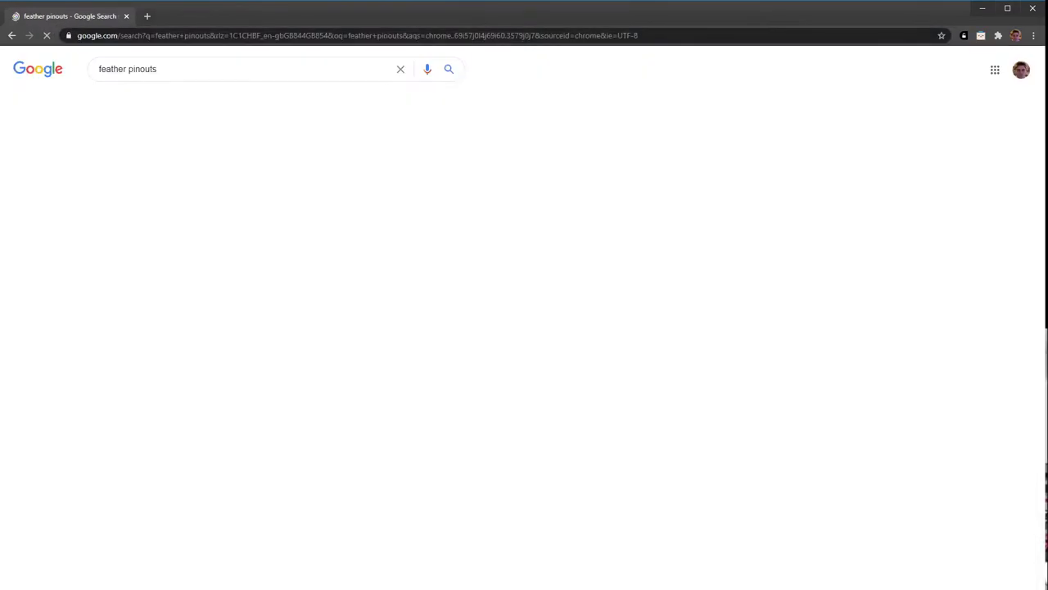
click(168, 220)
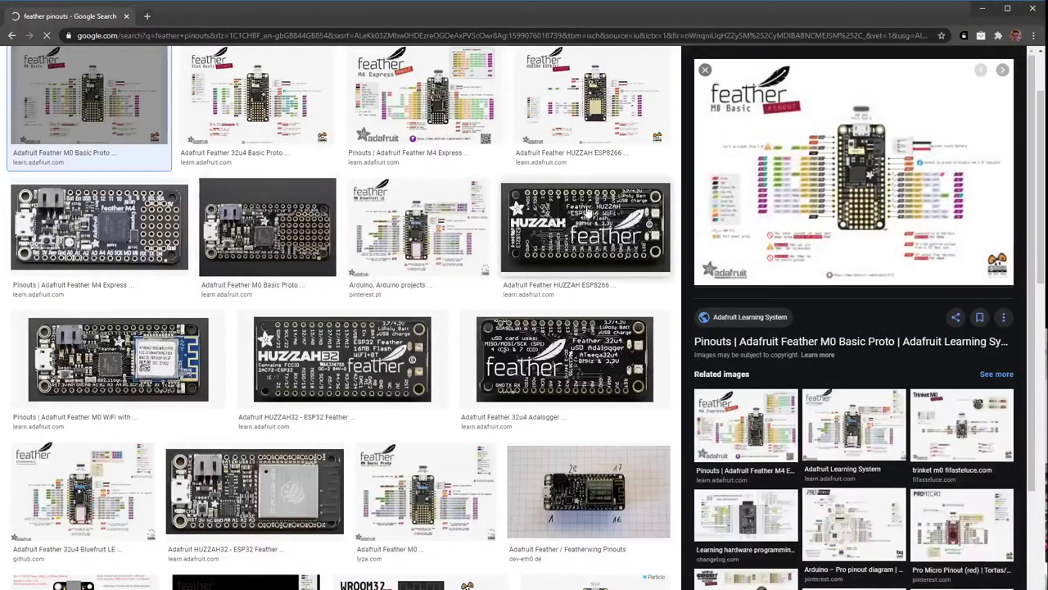
click(96, 124)
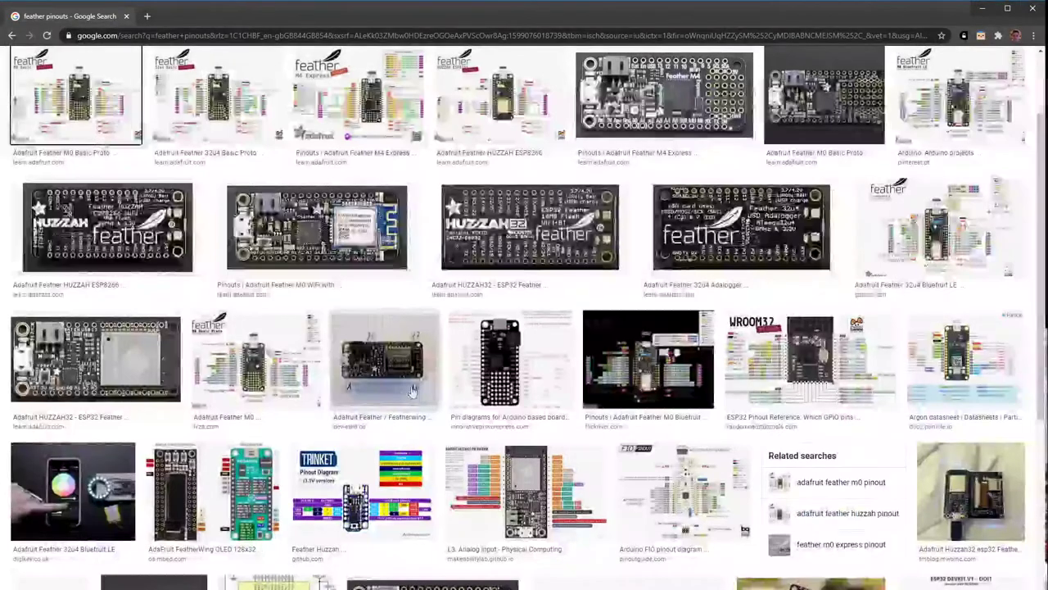
click(111, 123)
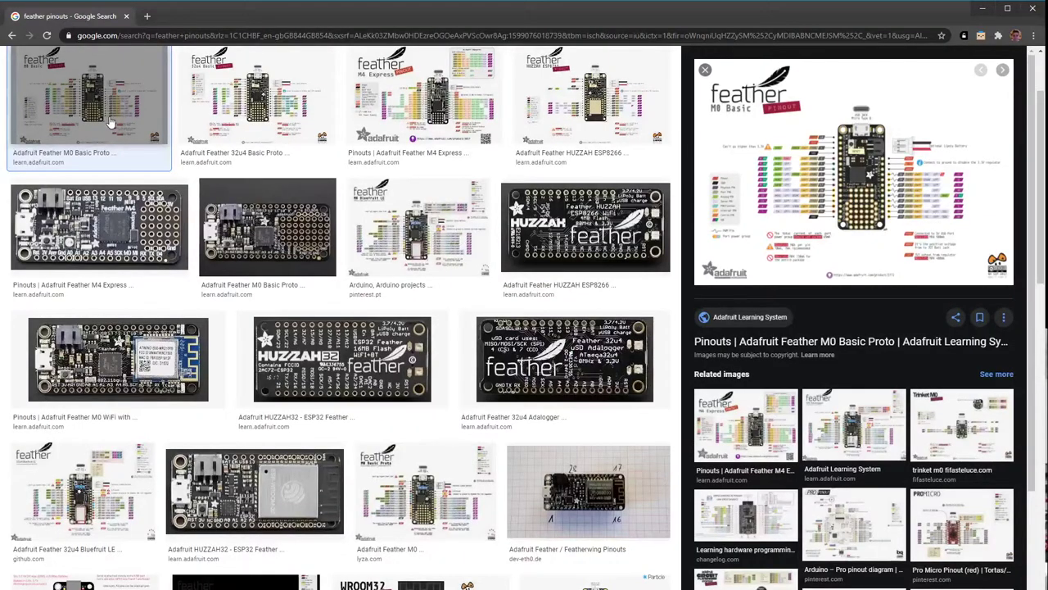
Open the Feather M0 Basic Proto Pinouts guide in a new tab and scroll through its pin descriptions.
click(856, 180)
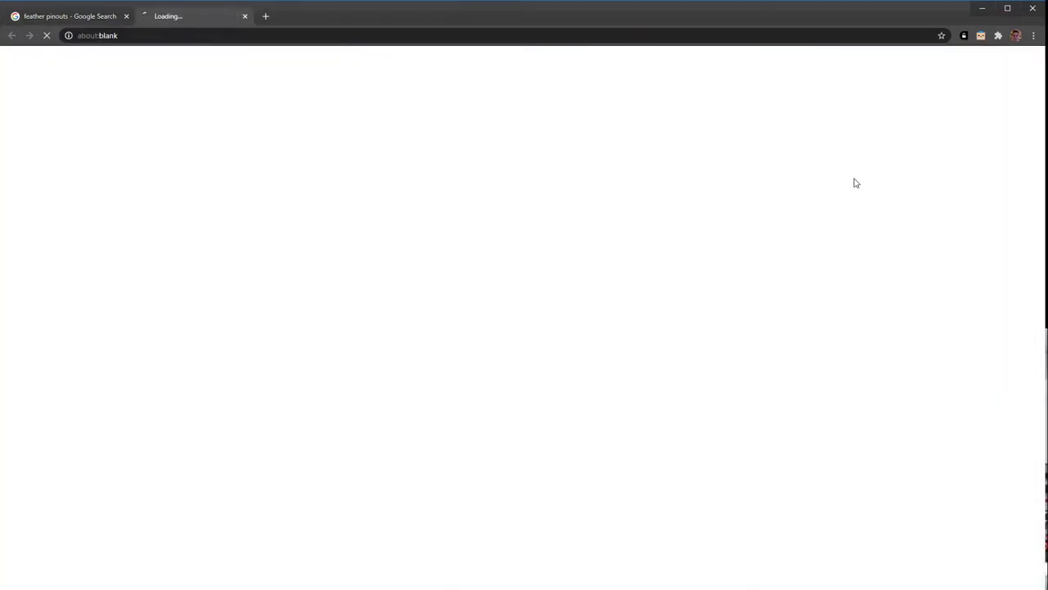
scroll(516, 405, down, 8)
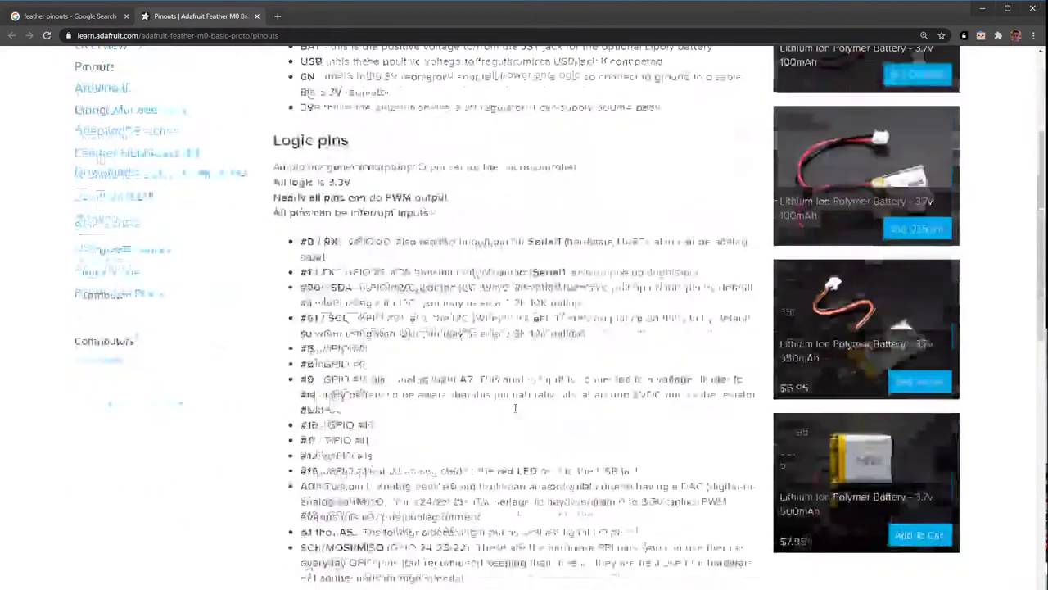
scroll(516, 405, down, 20)
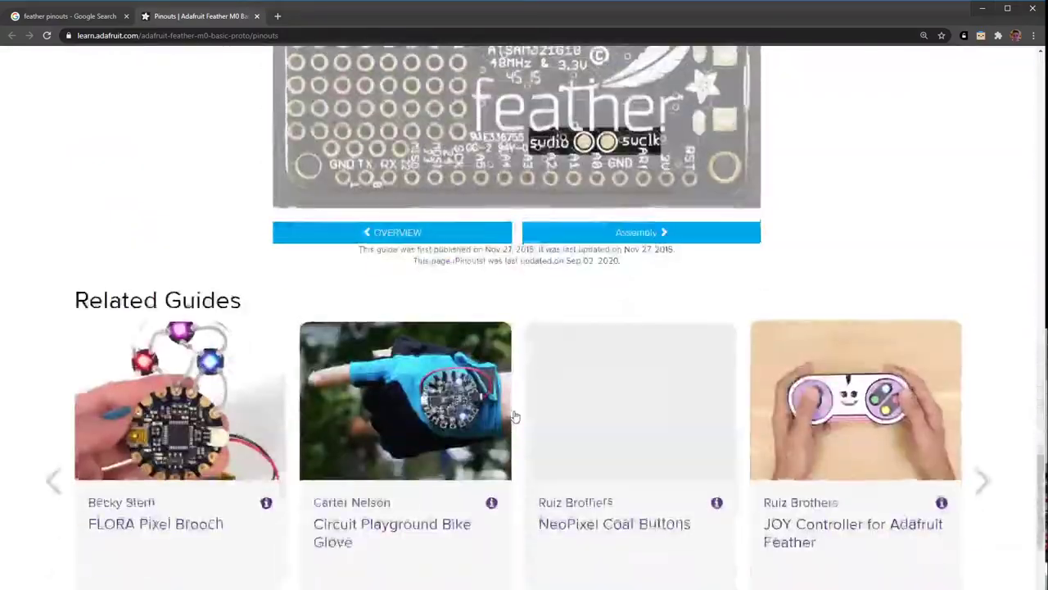
scroll(515, 415, up, 3)
scroll(515, 417, up, 15)
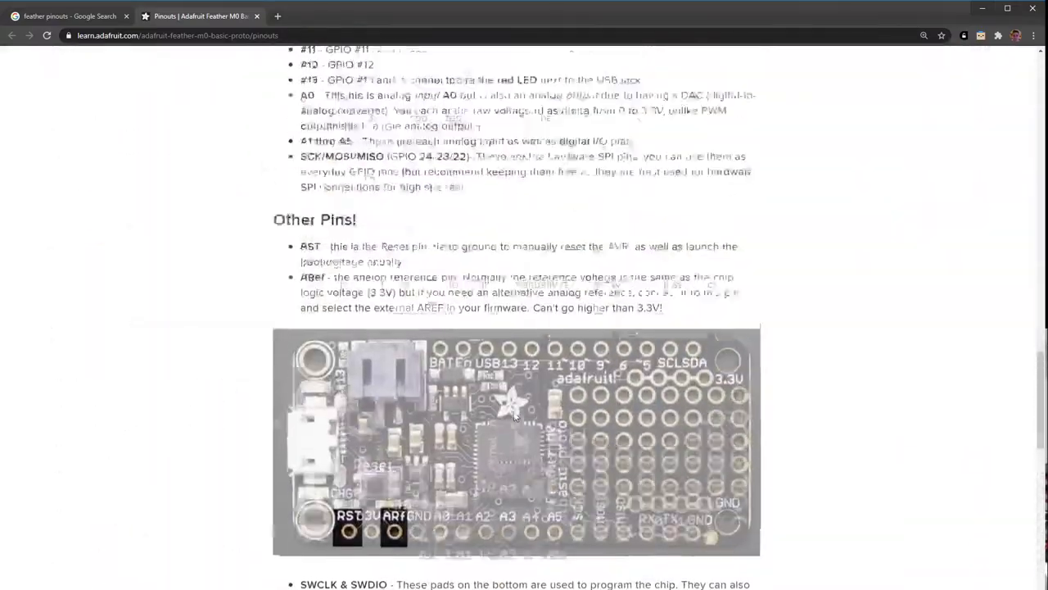
scroll(516, 418, up, 10)
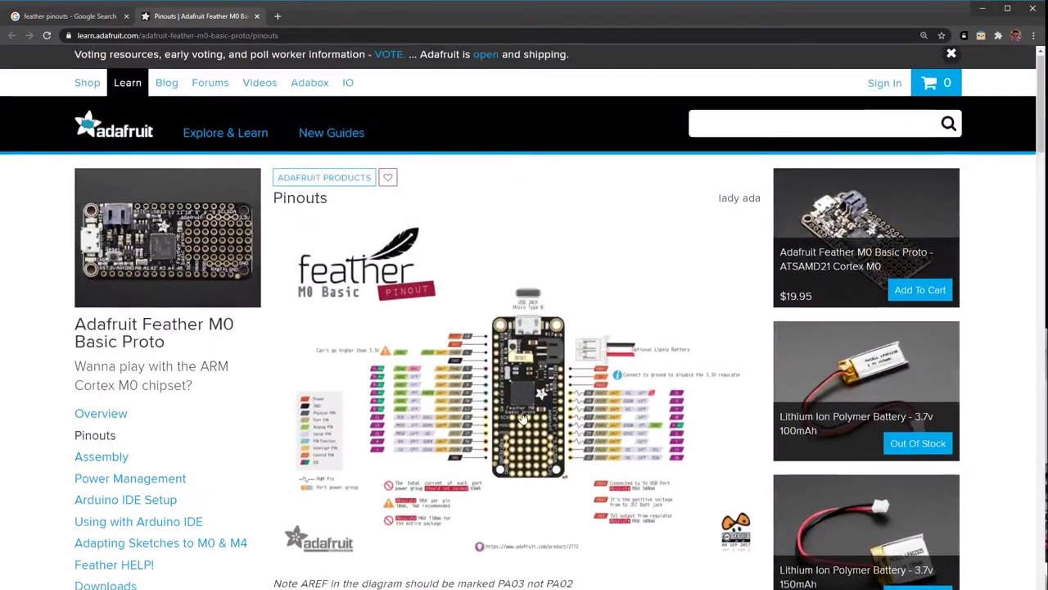
Open the Feather M0 Basic pinout diagram full-size on its View Asset page.
click(525, 427)
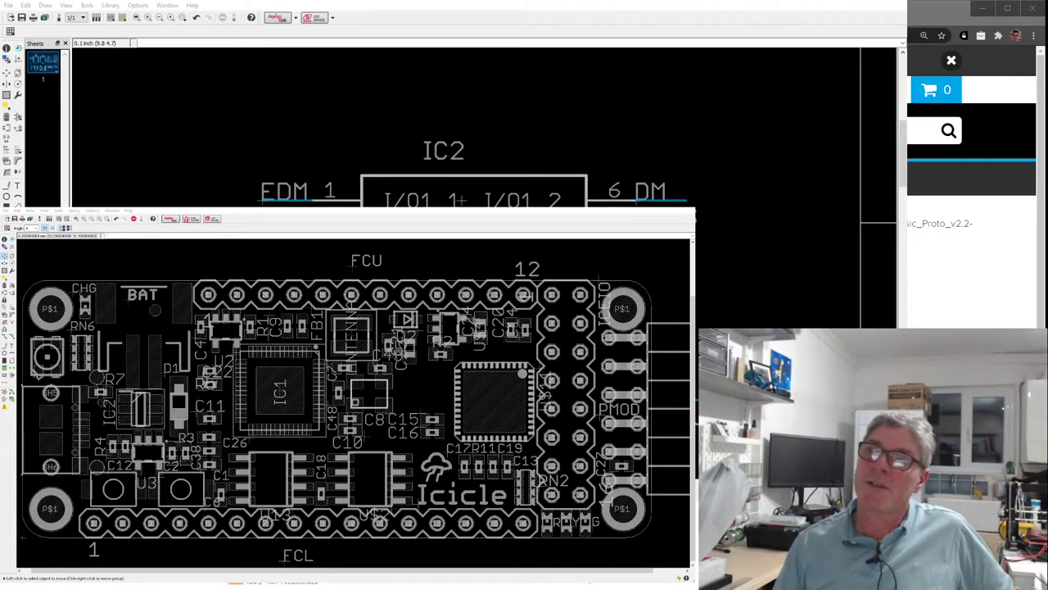
Zoom around the Icicle board layout to view the FCU, FCL and PMOD header labels.
scroll(353, 401, down, 3)
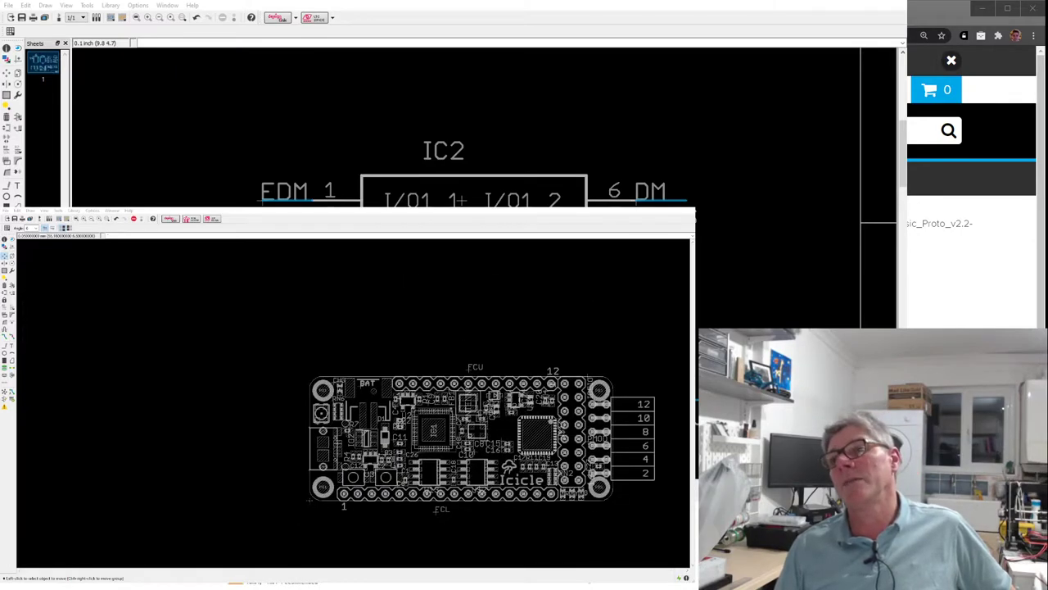
scroll(352, 401, up, 1)
scroll(491, 426, down, 2)
scroll(491, 426, up, 3)
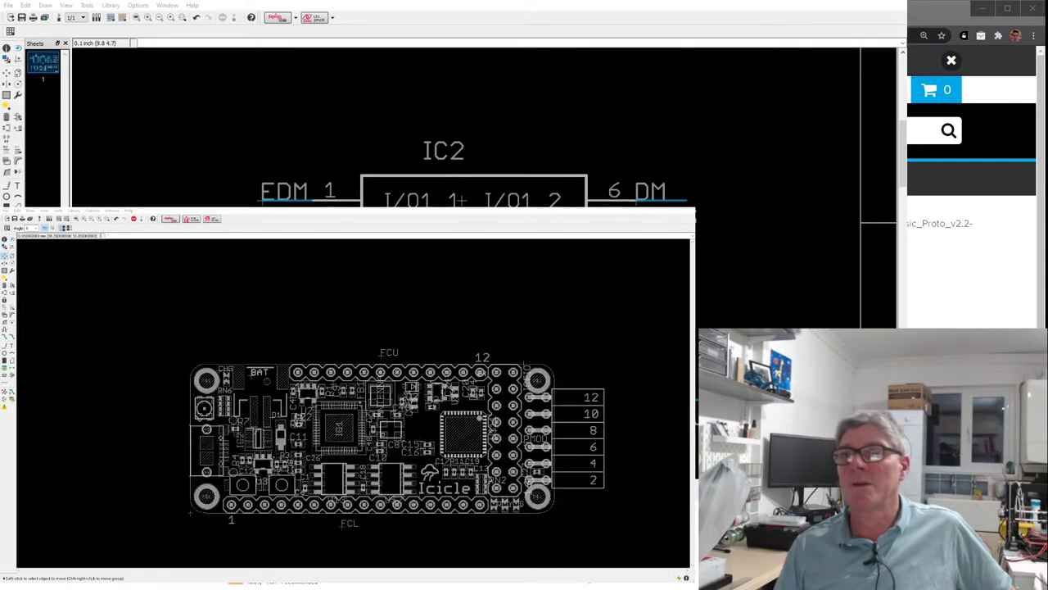
scroll(492, 426, down, 1)
scroll(575, 449, up, 1)
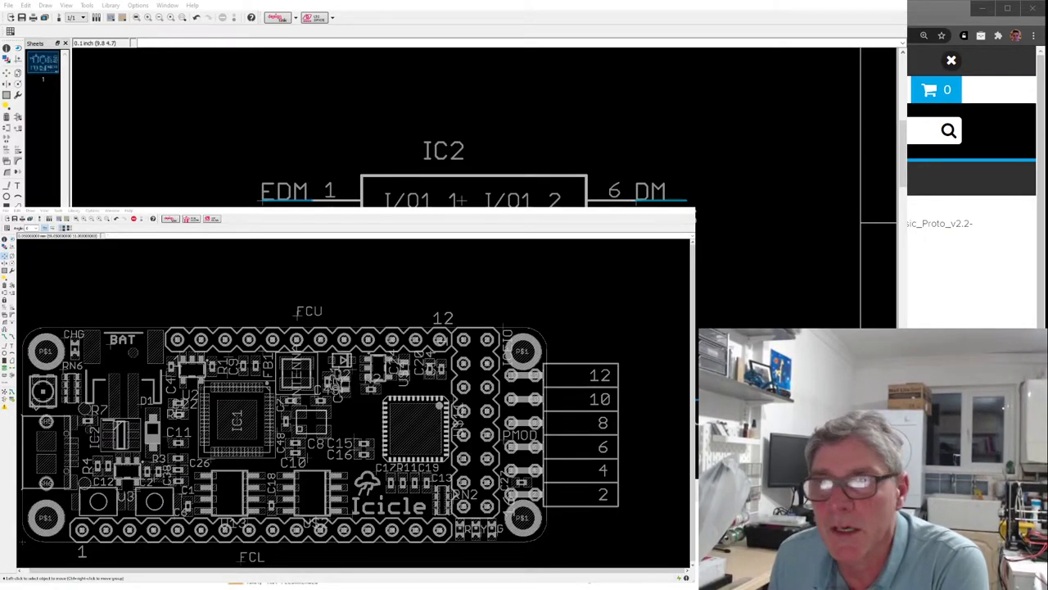
scroll(579, 436, down, 1)
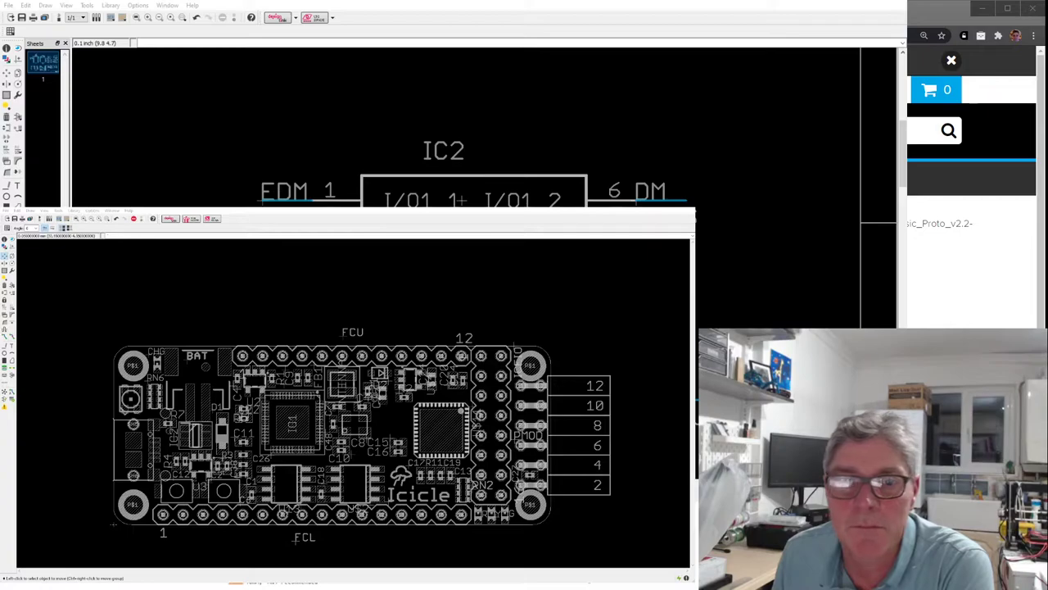
scroll(335, 493, down, 1)
scroll(495, 474, up, 1)
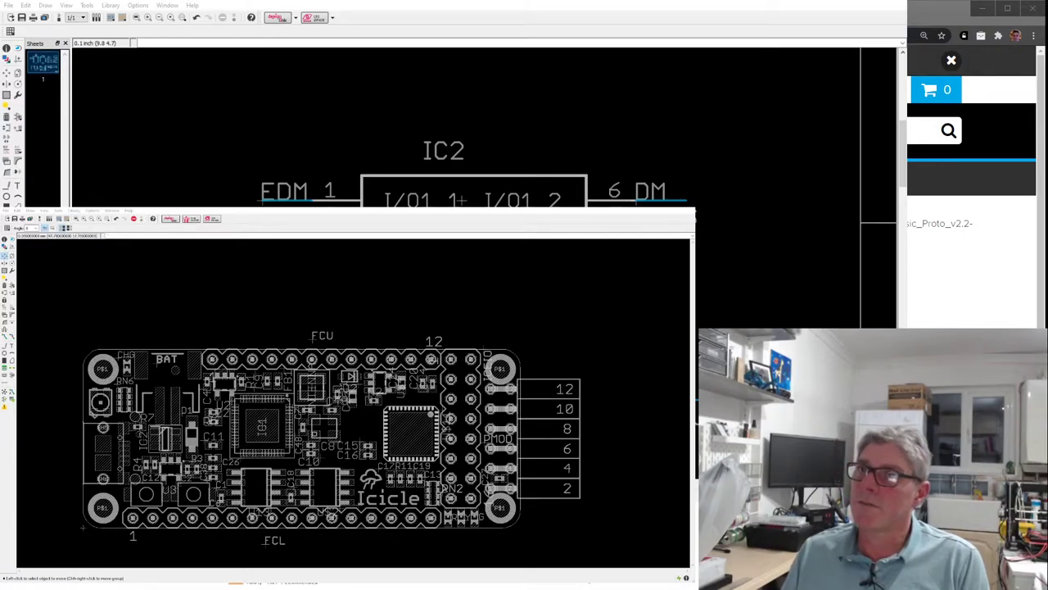
scroll(457, 384, up, 4)
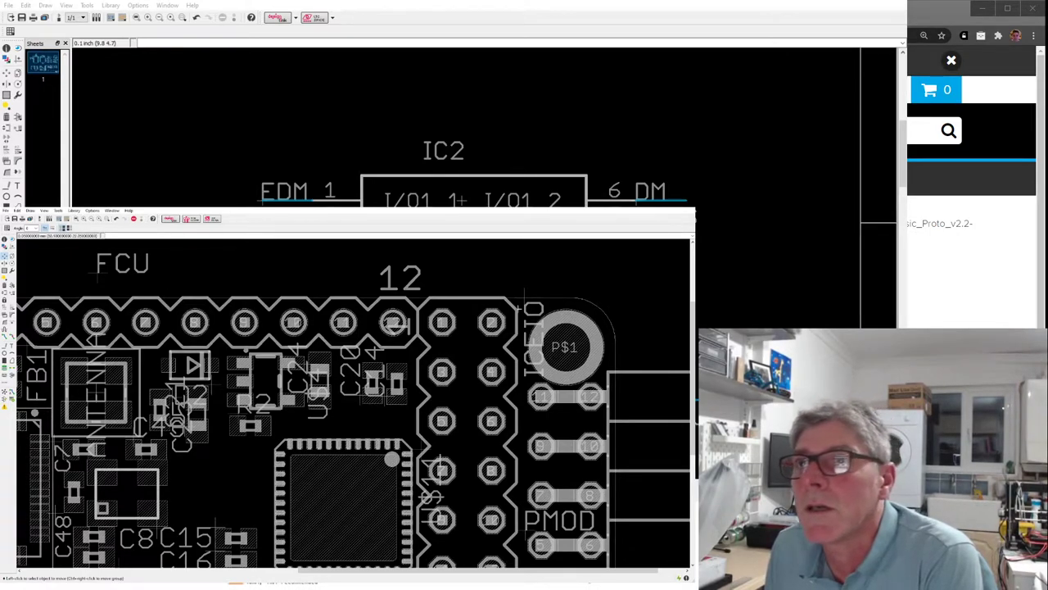
Rotate the ICEIO label horizontal and place it above the FPGA chip.
click(534, 336)
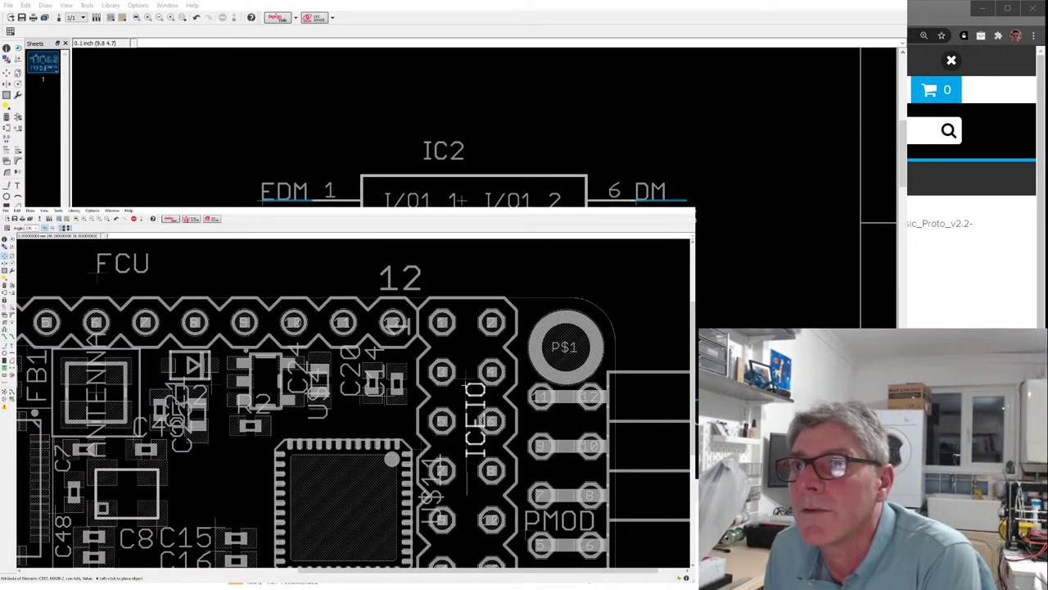
right_click(467, 381)
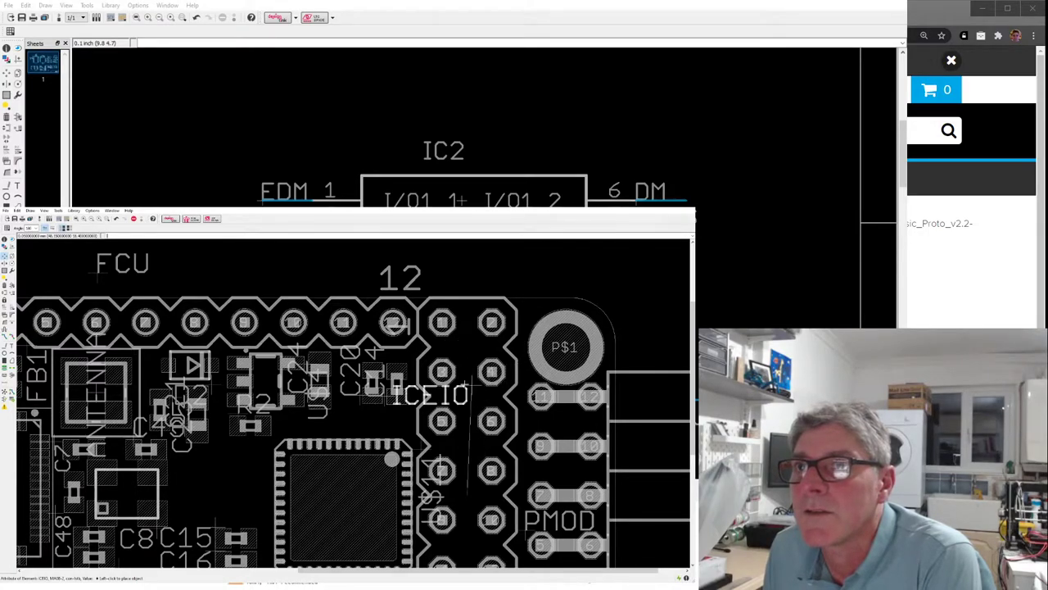
scroll(438, 391, down, 3)
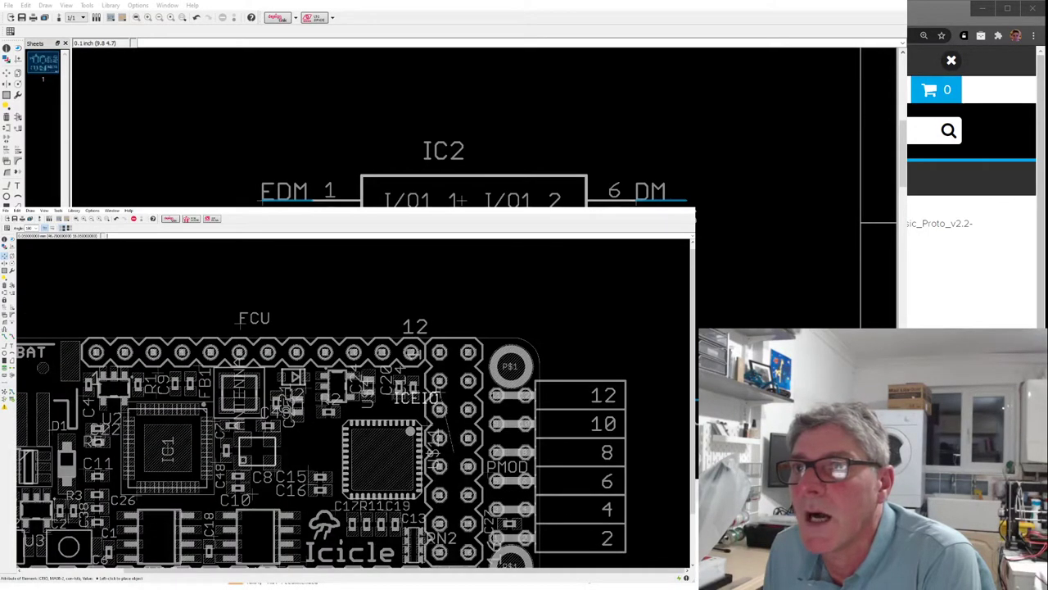
scroll(439, 392, down, 3)
scroll(434, 391, up, 3)
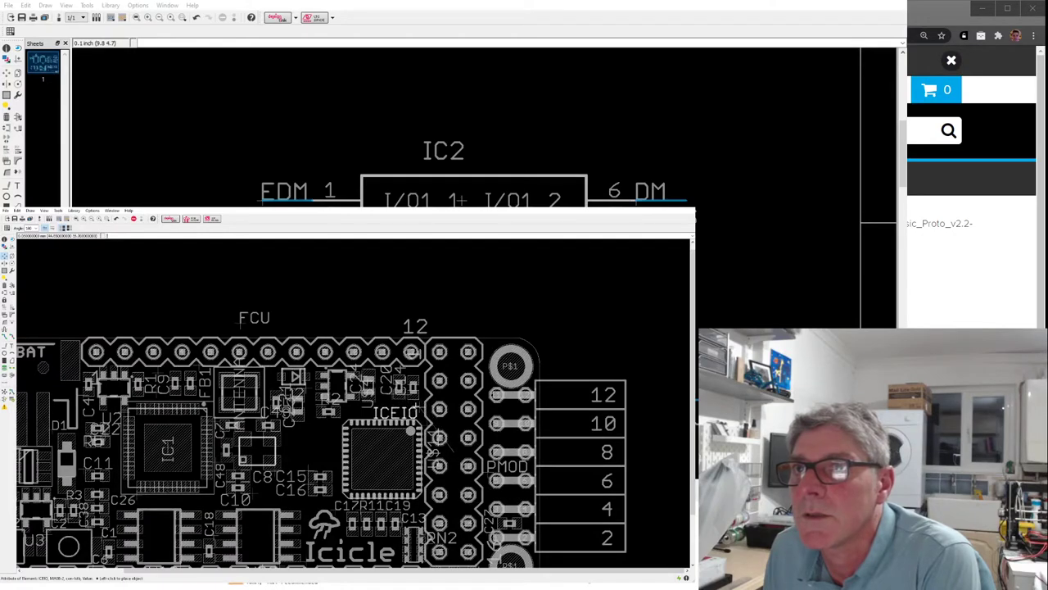
click(436, 436)
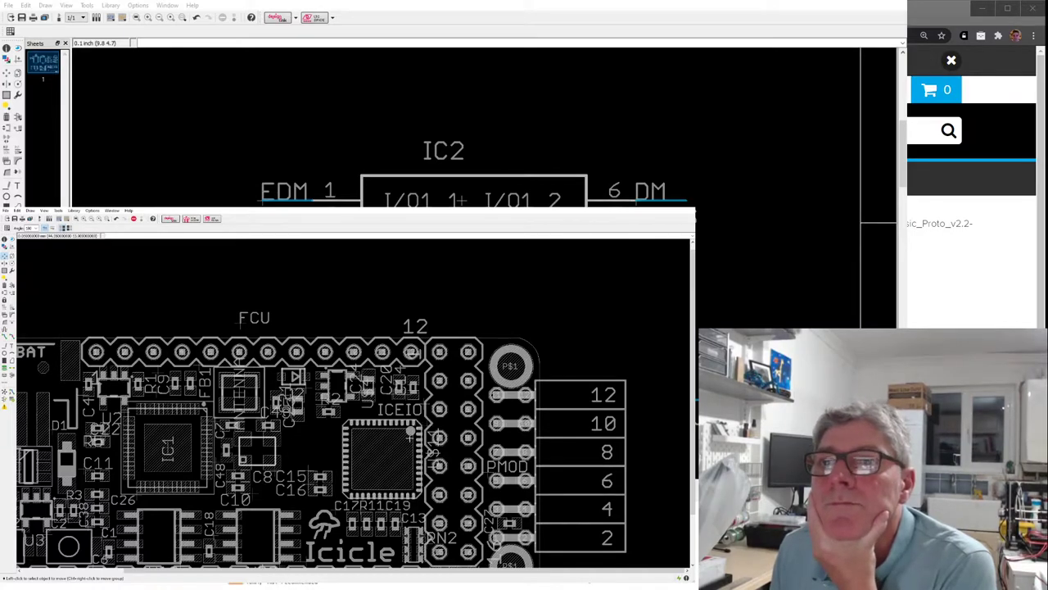
Nudge R2 slightly so its label shows below it.
scroll(327, 389, up, 1)
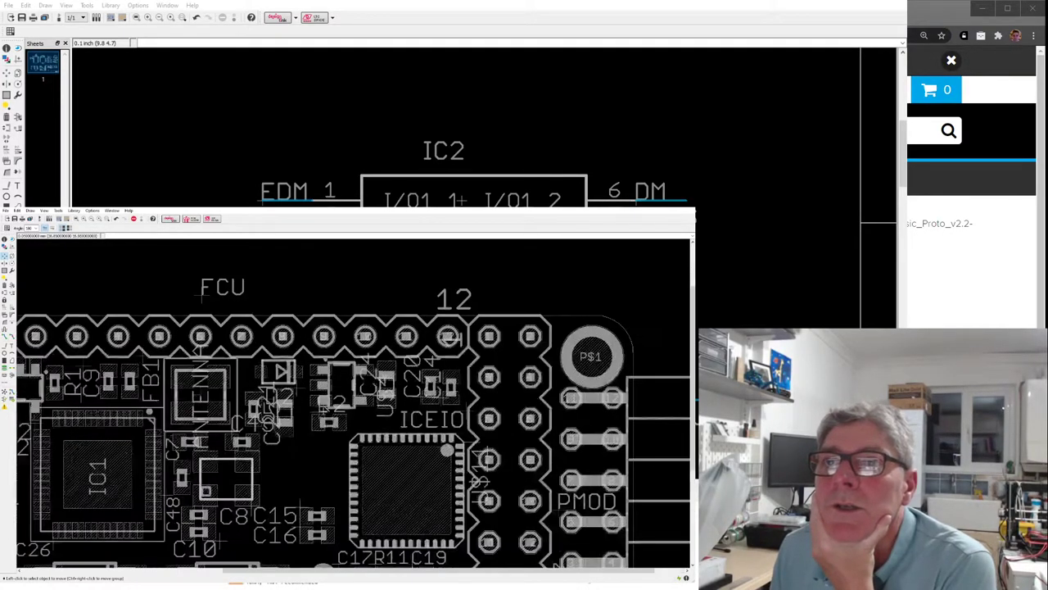
mouse_move(327, 414)
mouse_down()
mouse_move(328, 426)
mouse_move(385, 468)
mouse_move(332, 419)
mouse_up()
scroll(346, 447, down, 2)
scroll(363, 413, up, 2)
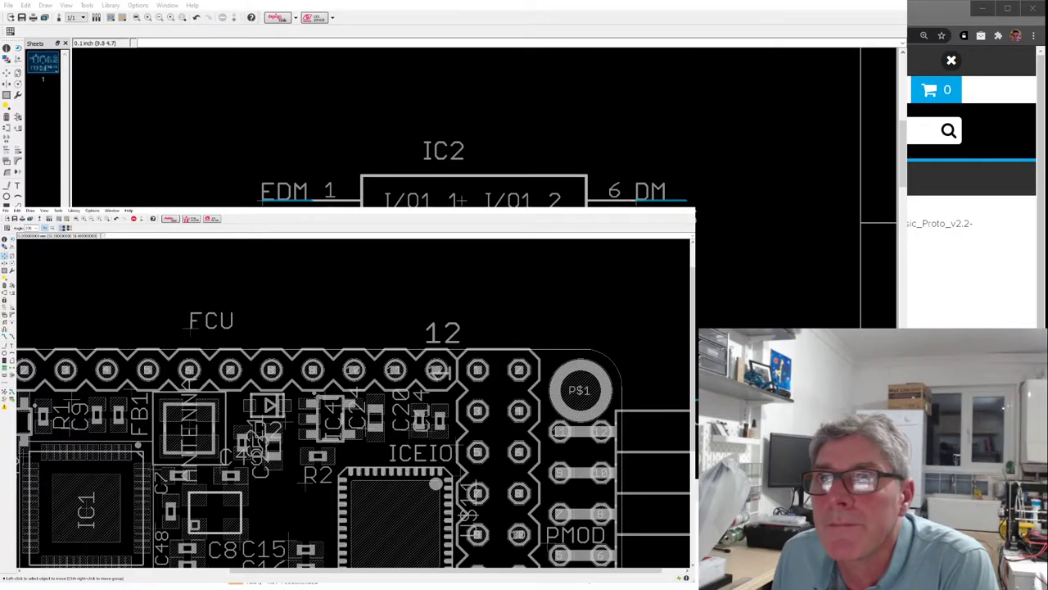
Move IC4 so its label sits horizontally beside ICEIO above the FPGA.
click(328, 413)
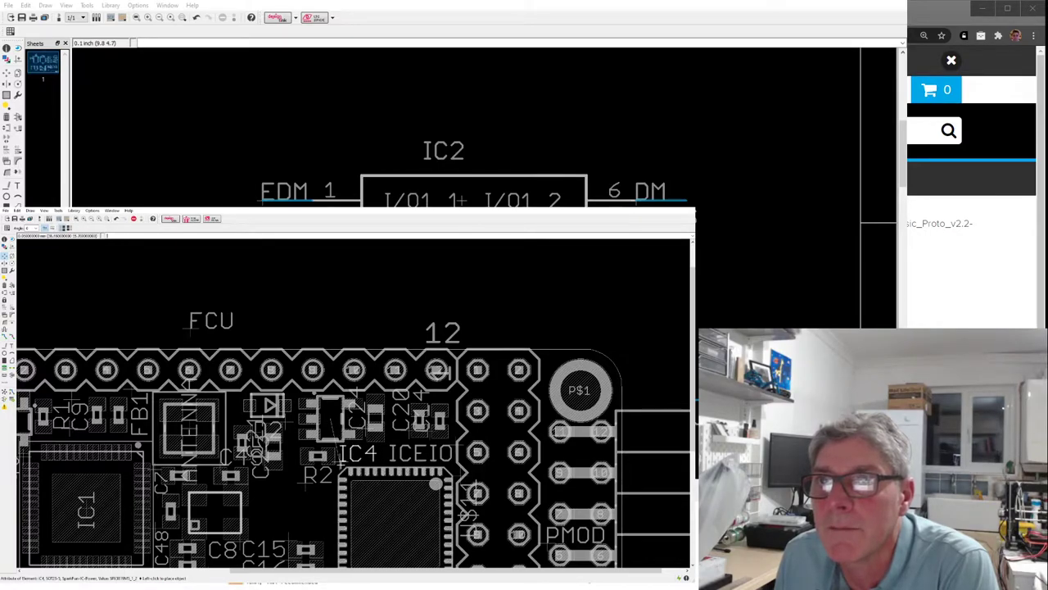
click(341, 460)
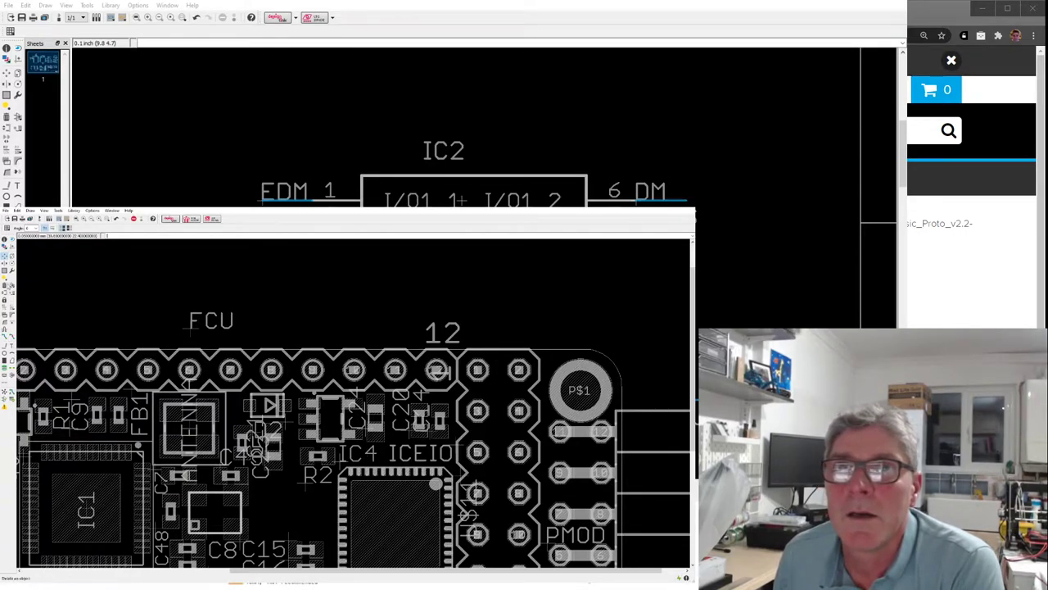
Reposition the C24 label, and lay the C20 label horizontally above C20's pads.
click(354, 421)
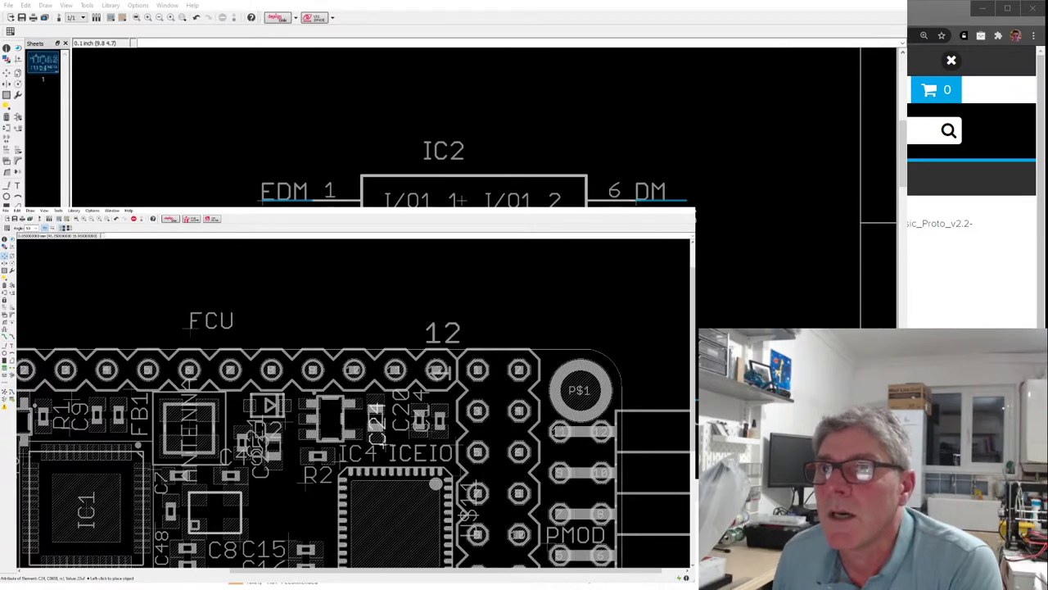
scroll(378, 438, up, 1)
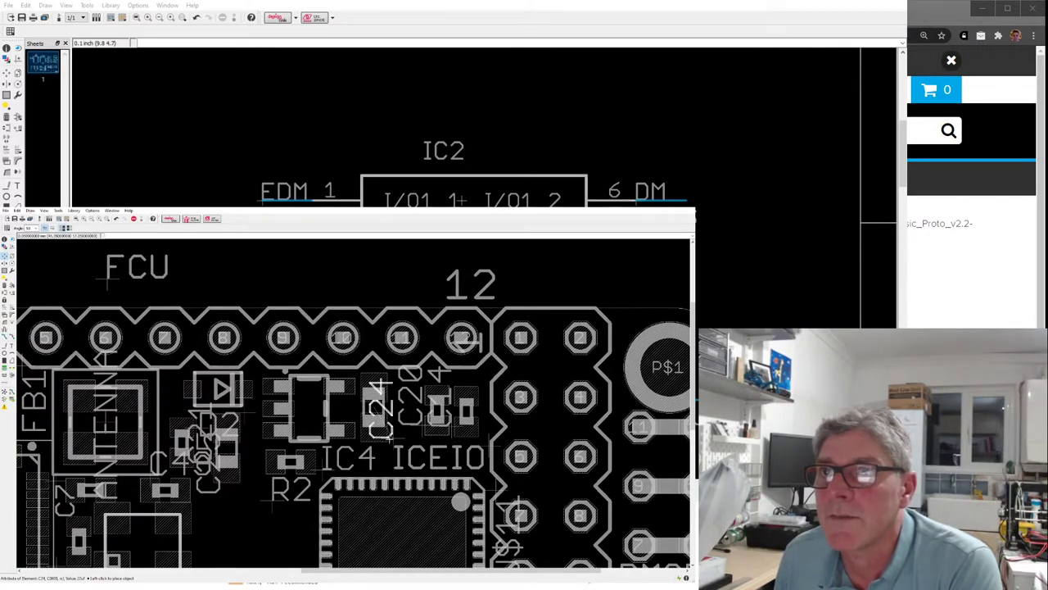
click(379, 409)
click(421, 385)
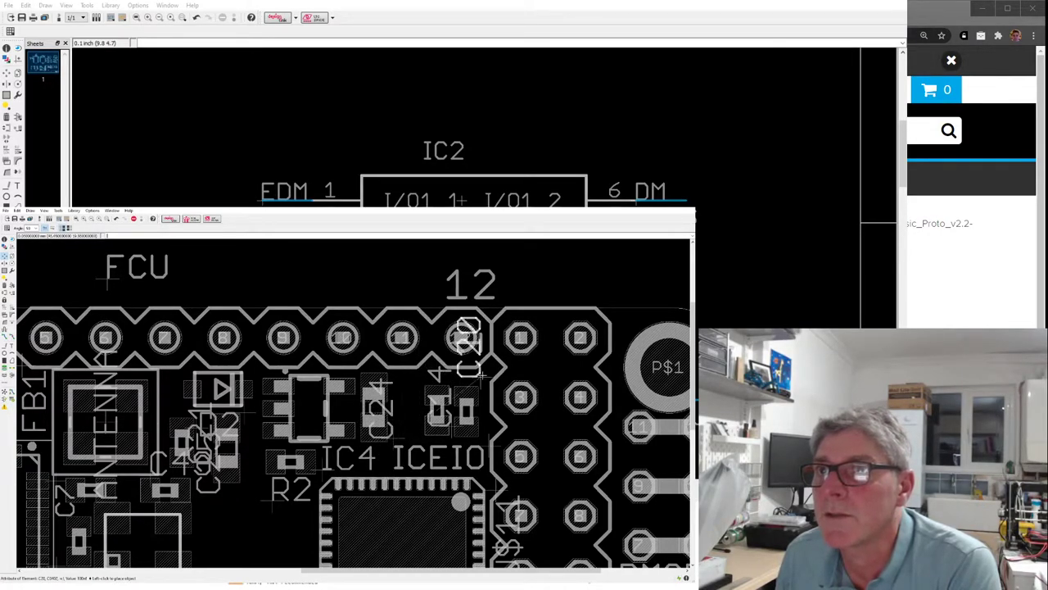
right_click(459, 394)
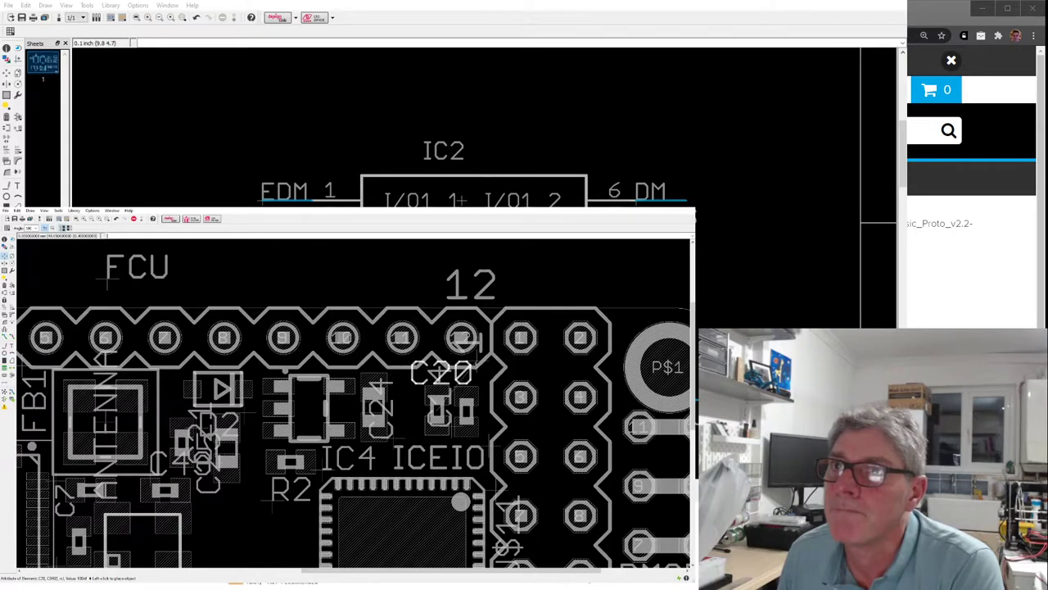
click(488, 361)
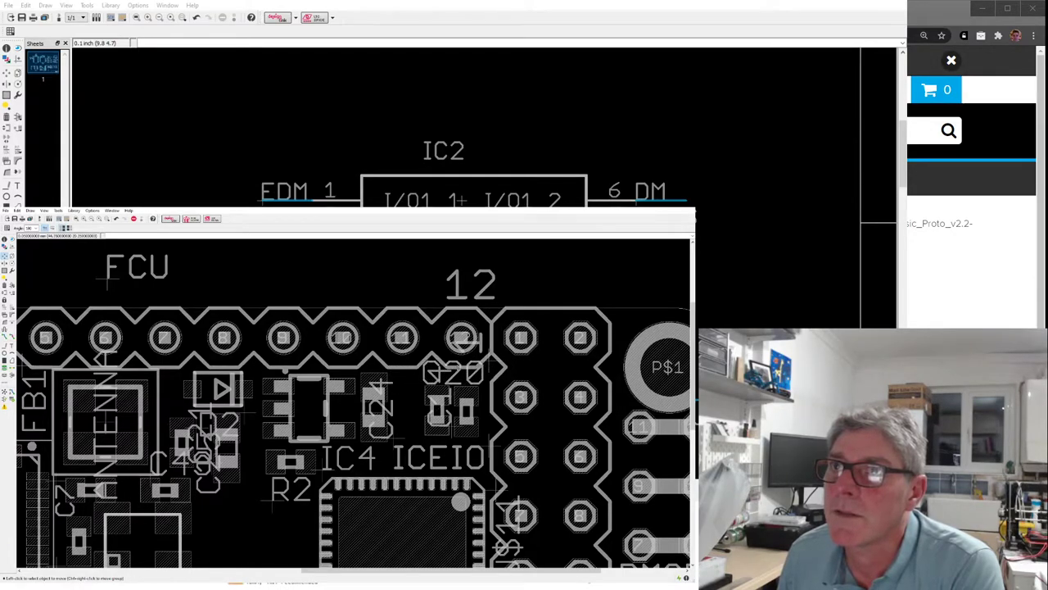
click(385, 410)
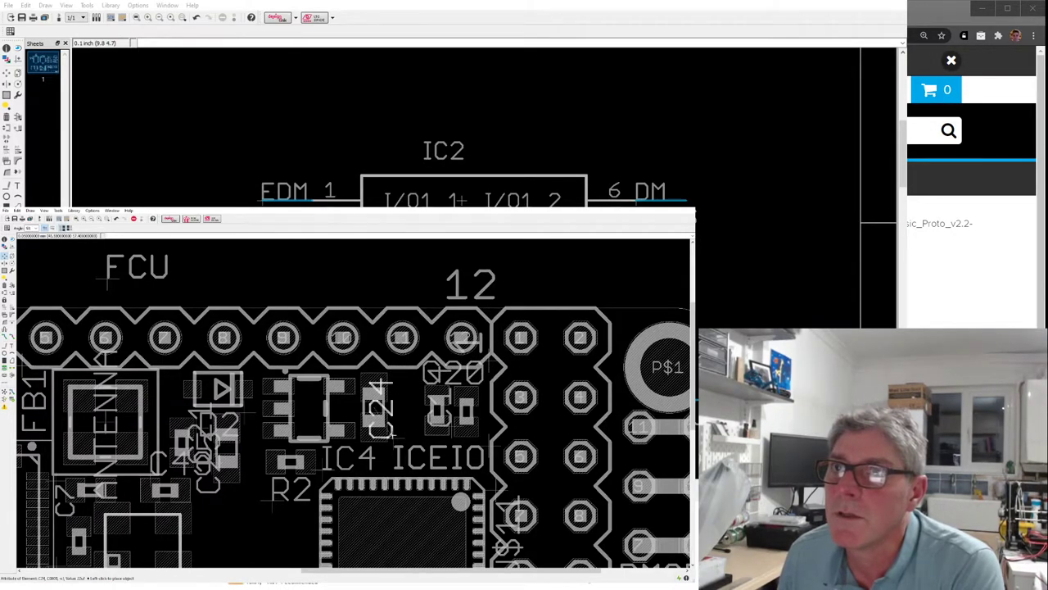
click(416, 435)
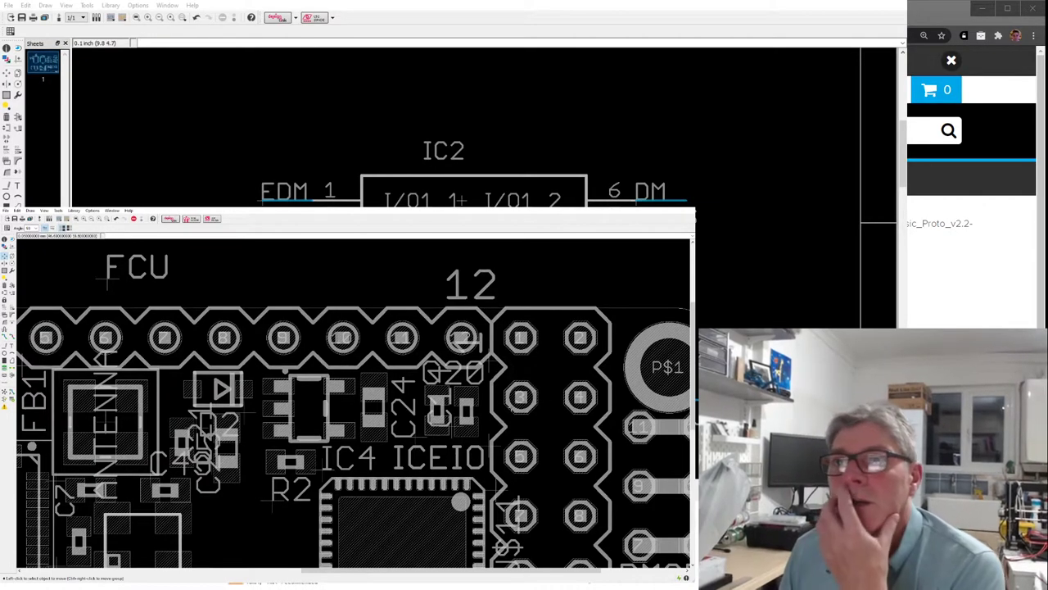
Move the C21 label to a clearer spot lower down.
scroll(370, 474, down, 2)
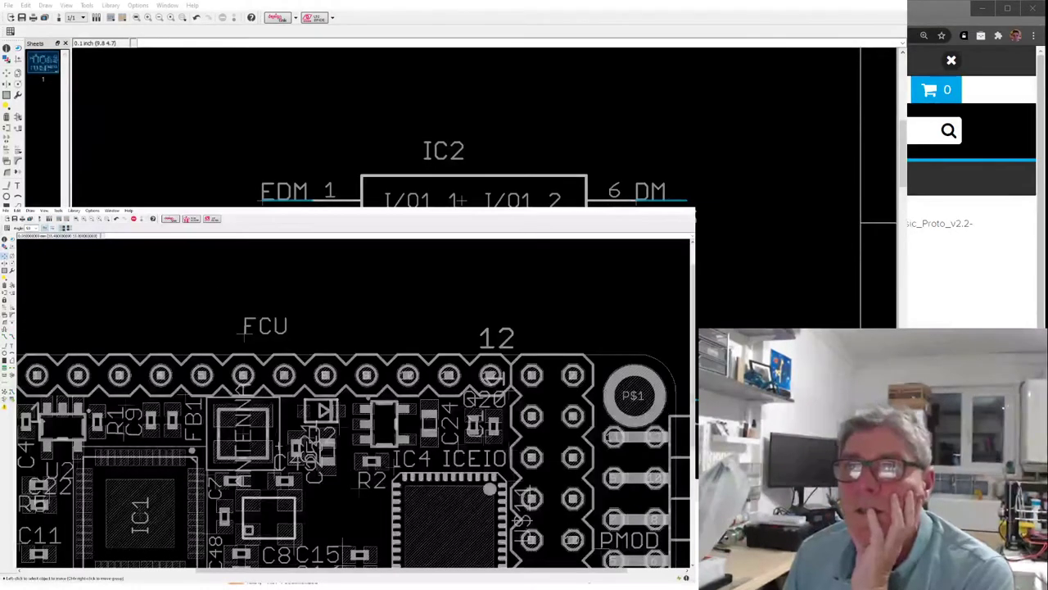
scroll(370, 474, up, 3)
click(340, 446)
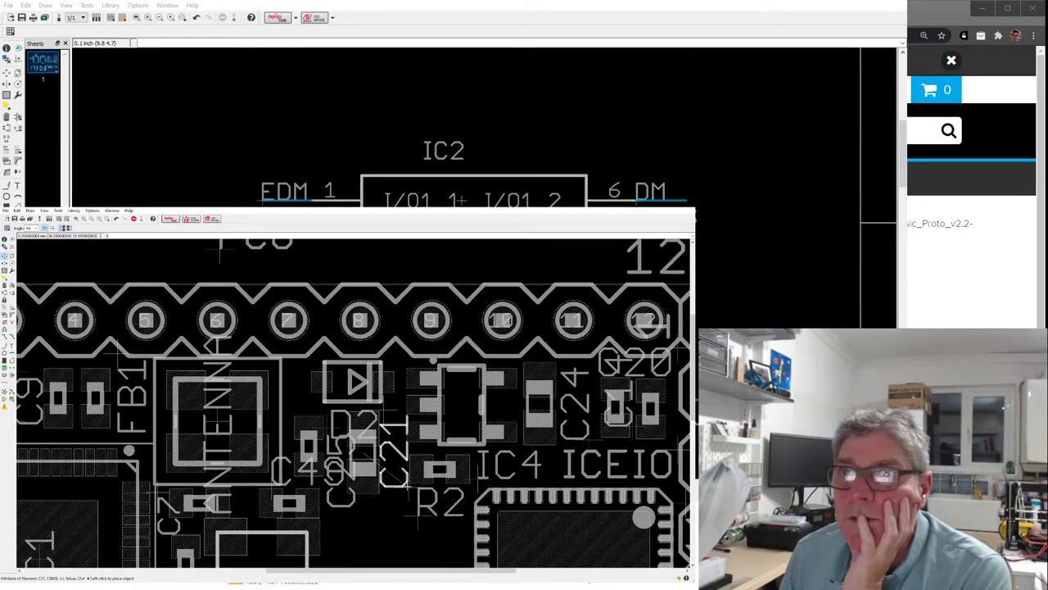
click(404, 483)
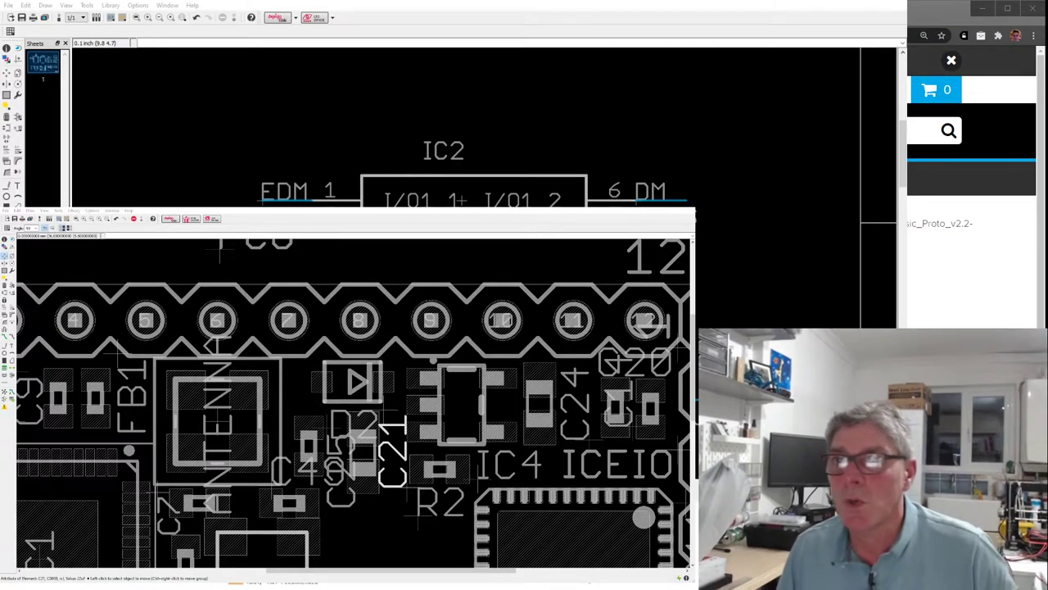
Rotate the D2 label 90° and stand it just left of the diode, near the antenna.
click(380, 411)
click(336, 370)
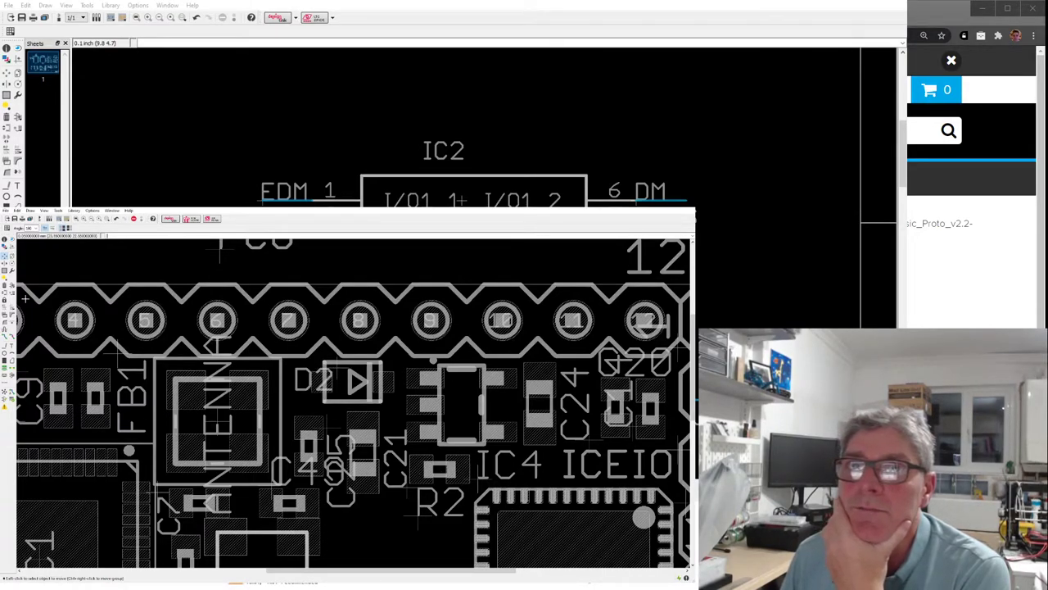
click(337, 373)
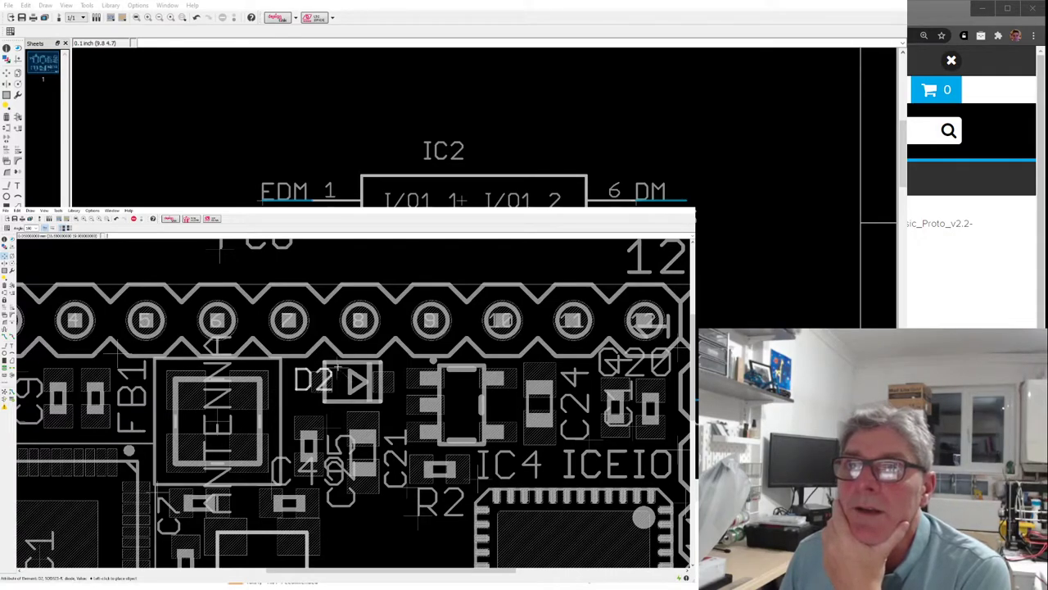
right_click(303, 365)
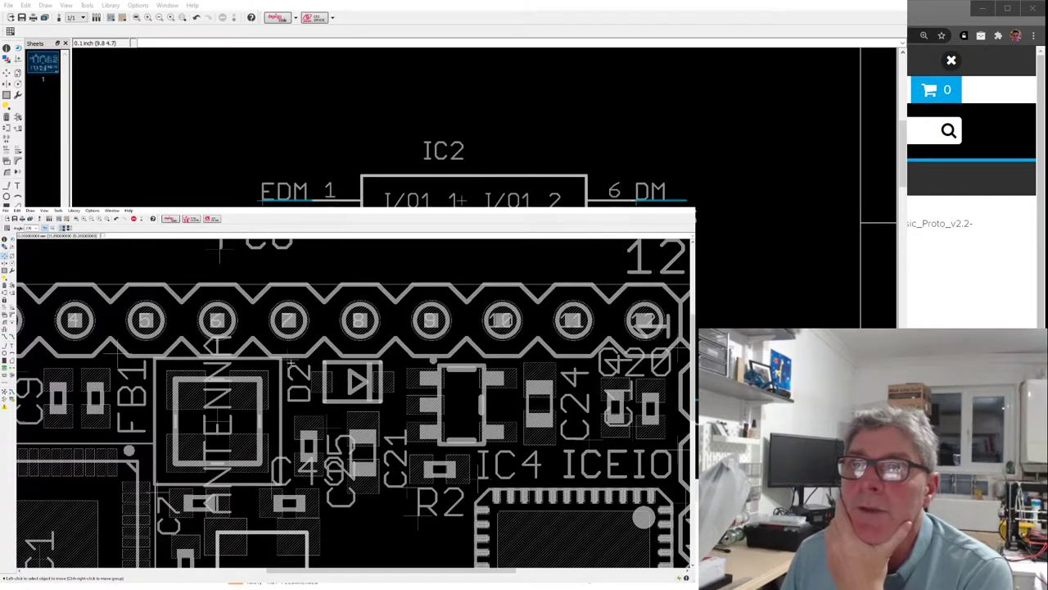
click(288, 362)
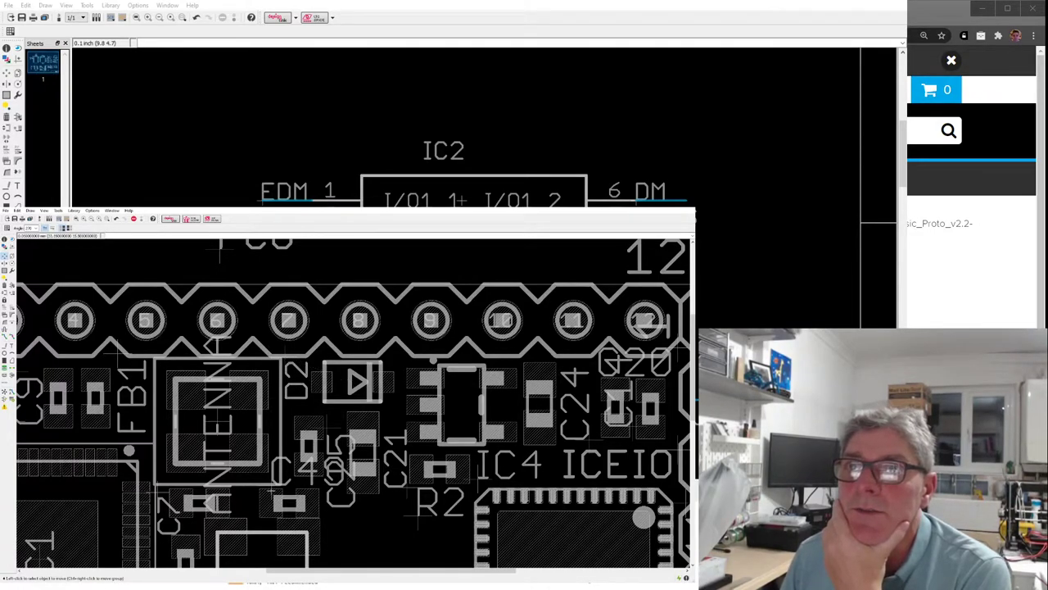
Rotate the C49 label and shift it slightly left in two small moves.
scroll(273, 490, up, 2)
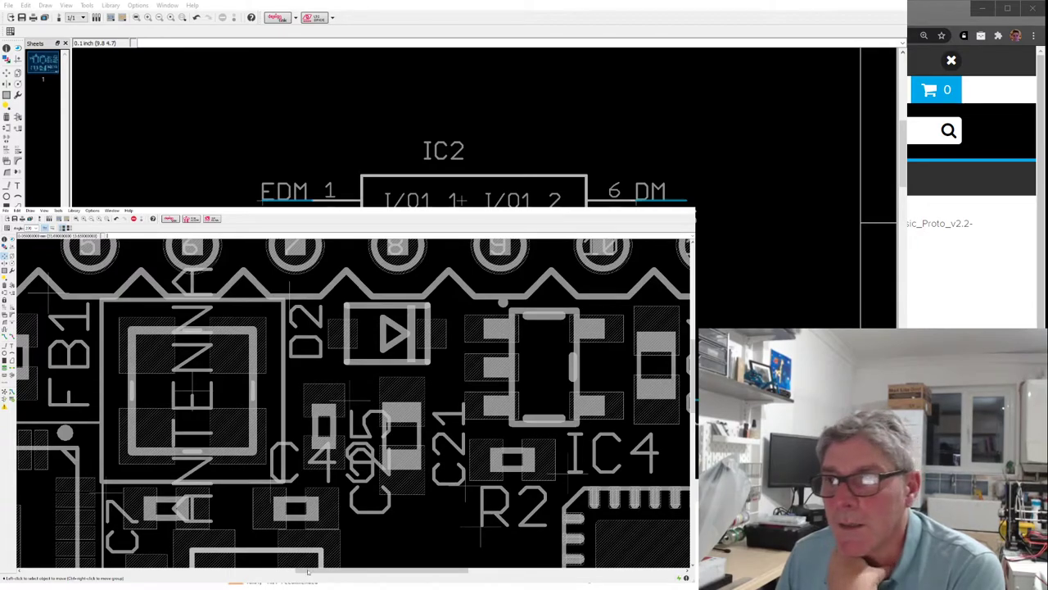
click(294, 461)
right_click(299, 443)
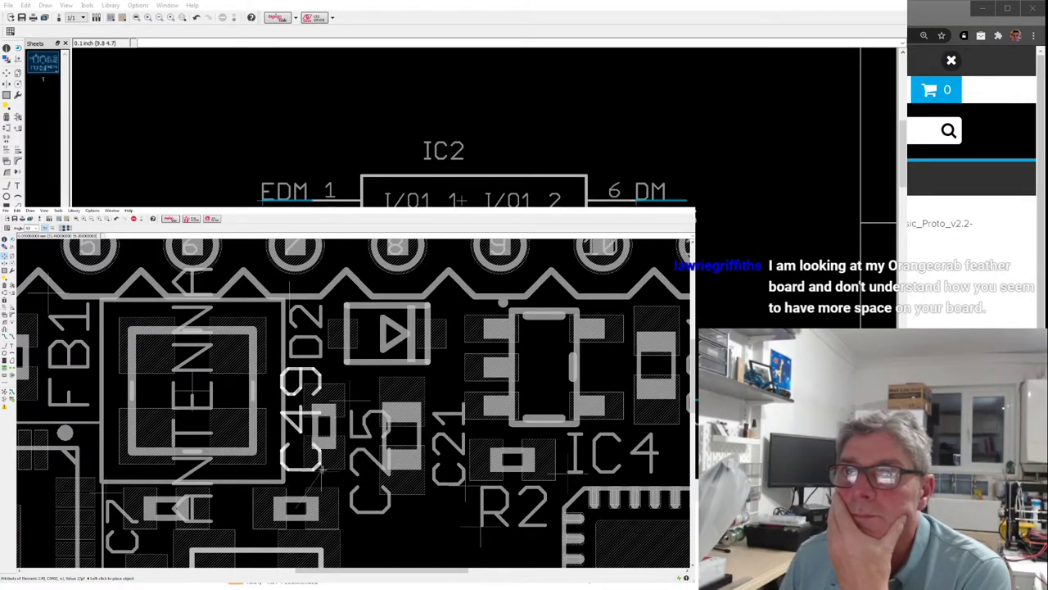
click(320, 468)
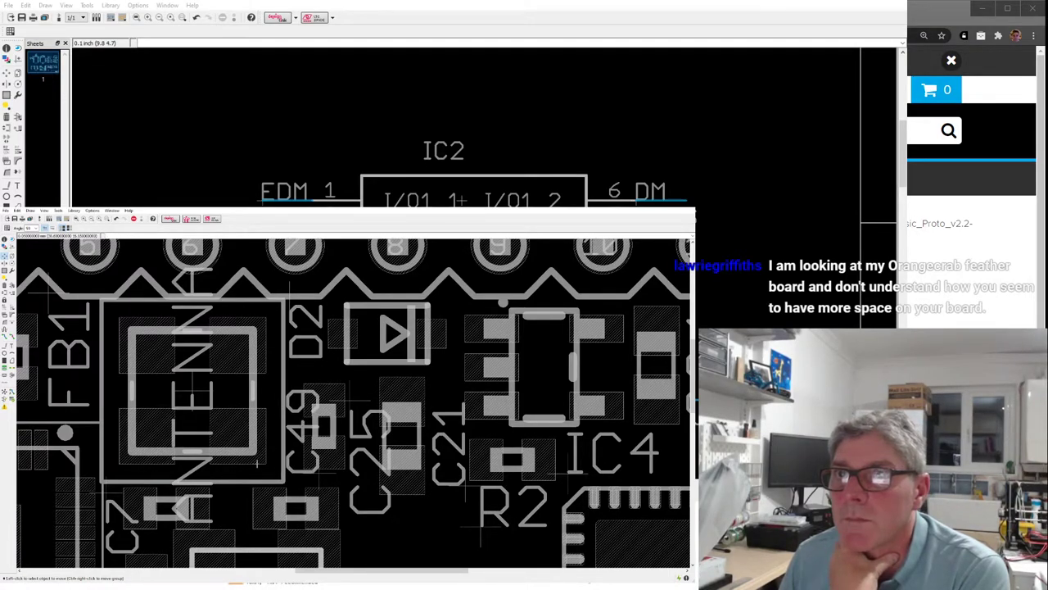
click(317, 472)
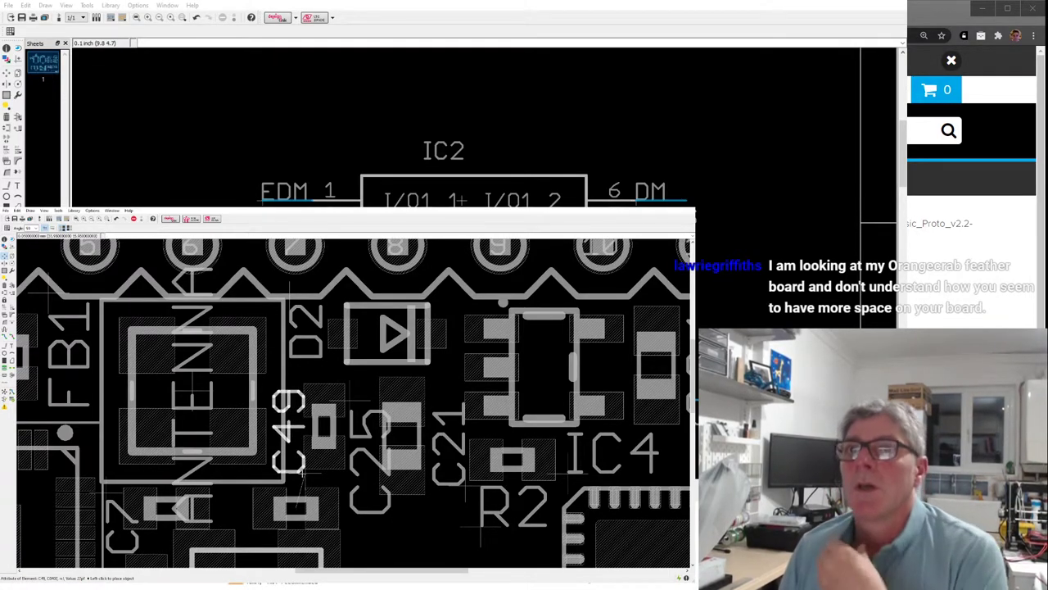
click(303, 473)
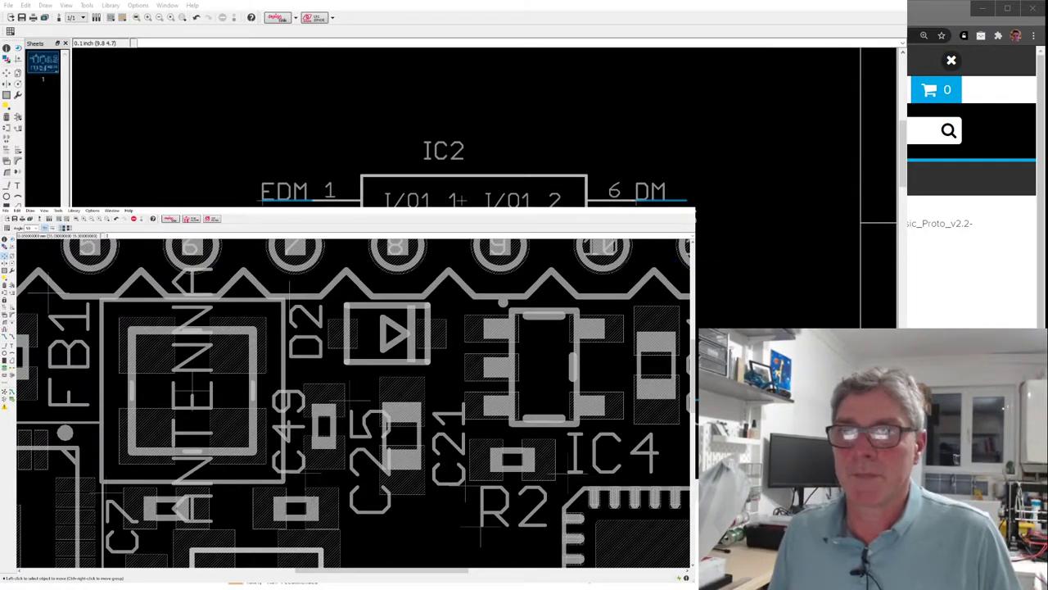
Lay C49 horizontally just below C25, left of R2, then zoom to check clearance.
scroll(287, 486, down, 2)
scroll(285, 439, down, 1)
scroll(309, 414, up, 1)
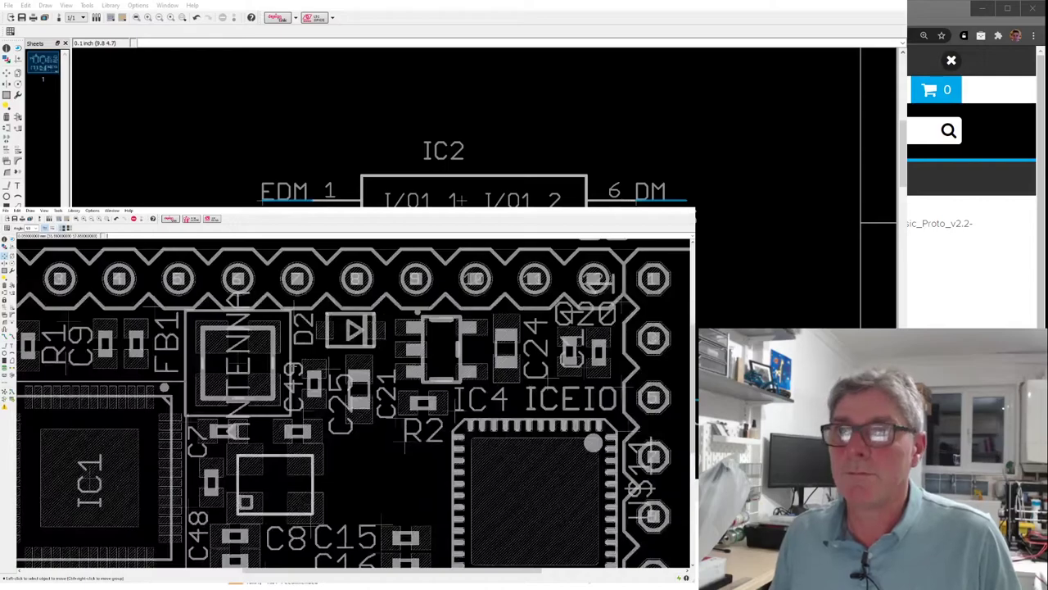
click(308, 416)
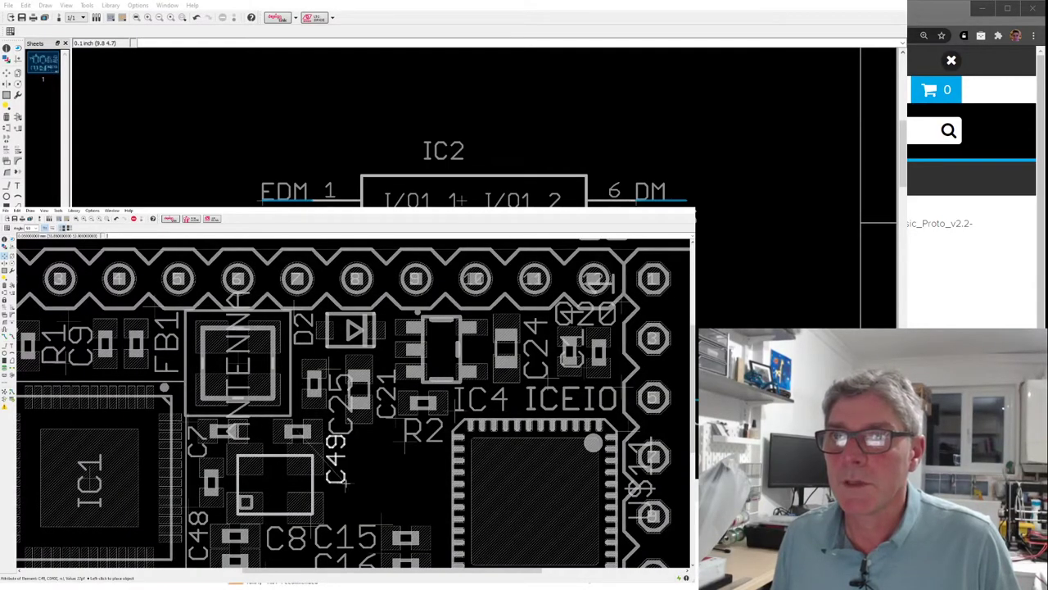
right_click(347, 484)
click(307, 443)
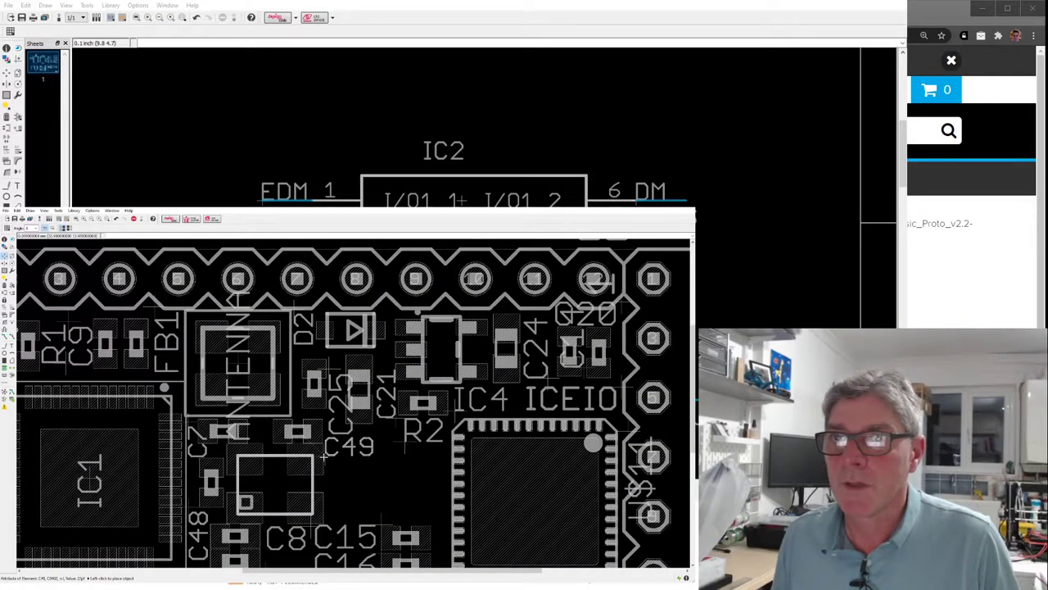
scroll(297, 442, up, 1)
scroll(298, 440, up, 3)
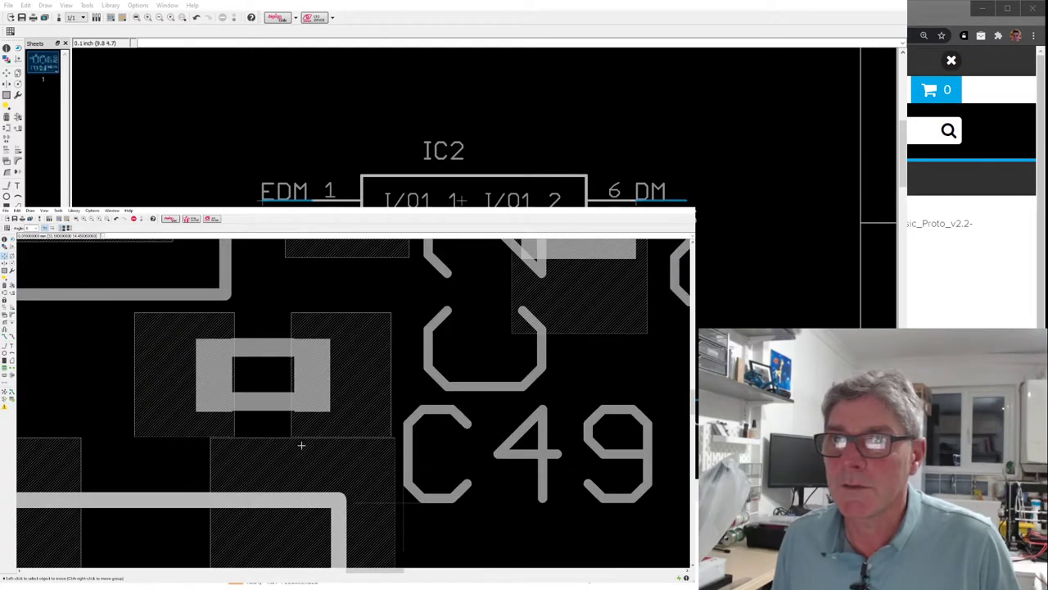
scroll(299, 442, up, 1)
scroll(307, 441, down, 2)
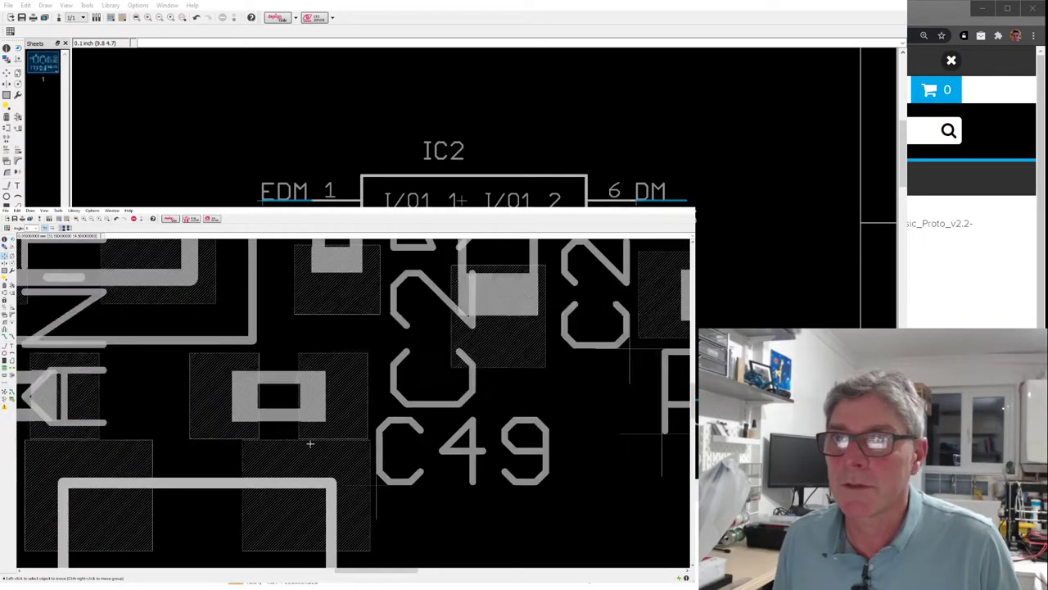
scroll(383, 448, down, 2)
scroll(177, 442, up, 2)
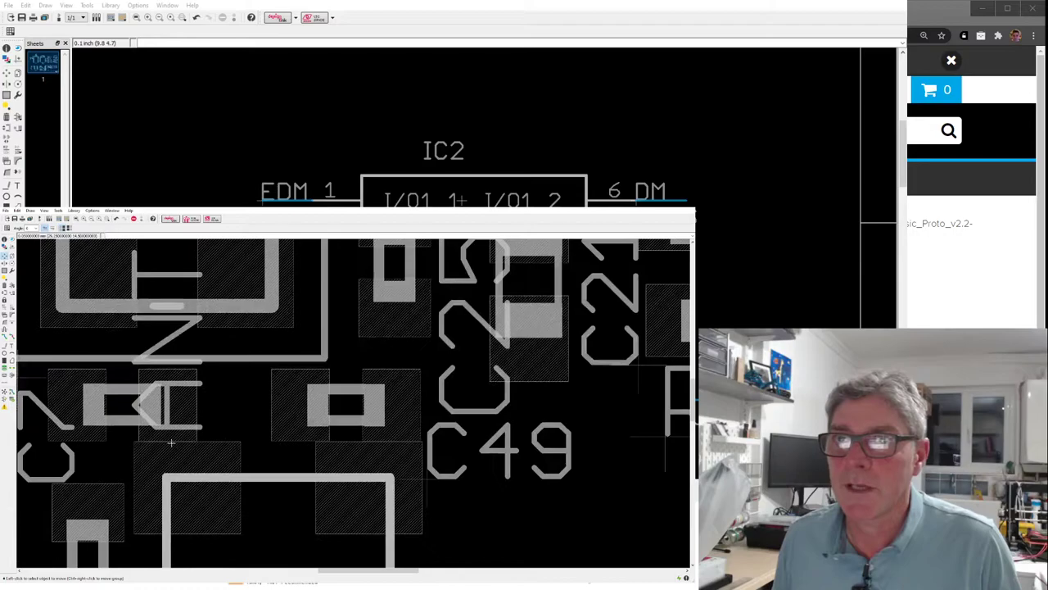
scroll(153, 432, up, 1)
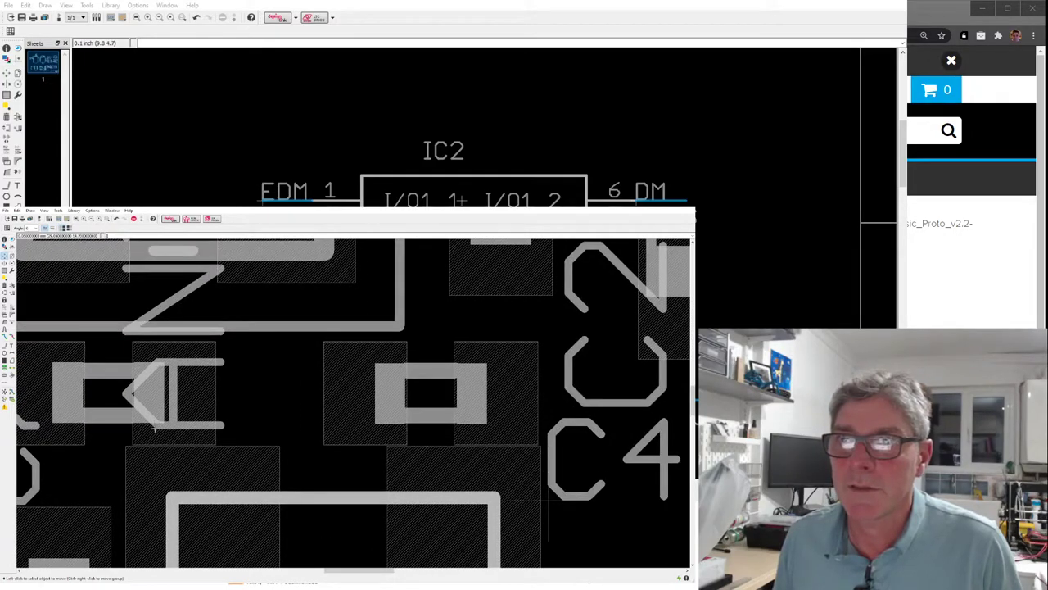
scroll(233, 447, down, 2)
scroll(232, 446, down, 2)
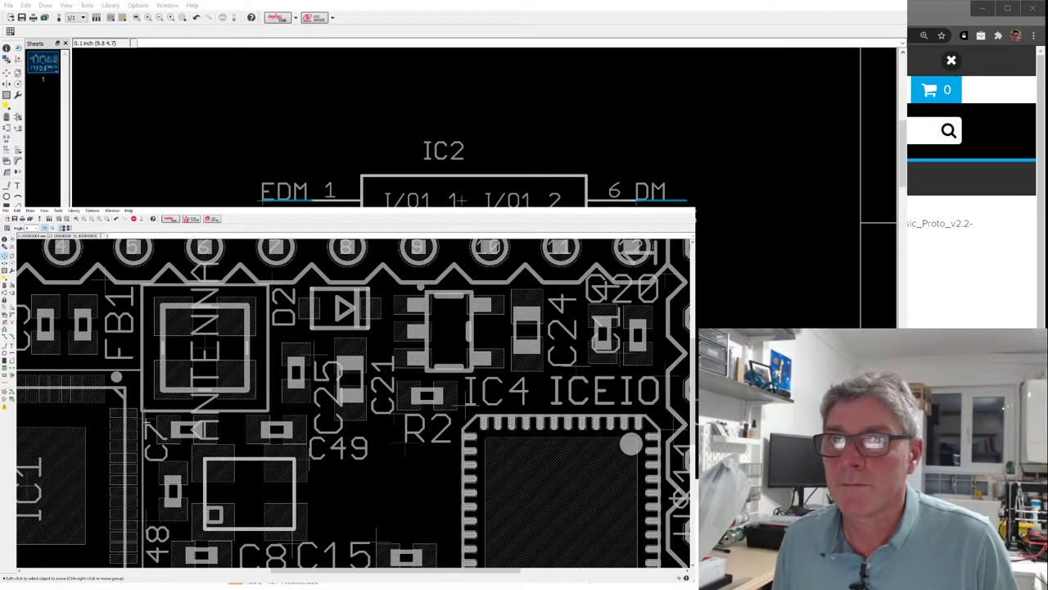
Rotate the C7 label horizontal and place it beside its pads.
click(146, 420)
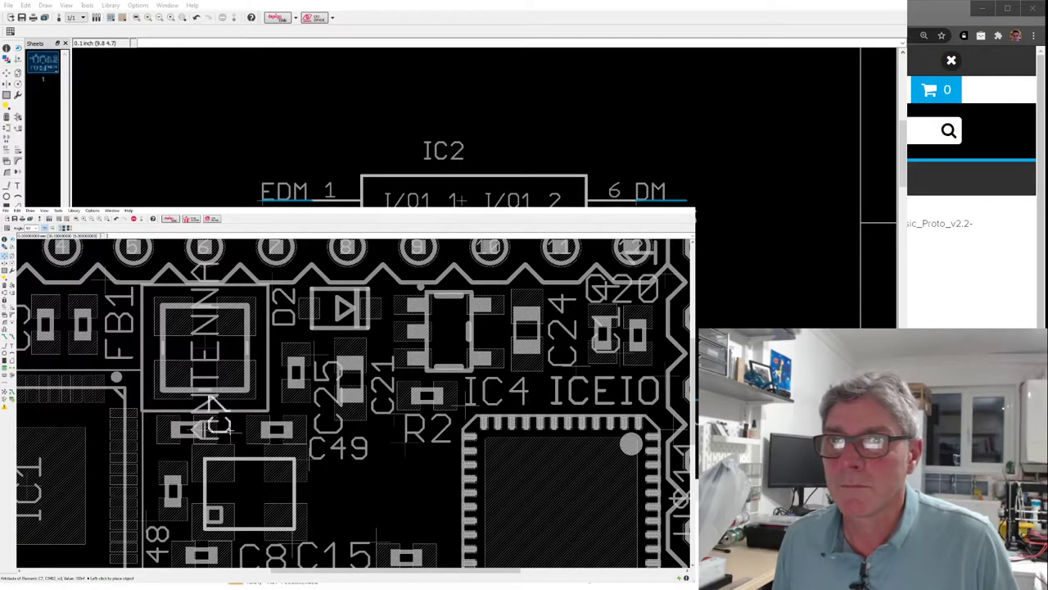
right_click(227, 431)
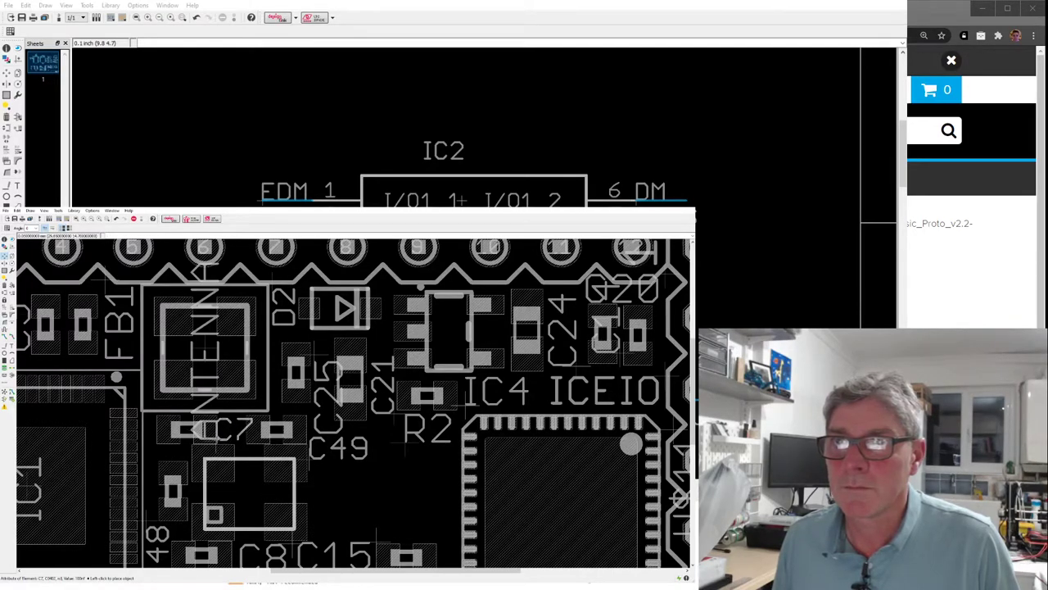
click(209, 429)
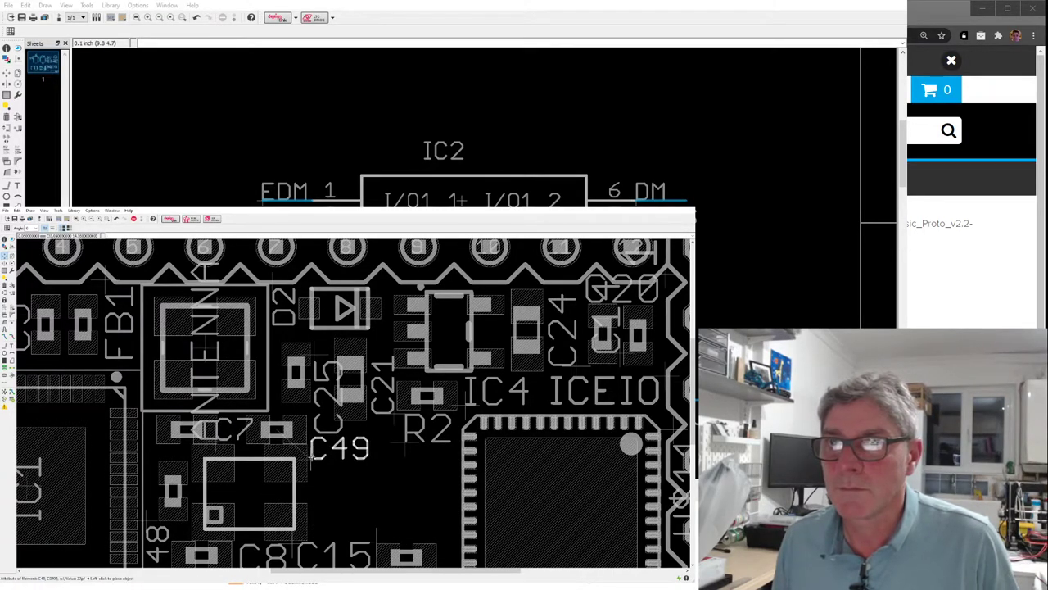
Nudge the vertical C25 and C21 labels upward between D2 and IC4, clear of pads.
click(311, 421)
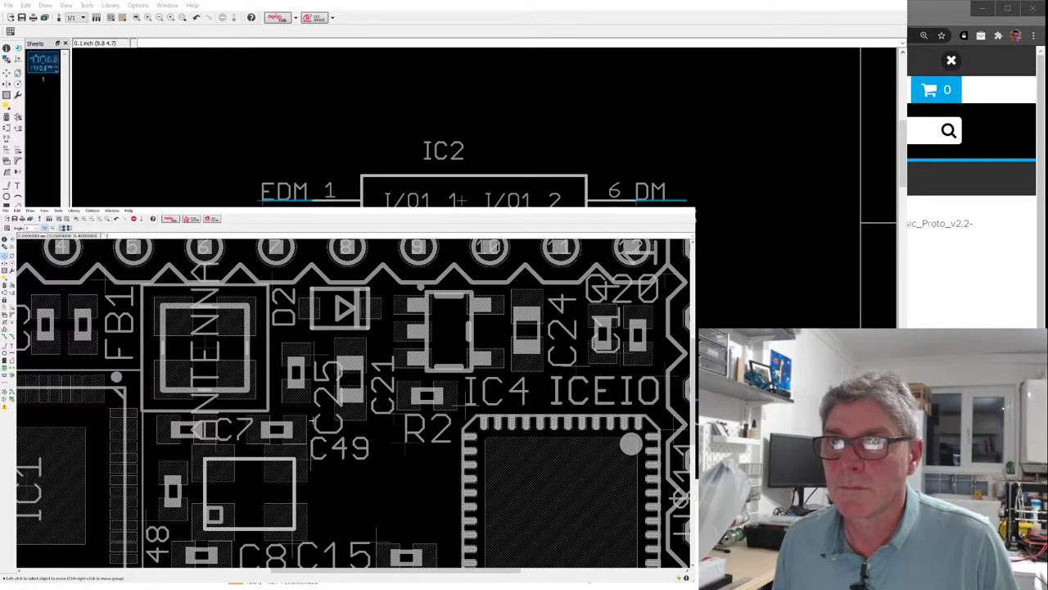
click(311, 338)
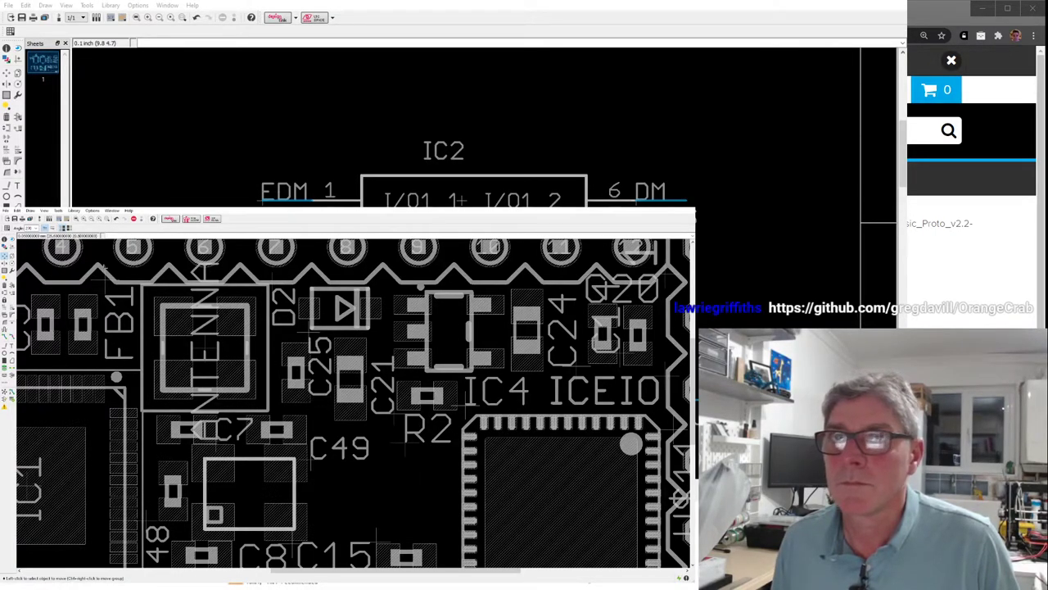
click(316, 339)
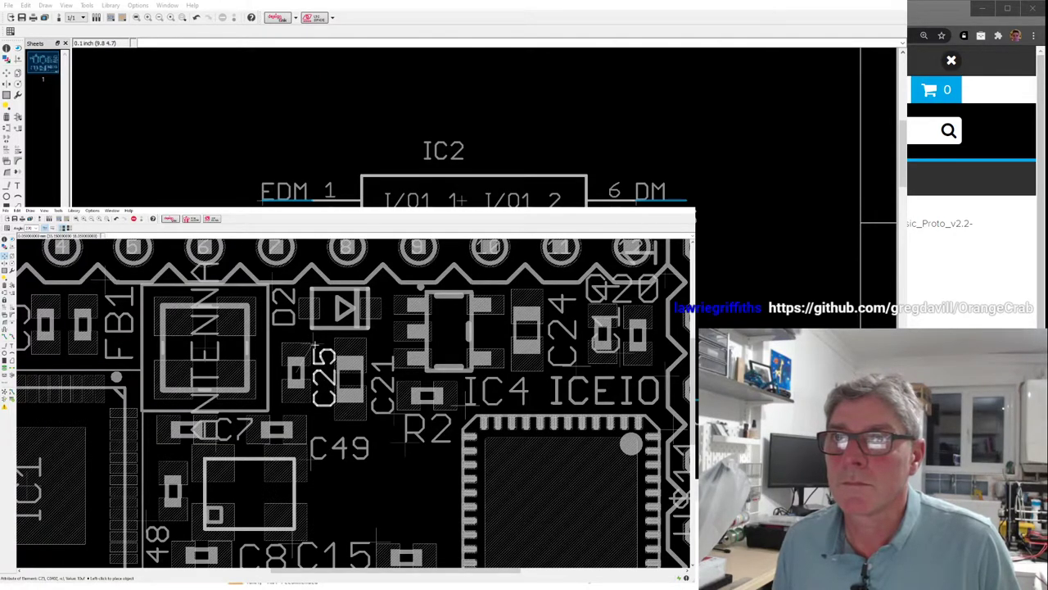
click(315, 348)
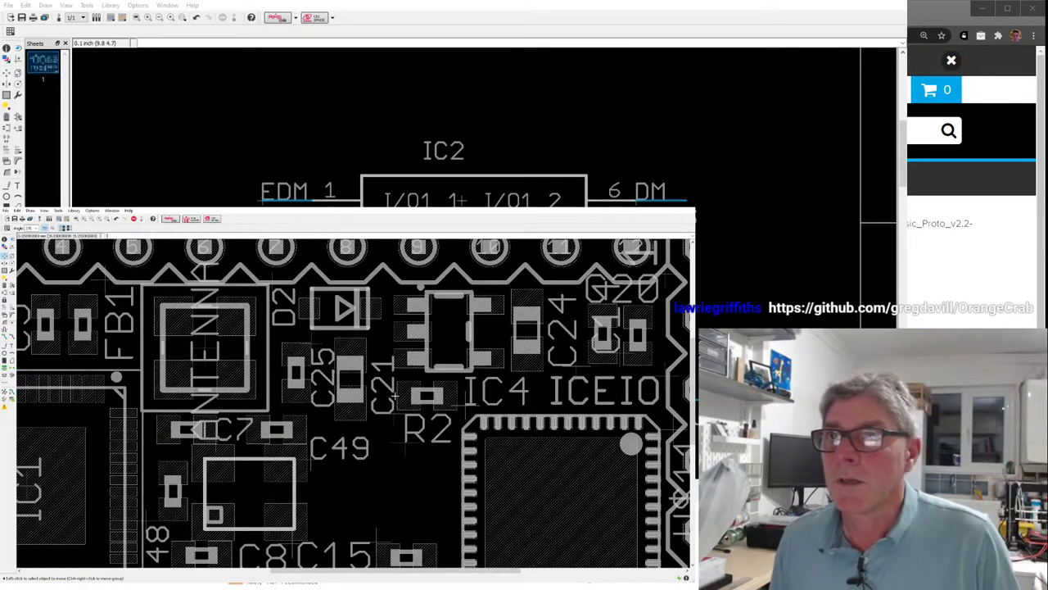
click(395, 409)
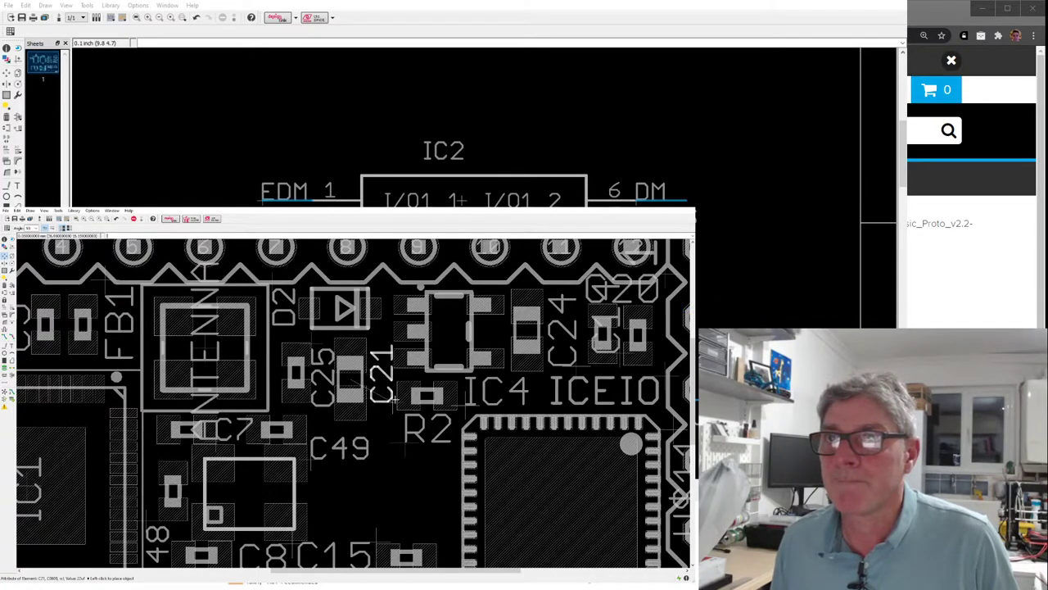
click(393, 396)
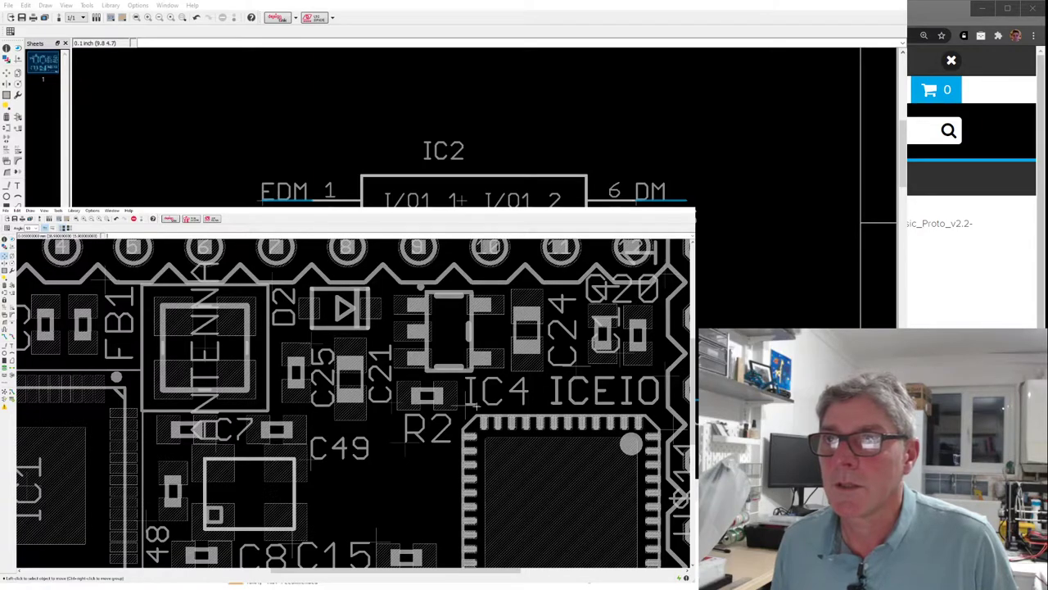
scroll(473, 404, down, 5)
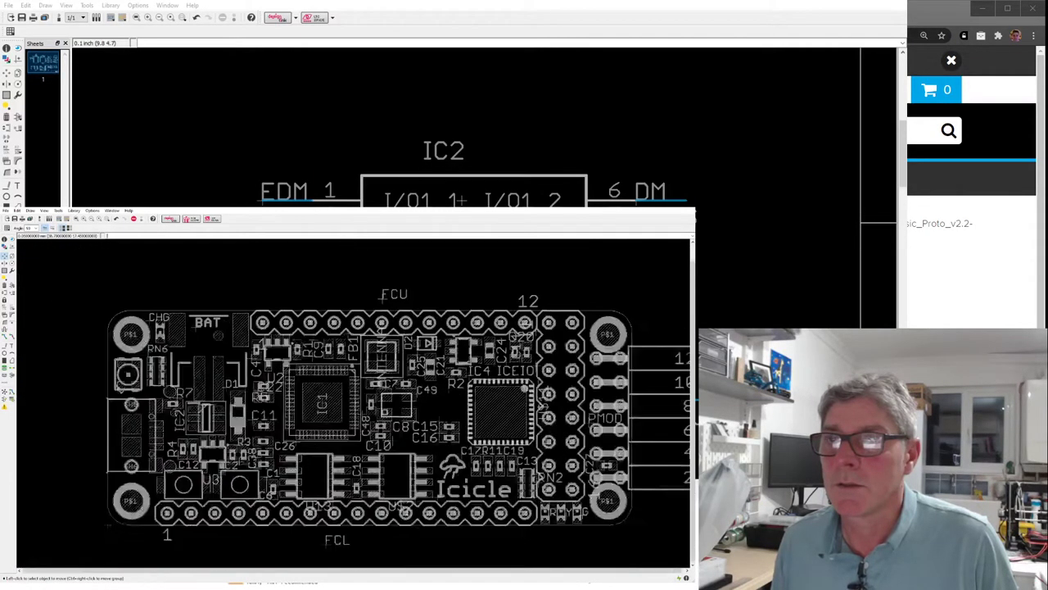
scroll(405, 434, up, 3)
scroll(406, 434, up, 2)
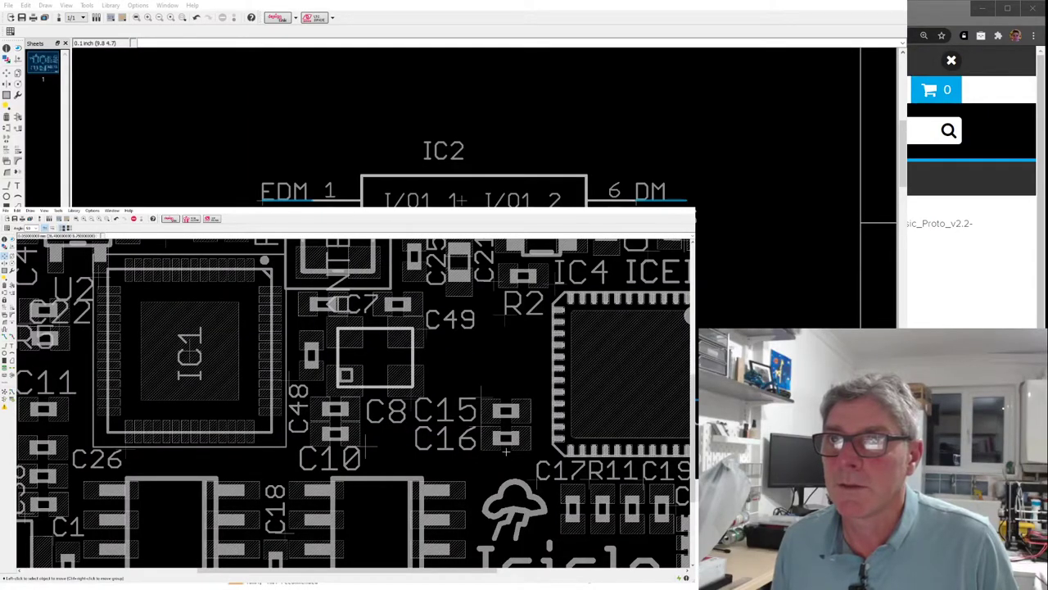
scroll(507, 449, down, 4)
scroll(388, 337, up, 4)
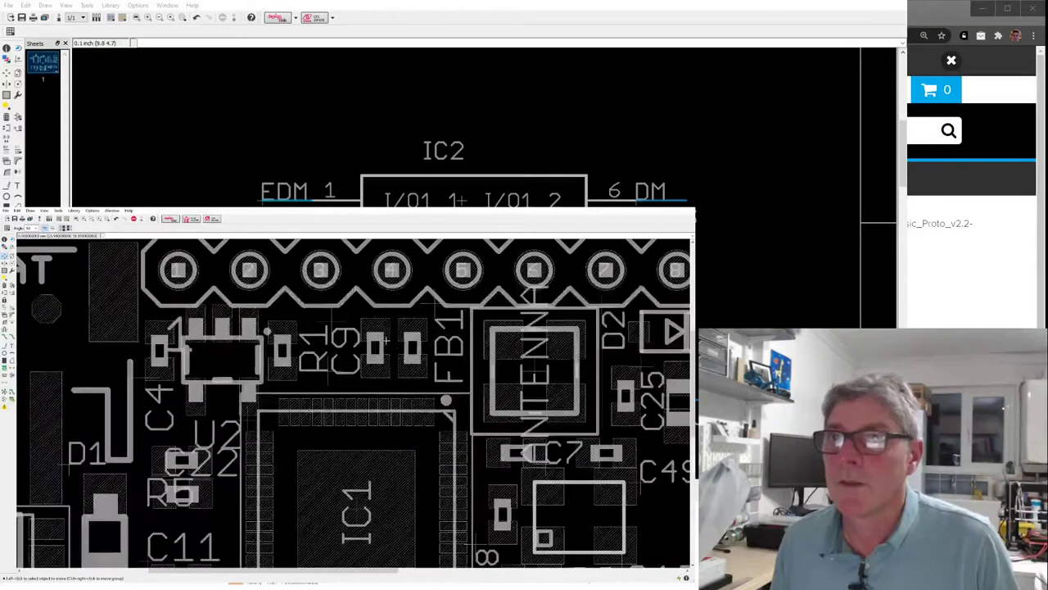
scroll(391, 346, down, 4)
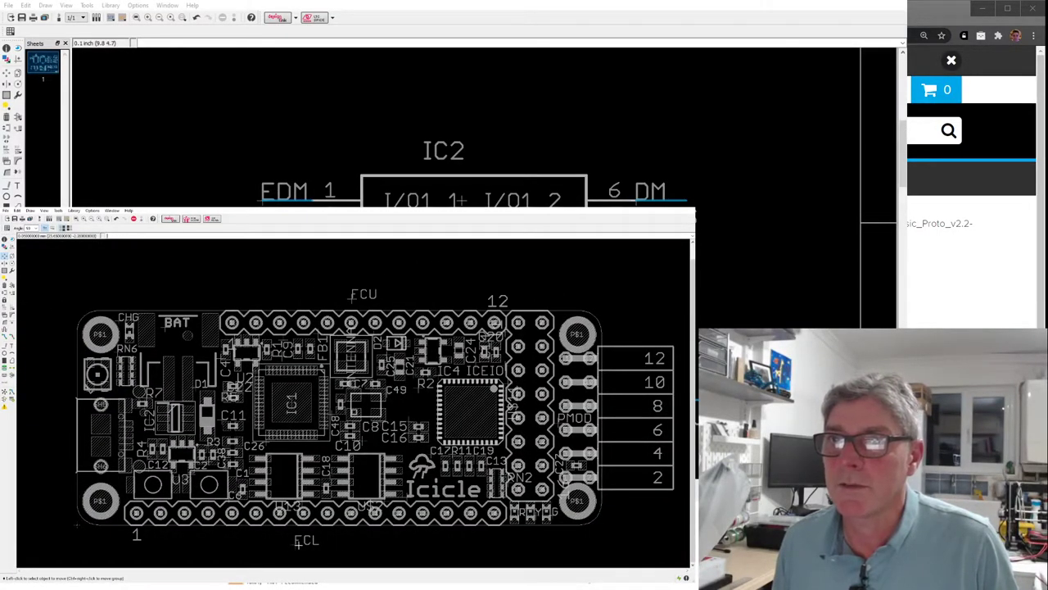
Delete the FCL text below the board and the FCU text above it.
click(309, 557)
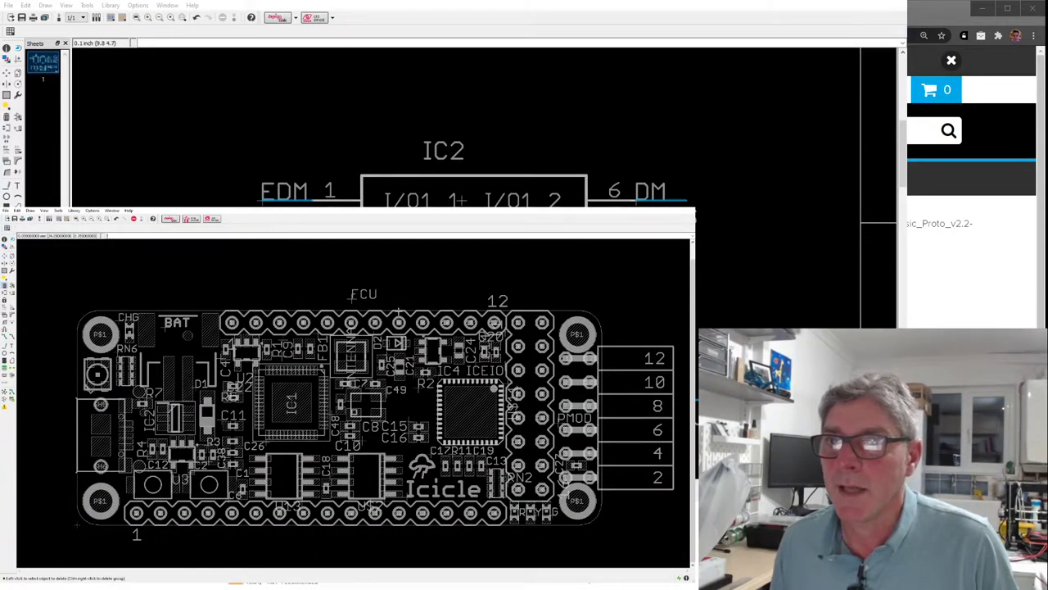
click(346, 293)
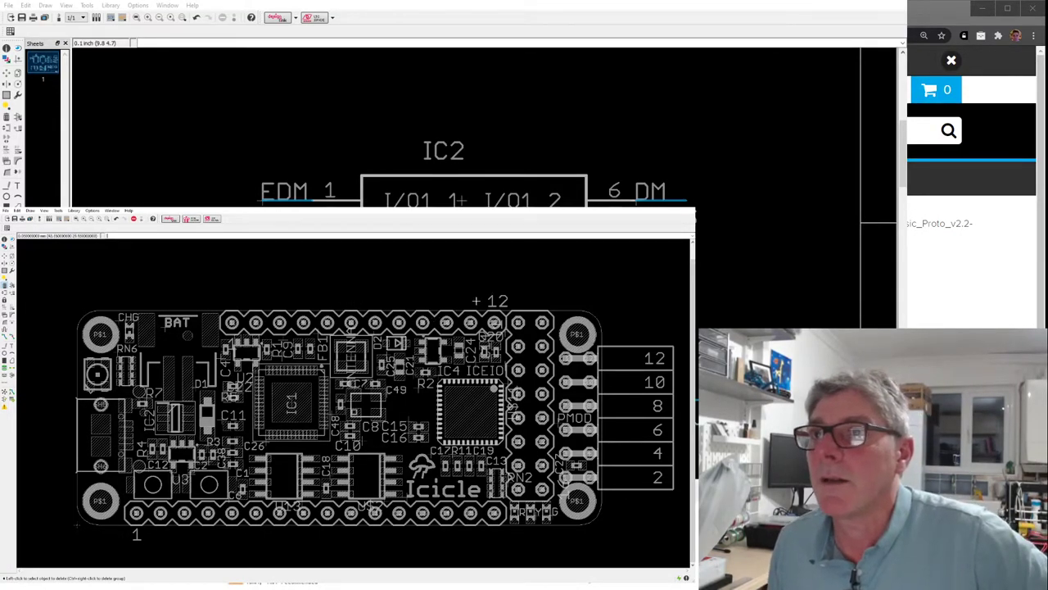
scroll(492, 337, up, 2)
scroll(447, 326, down, 1)
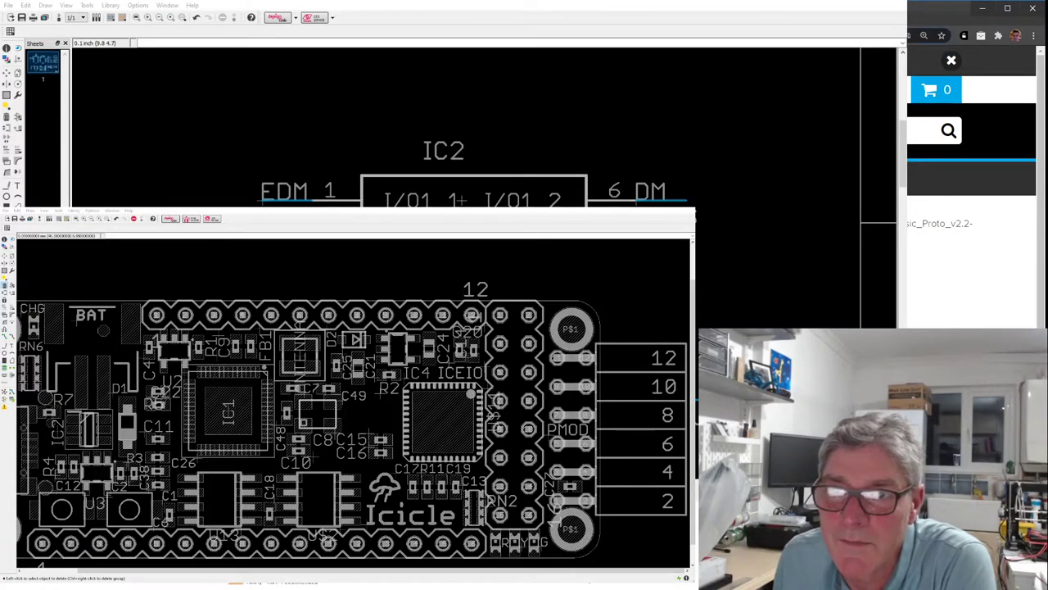
Load the 1bitsquared.de OrangeCrab product page in a fresh browser tab.
key(ctrl+t)
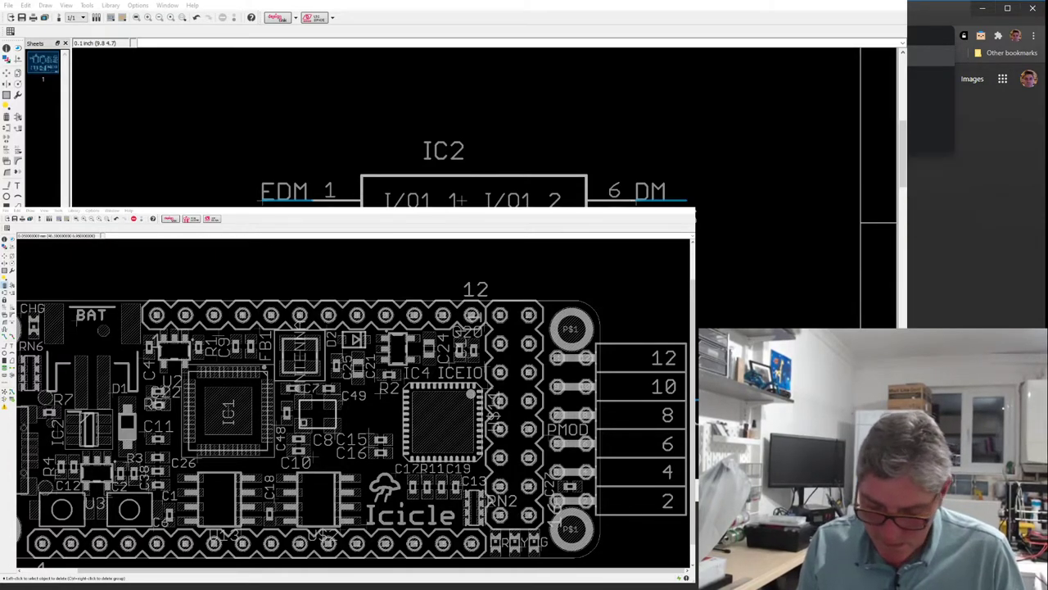
key(Return)
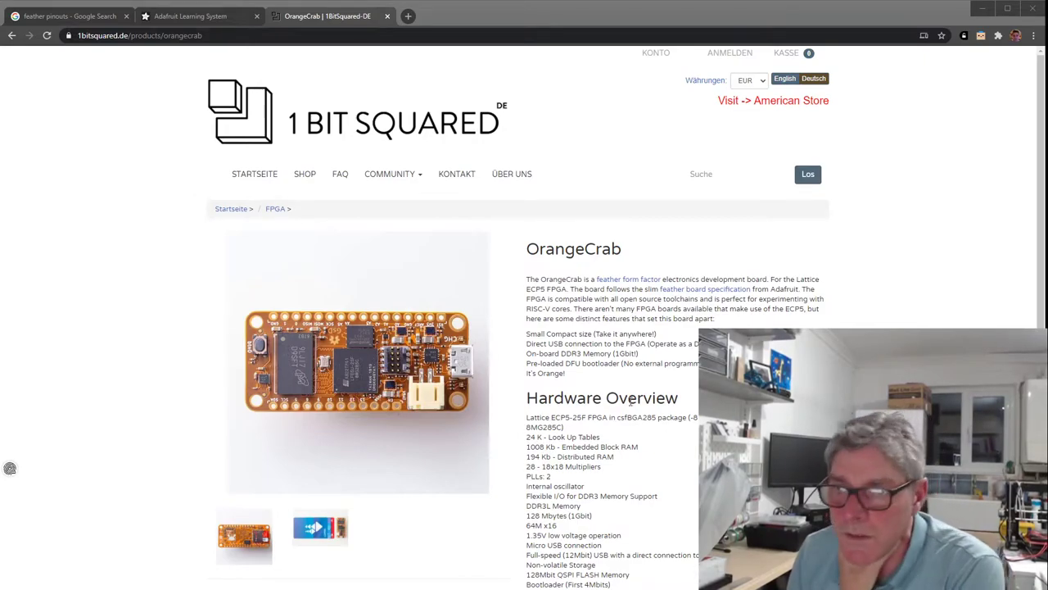
Browse down the OrangeCrab page, then jump back to the board photo and description at the top.
scroll(585, 376, down, 2)
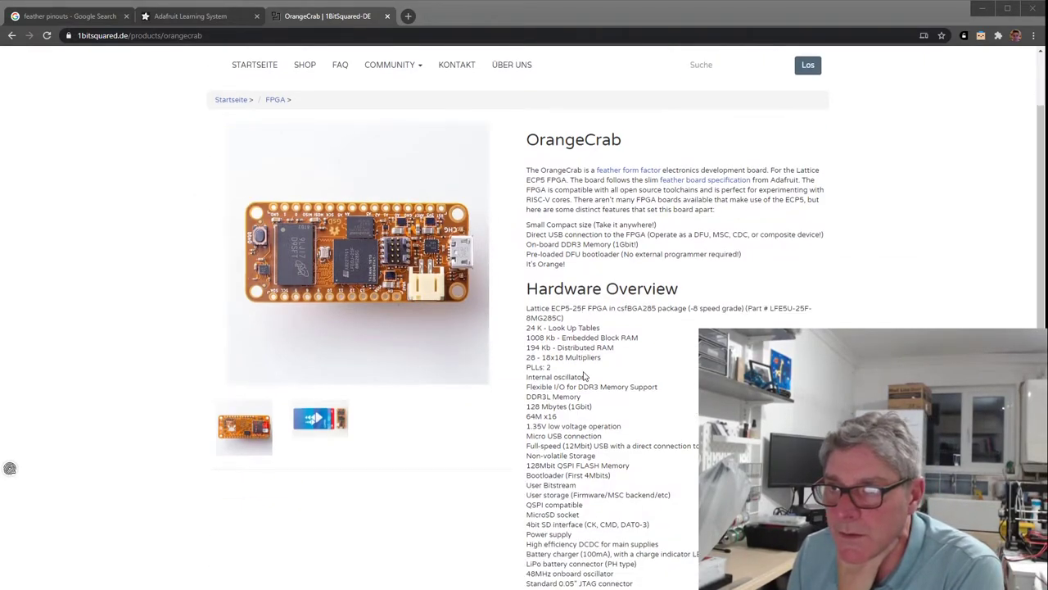
scroll(584, 376, down, 3)
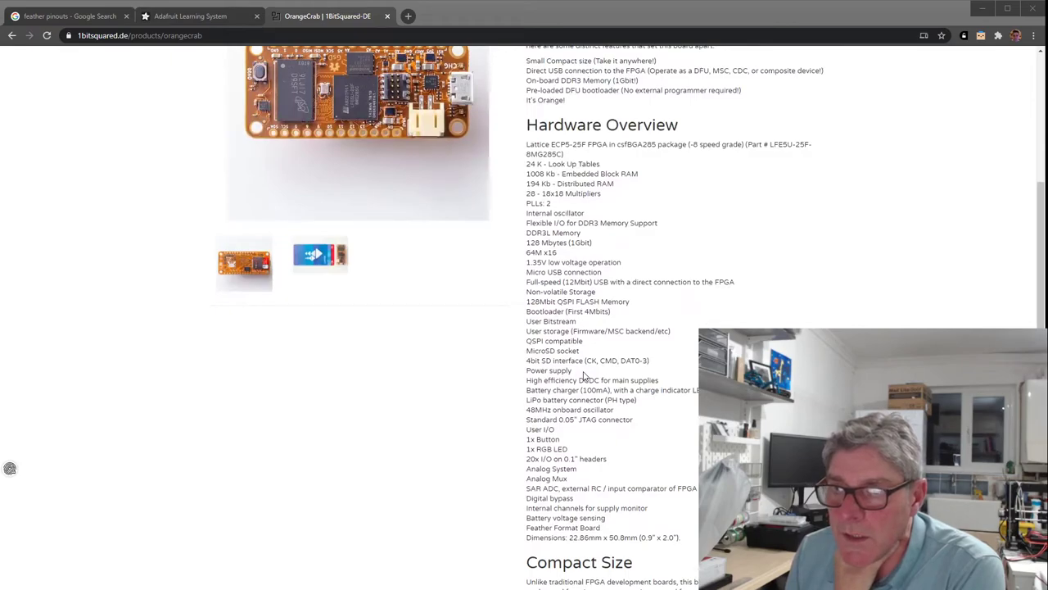
scroll(585, 376, up, 5)
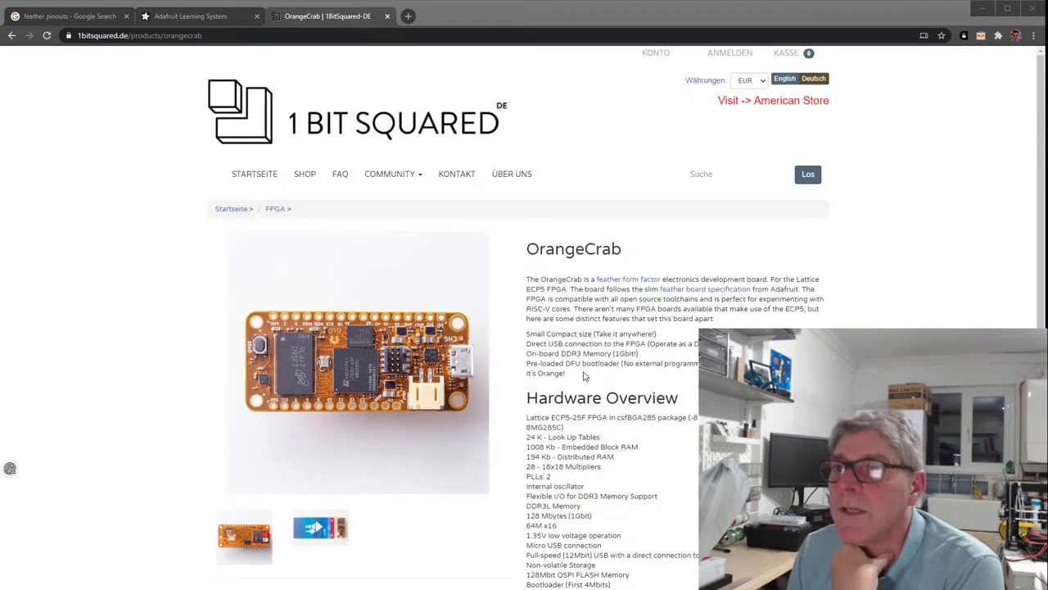
scroll(585, 376, down, 3)
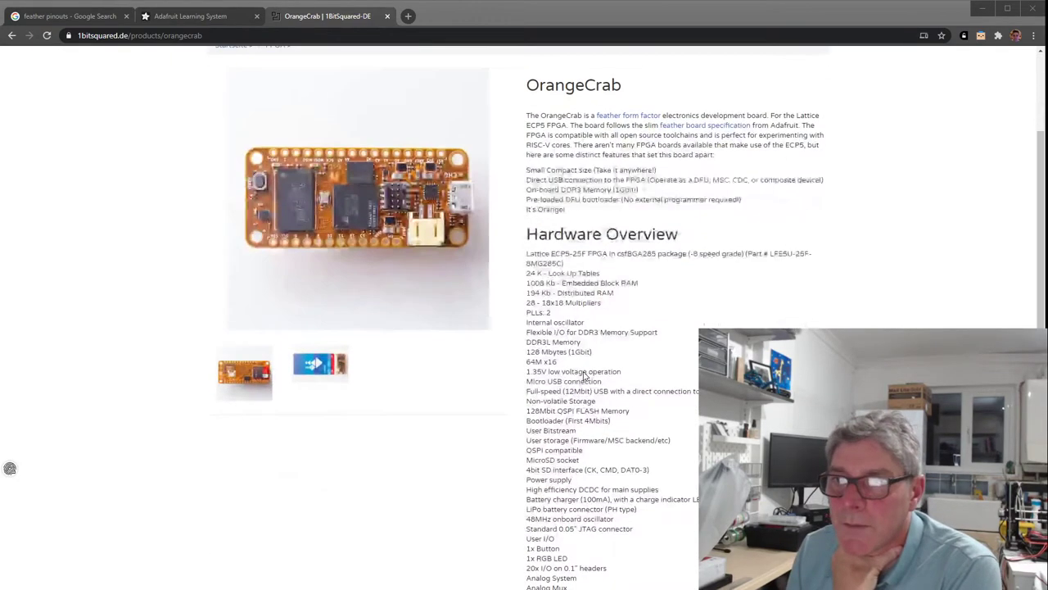
scroll(585, 376, down, 9)
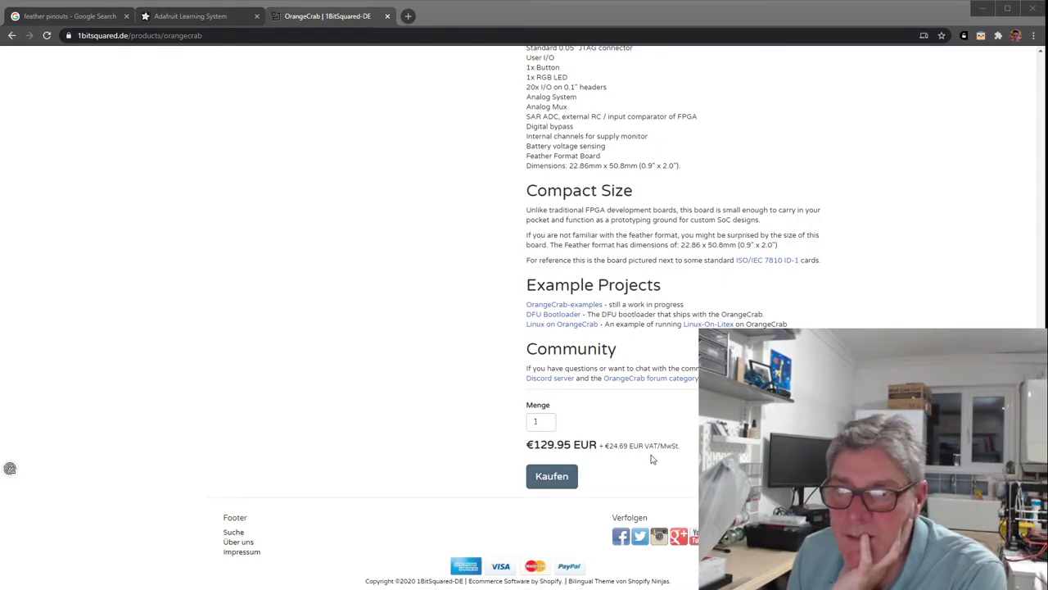
click(551, 477)
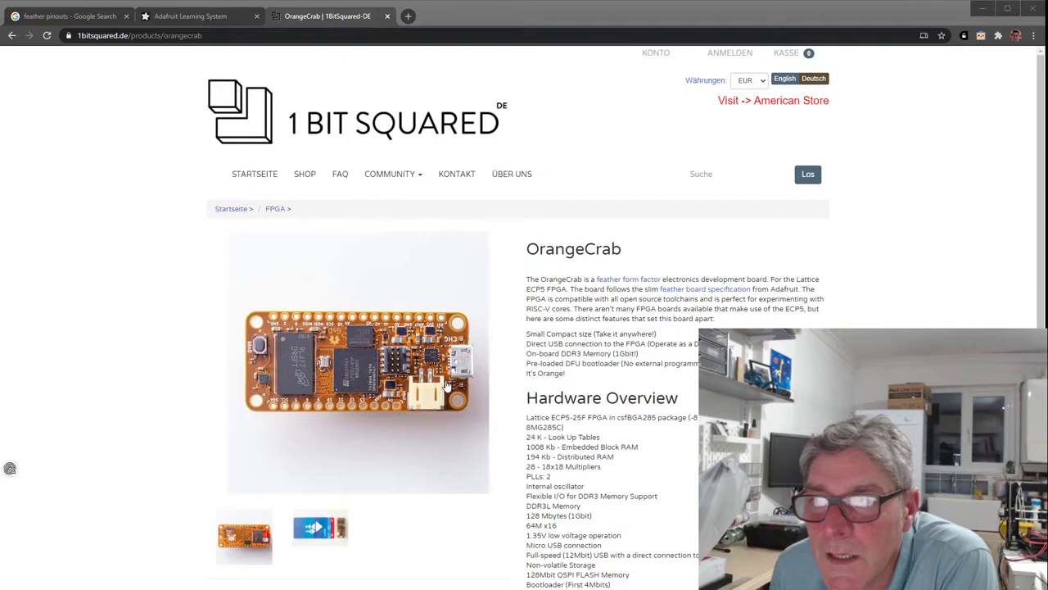
scroll(448, 385, down, 7)
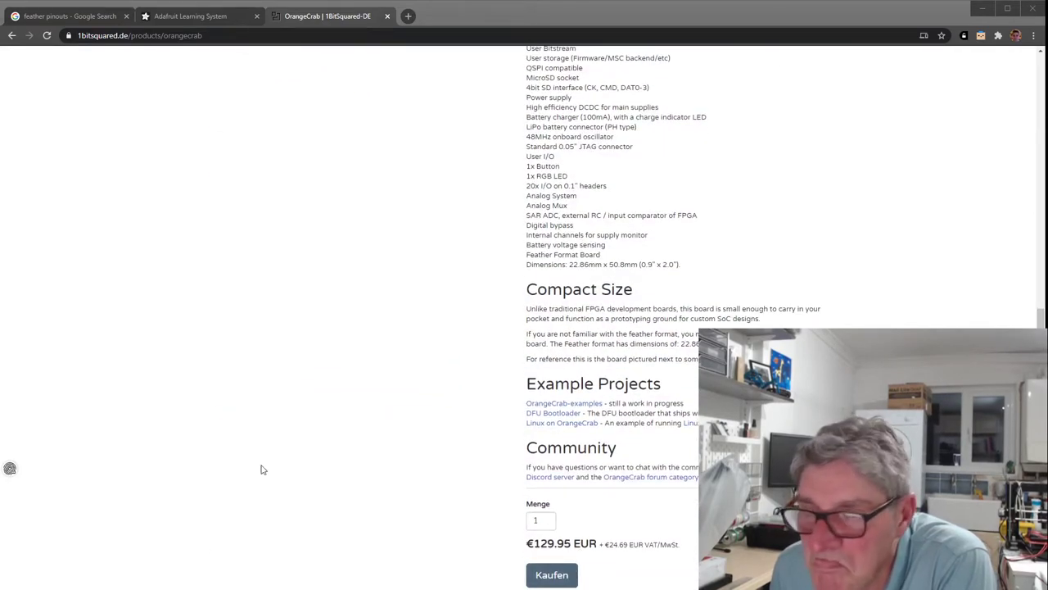
scroll(310, 413, up, 2)
scroll(311, 414, up, 2)
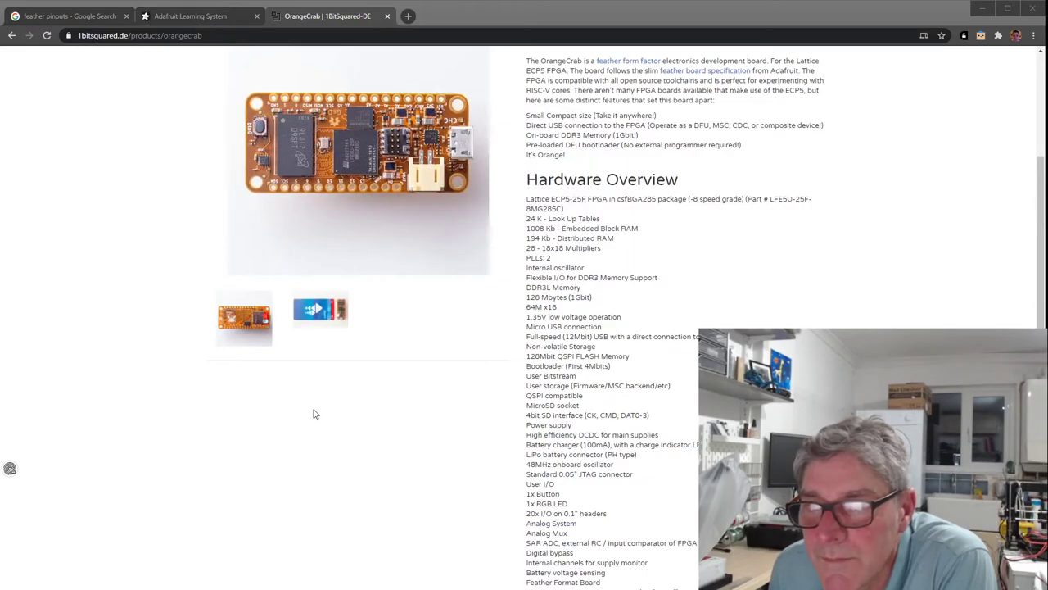
scroll(391, 354, up, 3)
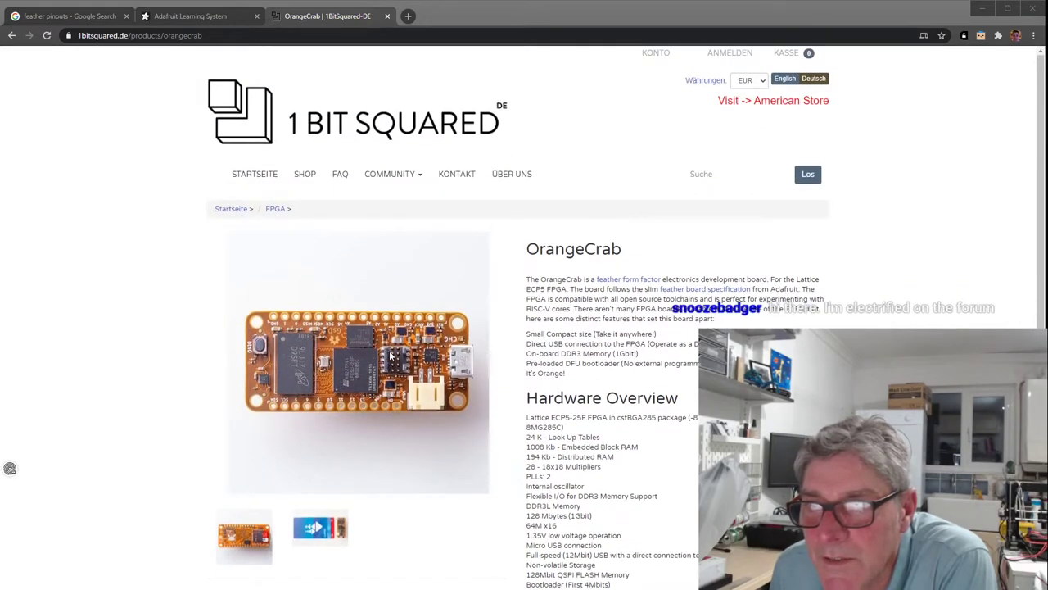
scroll(391, 353, down, 3)
scroll(390, 353, up, 2)
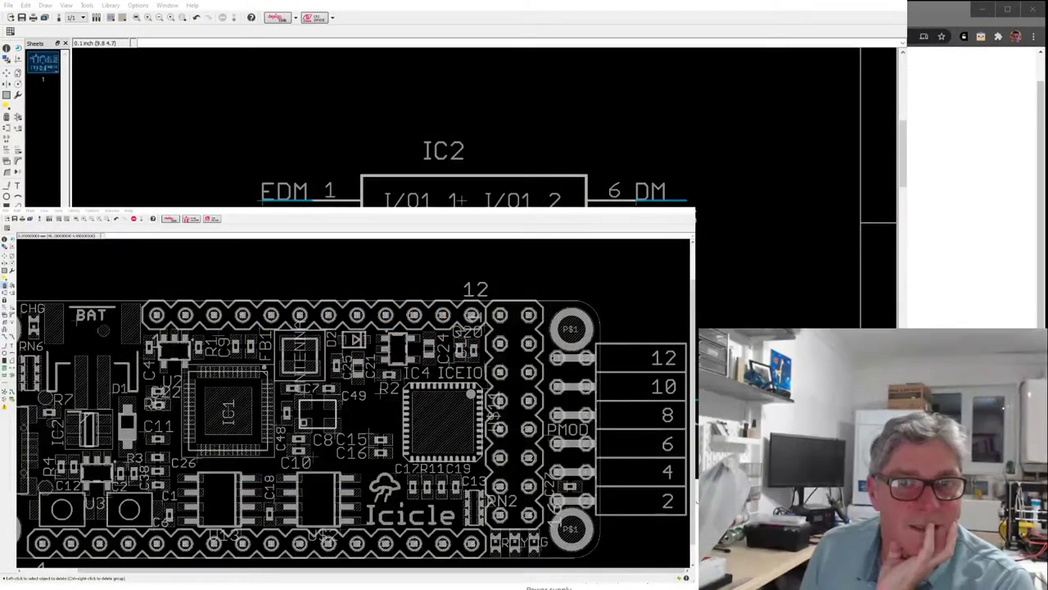
scroll(352, 426, down, 2)
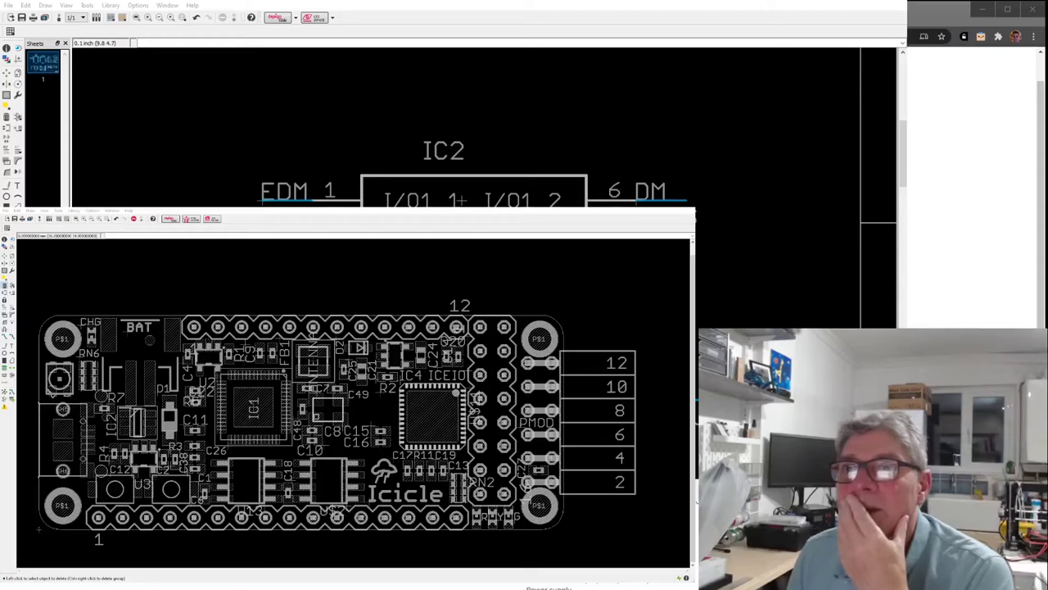
scroll(352, 426, up, 2)
scroll(387, 454, down, 1)
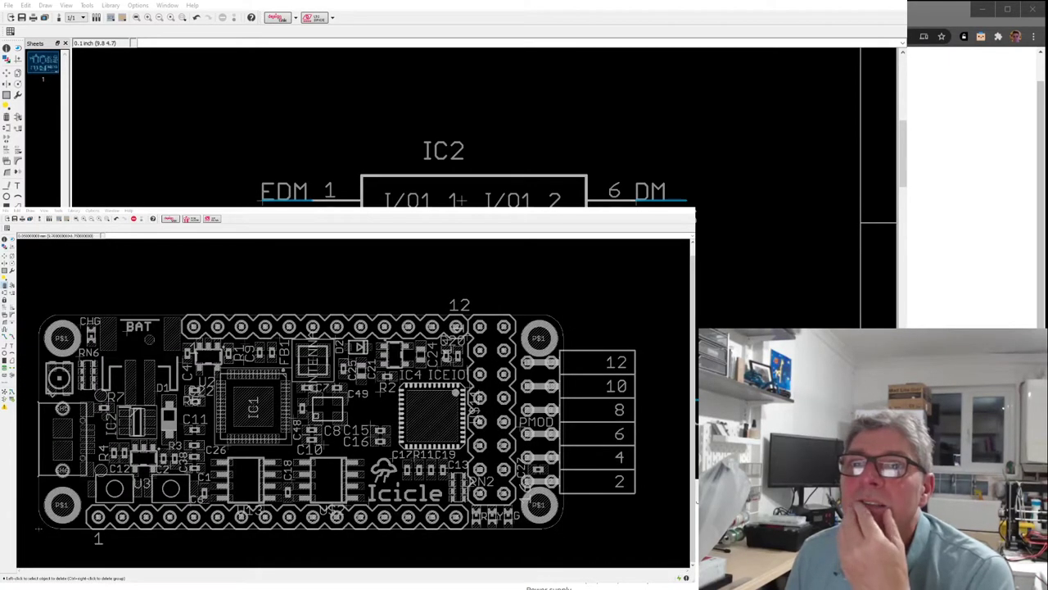
scroll(123, 507, up, 1)
scroll(352, 413, down, 1)
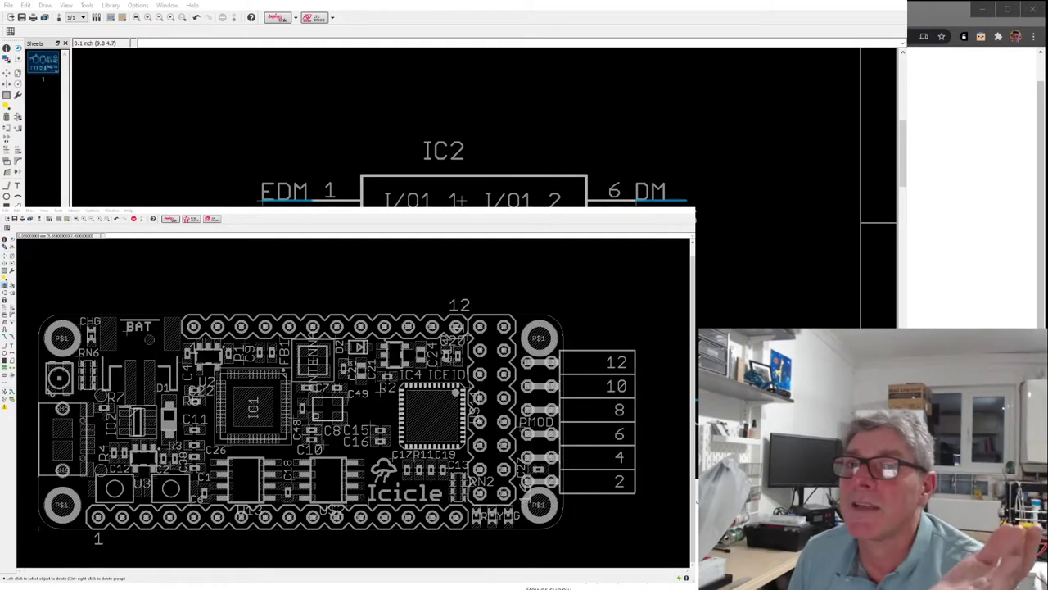
scroll(353, 413, up, 1)
scroll(80, 461, down, 1)
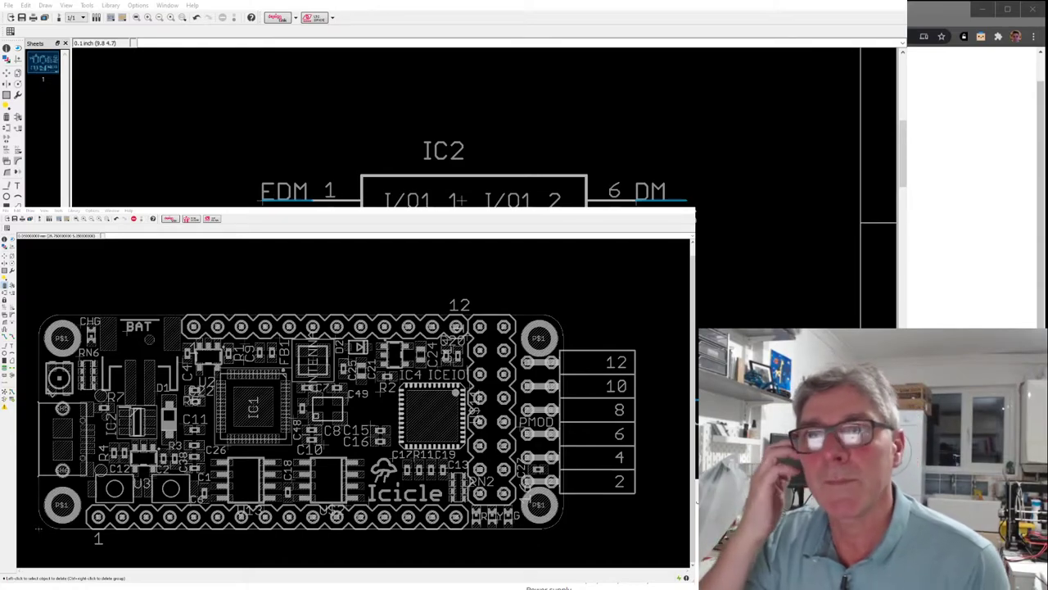
scroll(259, 481, up, 1)
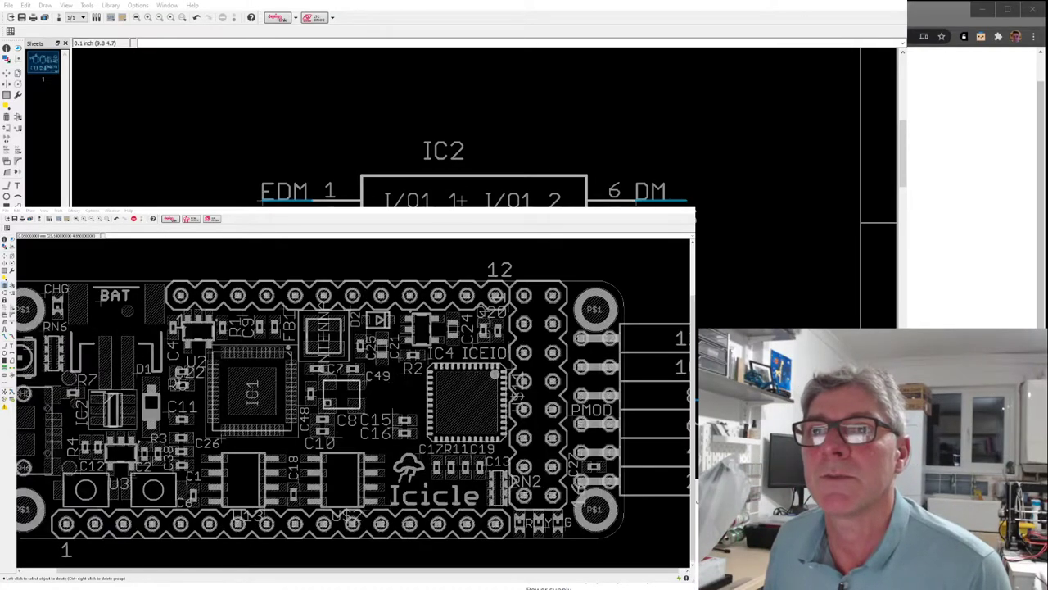
scroll(255, 485, up, 5)
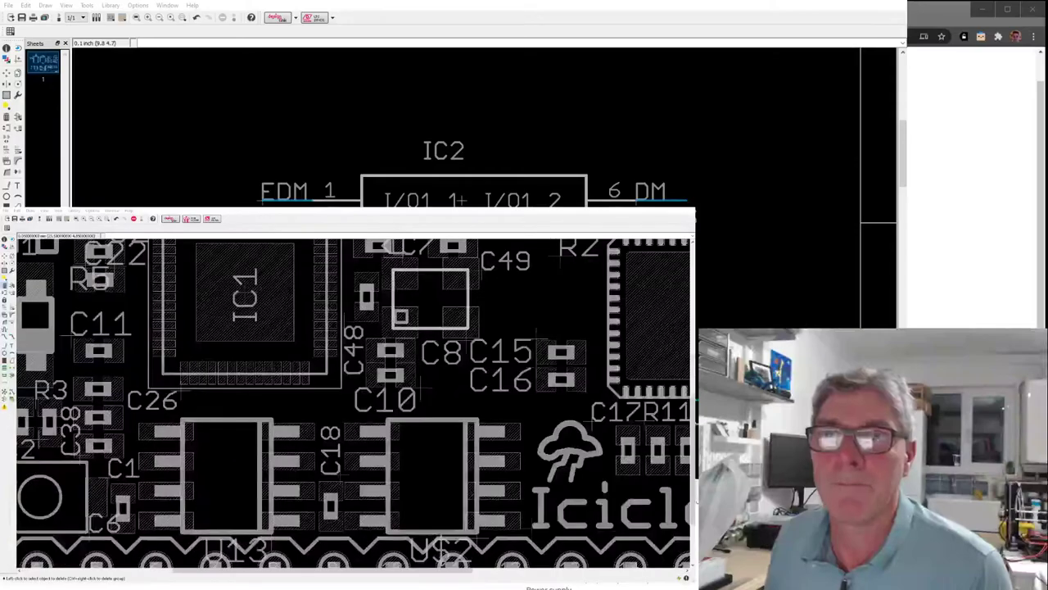
scroll(304, 440, down, 6)
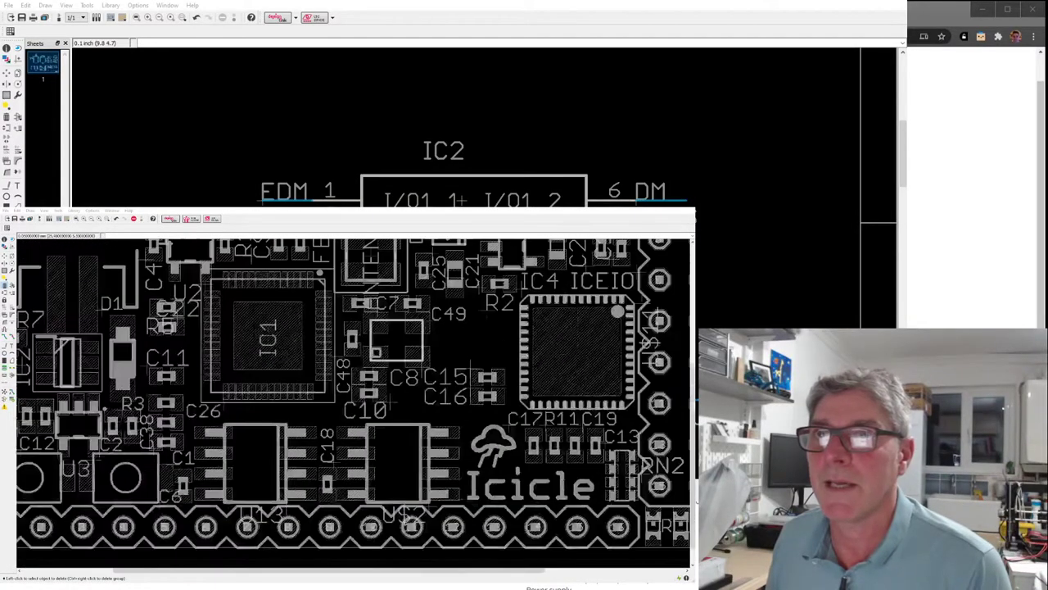
scroll(394, 531, down, 2)
scroll(393, 530, up, 2)
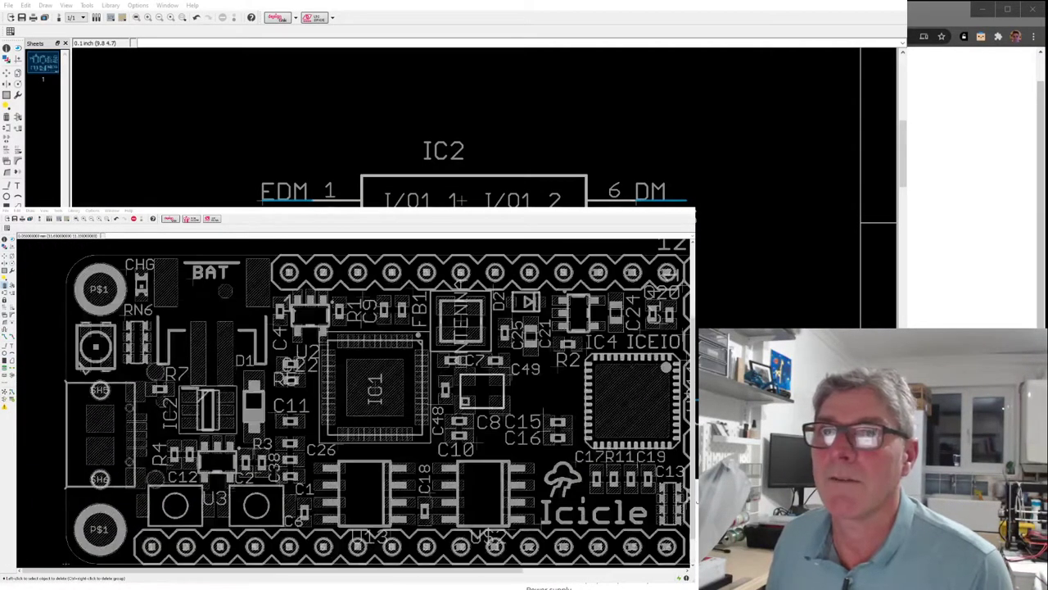
scroll(393, 531, down, 2)
scroll(393, 531, up, 1)
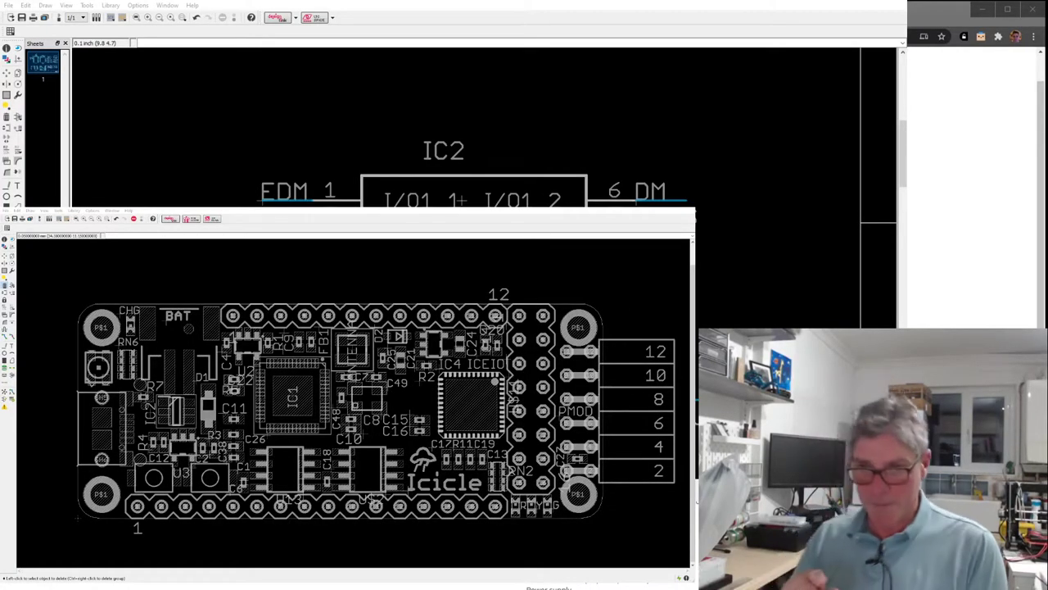
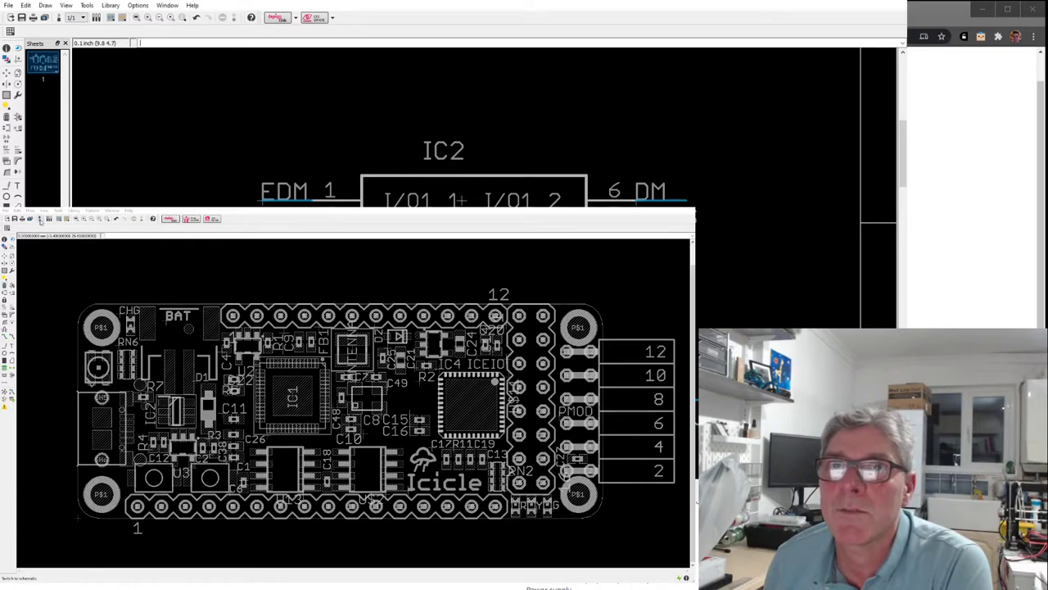
Zoom out to the whole schematic sheet and add a new chip from the library via Edit > Add.
scroll(613, 147, down, 5)
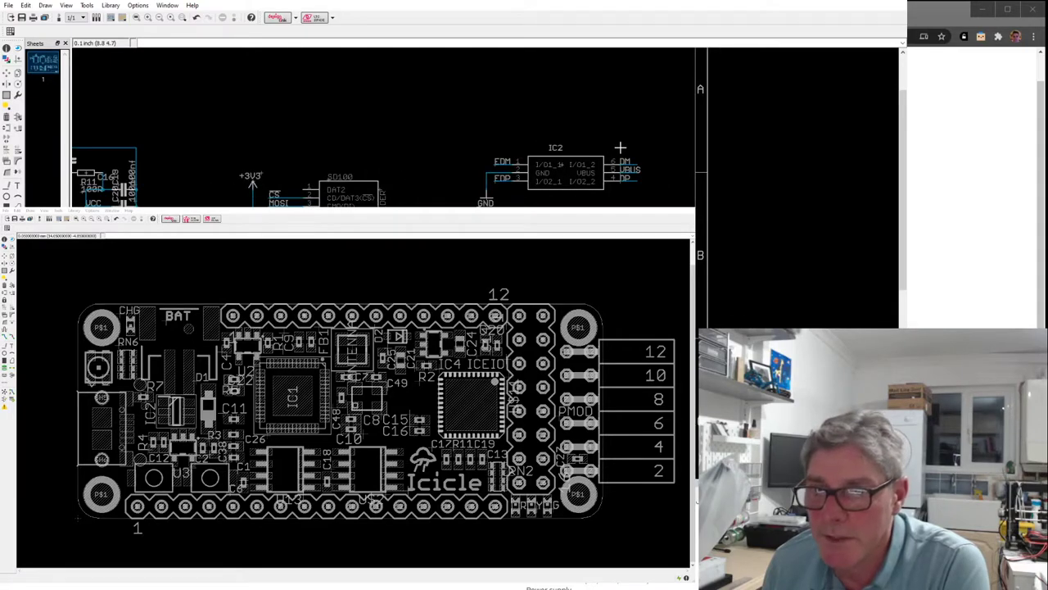
scroll(620, 148, down, 4)
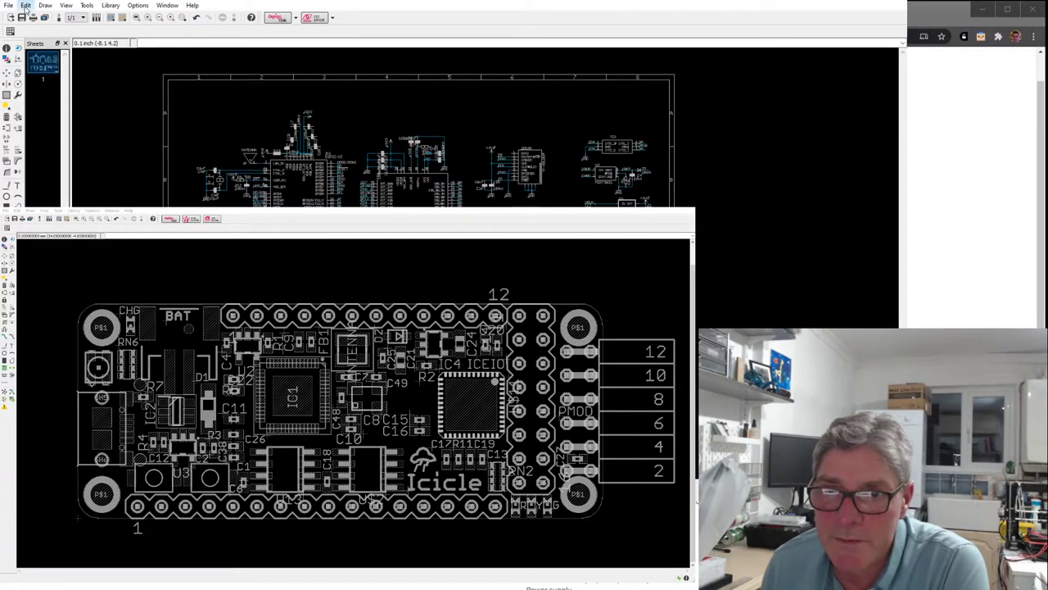
click(46, 73)
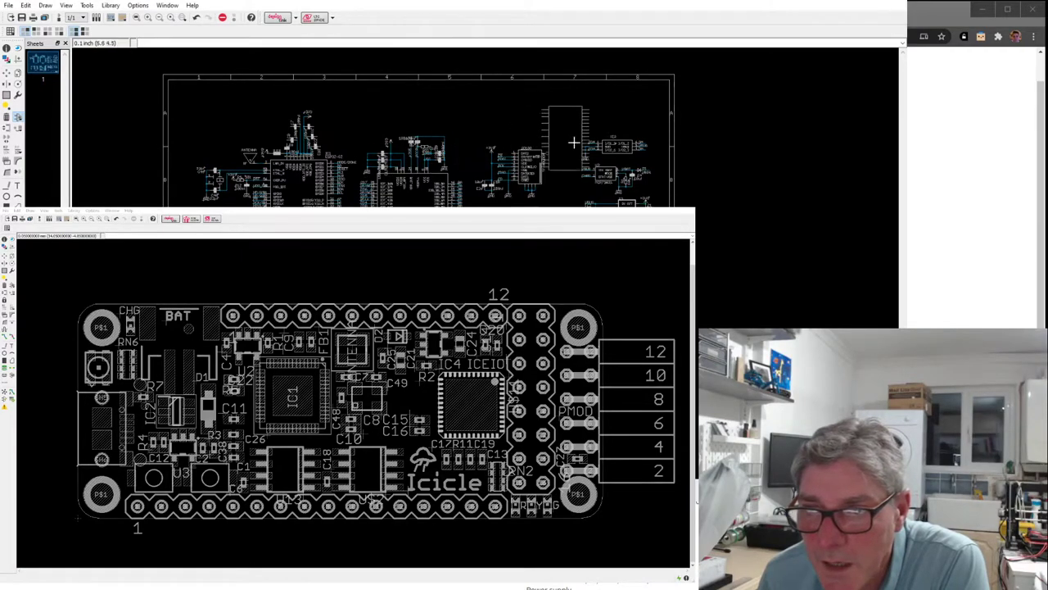
Place the new chip right of the schematic frame, then start Move (F7) in the board window.
click(773, 208)
key(Escape)
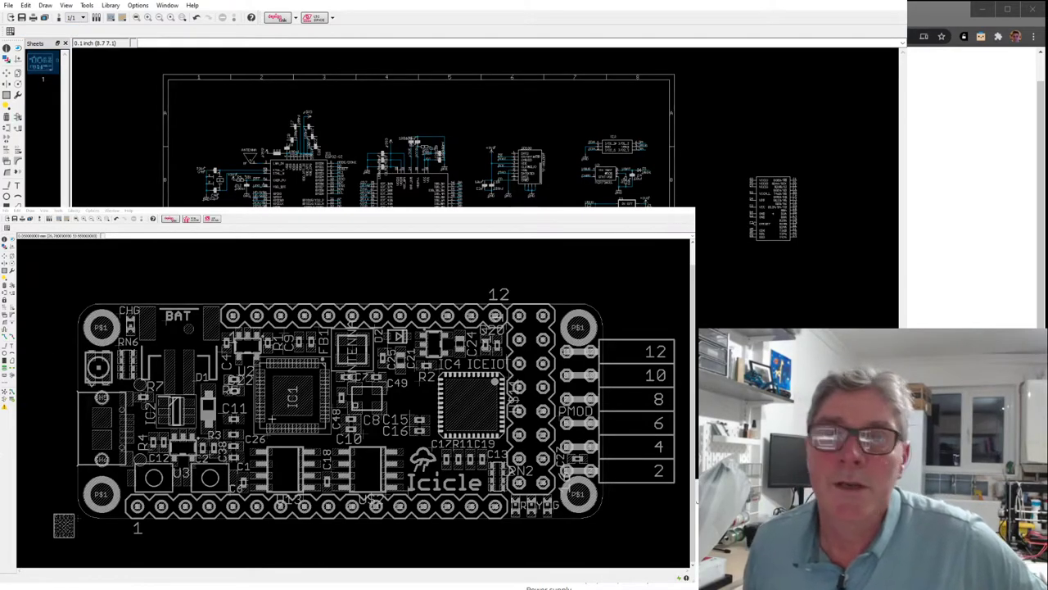
click(64, 524)
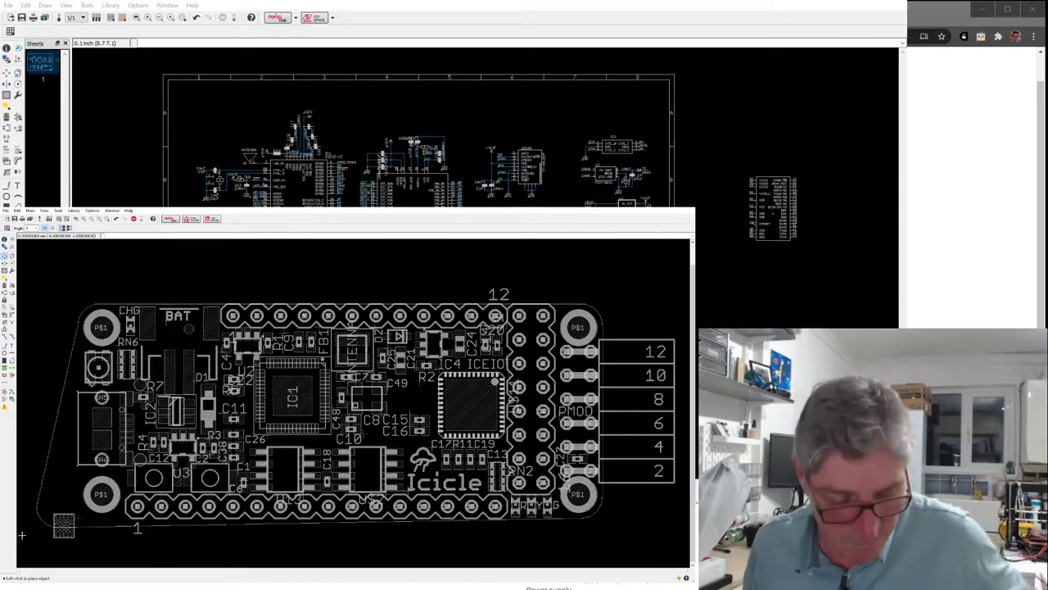
key(Escape)
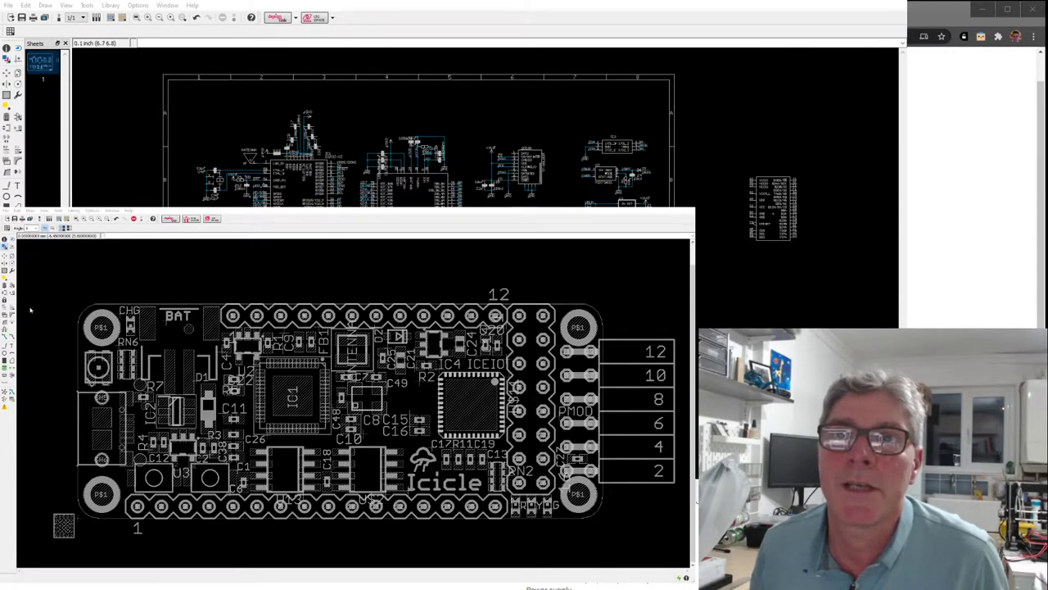
key(F7)
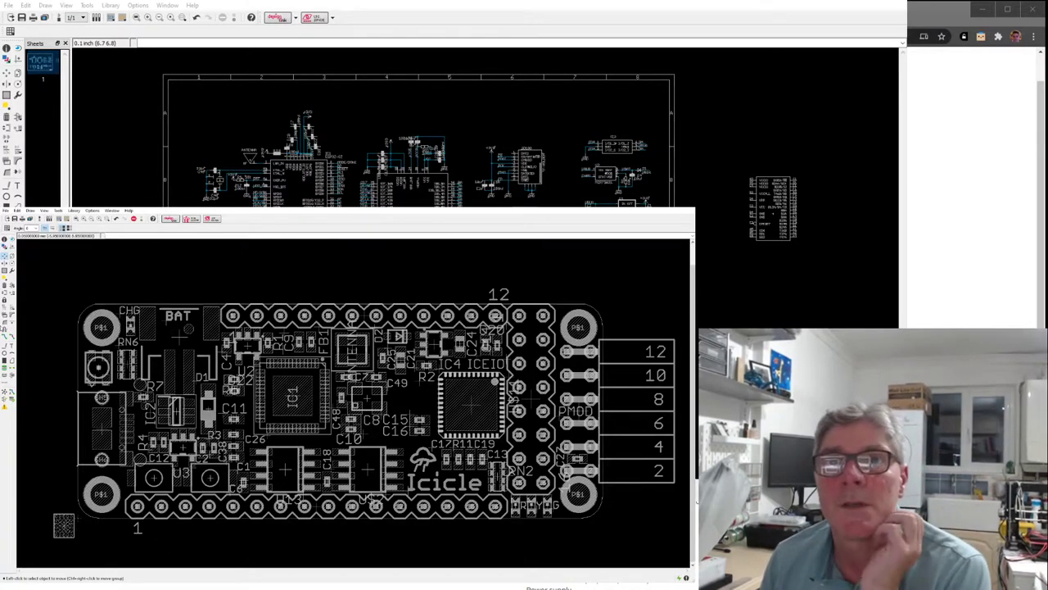
Move U8's ball-grid footprint onto the board just left of IC4, near C49 and R2.
click(355, 440)
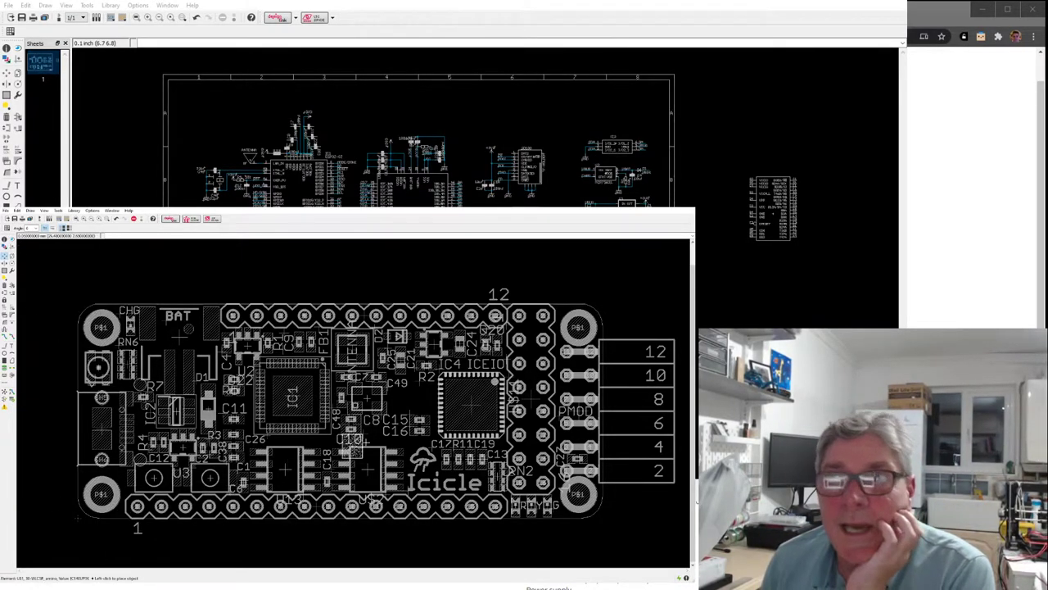
scroll(469, 403, up, 3)
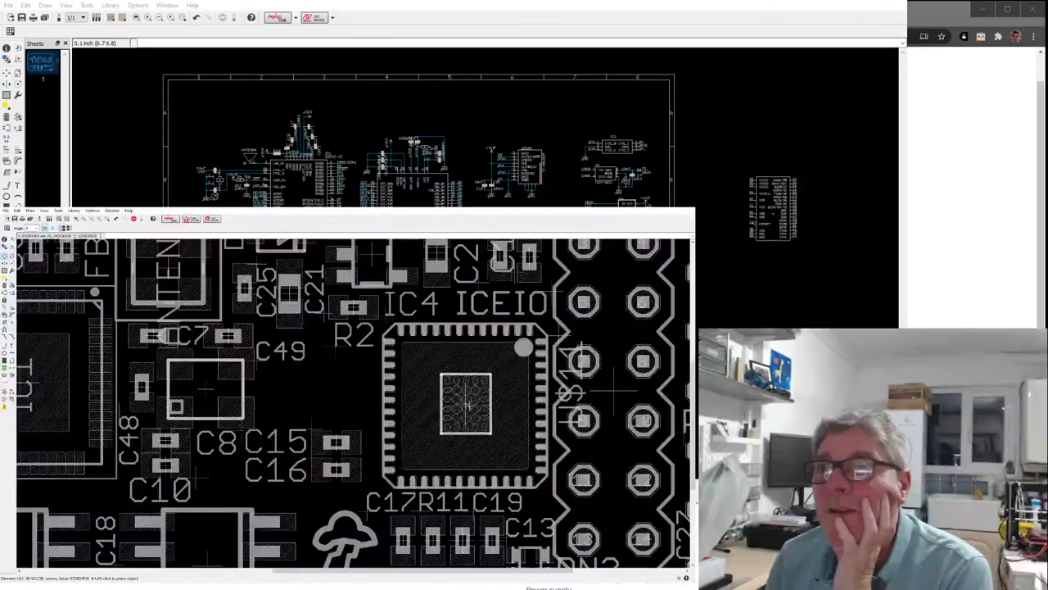
scroll(468, 405, up, 2)
scroll(467, 407, up, 4)
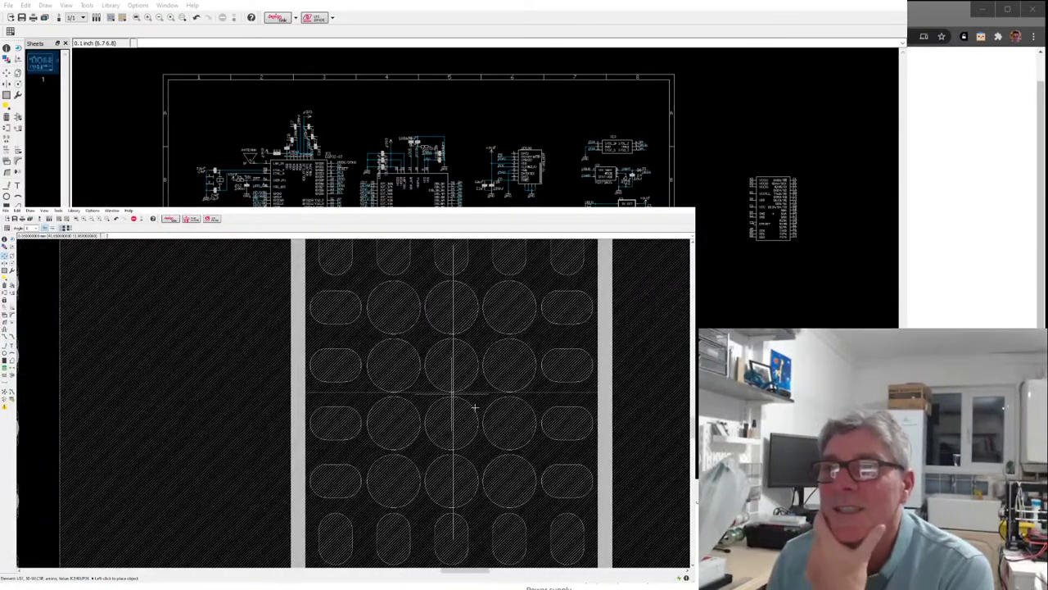
scroll(475, 408, down, 4)
scroll(478, 406, down, 2)
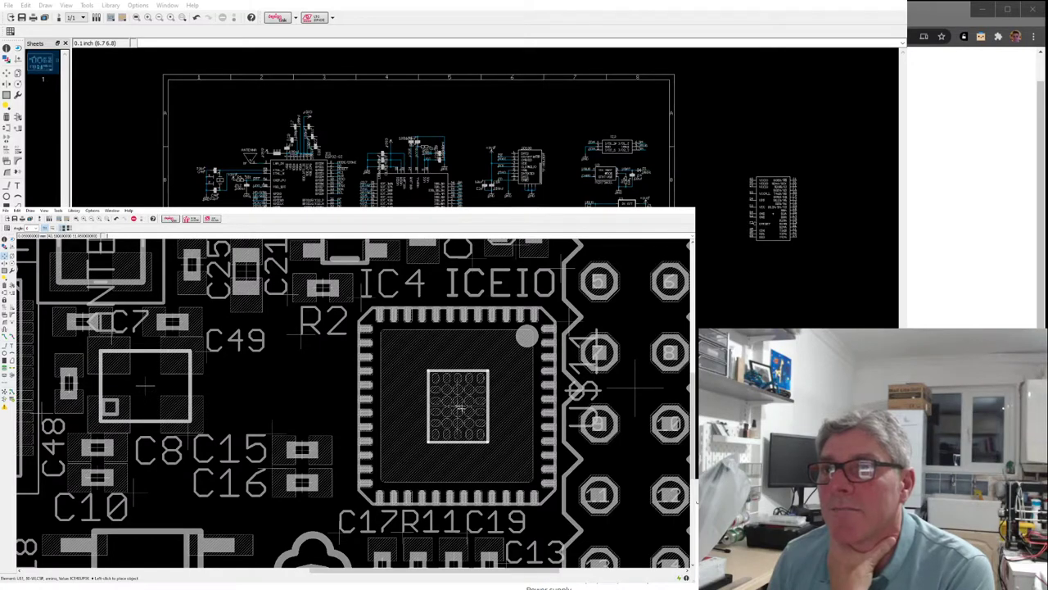
scroll(461, 407, up, 1)
scroll(461, 407, up, 1)
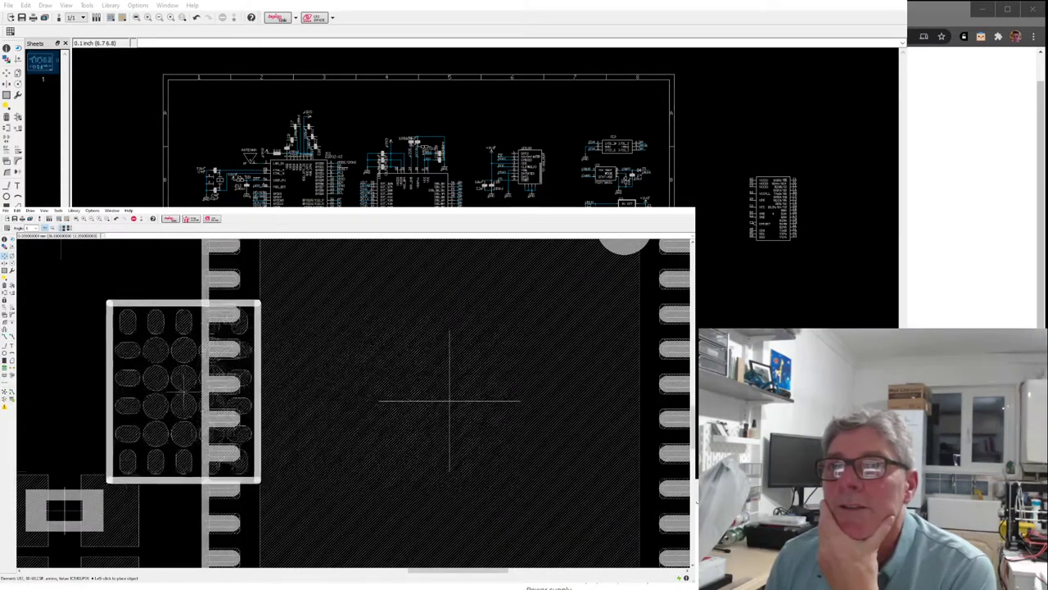
scroll(345, 448, down, 2)
click(327, 439)
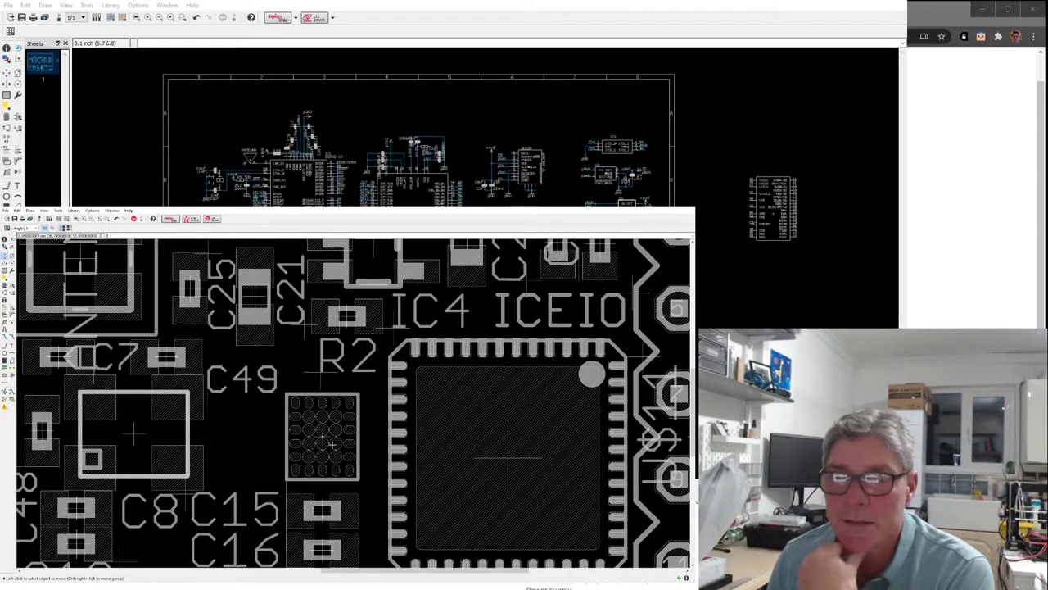
scroll(340, 428, up, 1)
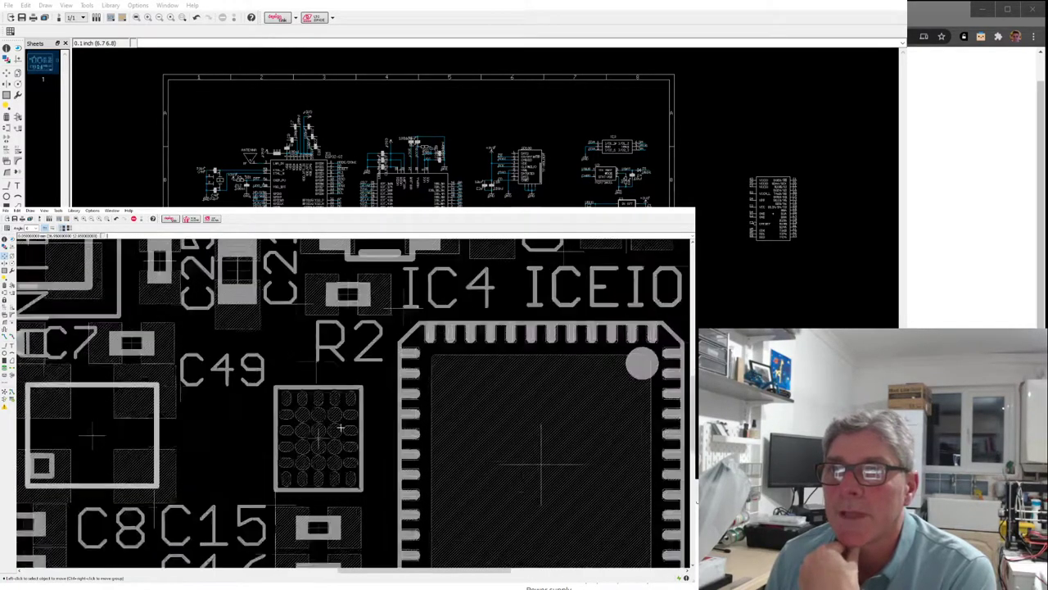
scroll(341, 428, up, 2)
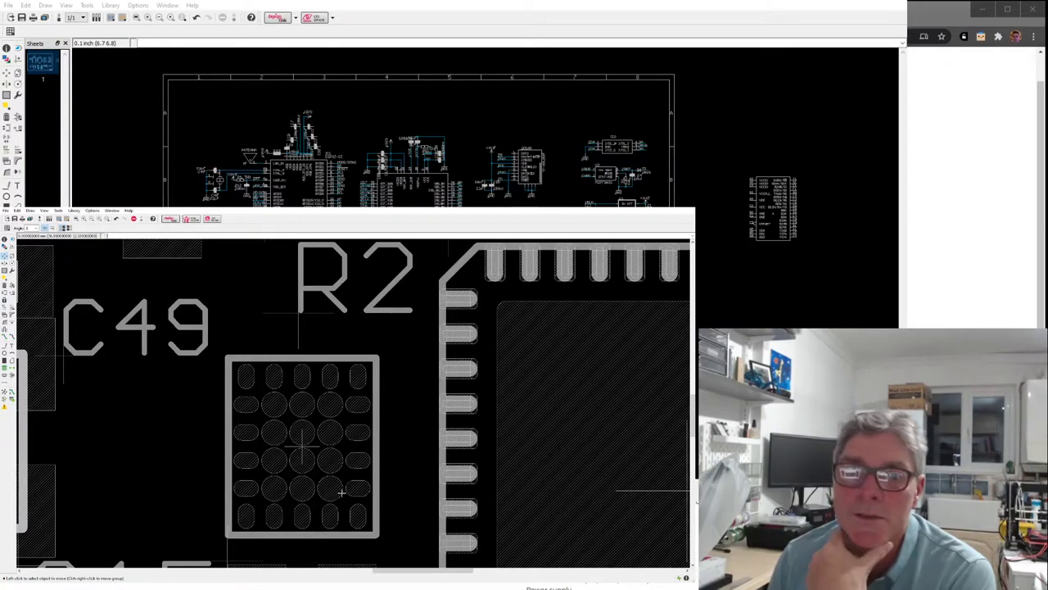
scroll(342, 491, down, 6)
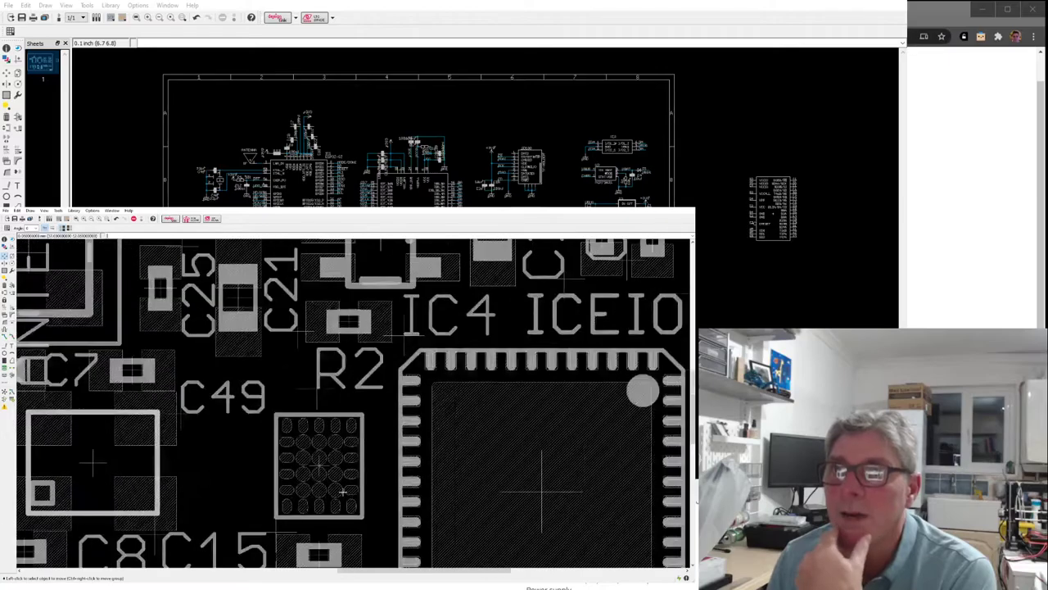
scroll(376, 415, down, 3)
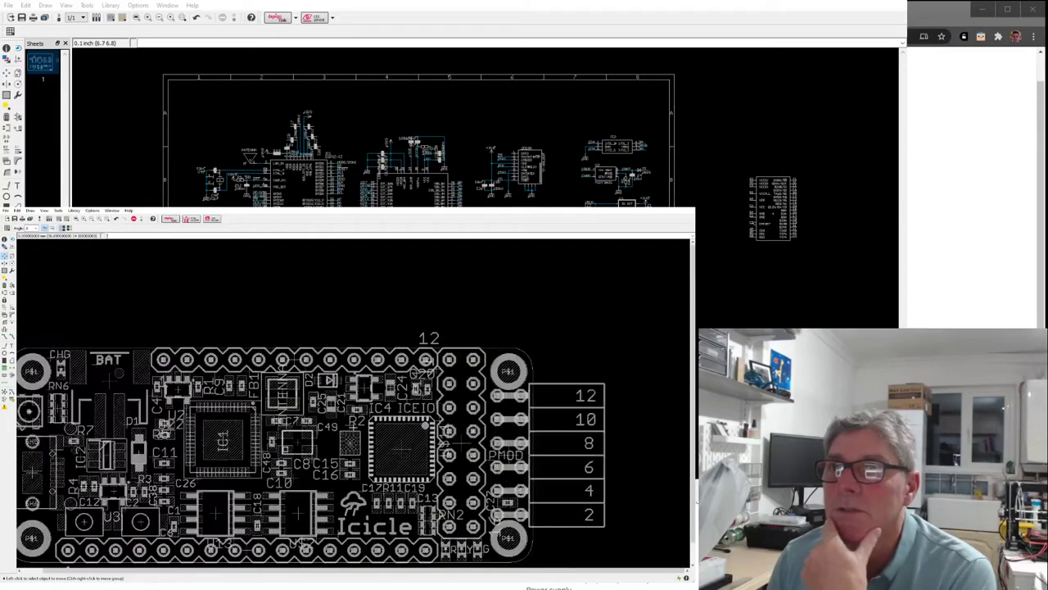
scroll(351, 442, up, 5)
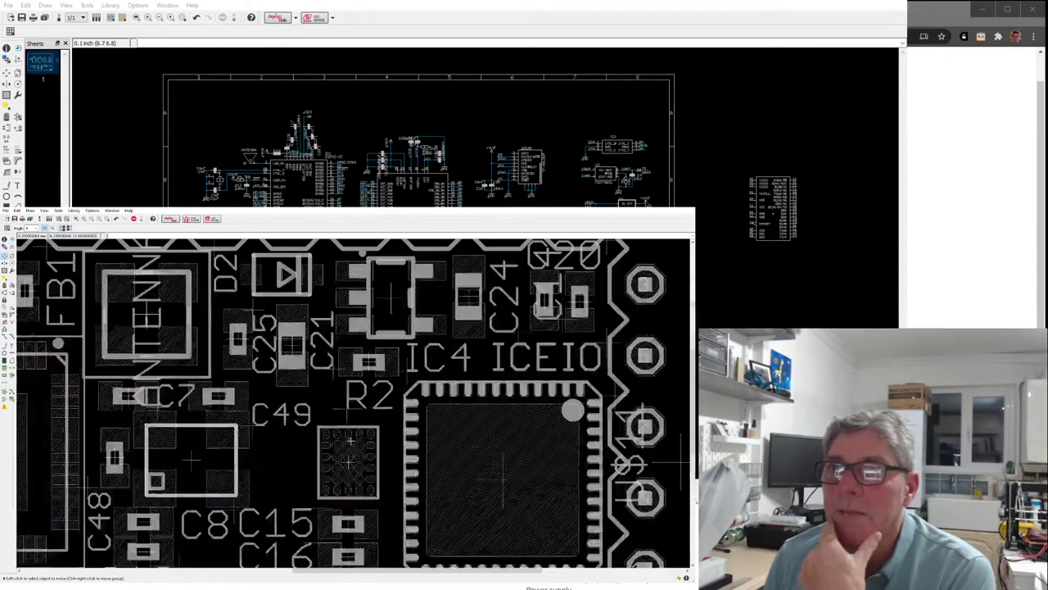
scroll(352, 464, down, 4)
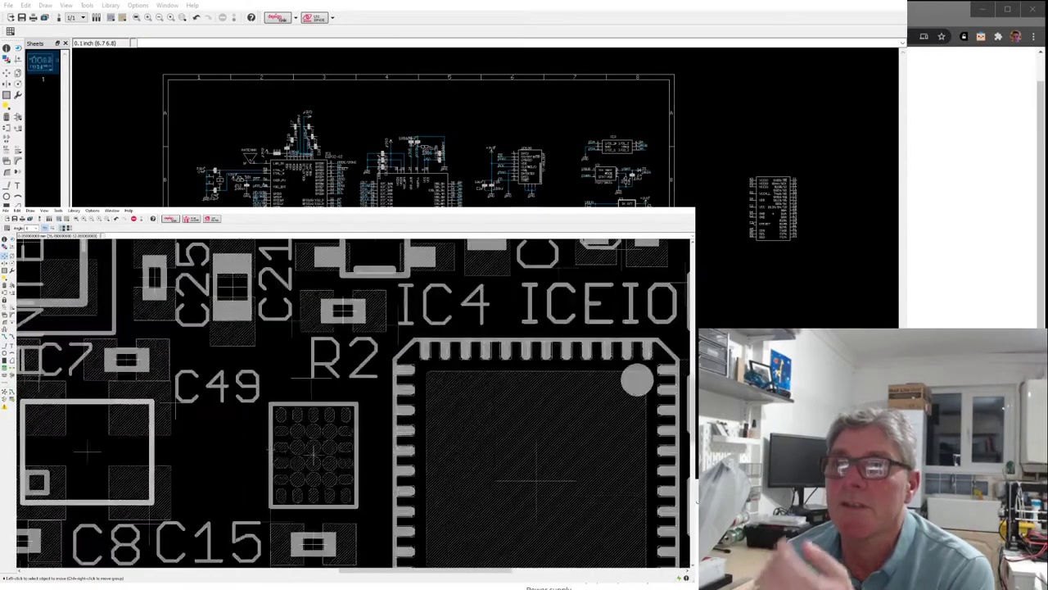
scroll(371, 461, down, 2)
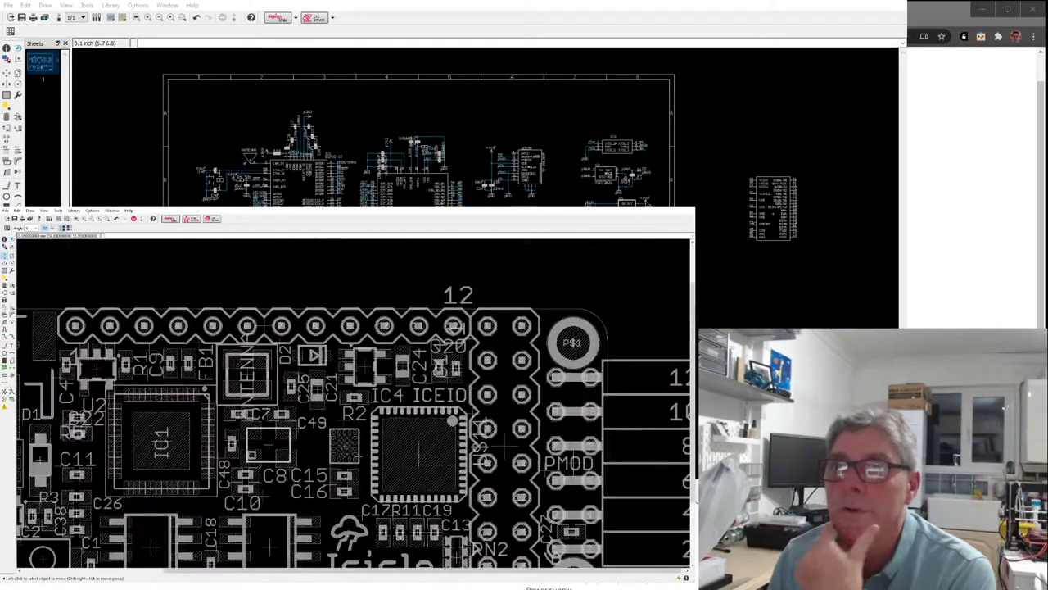
scroll(371, 461, down, 2)
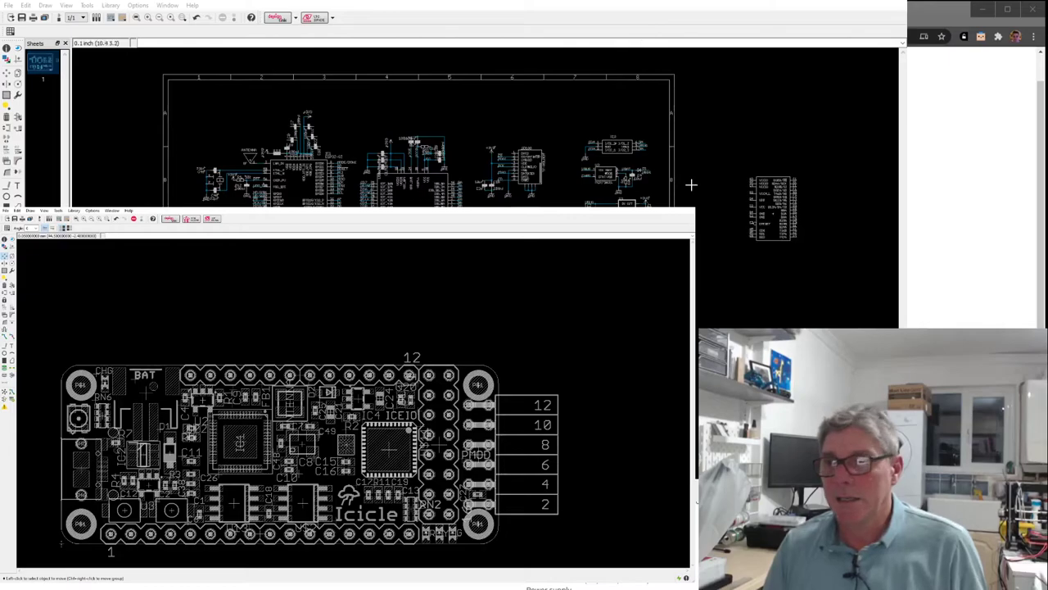
scroll(770, 237, up, 2)
key(Delete)
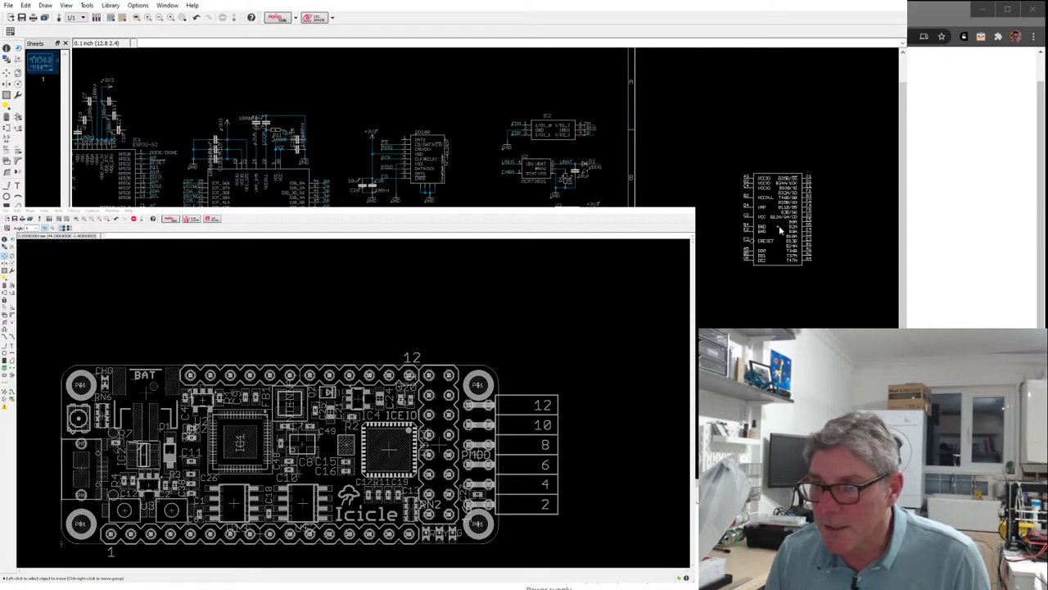
click(788, 257)
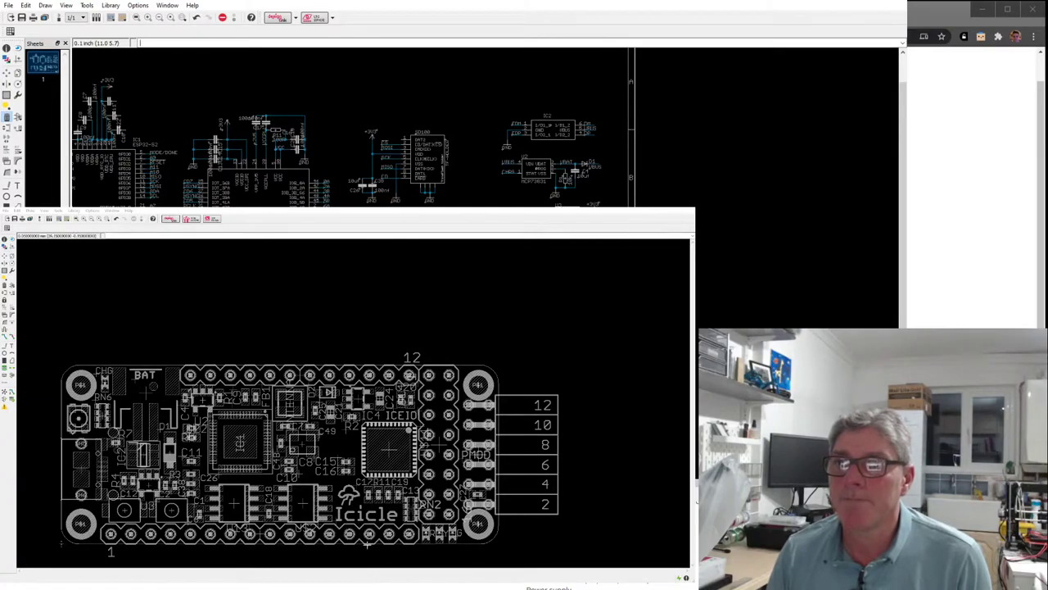
scroll(426, 430, down, 1)
scroll(426, 430, up, 3)
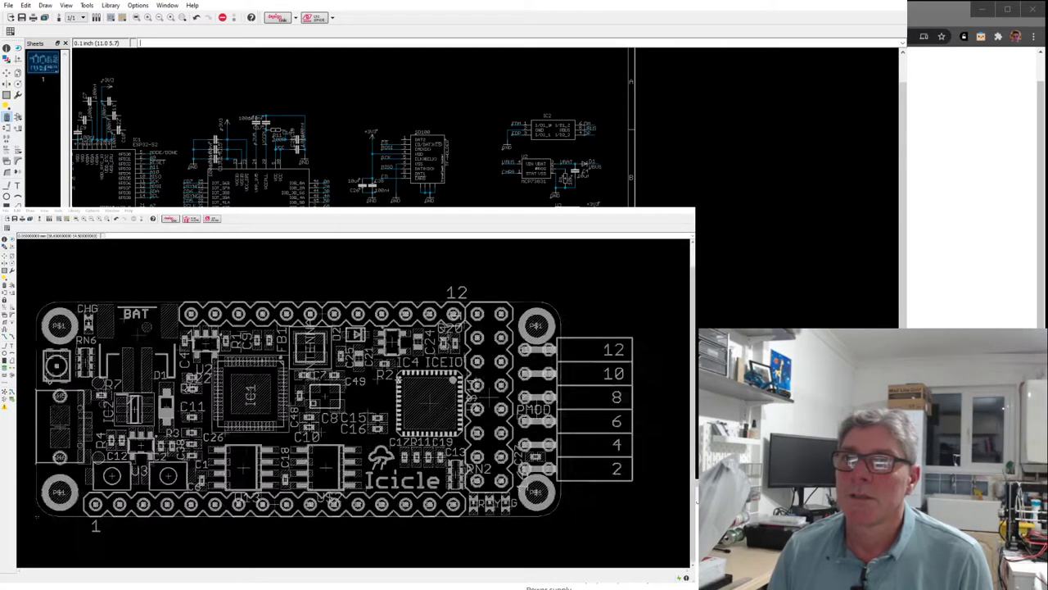
scroll(393, 379, down, 2)
scroll(393, 378, up, 1)
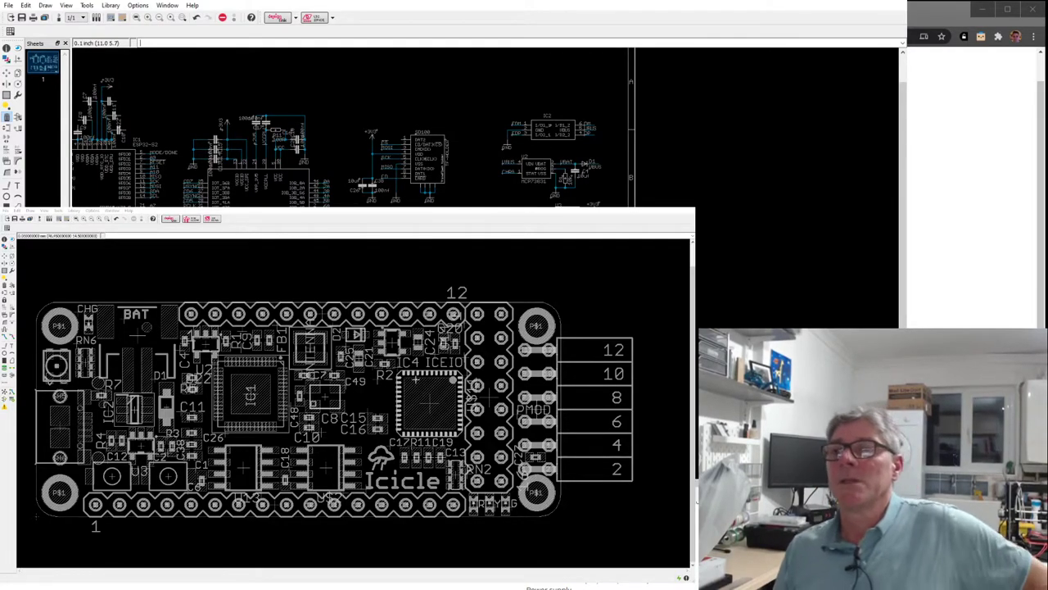
scroll(429, 447, down, 2)
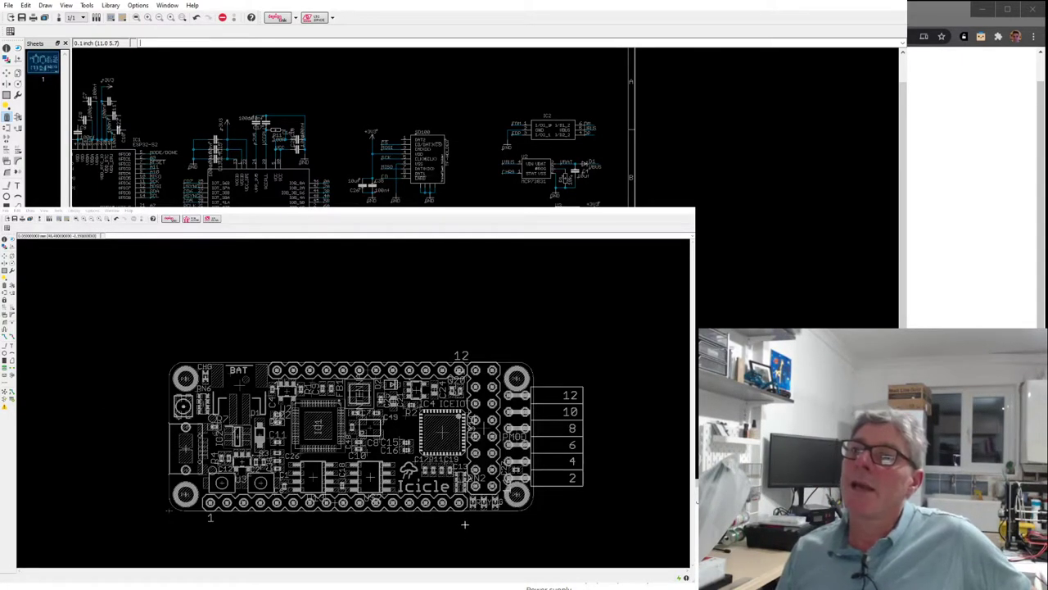
scroll(429, 446, up, 4)
scroll(428, 456, down, 2)
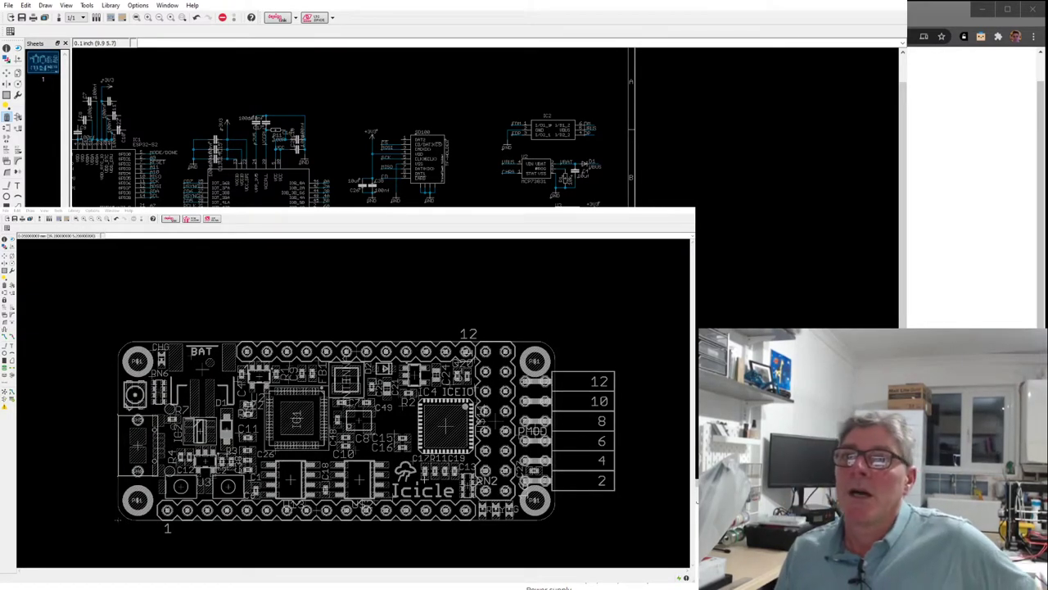
scroll(407, 449, up, 1)
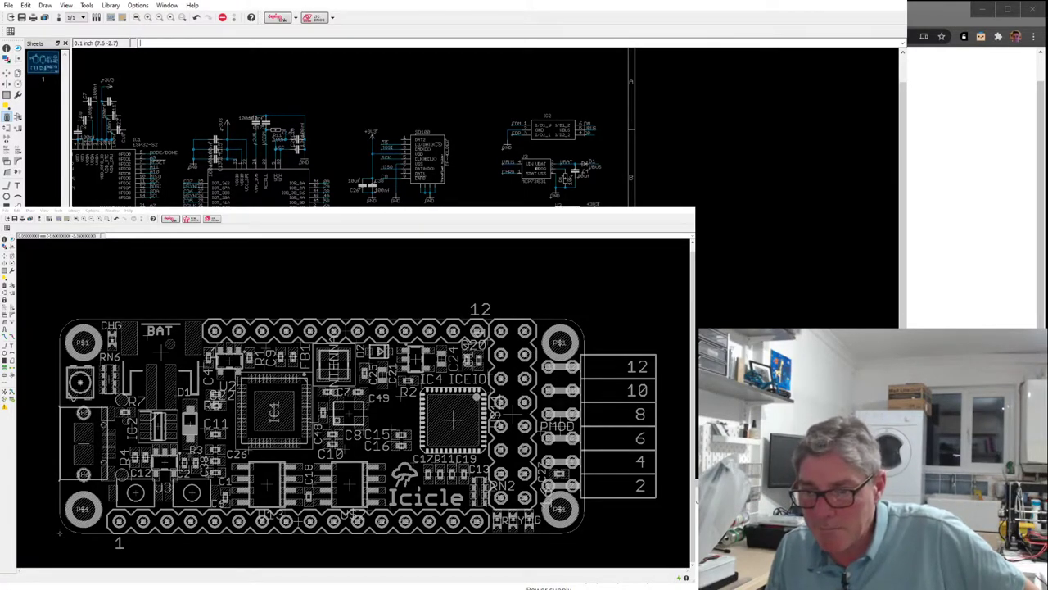
Make the Icicle board editor the active window.
click(59, 533)
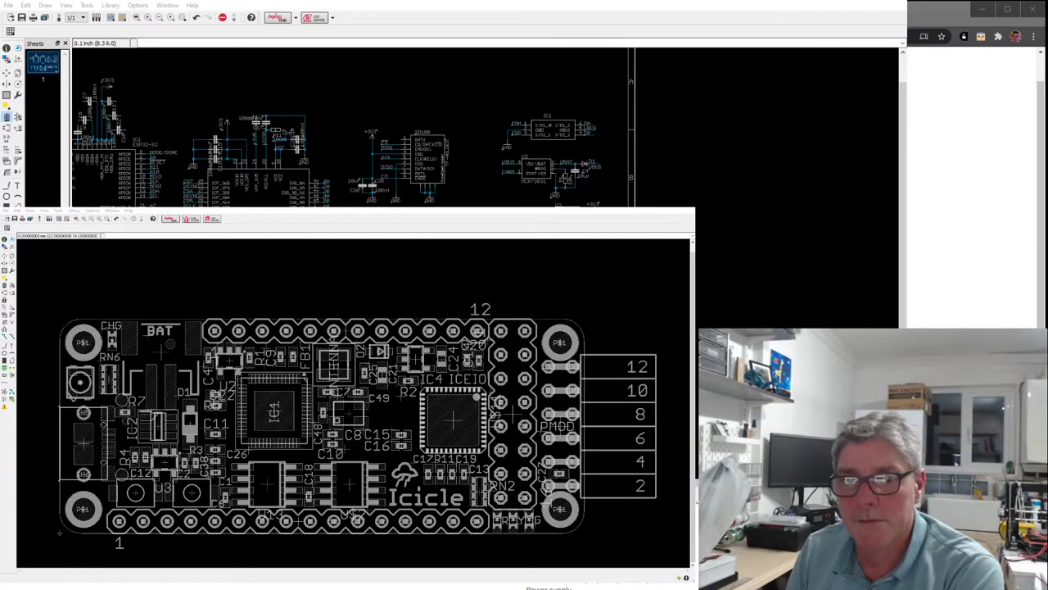
Move the C7 label between the C7 pads just below the antenna.
scroll(343, 390, up, 2)
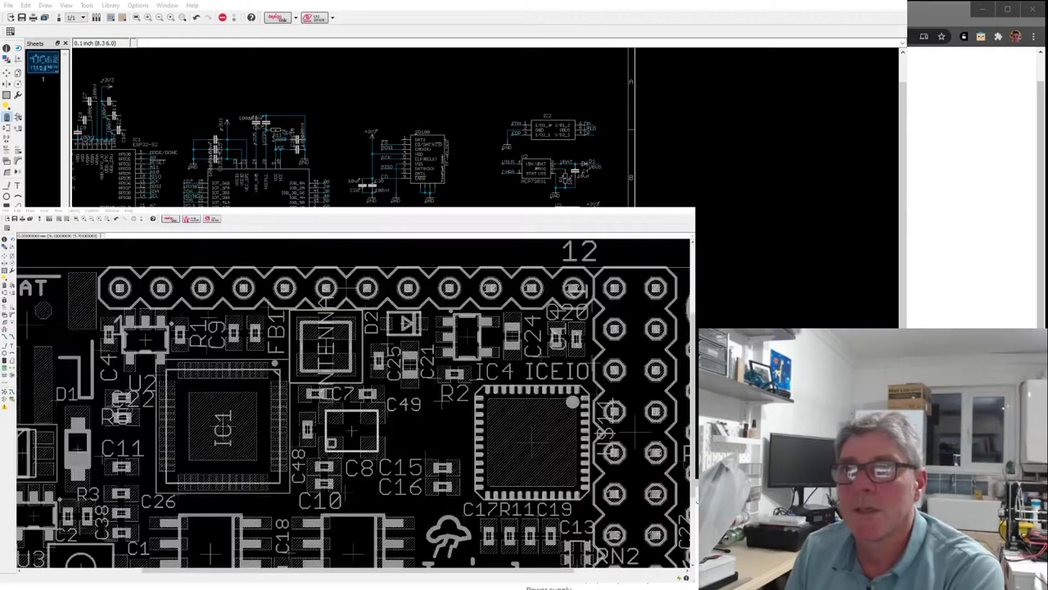
scroll(332, 319, up, 2)
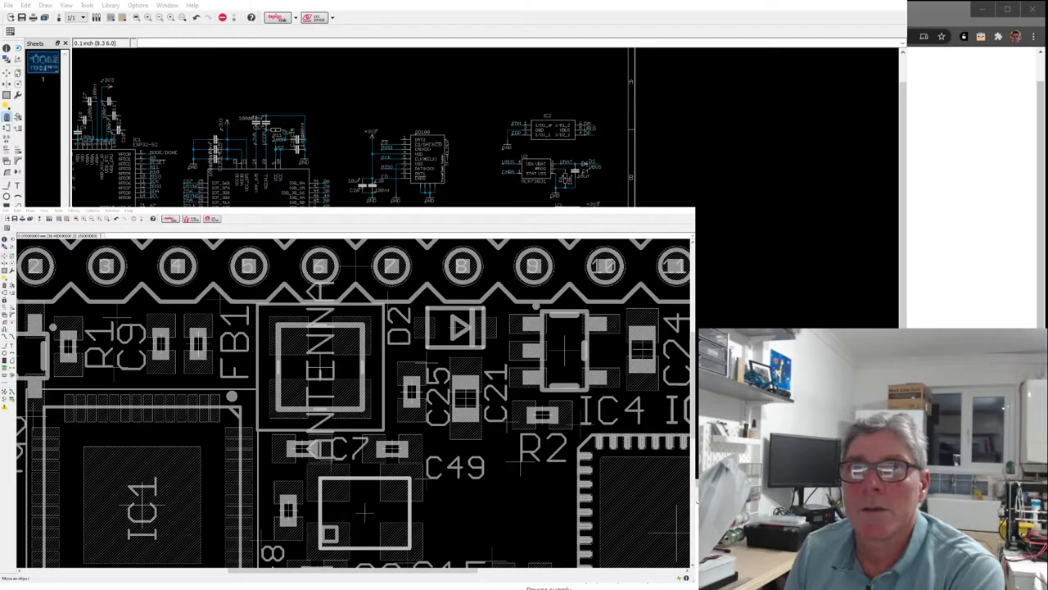
click(6, 253)
click(336, 450)
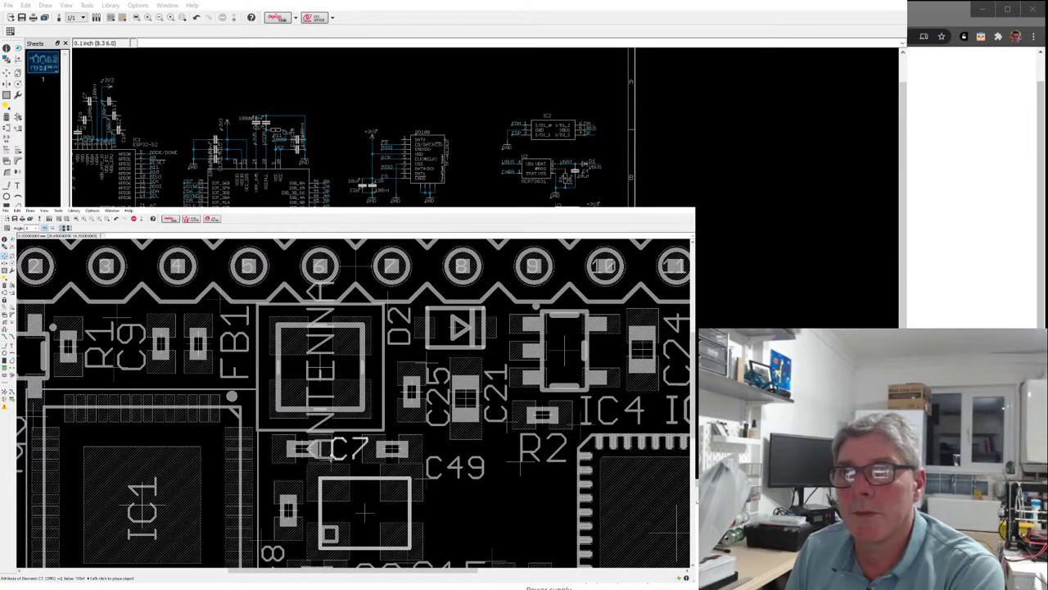
click(334, 452)
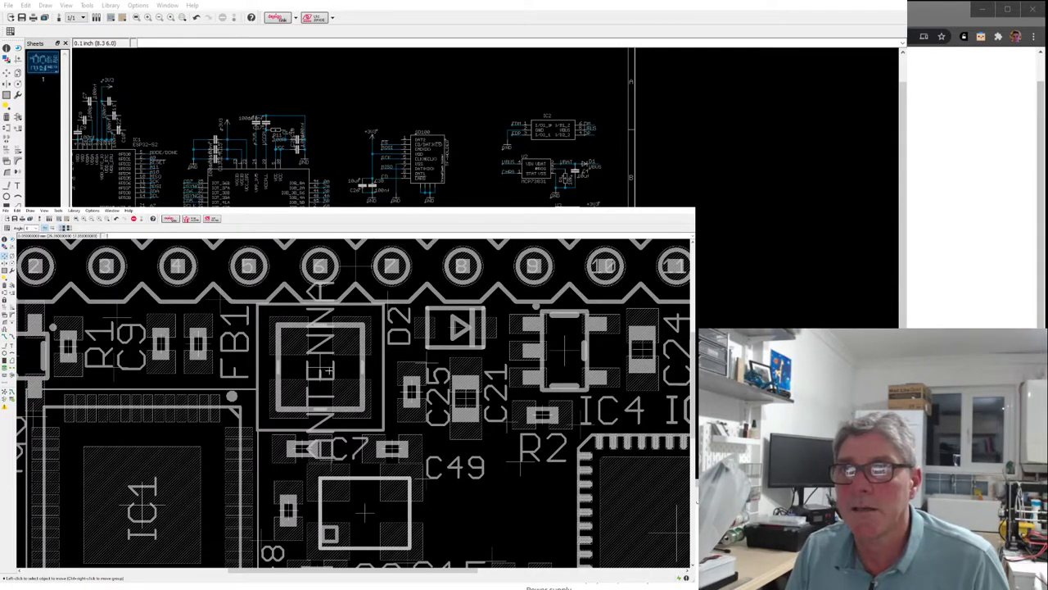
Nudge the C7 label slightly further right and zoom around to check its placement.
scroll(336, 364, down, 2)
scroll(340, 363, up, 3)
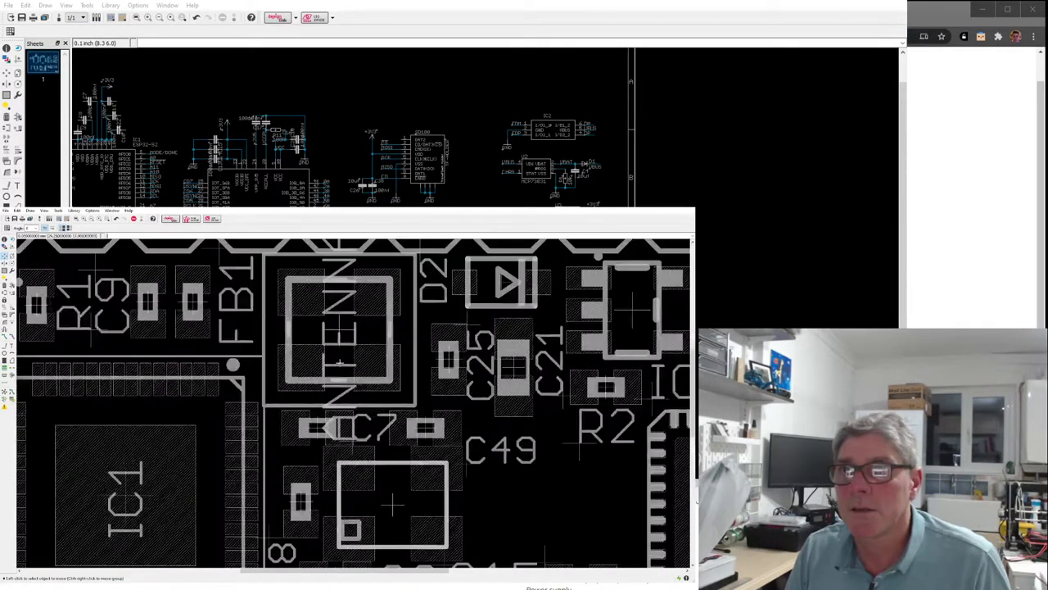
scroll(352, 340, down, 2)
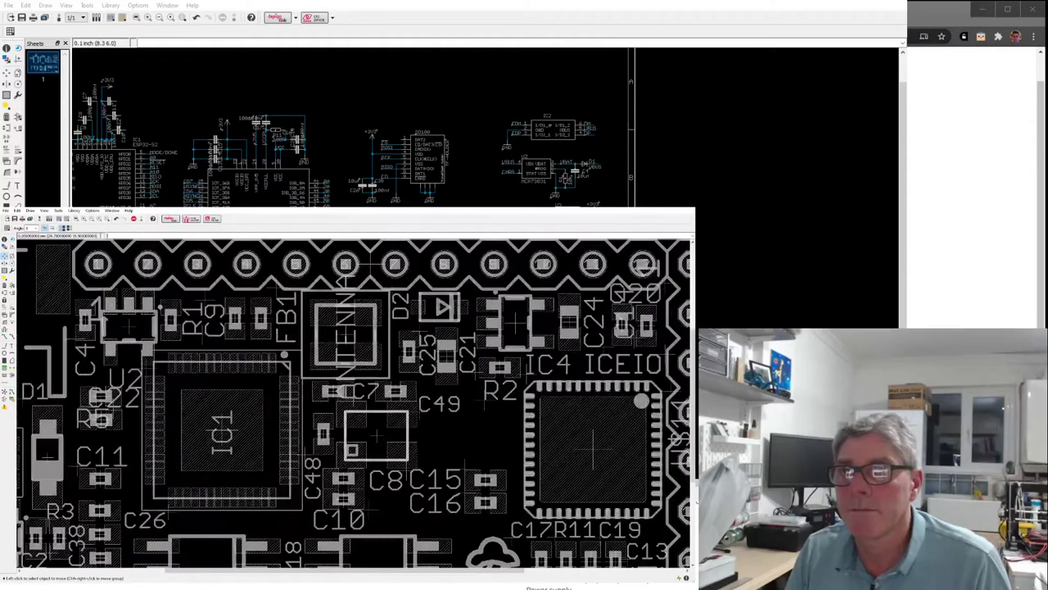
scroll(350, 378, up, 2)
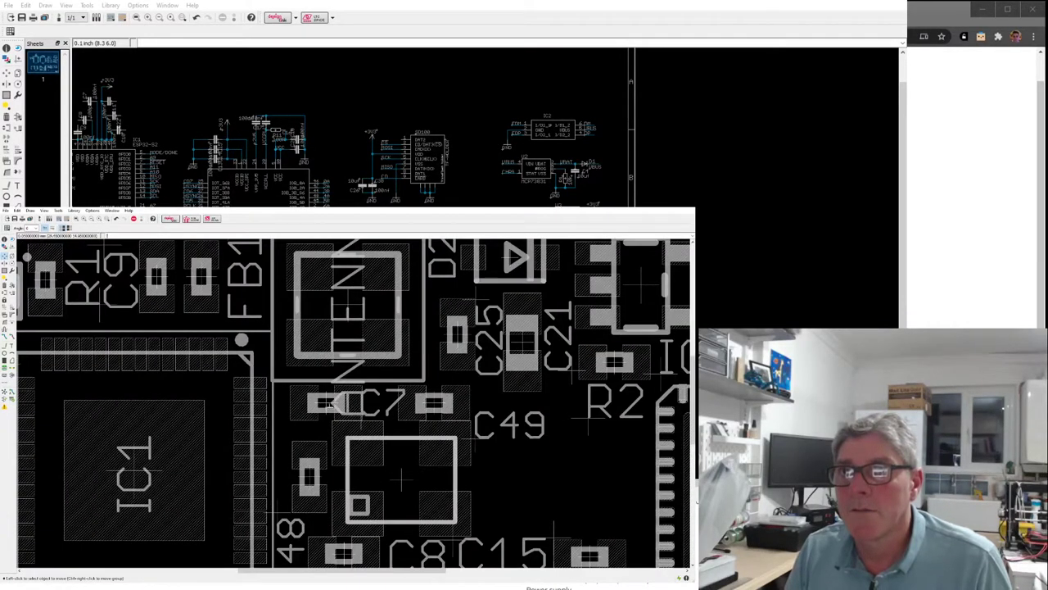
scroll(340, 414, up, 1)
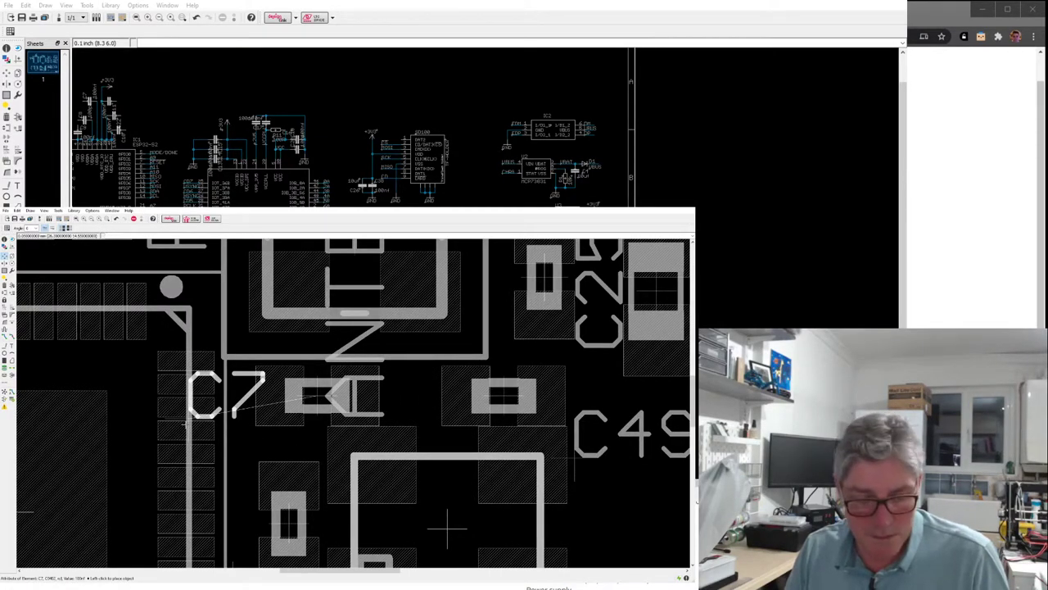
click(360, 430)
scroll(373, 458, down, 2)
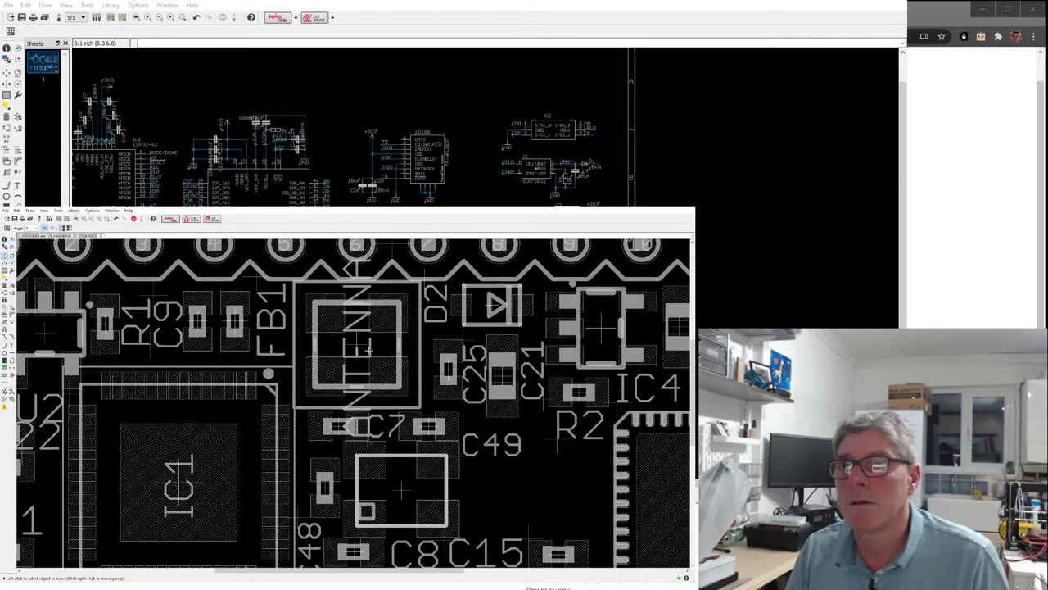
scroll(368, 344, down, 2)
scroll(370, 352, up, 3)
scroll(373, 366, down, 1)
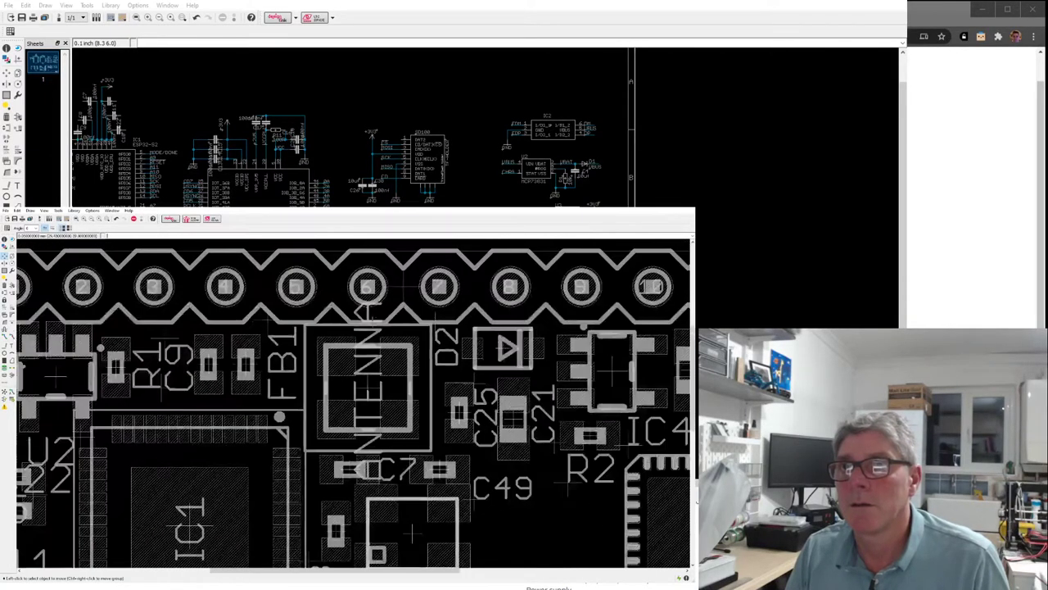
scroll(374, 368, up, 1)
scroll(380, 422, up, 1)
scroll(380, 421, up, 2)
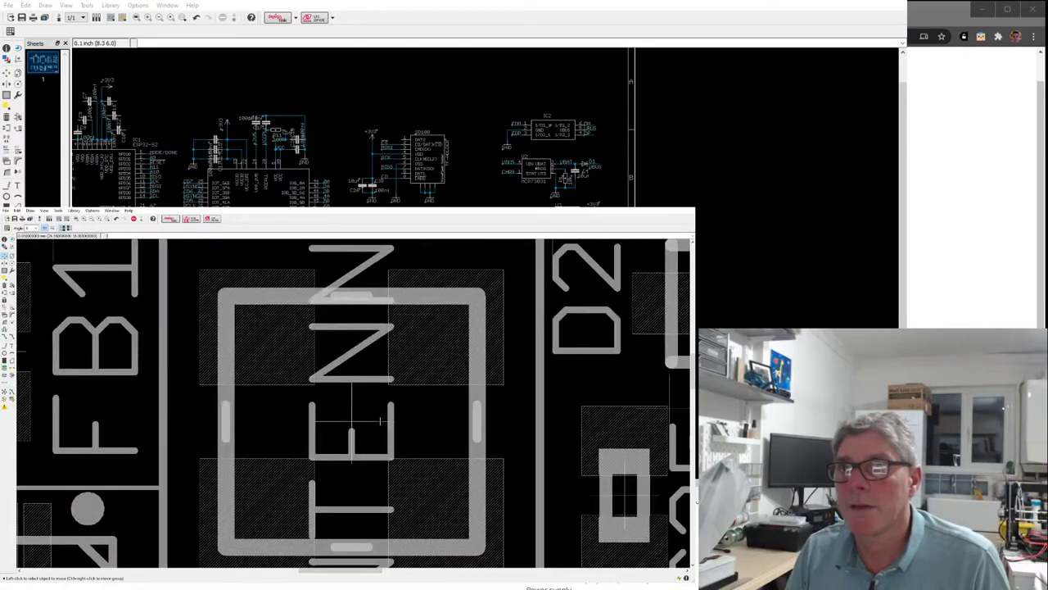
scroll(378, 425, down, 4)
scroll(377, 430, up, 2)
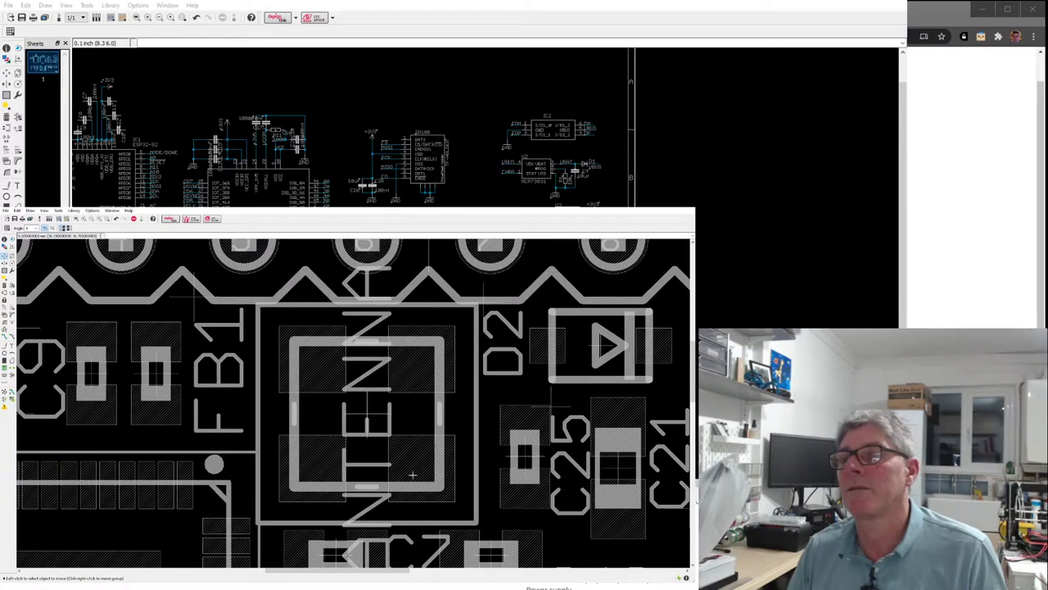
scroll(413, 475, down, 2)
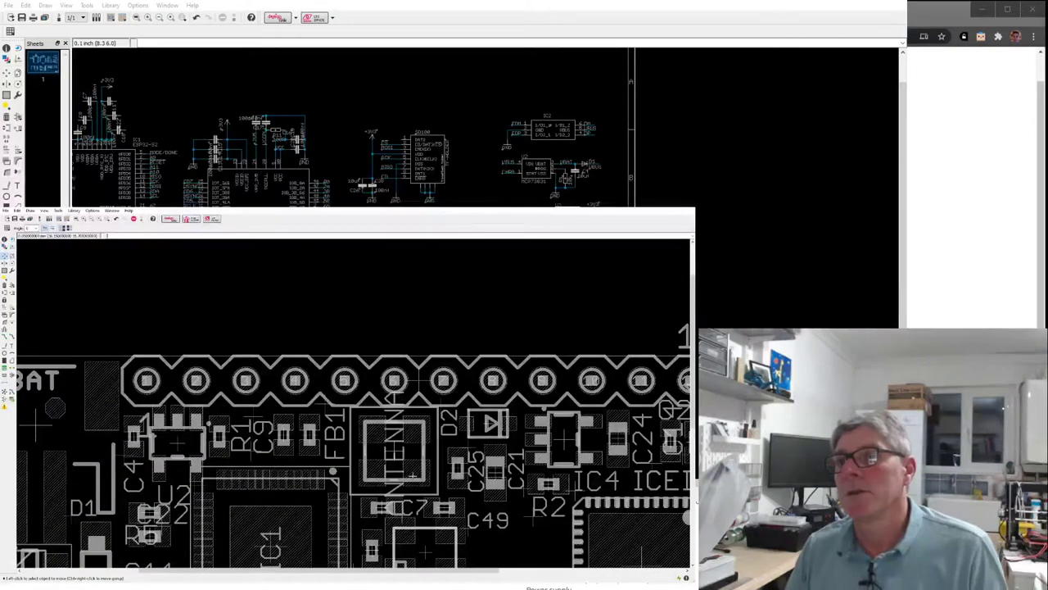
scroll(412, 473, down, 3)
scroll(318, 402, up, 4)
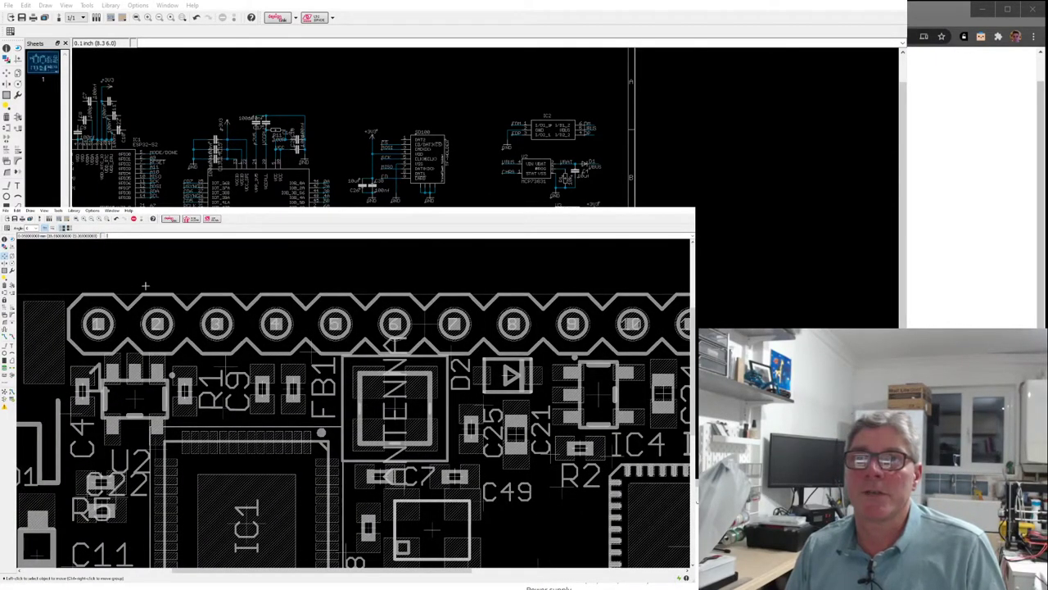
scroll(436, 382, down, 1)
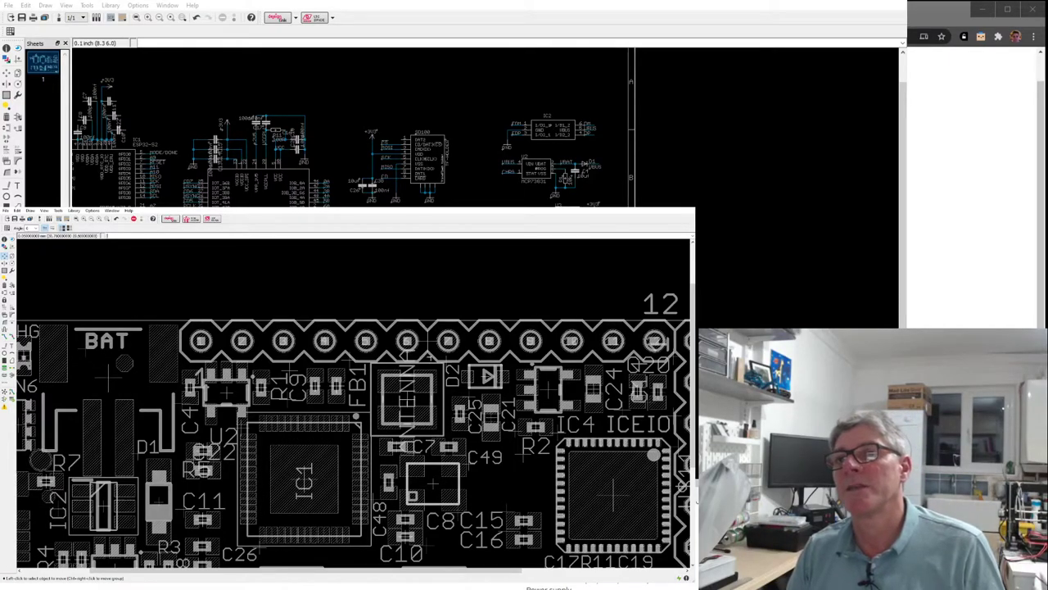
scroll(382, 369, down, 3)
scroll(382, 368, up, 2)
scroll(383, 377, down, 2)
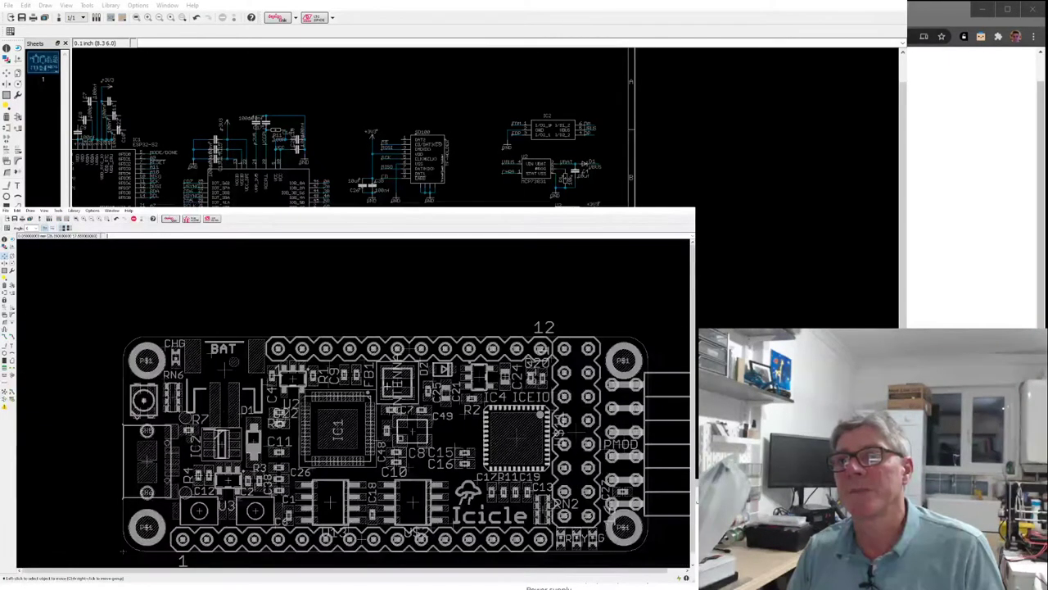
scroll(384, 377, down, 2)
scroll(385, 395, up, 2)
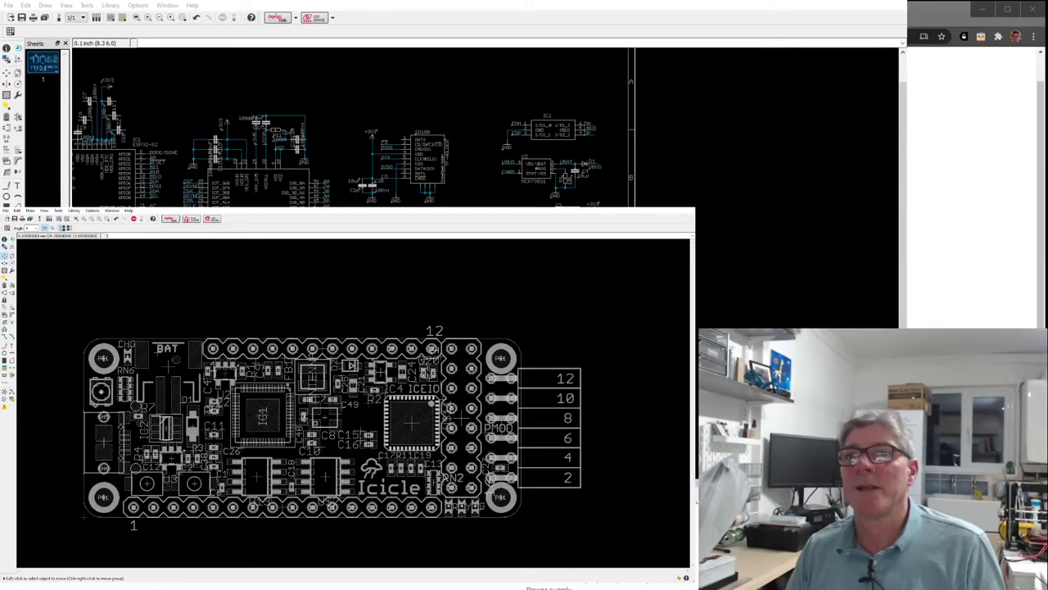
scroll(321, 418, up, 1)
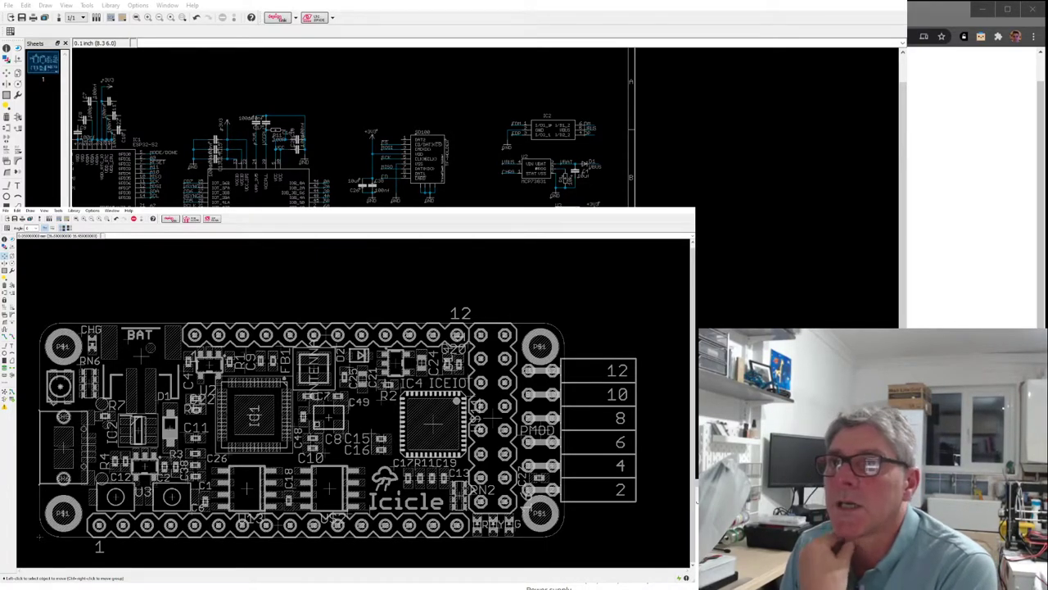
scroll(190, 362, up, 1)
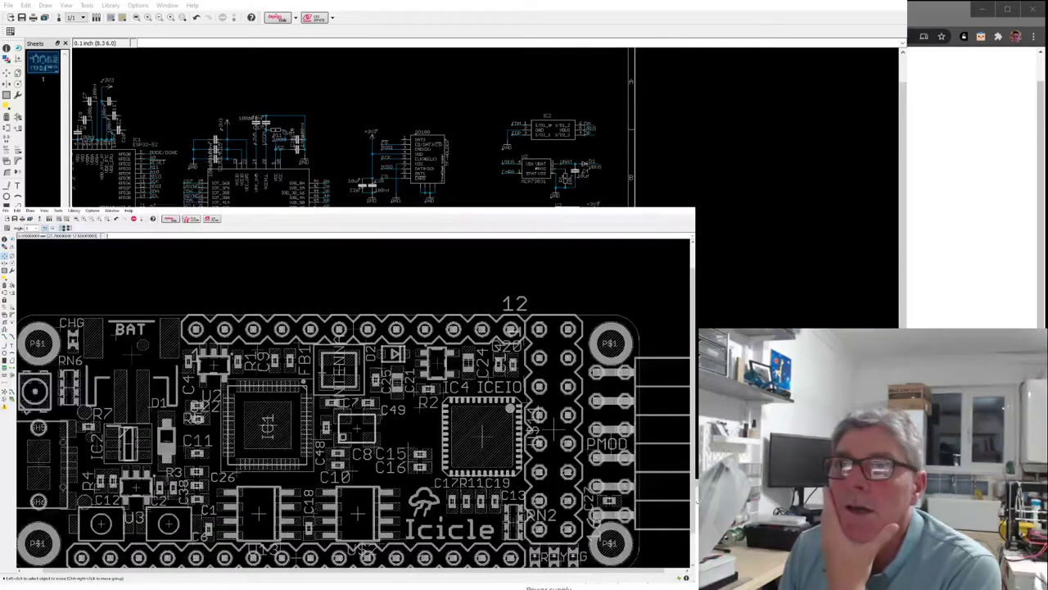
scroll(377, 369, up, 2)
scroll(394, 373, down, 3)
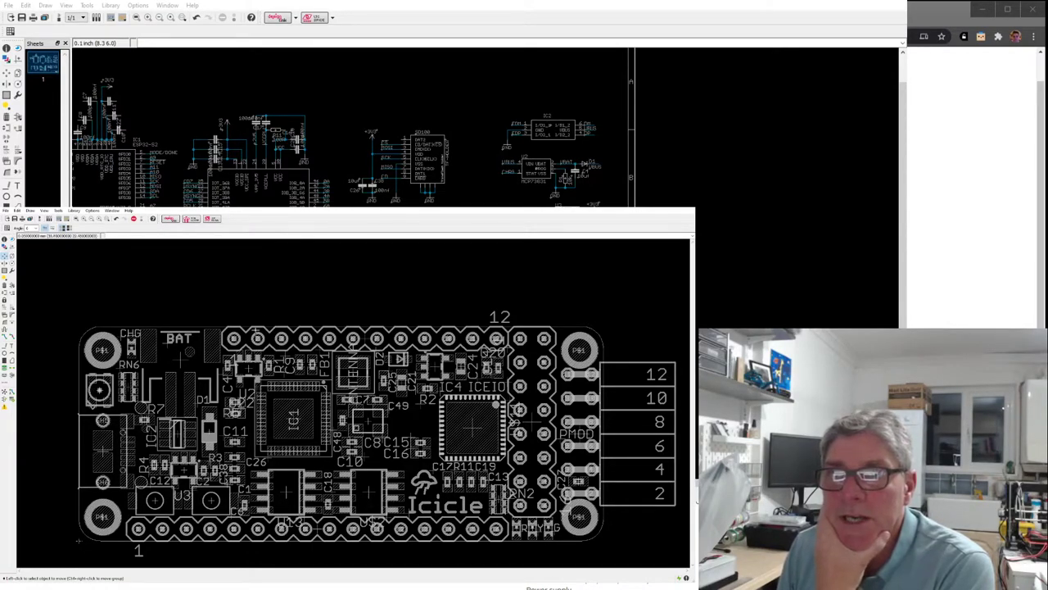
scroll(229, 489, down, 2)
scroll(294, 433, up, 2)
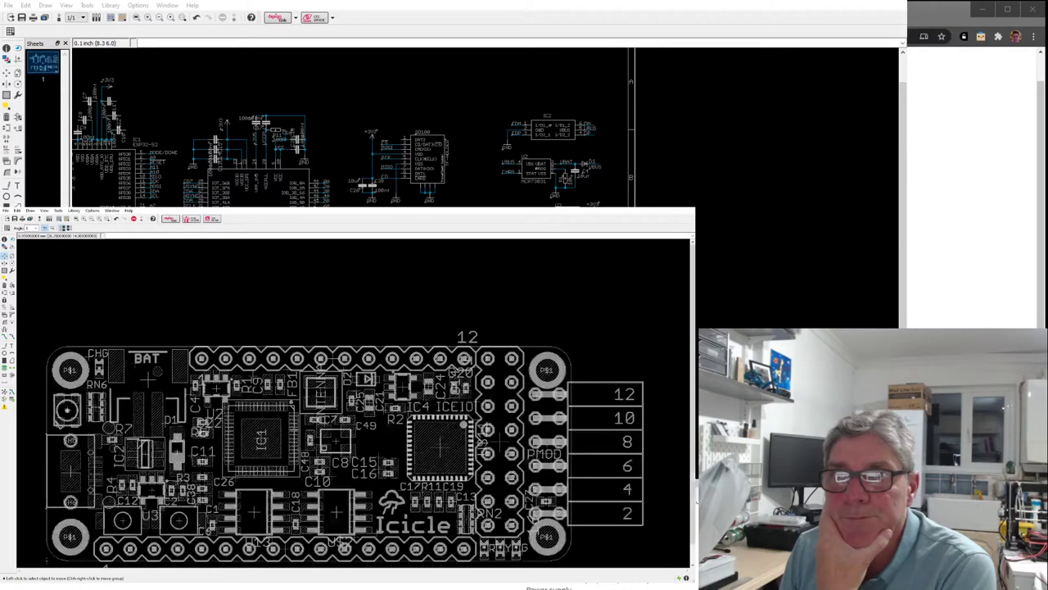
scroll(422, 440, down, 1)
scroll(422, 441, up, 1)
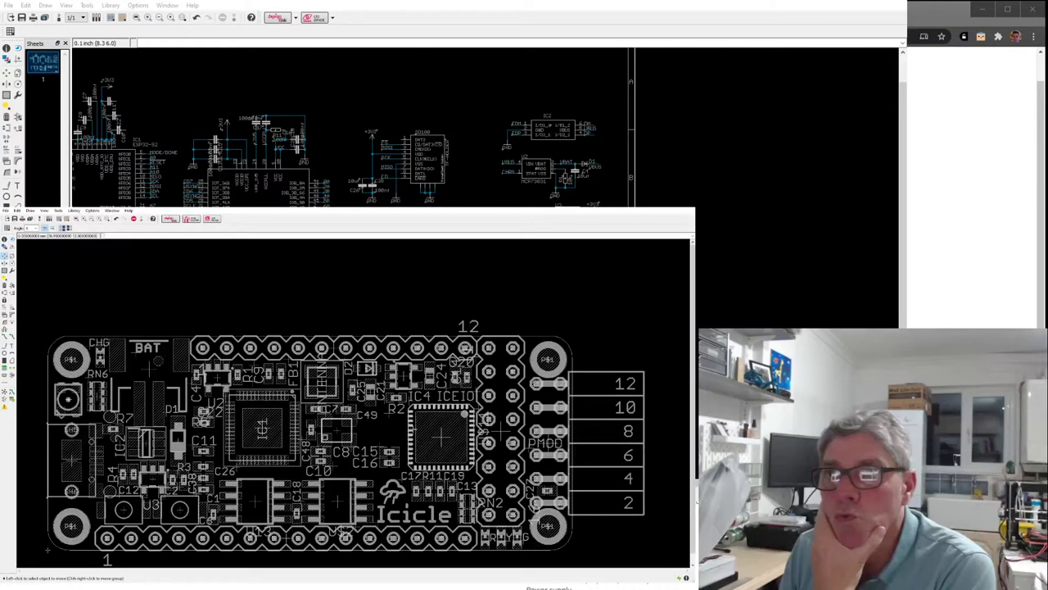
scroll(414, 430, down, 1)
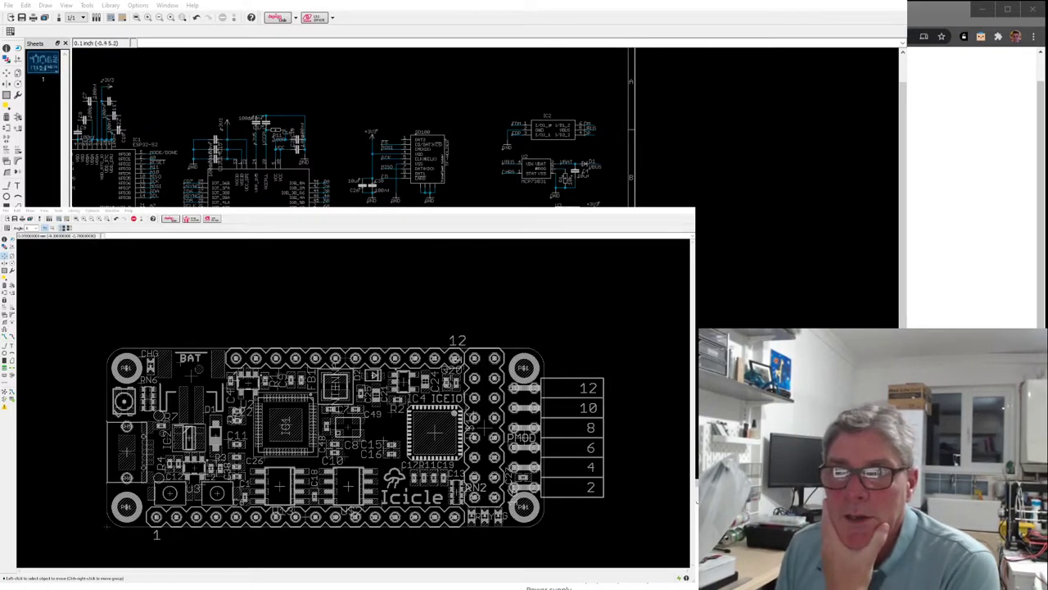
Calculate the copper pours on all layers with Ratsnest, then select the Move tool.
scroll(255, 440, up, 1)
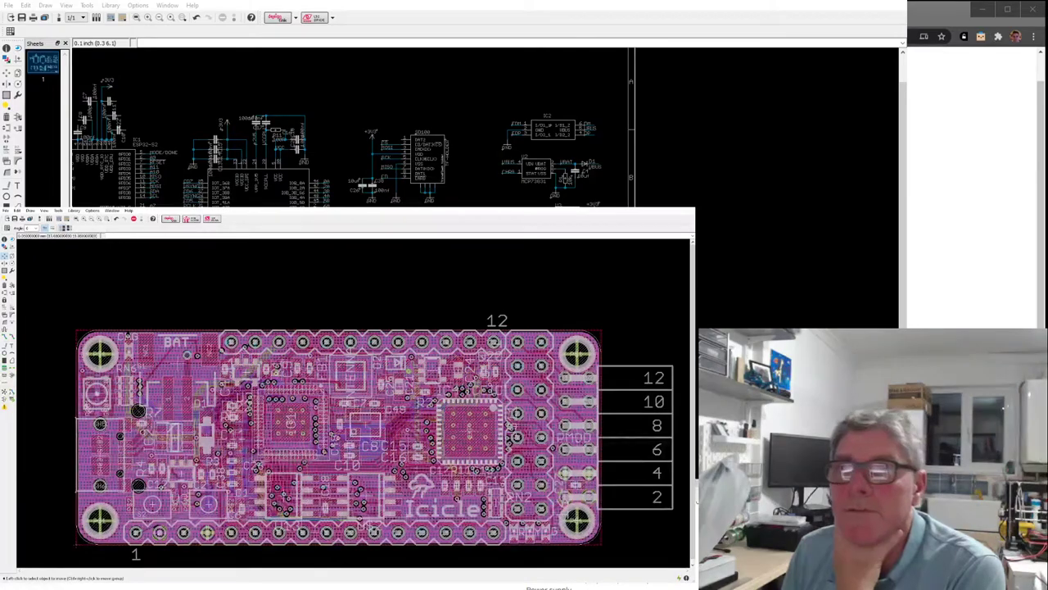
scroll(350, 427, up, 2)
scroll(331, 364, down, 2)
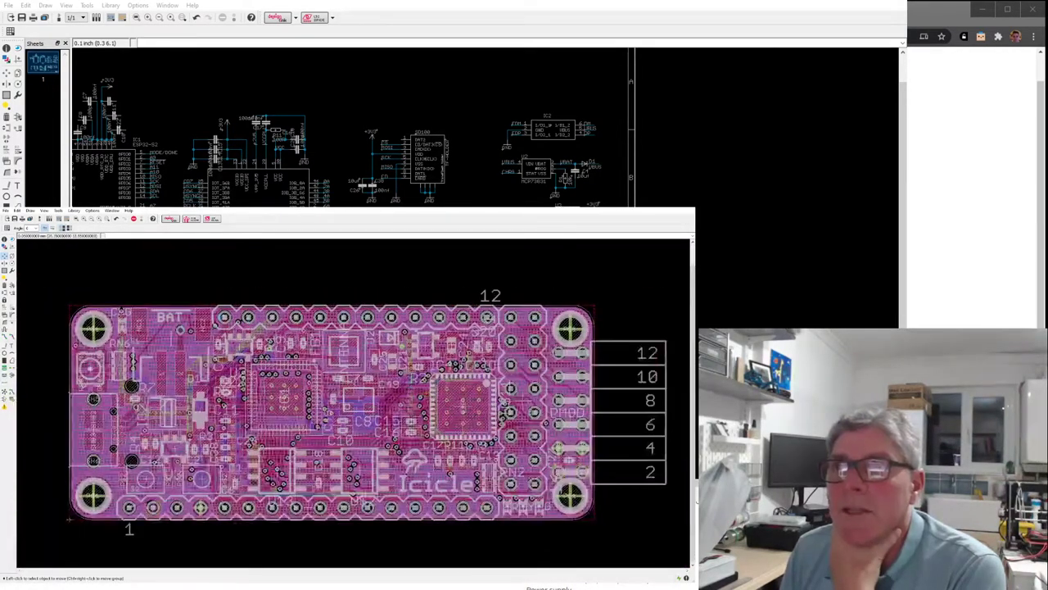
scroll(266, 410, up, 1)
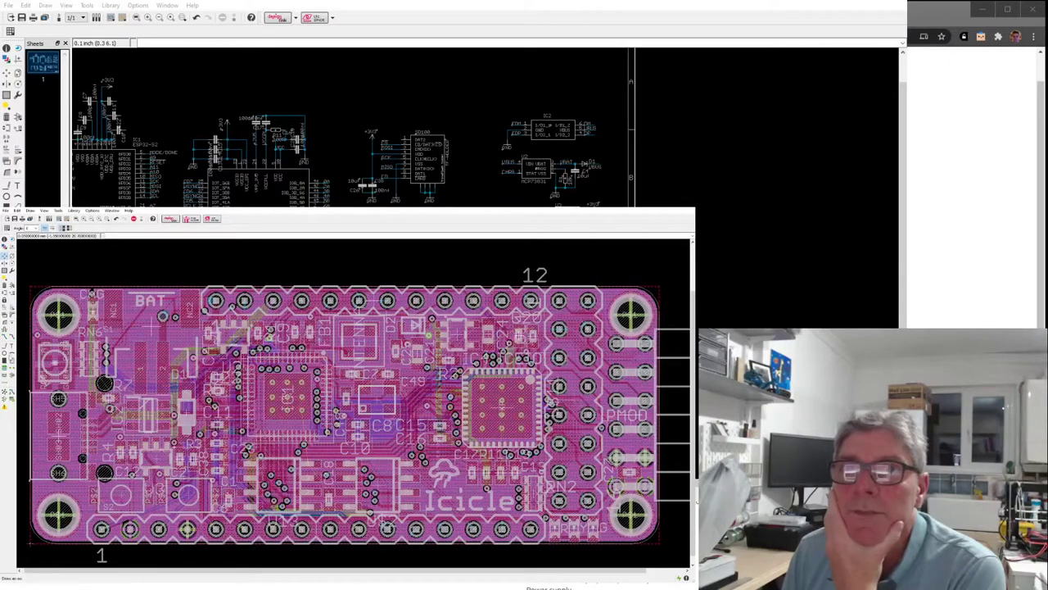
click(6, 392)
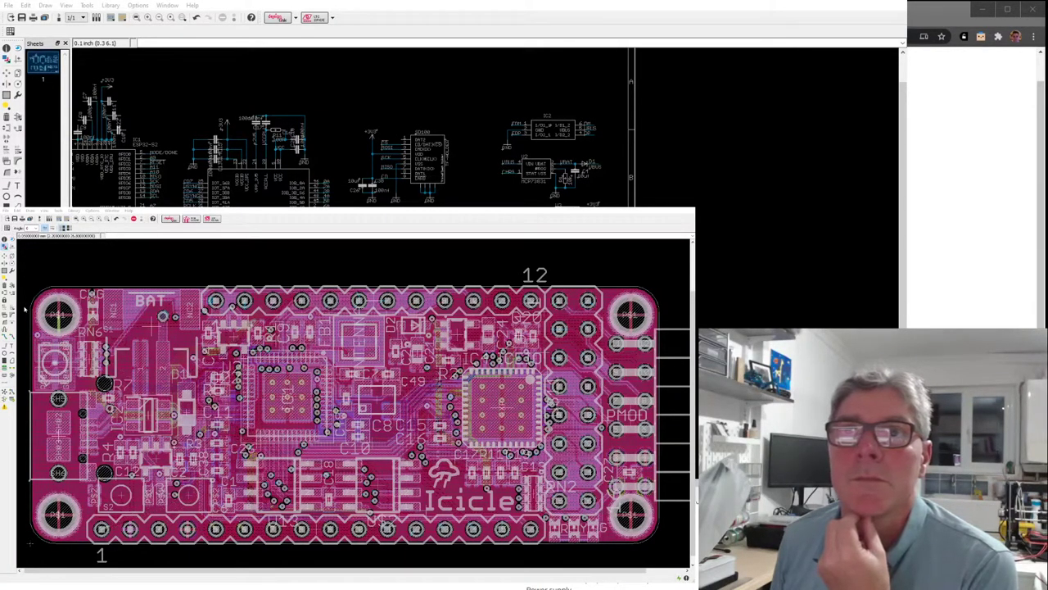
click(10, 257)
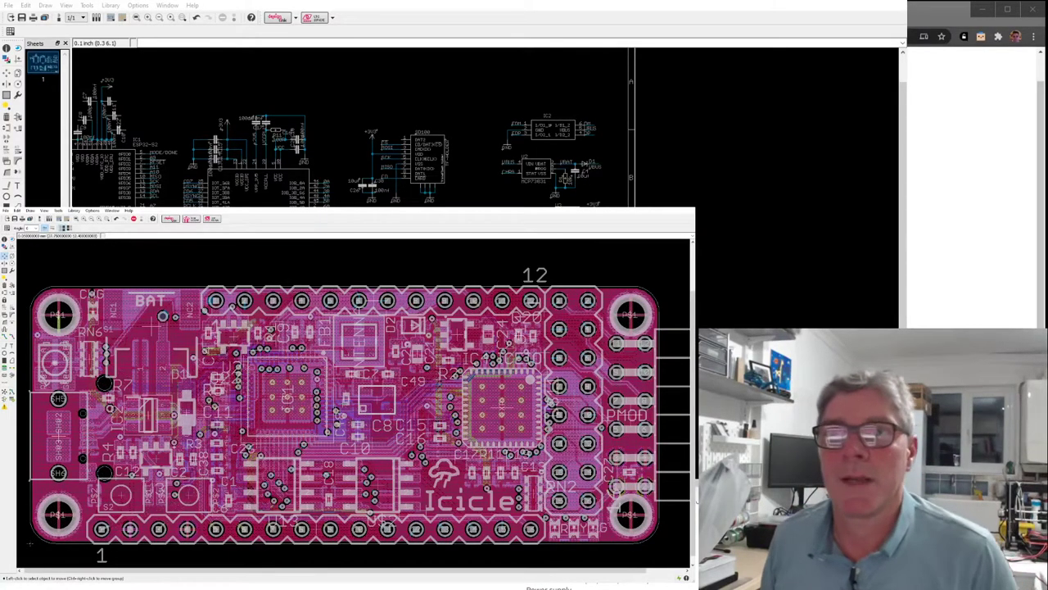
Move the IC3 name label from below the part onto the package body between its pads.
scroll(124, 501, up, 3)
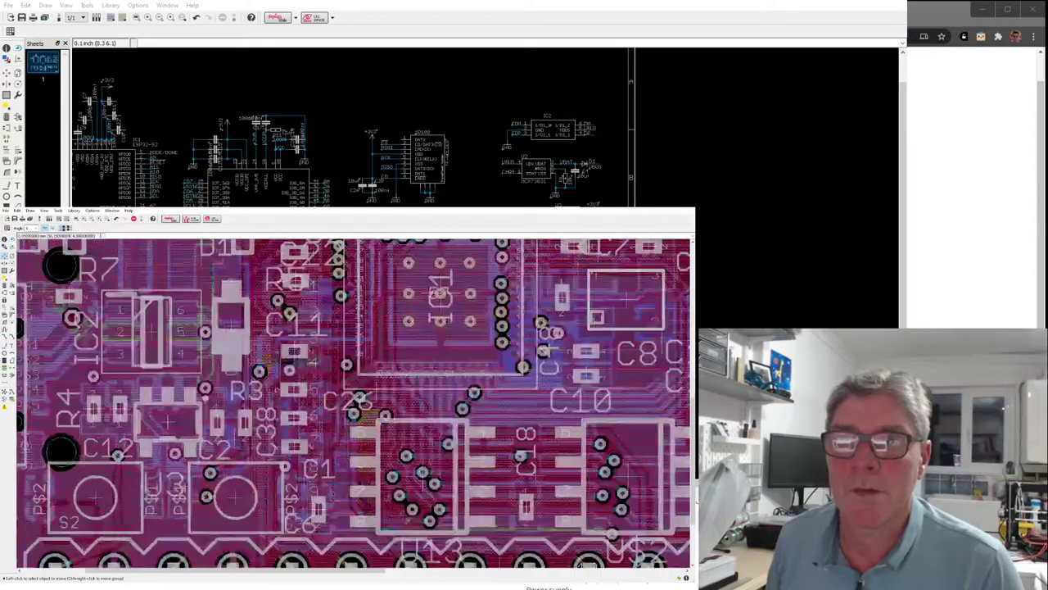
scroll(124, 501, up, 2)
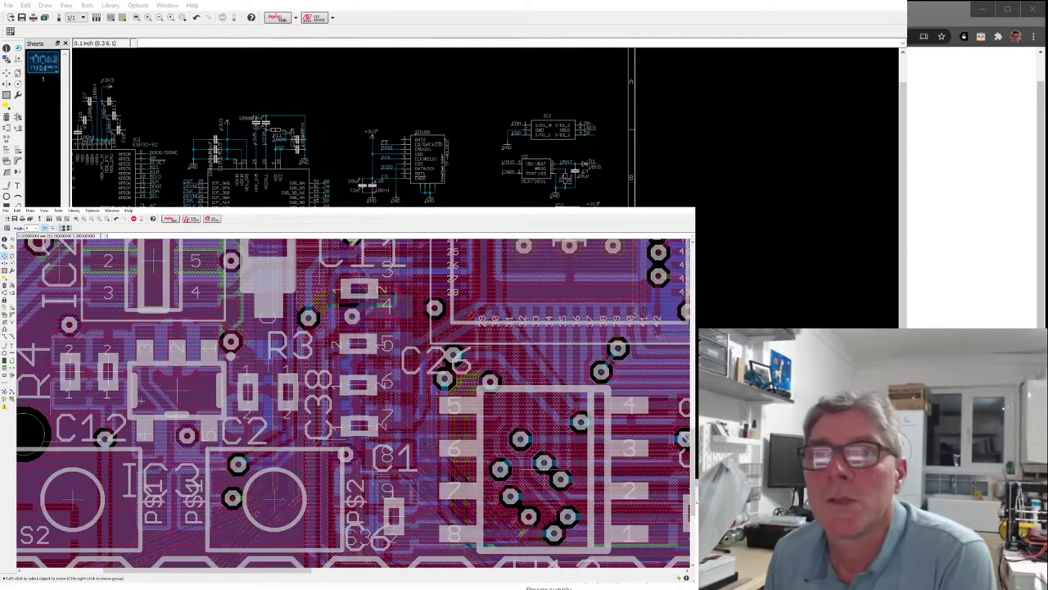
scroll(107, 491, up, 2)
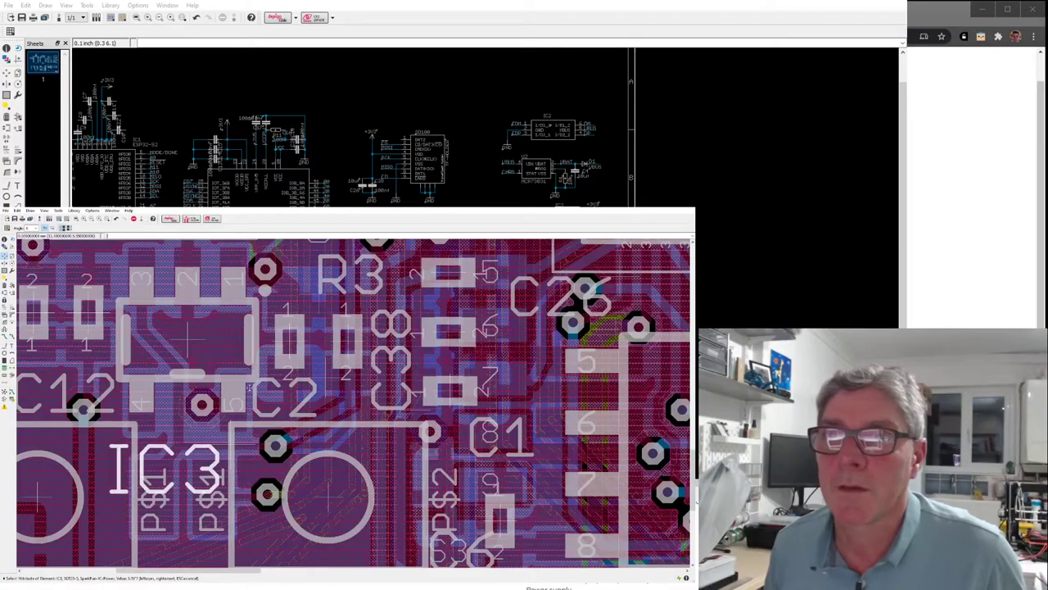
click(172, 468)
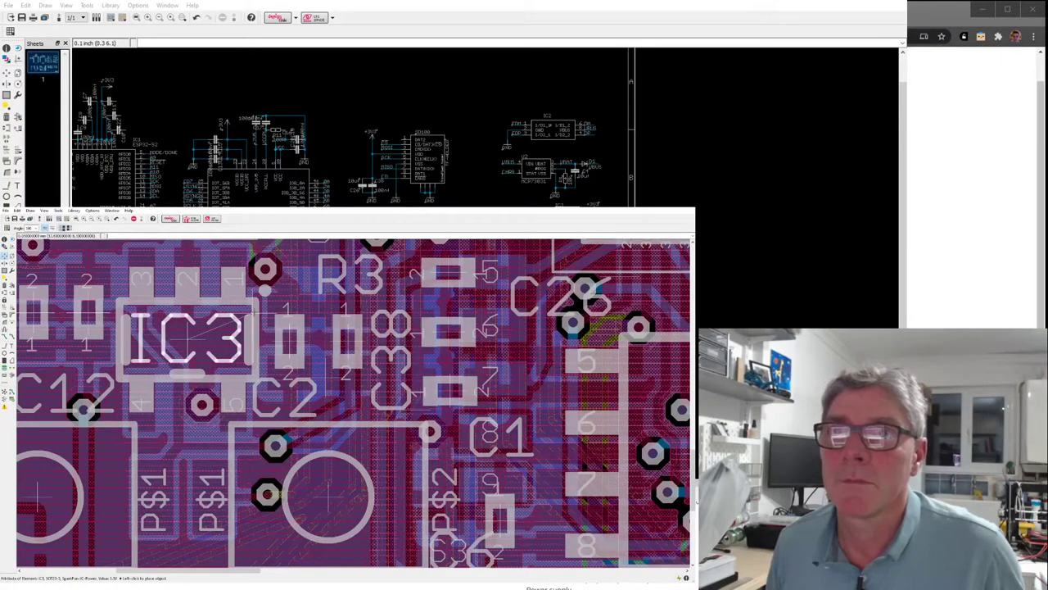
click(187, 342)
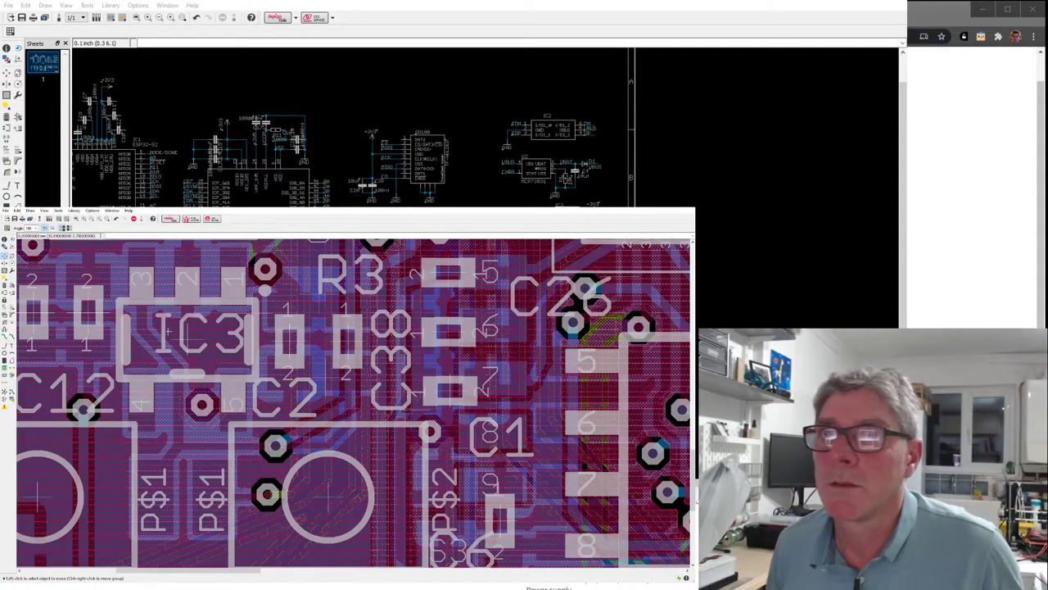
click(243, 314)
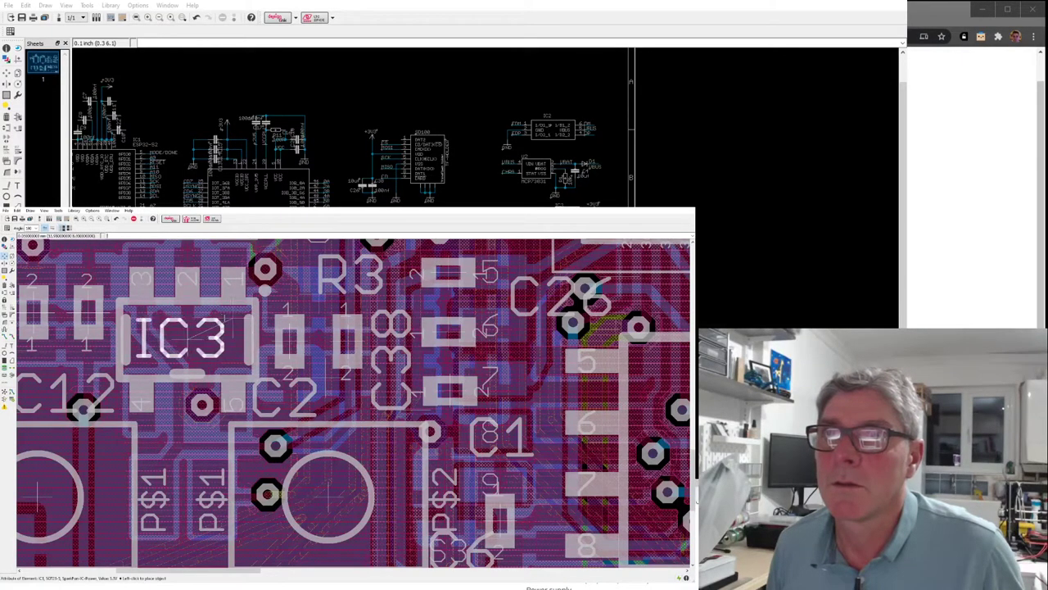
click(237, 318)
scroll(254, 358, down, 3)
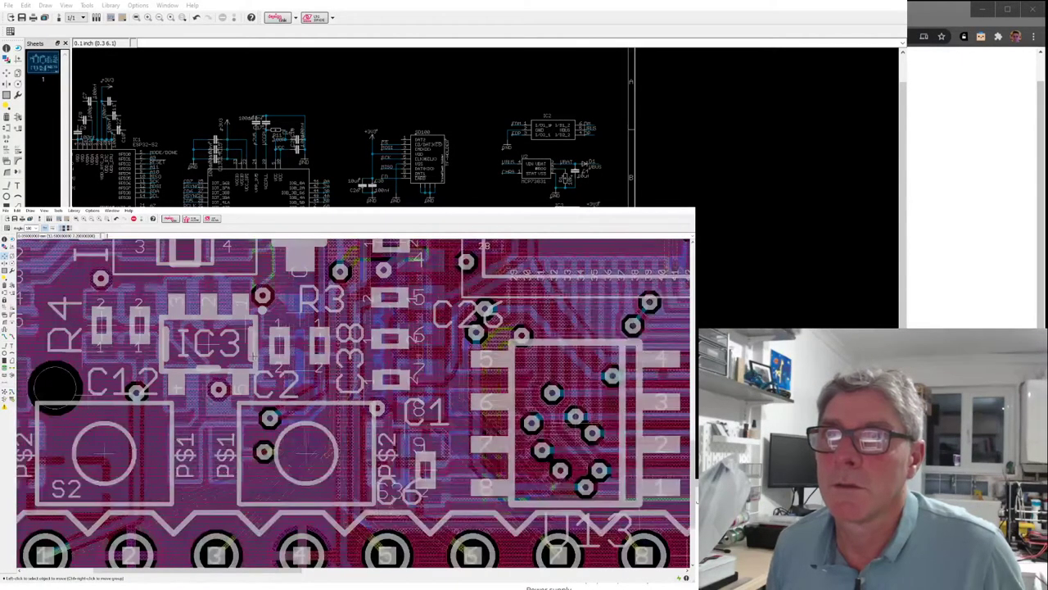
scroll(221, 422, down, 2)
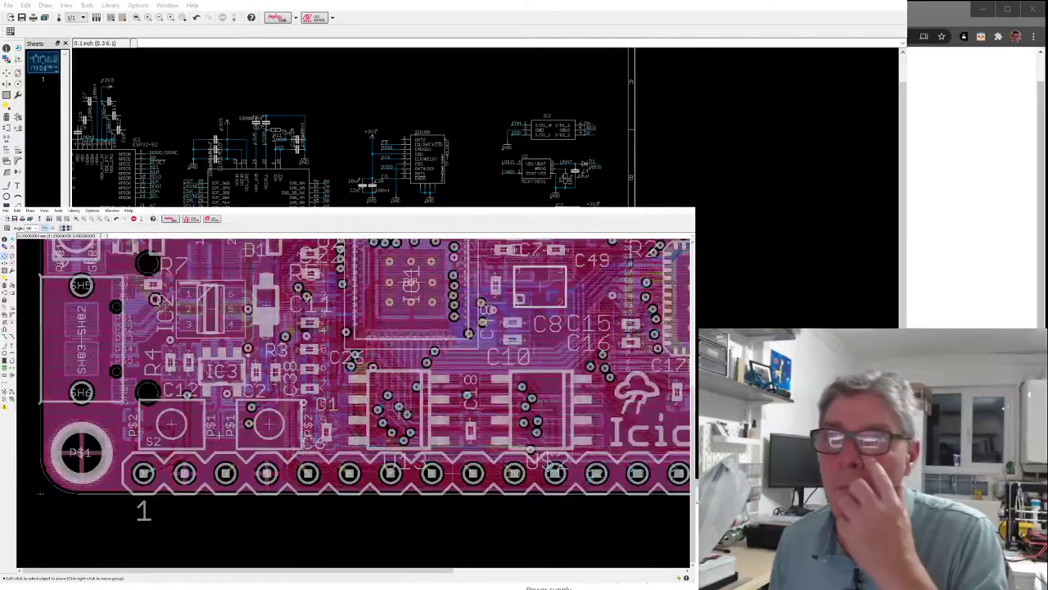
scroll(298, 426, up, 4)
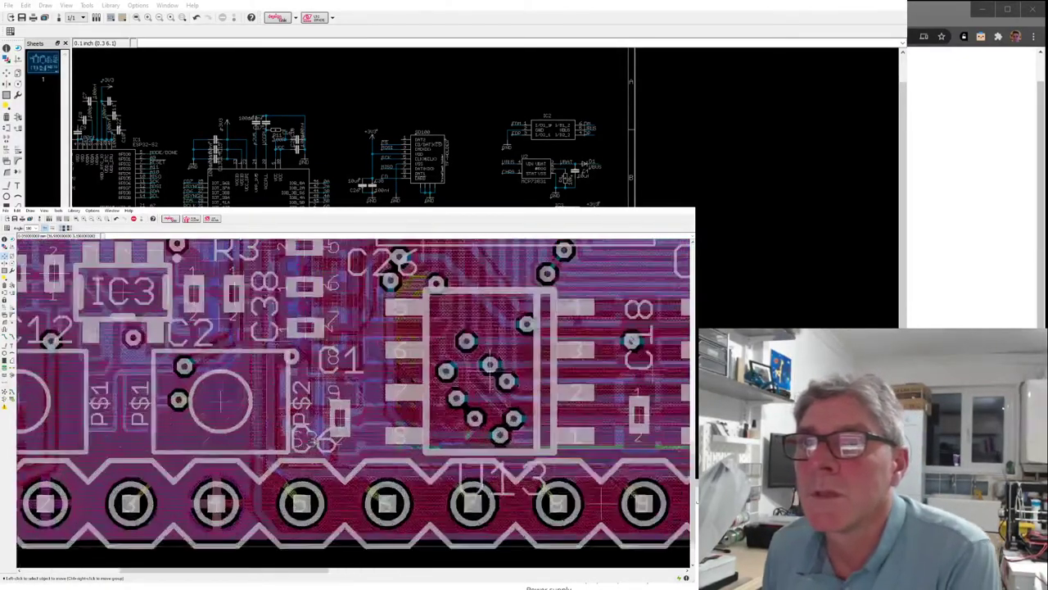
scroll(293, 455, down, 5)
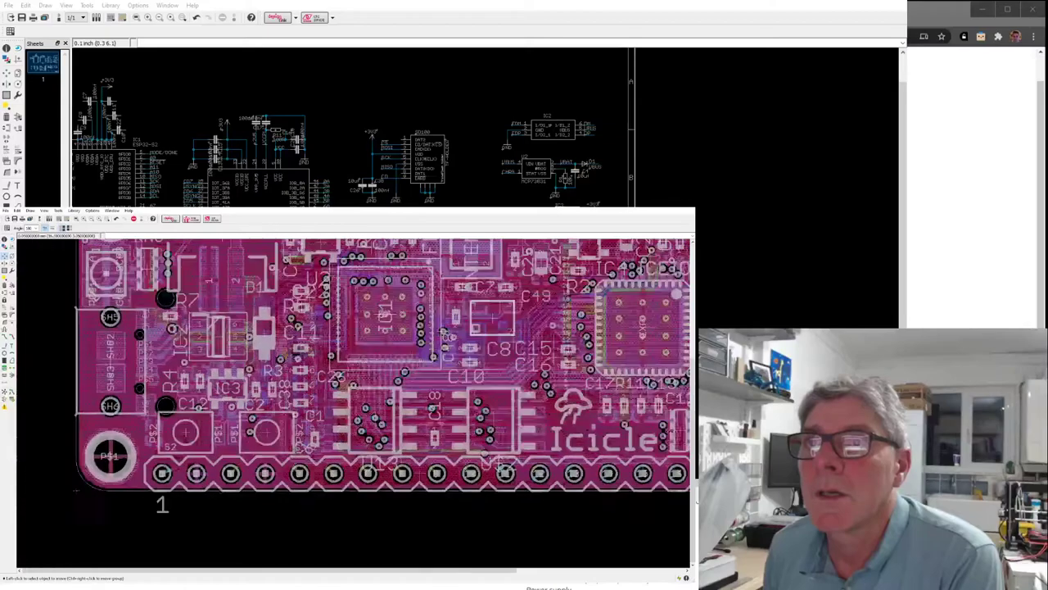
scroll(453, 278, up, 1)
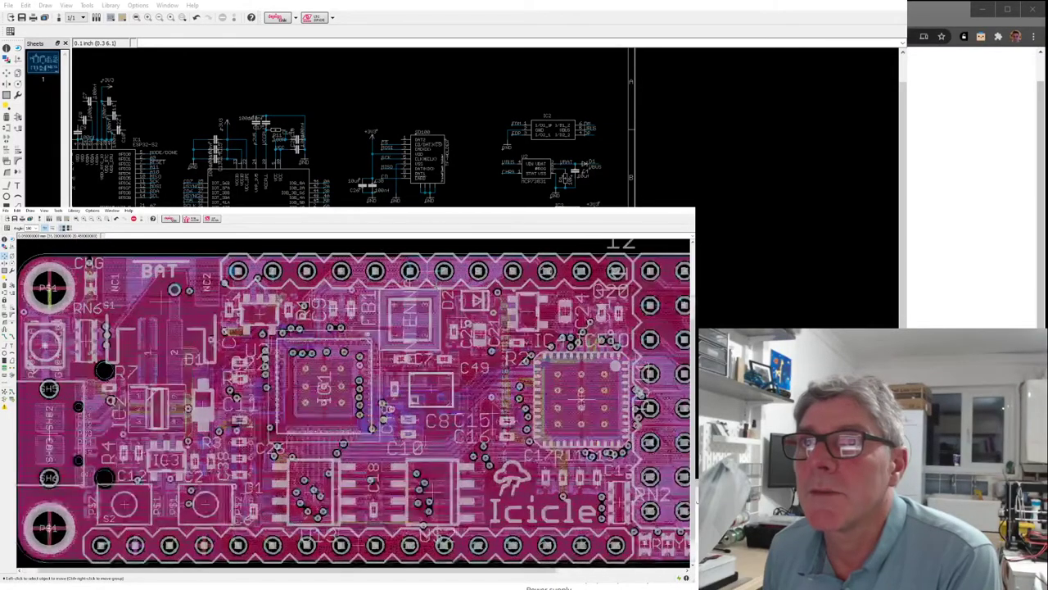
scroll(239, 375, down, 2)
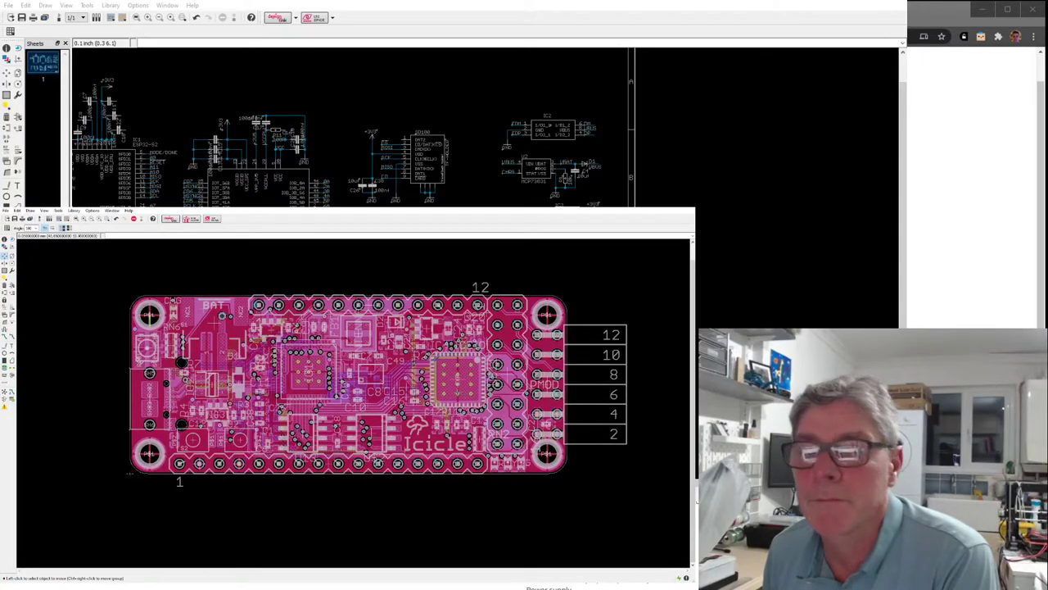
scroll(458, 390, up, 1)
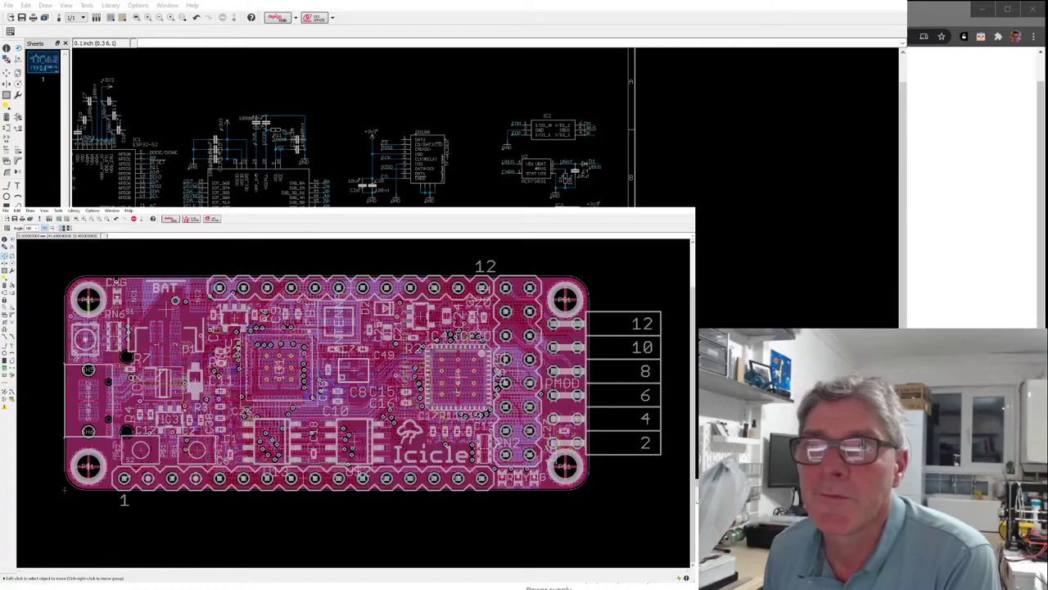
scroll(442, 390, up, 1)
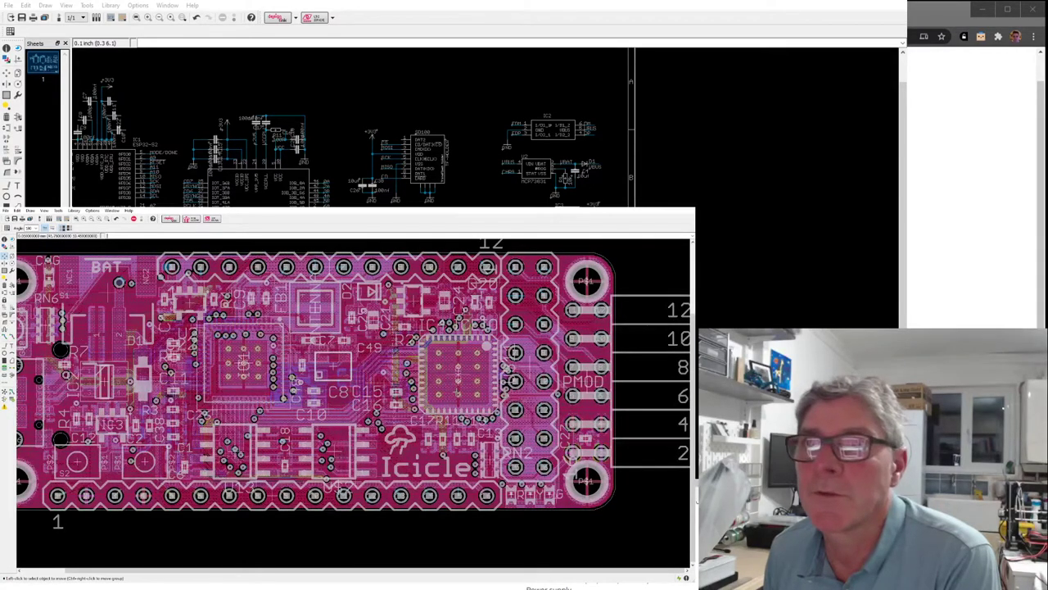
scroll(457, 361, down, 1)
scroll(316, 339, up, 1)
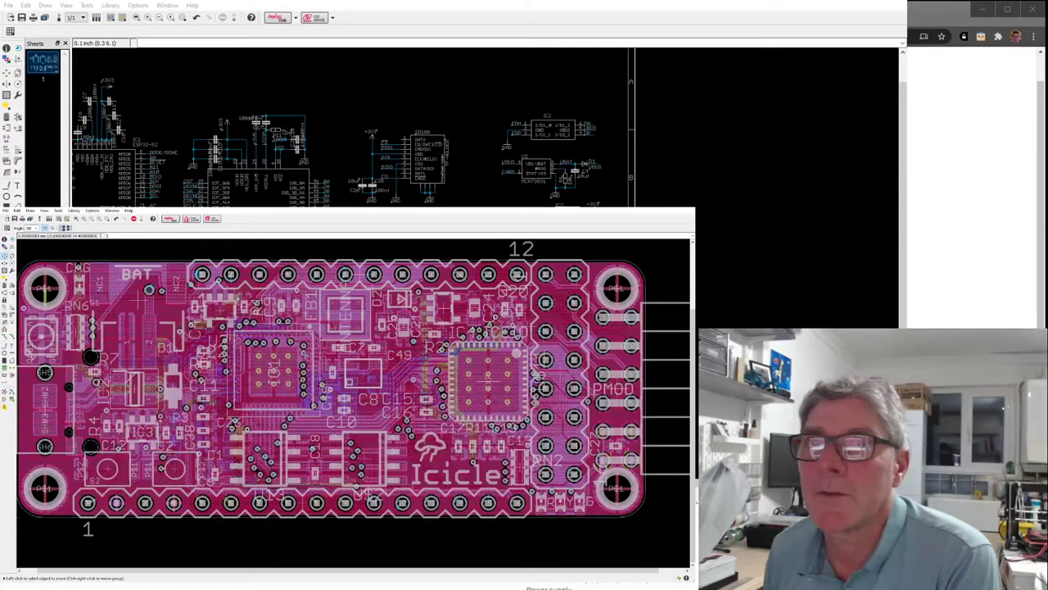
scroll(306, 357, down, 1)
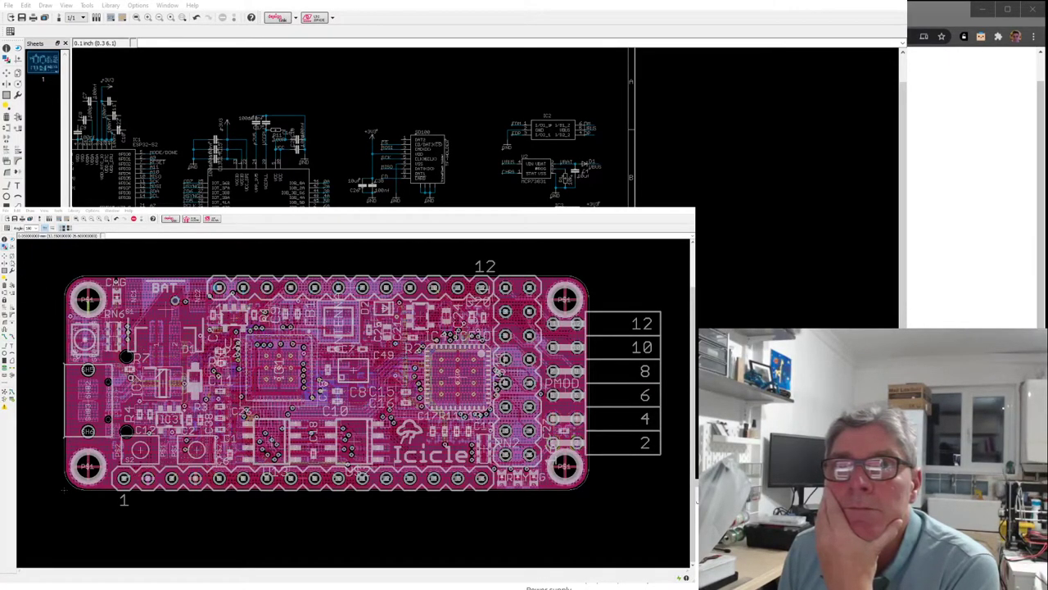
Show only the red top copper layer with F5, inspect it, and select Move.
key(F5)
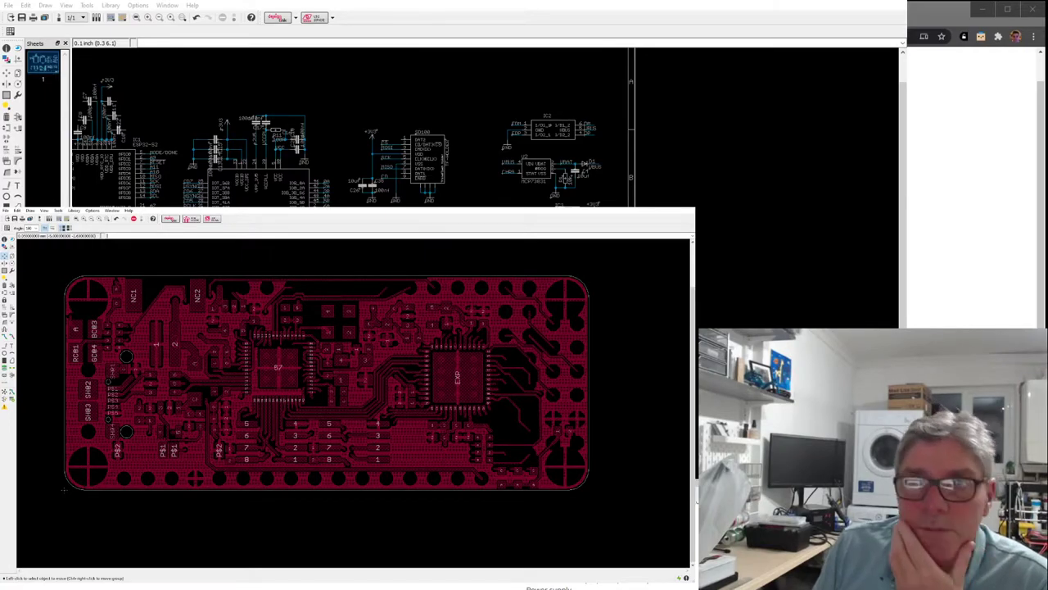
scroll(157, 369, up, 1)
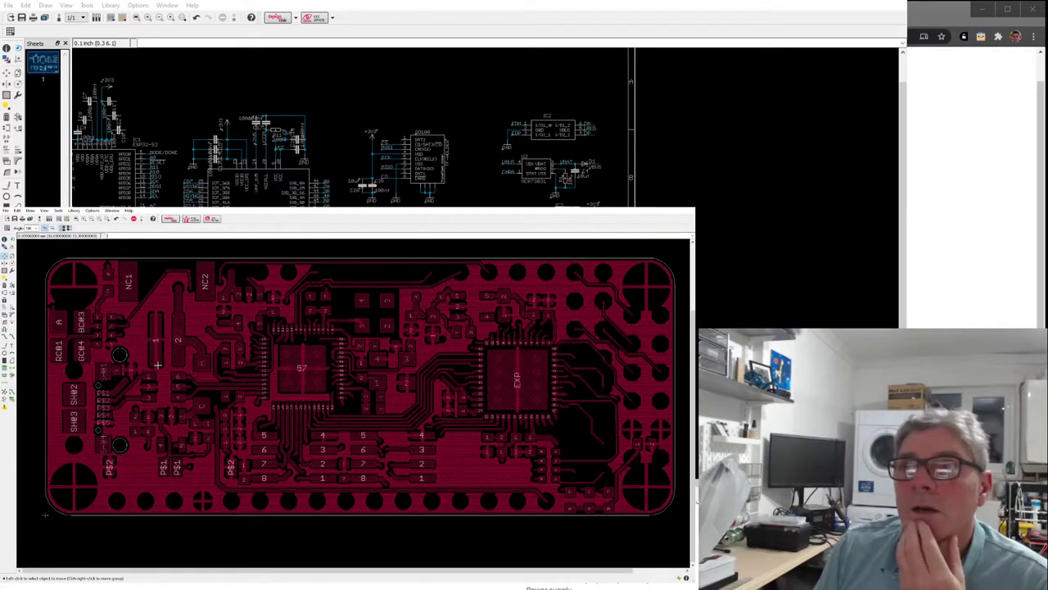
scroll(157, 365, up, 1)
scroll(157, 365, down, 1)
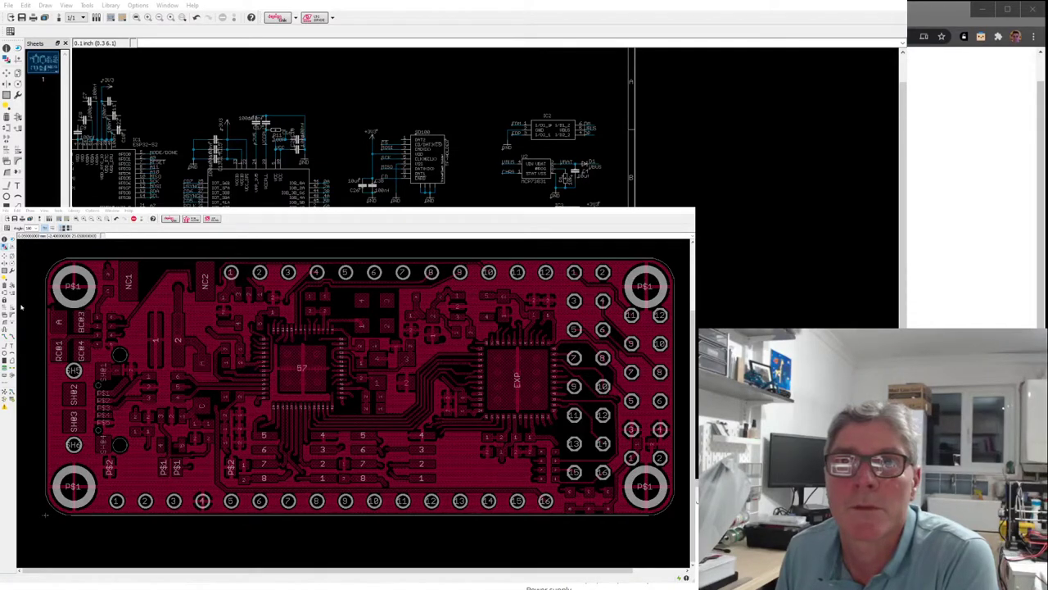
click(4, 256)
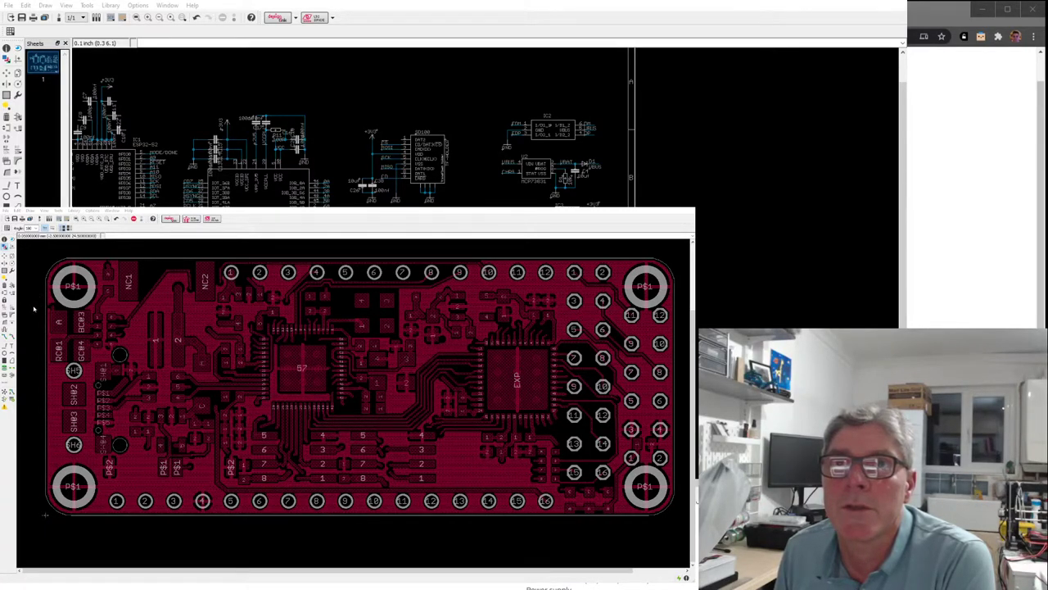
Display the purple copper layer and shift the trace beside the right-hand IC slightly.
key(b)
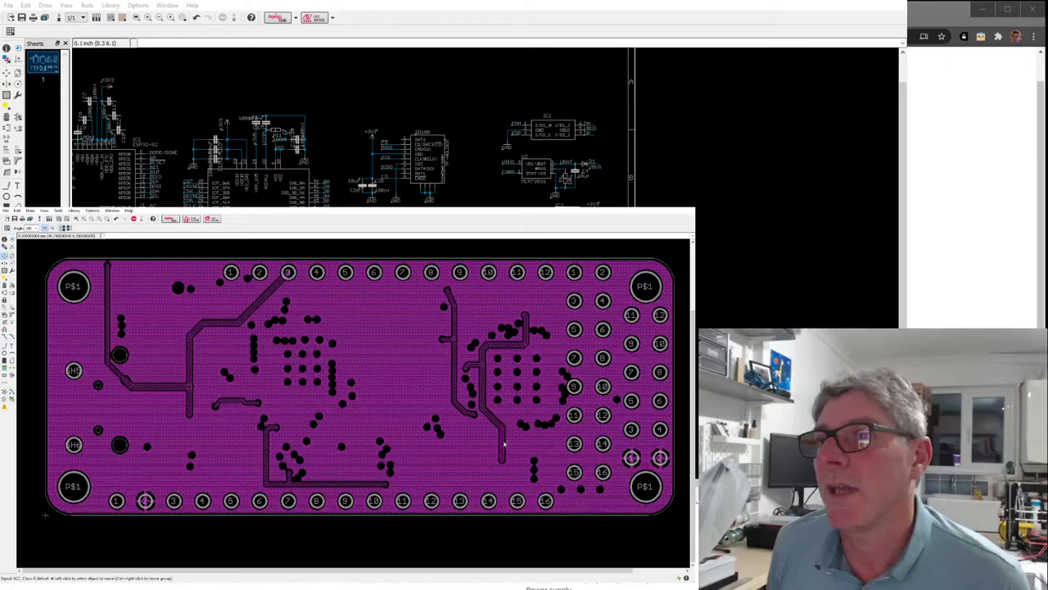
click(486, 387)
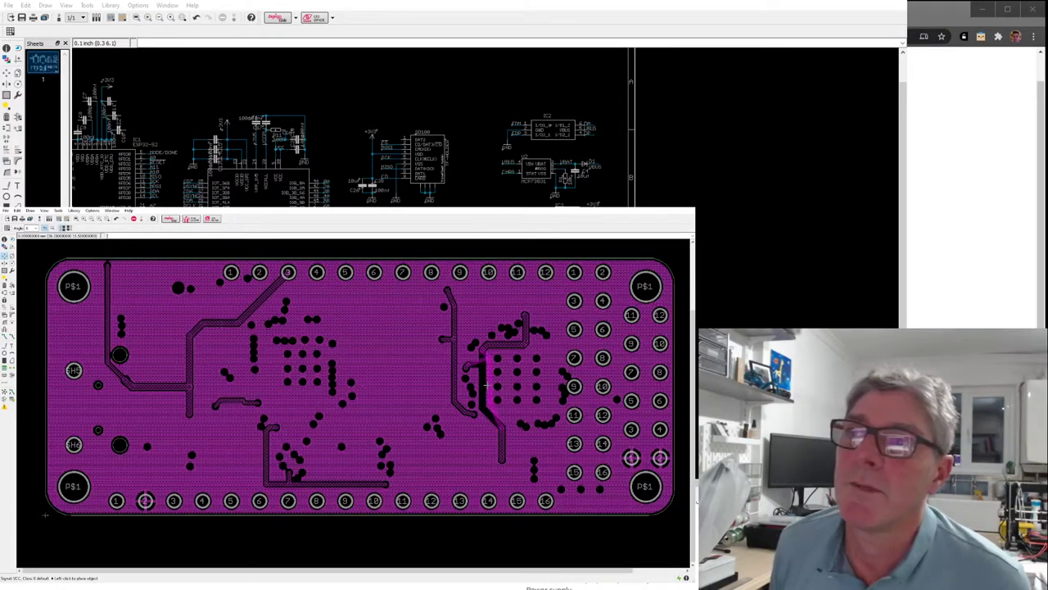
click(480, 393)
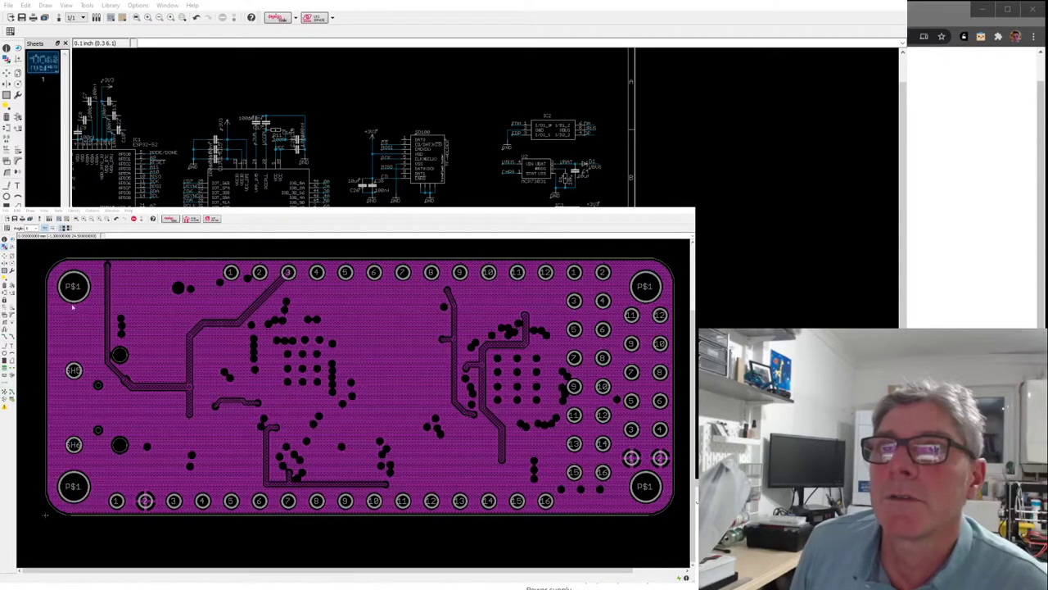
Switch the display to the yellow inner copper layer with its pour and traces.
key(l)
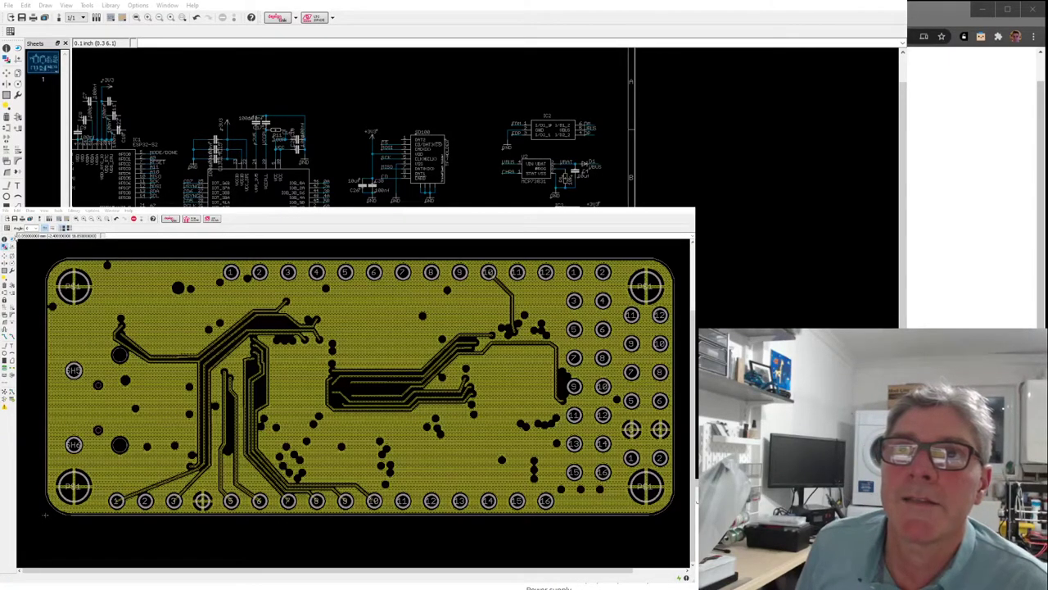
Show only the blue bottom copper layer to review its pour, traces, vias and header pads.
key(l)
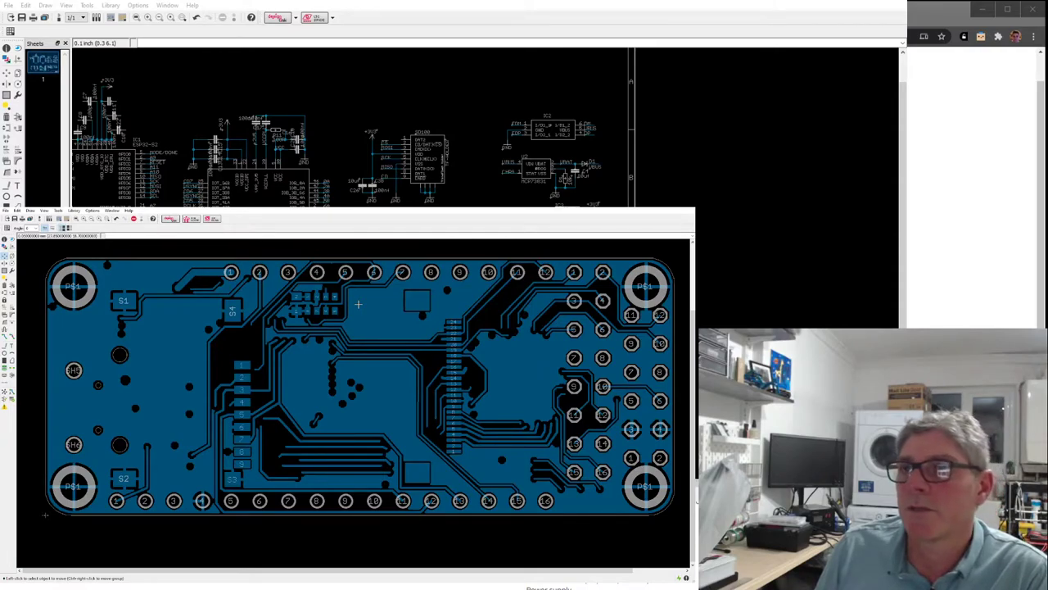
scroll(425, 297, up, 4)
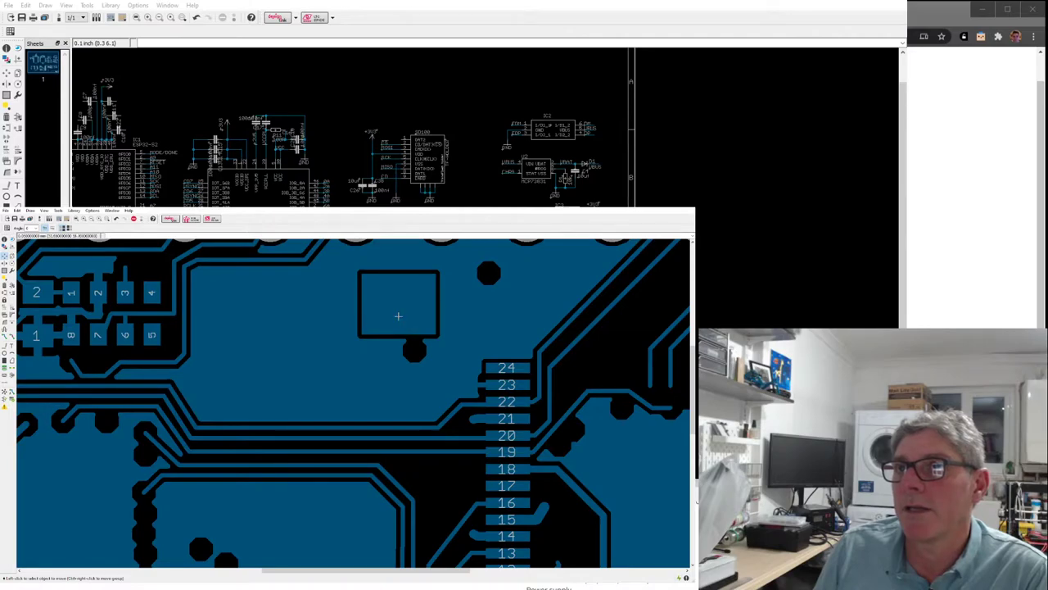
scroll(403, 314, down, 5)
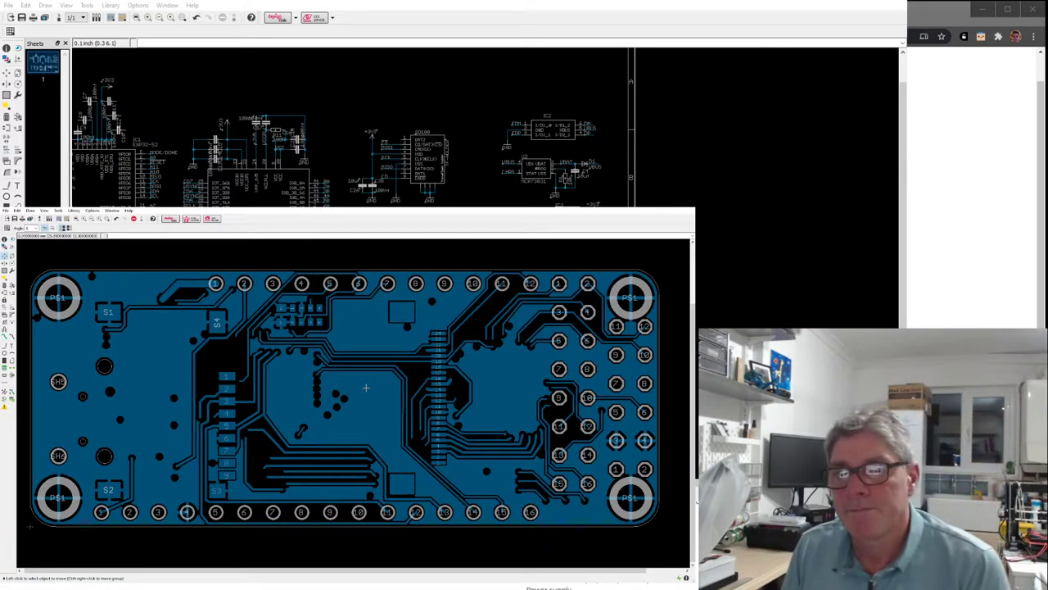
scroll(406, 319, up, 1)
scroll(406, 319, down, 1)
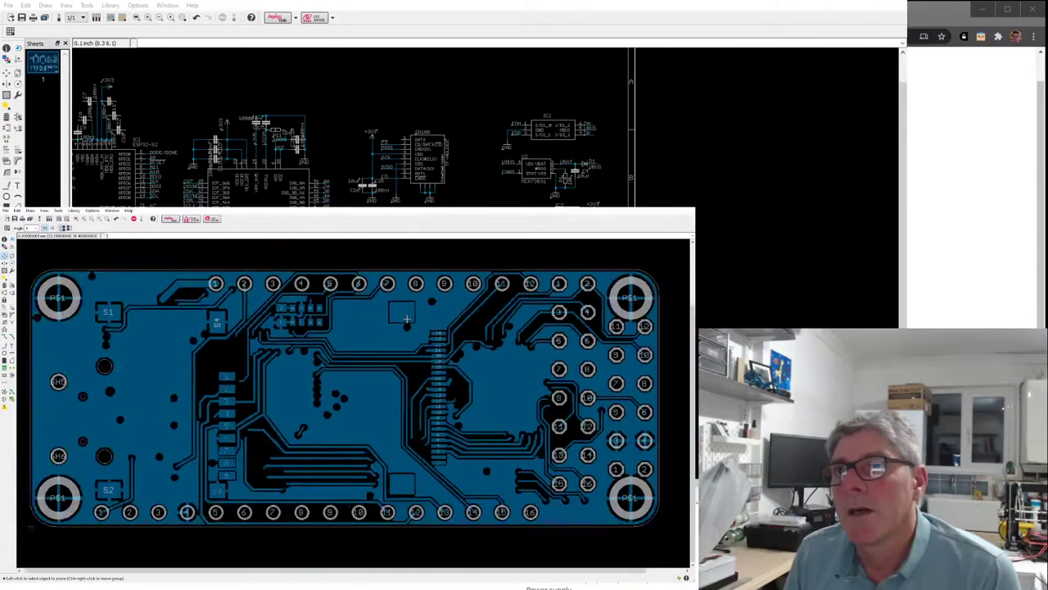
scroll(406, 319, down, 1)
scroll(401, 312, up, 2)
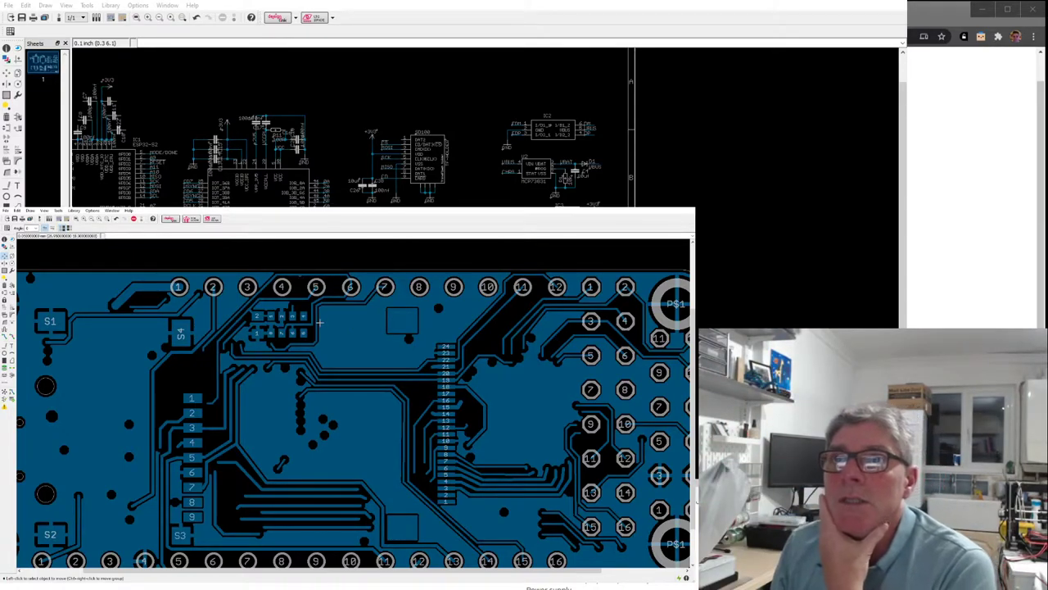
scroll(336, 325, down, 5)
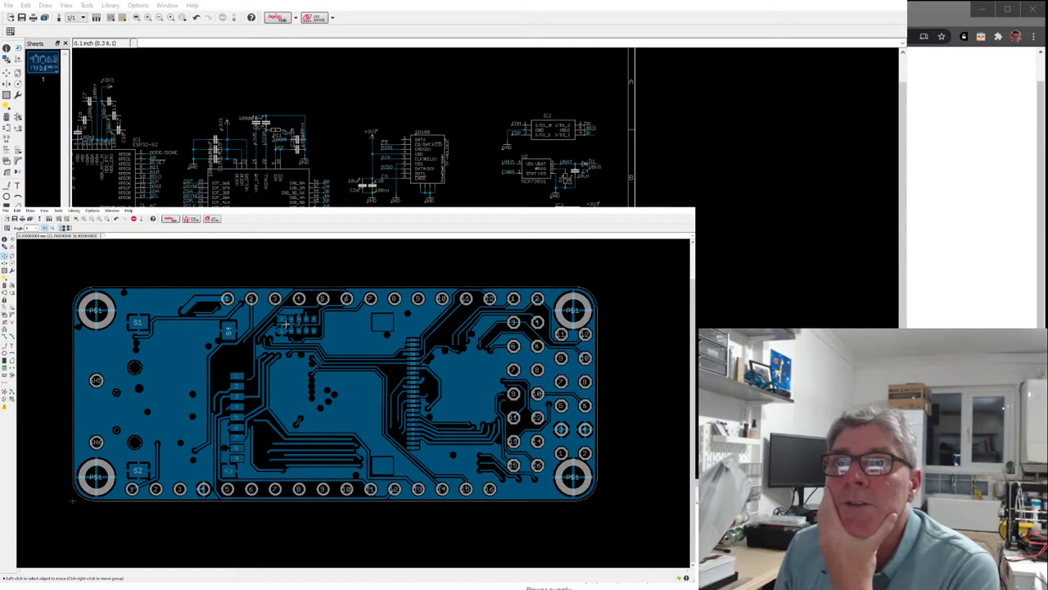
scroll(328, 327, up, 5)
scroll(329, 328, down, 5)
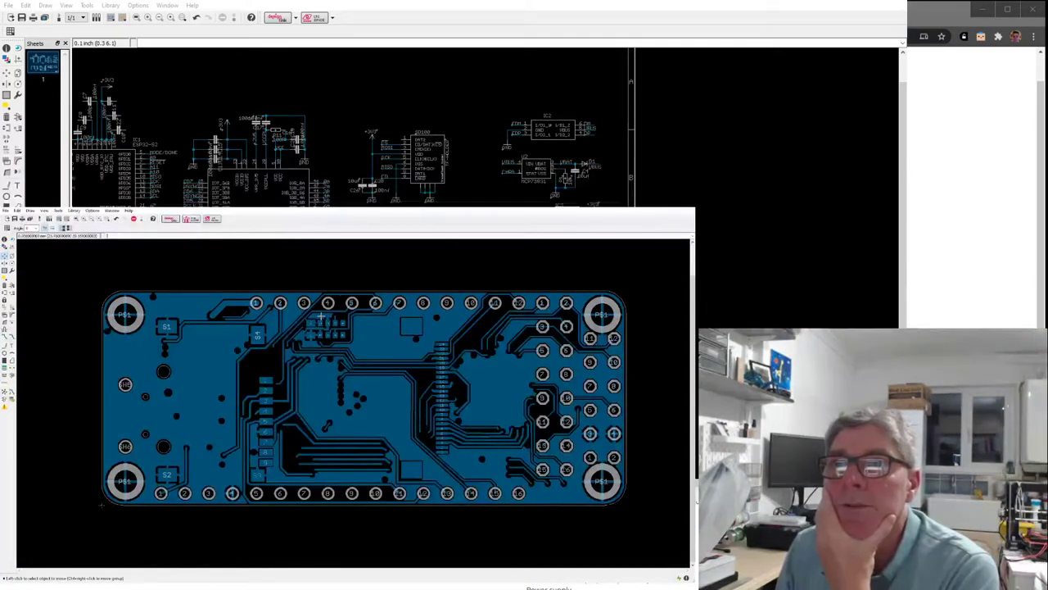
scroll(329, 332, up, 6)
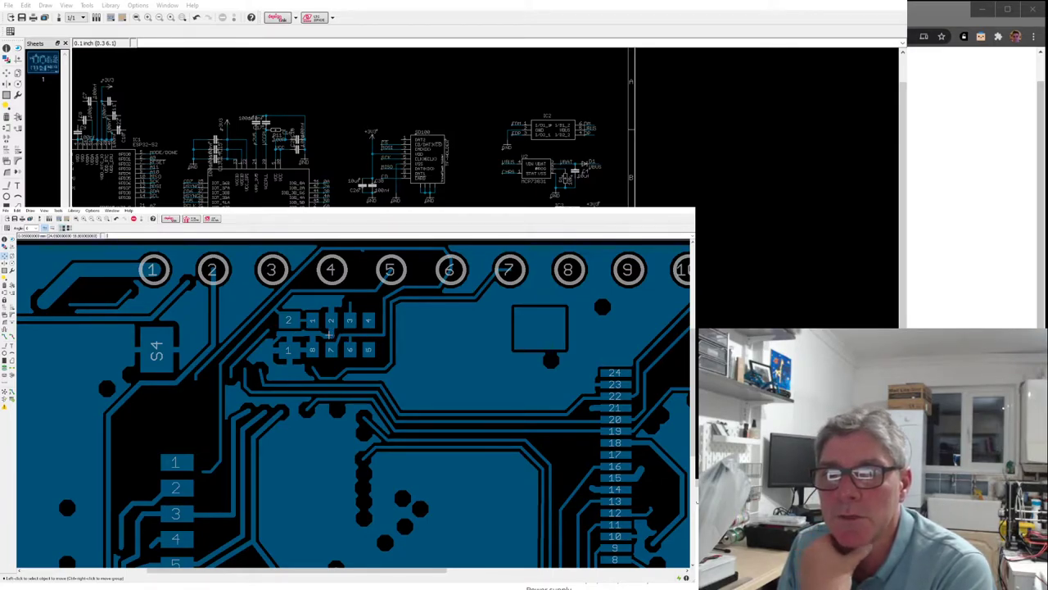
scroll(312, 336, down, 3)
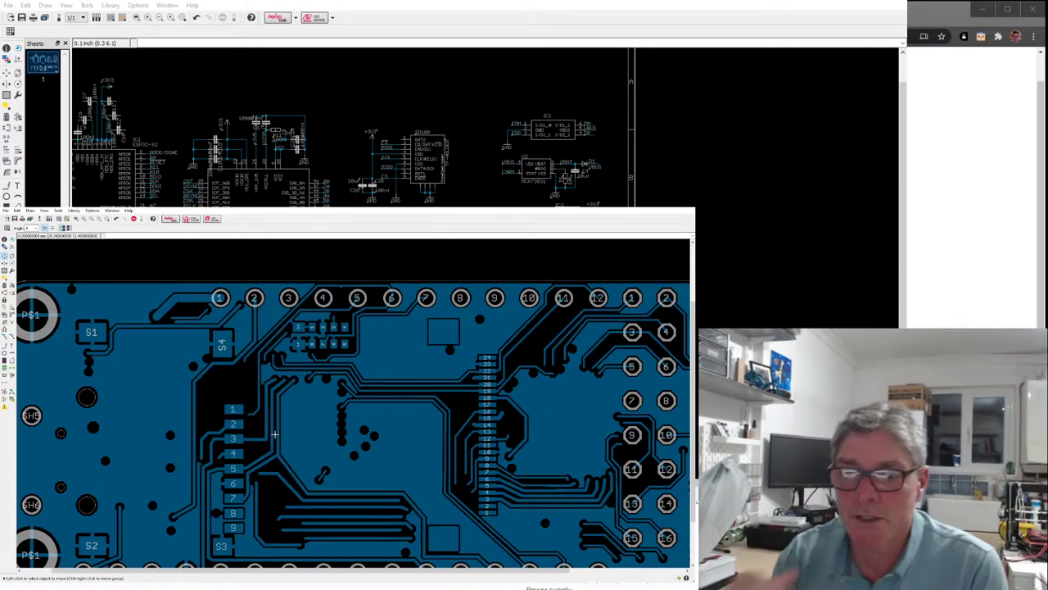
scroll(197, 403, down, 3)
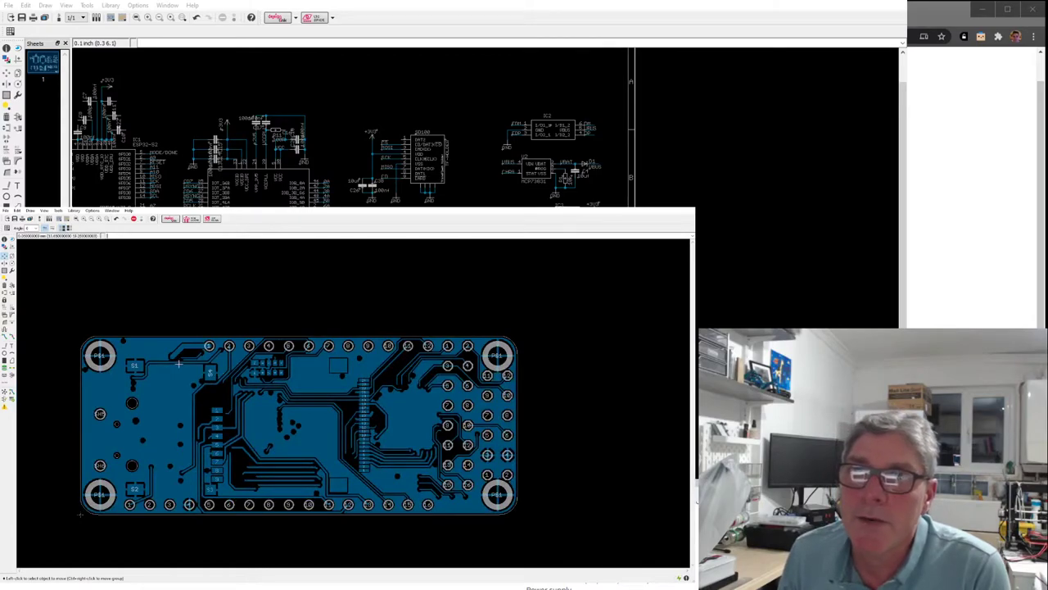
scroll(126, 490, up, 3)
scroll(126, 490, down, 3)
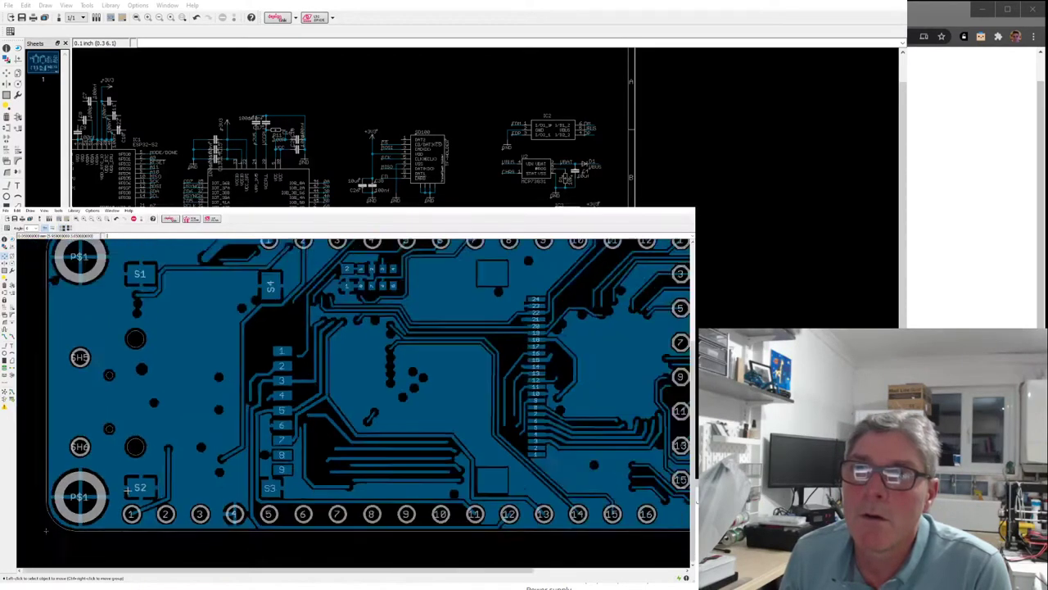
scroll(64, 413, up, 1)
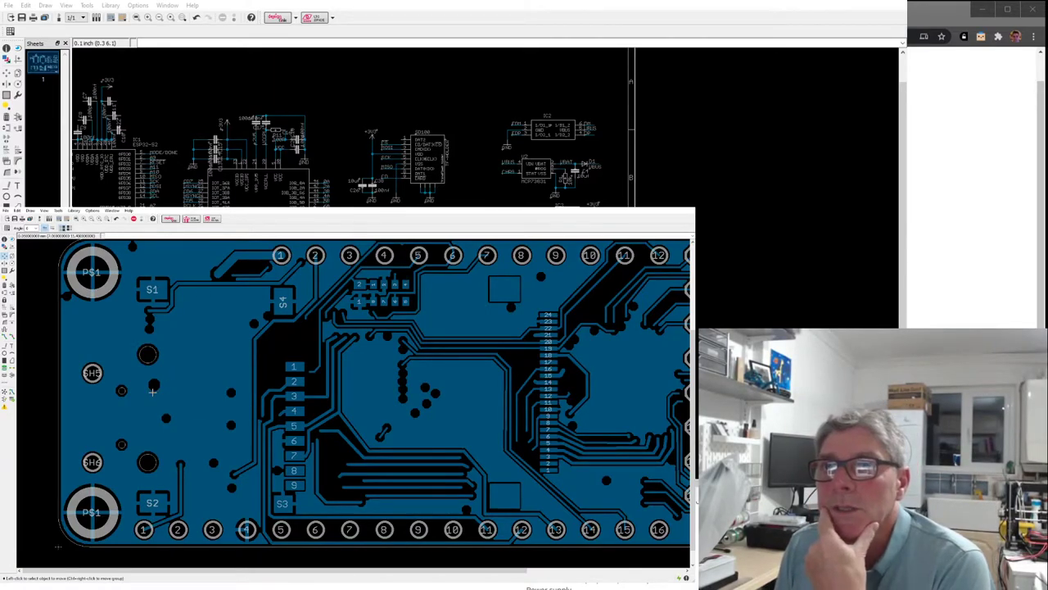
scroll(152, 391, down, 2)
scroll(372, 383, up, 3)
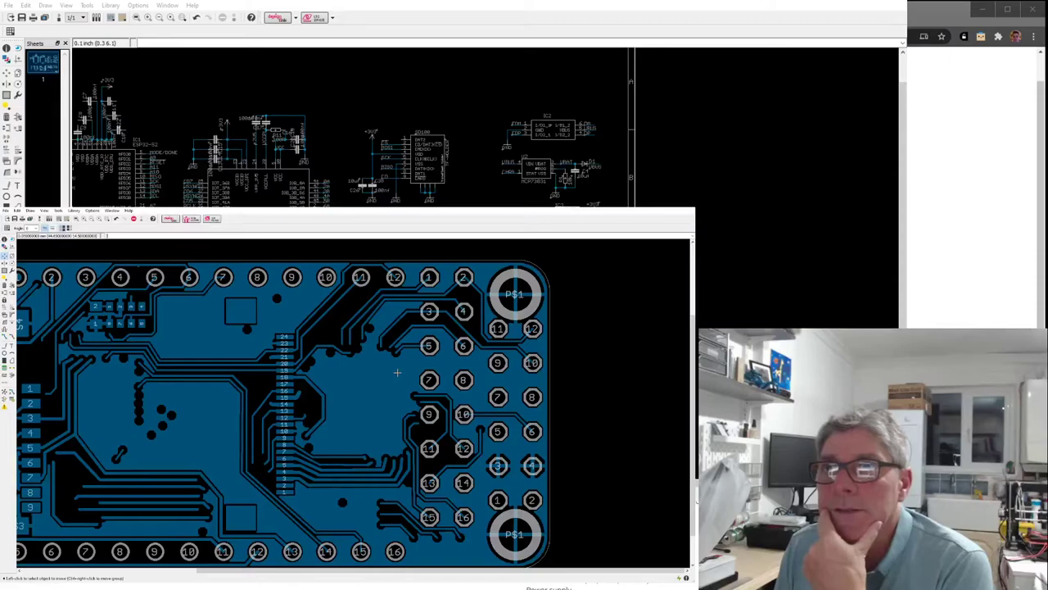
scroll(413, 348, up, 2)
scroll(246, 377, down, 2)
scroll(373, 398, down, 1)
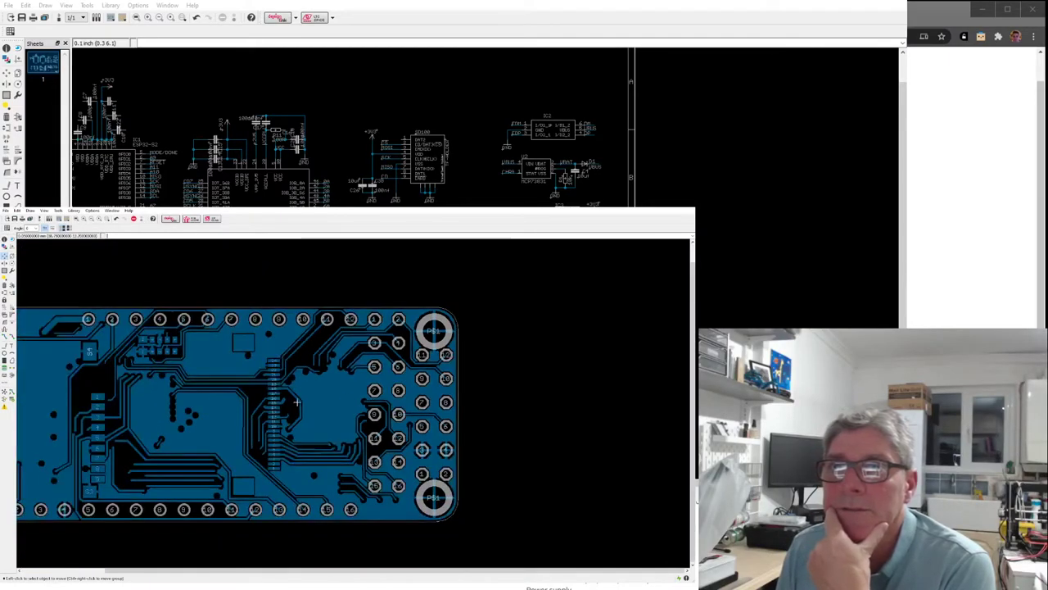
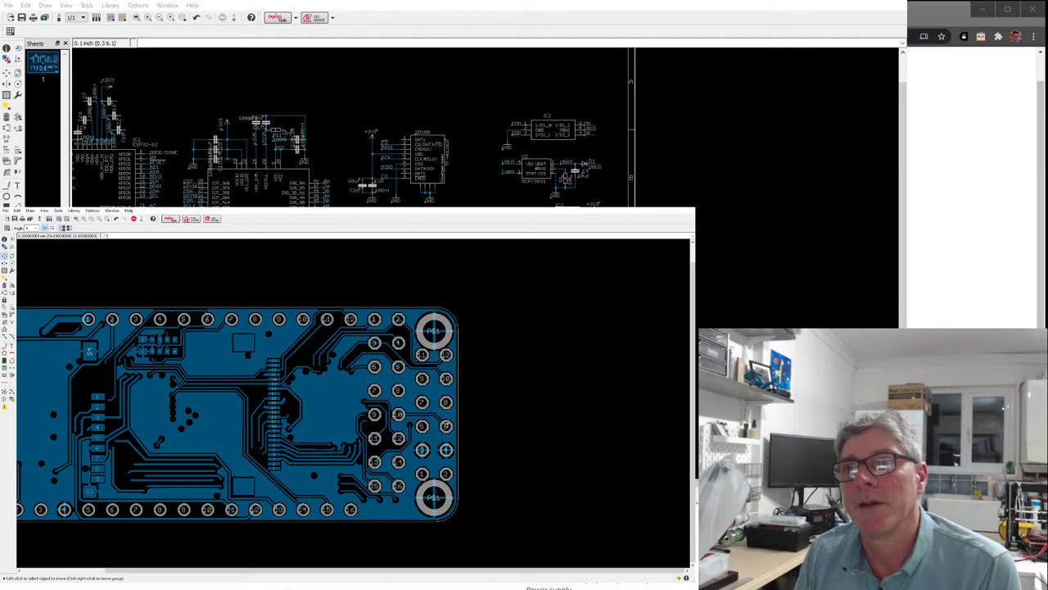
Zoom the PCB window out so the whole bottom-layer feather board fits in view.
scroll(447, 424, down, 2)
scroll(436, 419, up, 1)
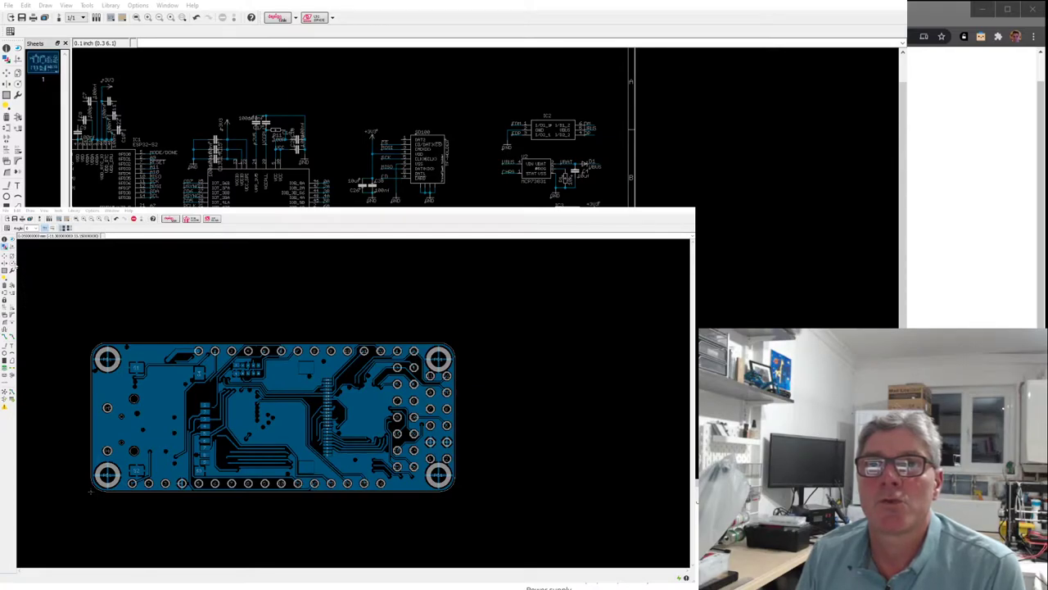
Display the top copper layer with its copper pour across the feather board.
click(23, 307)
scroll(132, 450, up, 3)
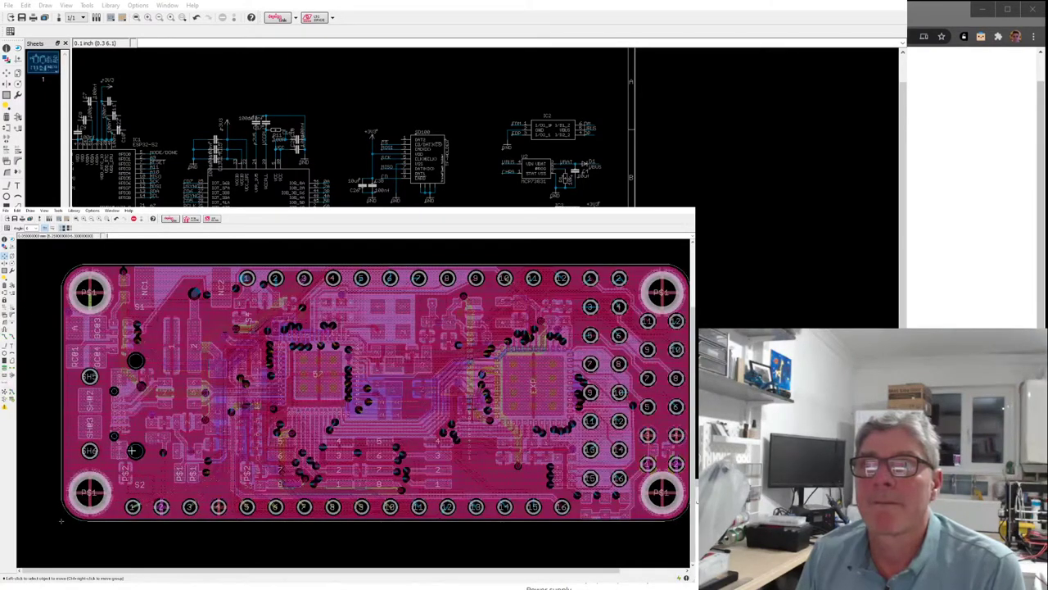
scroll(132, 449, down, 1)
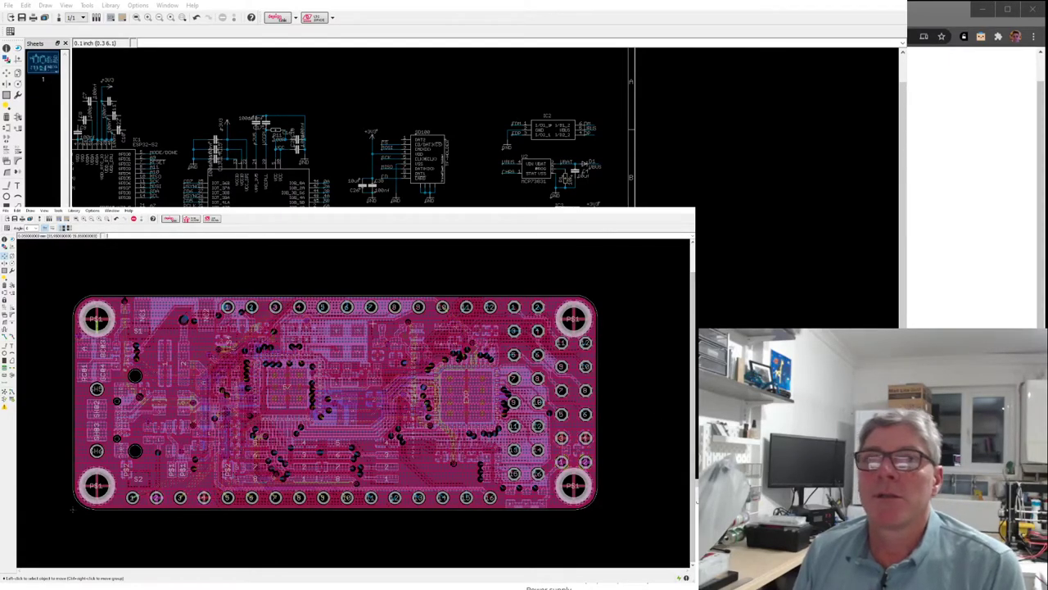
Move the board's right-edge outline outward and reposition the GND copper pour outline.
click(5, 260)
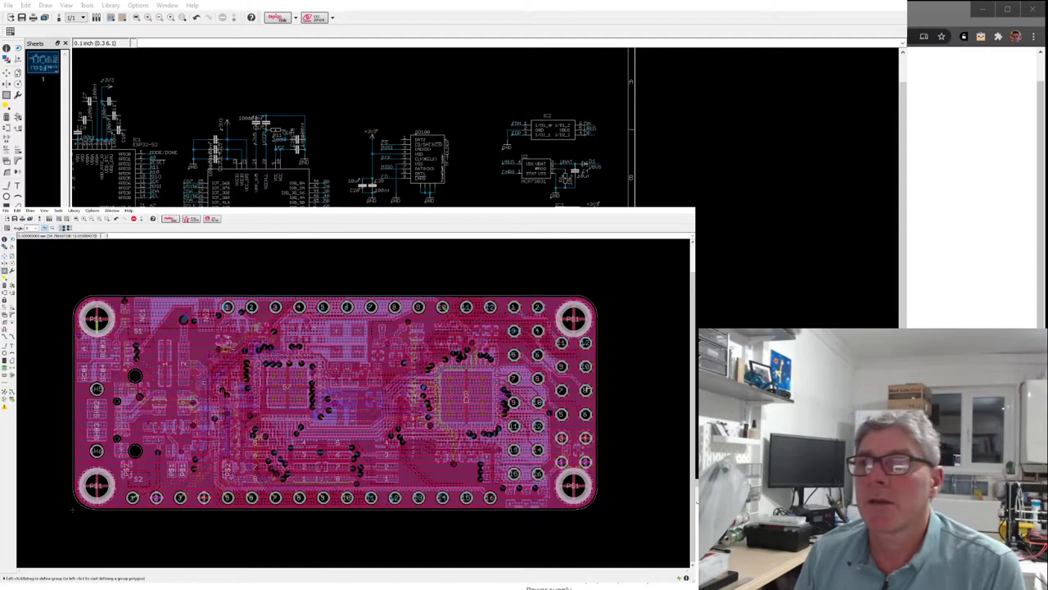
click(7, 255)
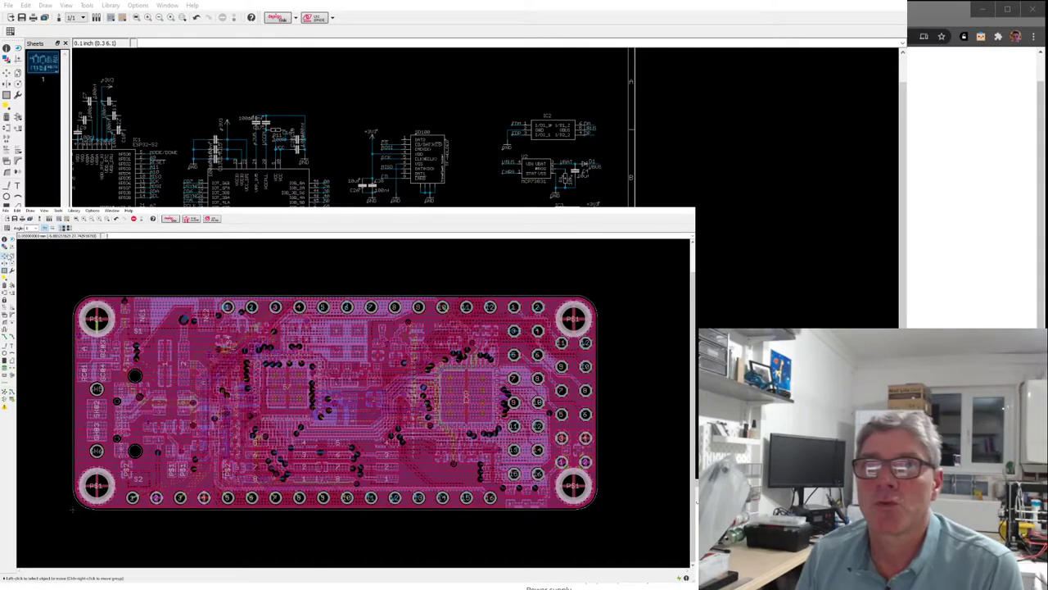
click(598, 385)
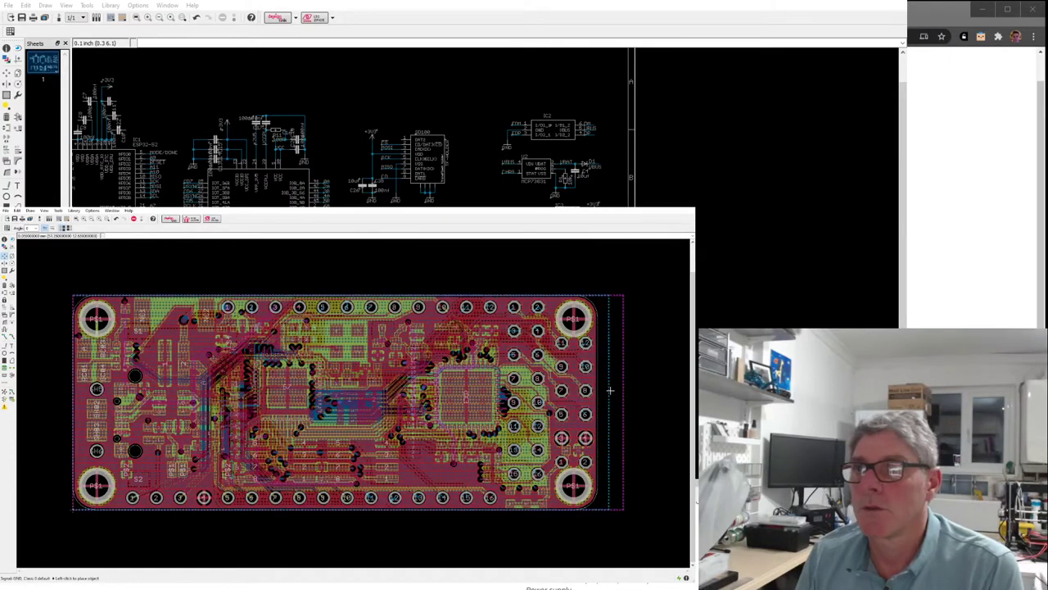
click(610, 391)
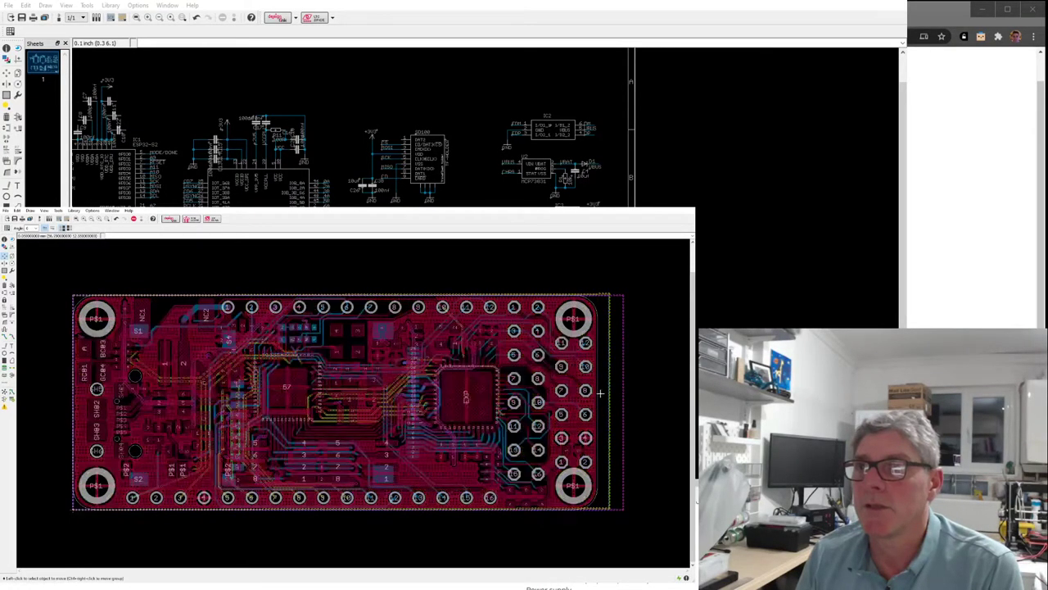
click(615, 390)
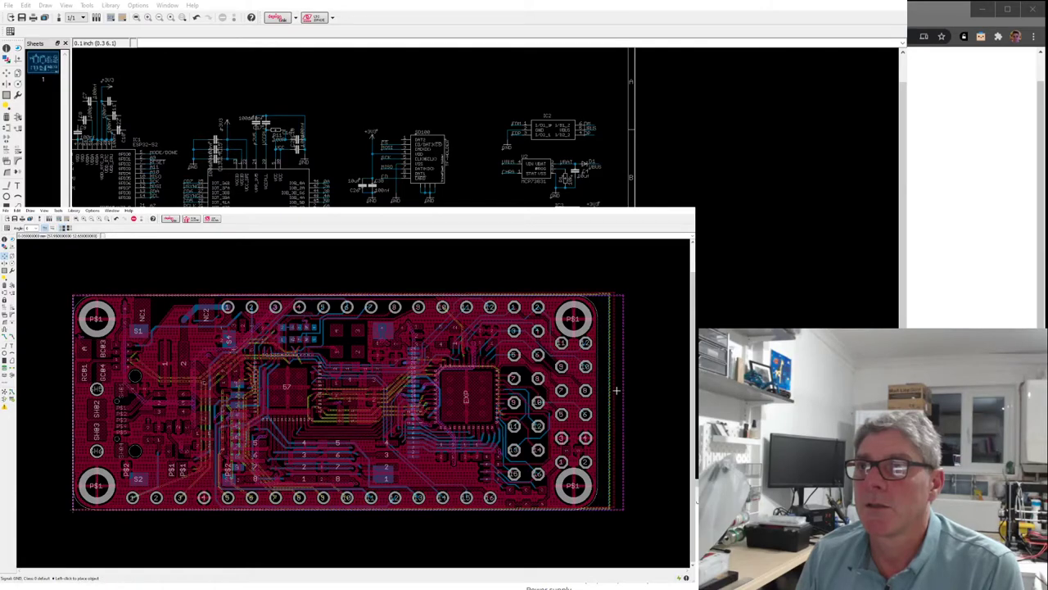
click(615, 390)
Undo the edge and pour moves, leaving only red and blue tracks visible.
key(ctrl+z)
key(ctrl+z)
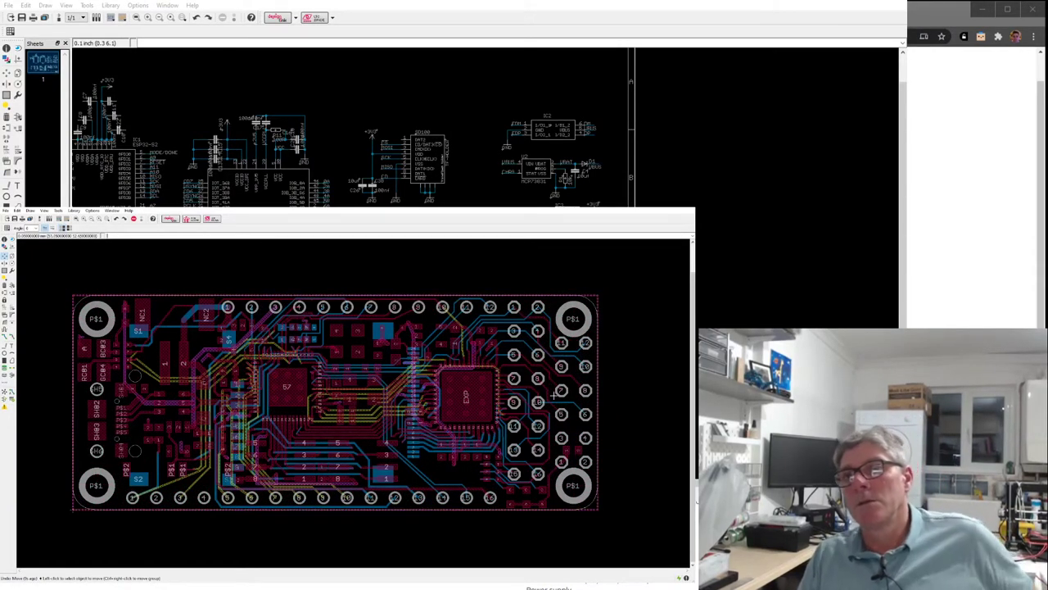
scroll(522, 398, up, 1)
scroll(520, 398, down, 1)
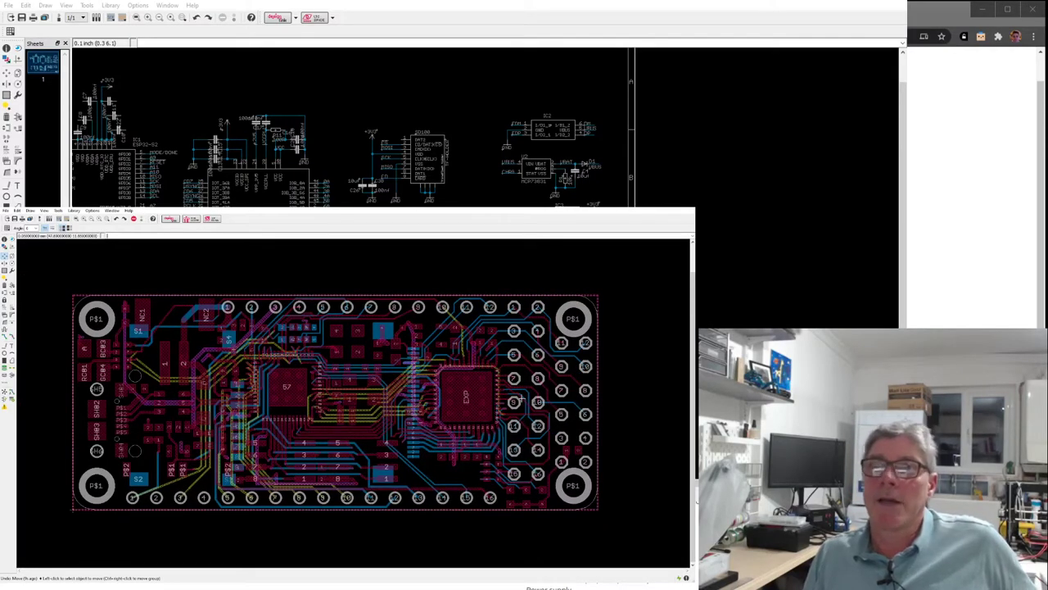
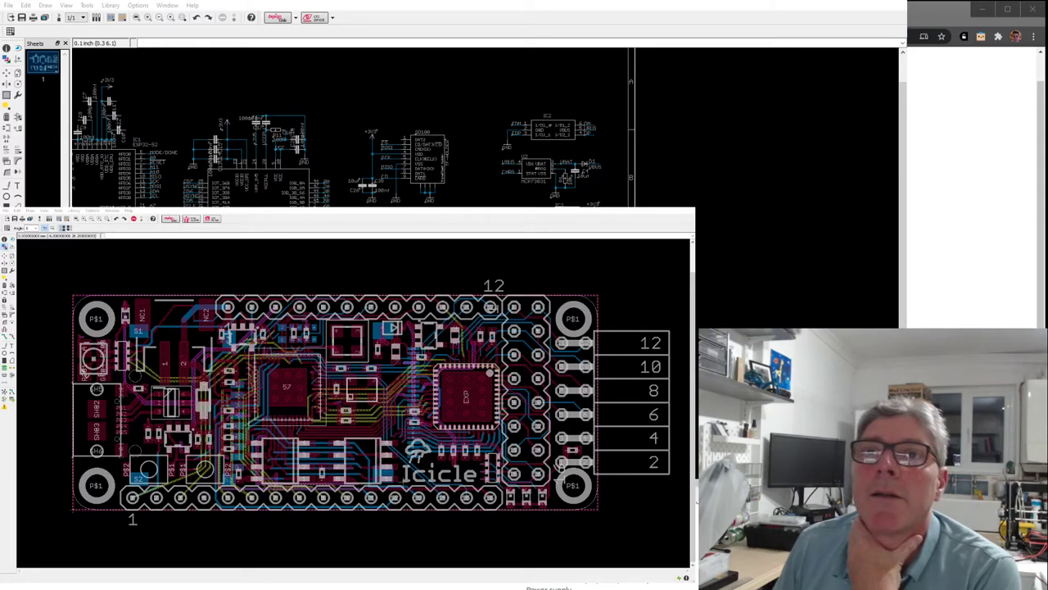
Activate the Move tool in the Icicle board window to reposition parts.
click(4, 257)
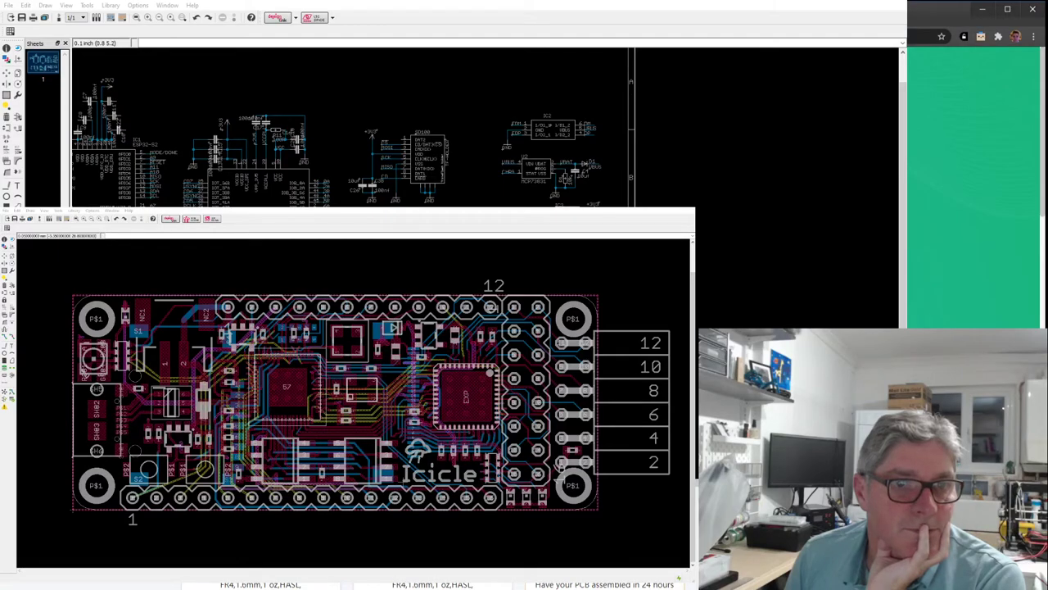
Switch to the browser and start an instant PCB quote on JLCPCB.
key(alt+Tab)
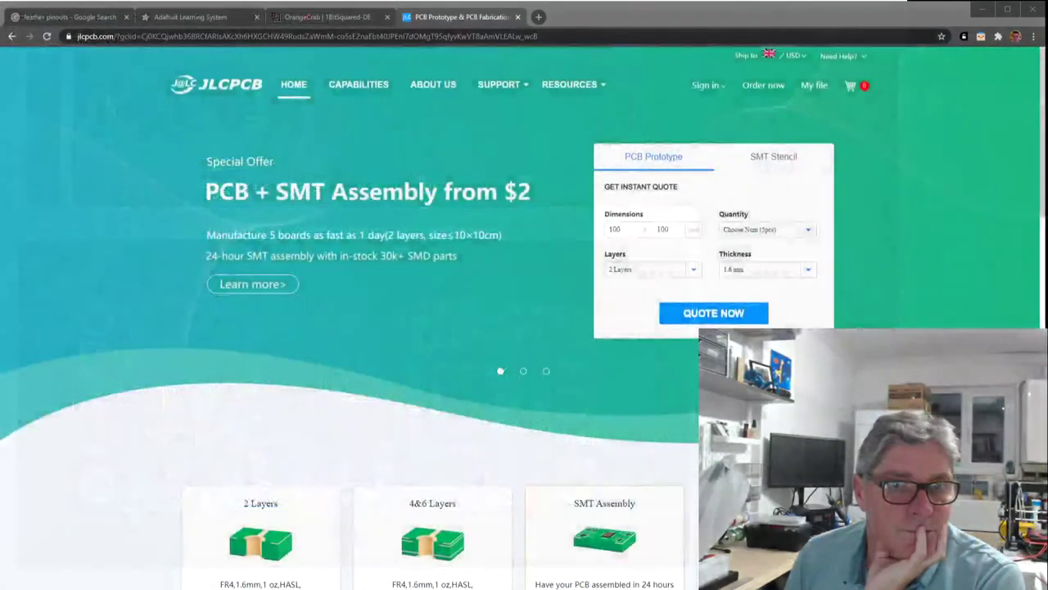
click(710, 316)
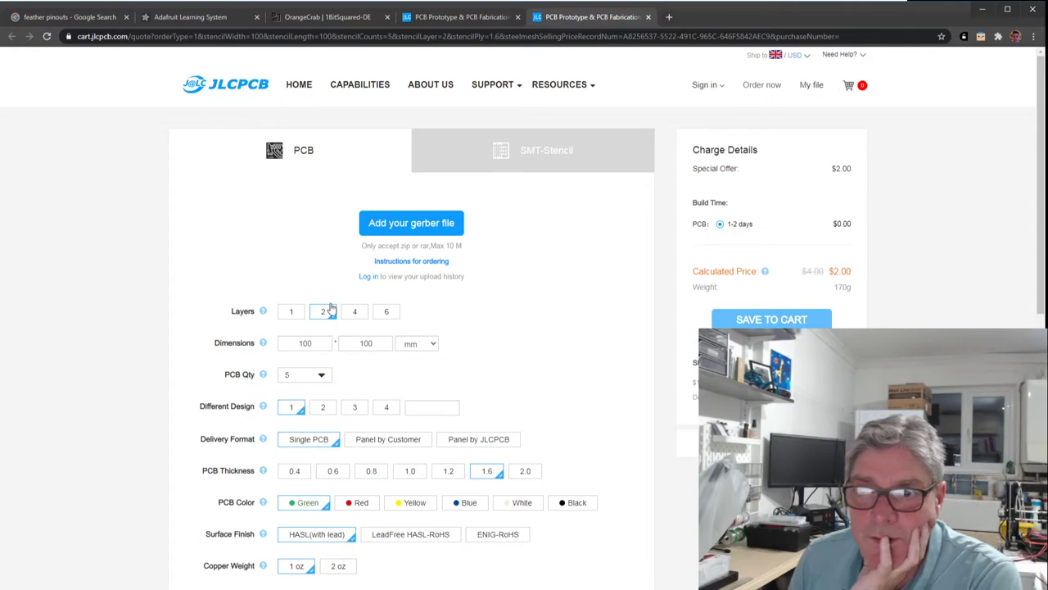
Upload the Icicle Gerber archive as a 4-layer 23x56mm board and preview it in the Gerber Viewer.
click(414, 228)
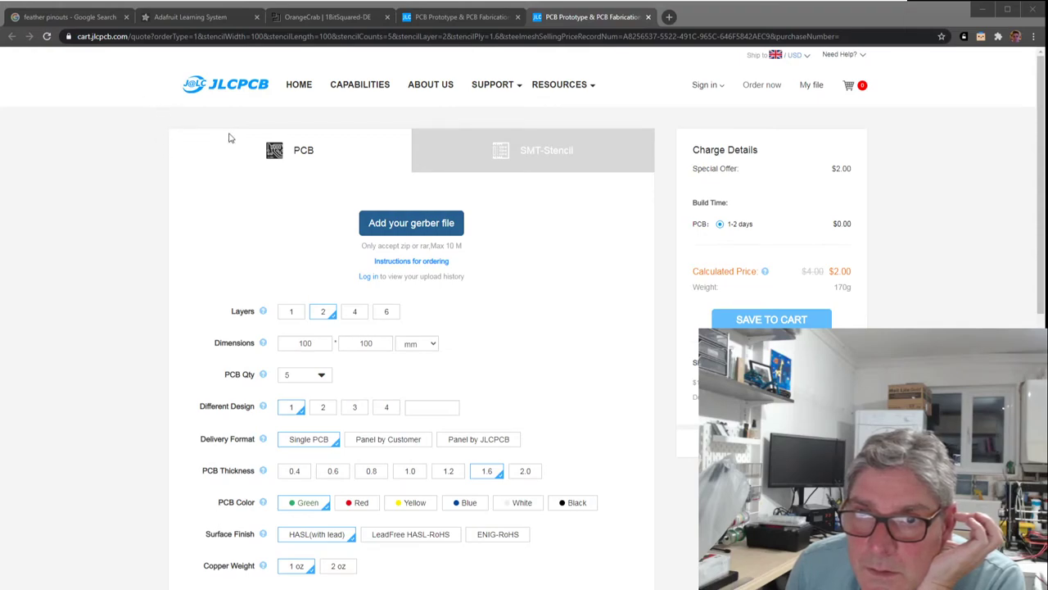
key(Return)
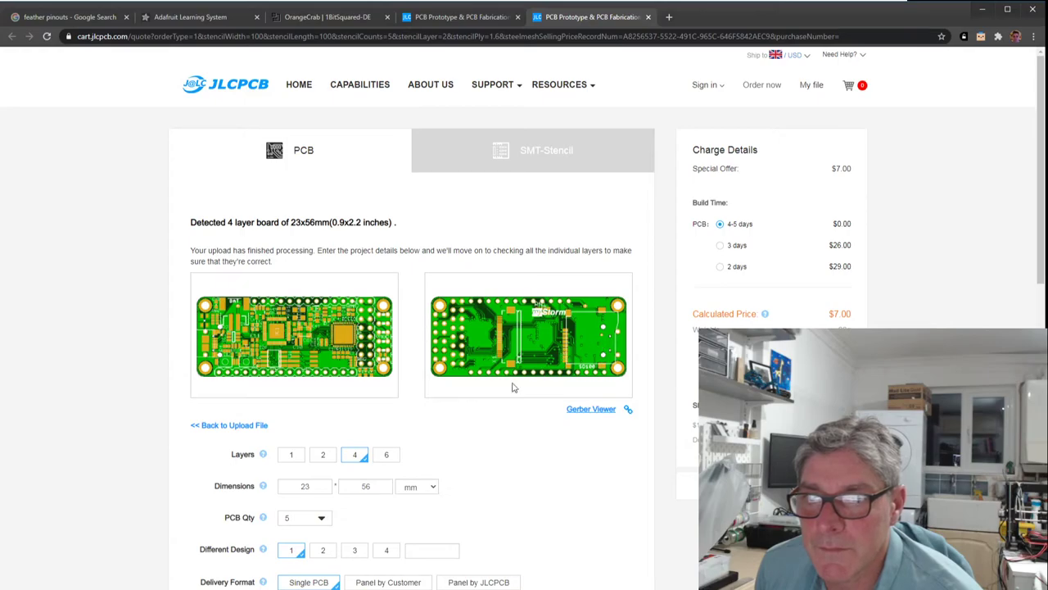
click(592, 408)
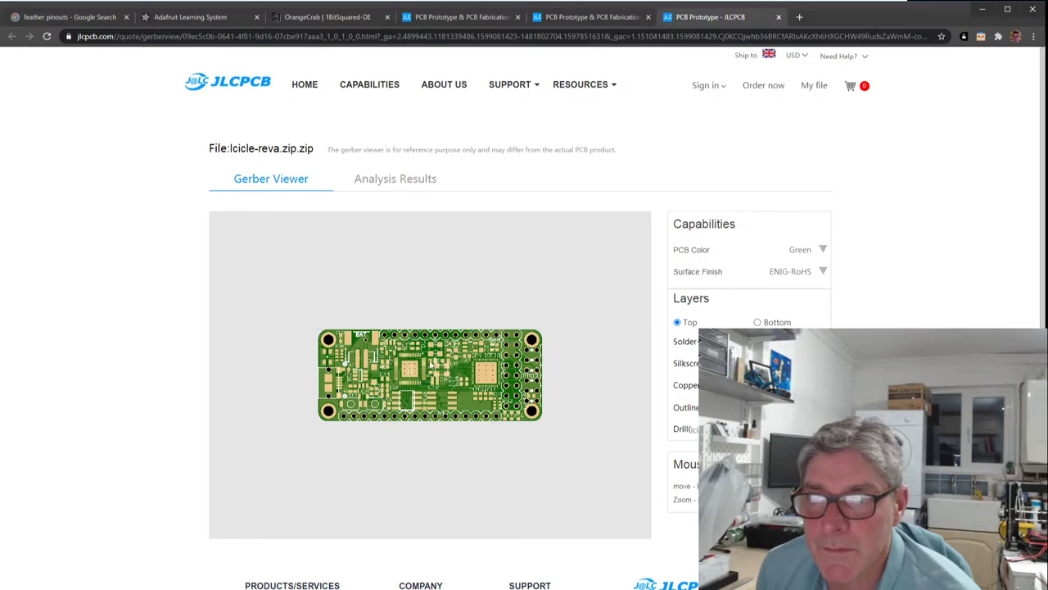
scroll(601, 234, down, 1)
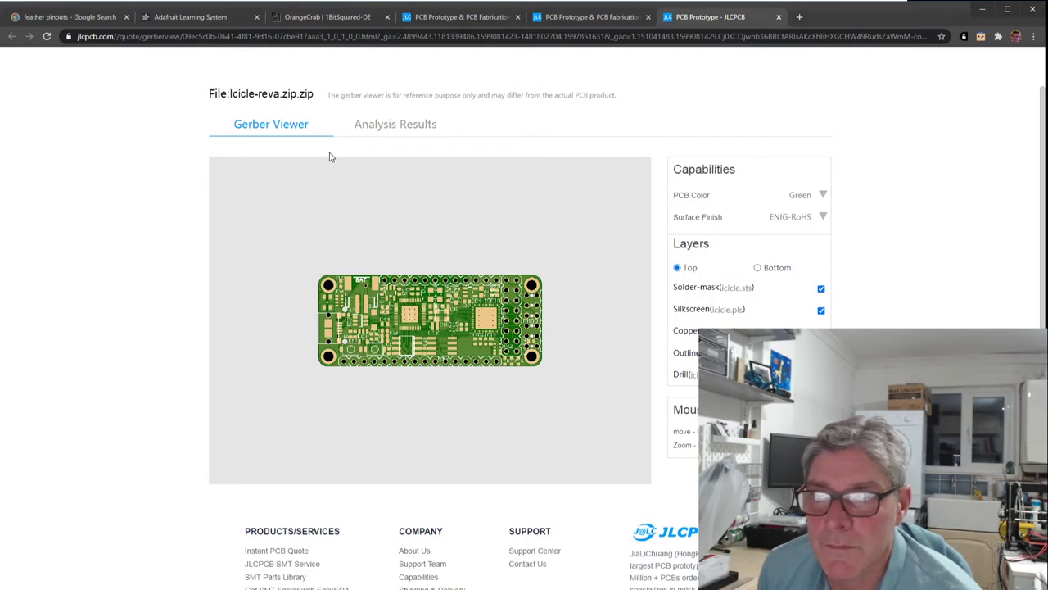
click(786, 196)
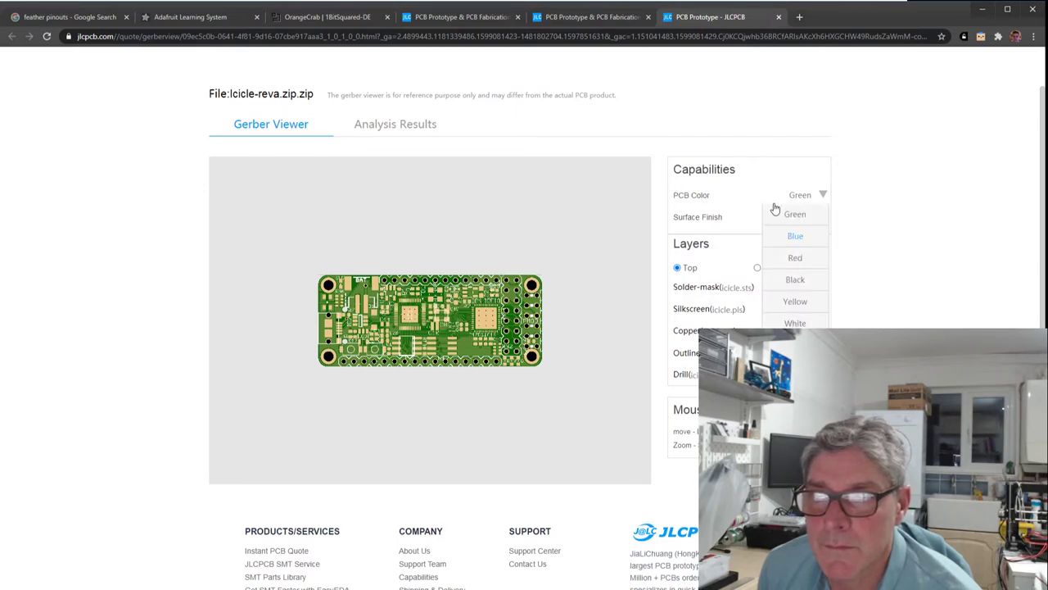
click(801, 282)
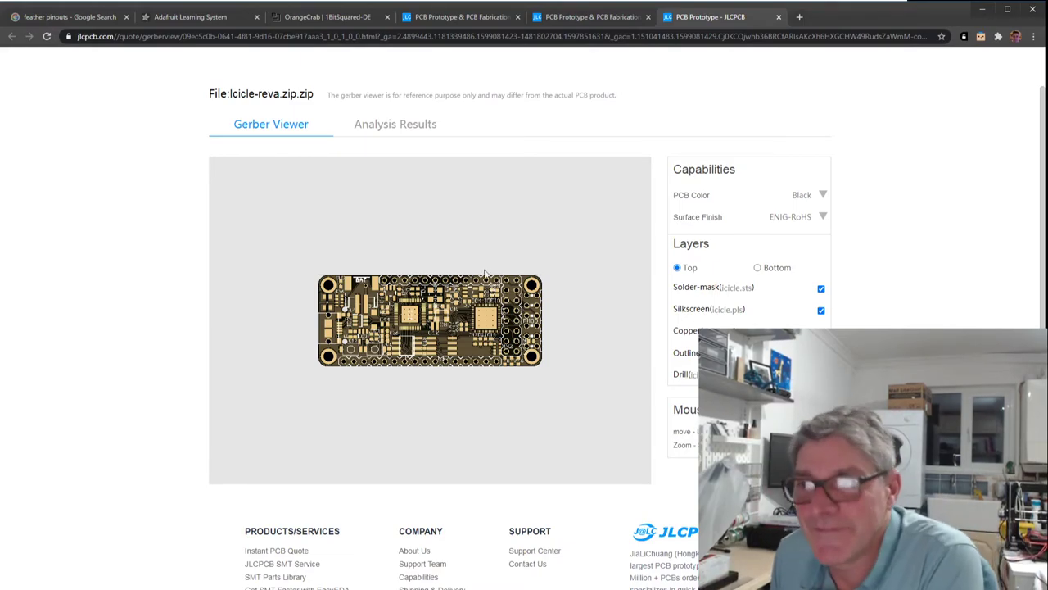
scroll(430, 328, up, 1)
scroll(430, 328, up, 1)
scroll(429, 327, down, 2)
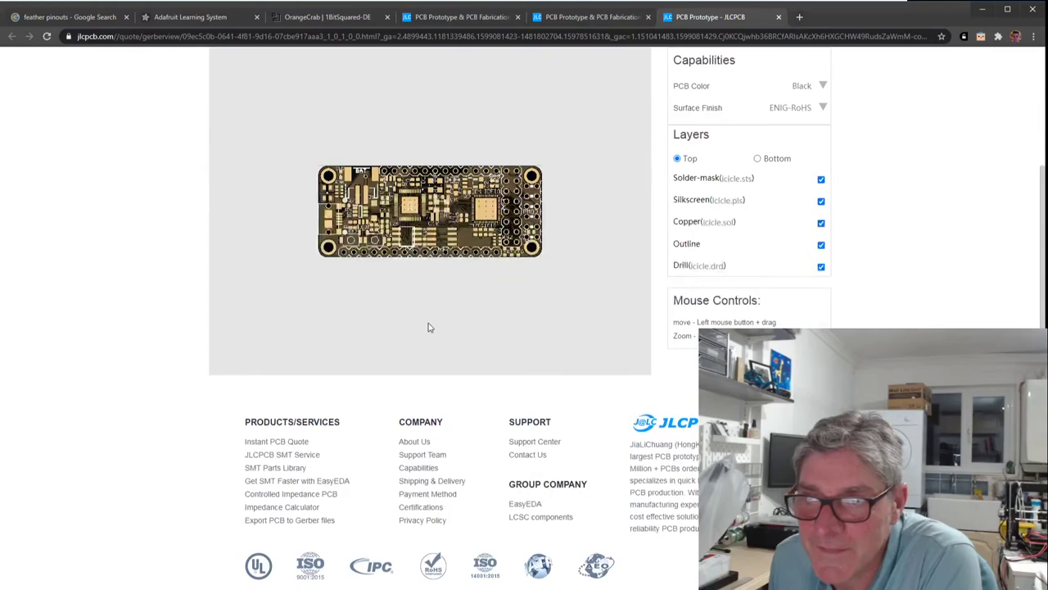
scroll(429, 328, up, 1)
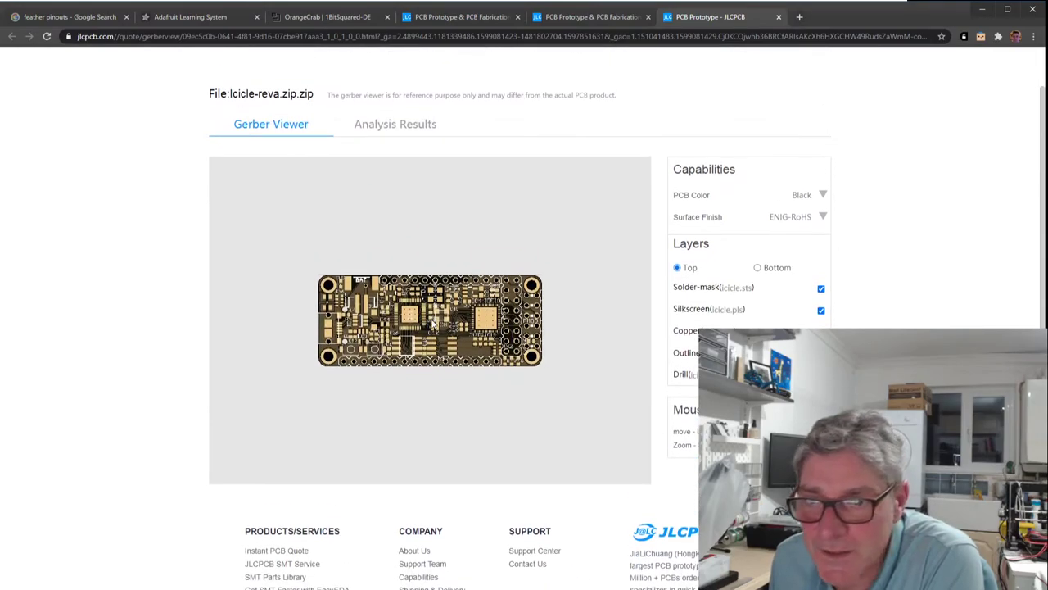
double_click(704, 168)
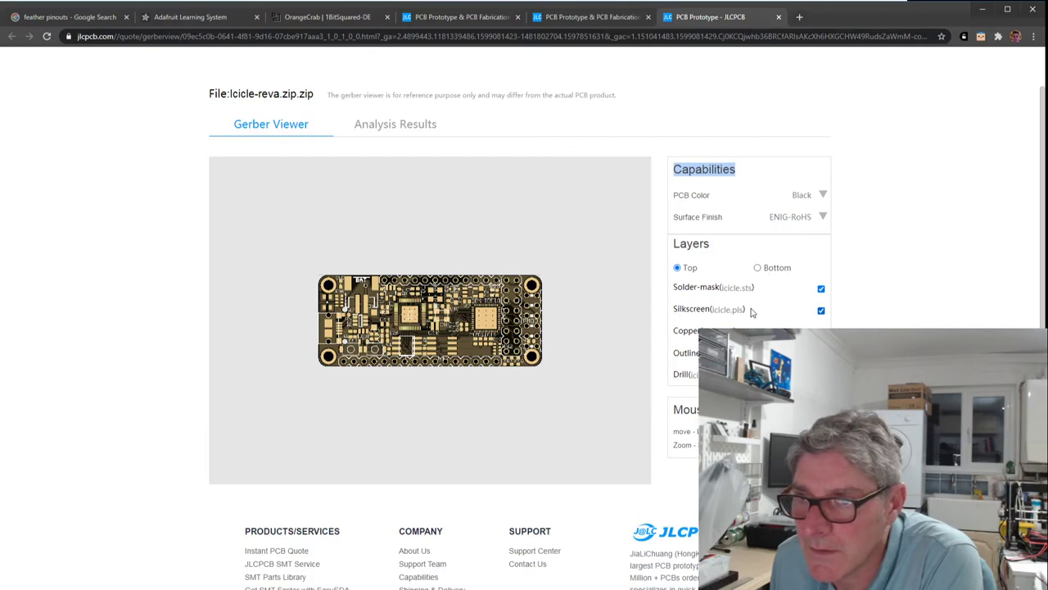
scroll(524, 295, down, 2)
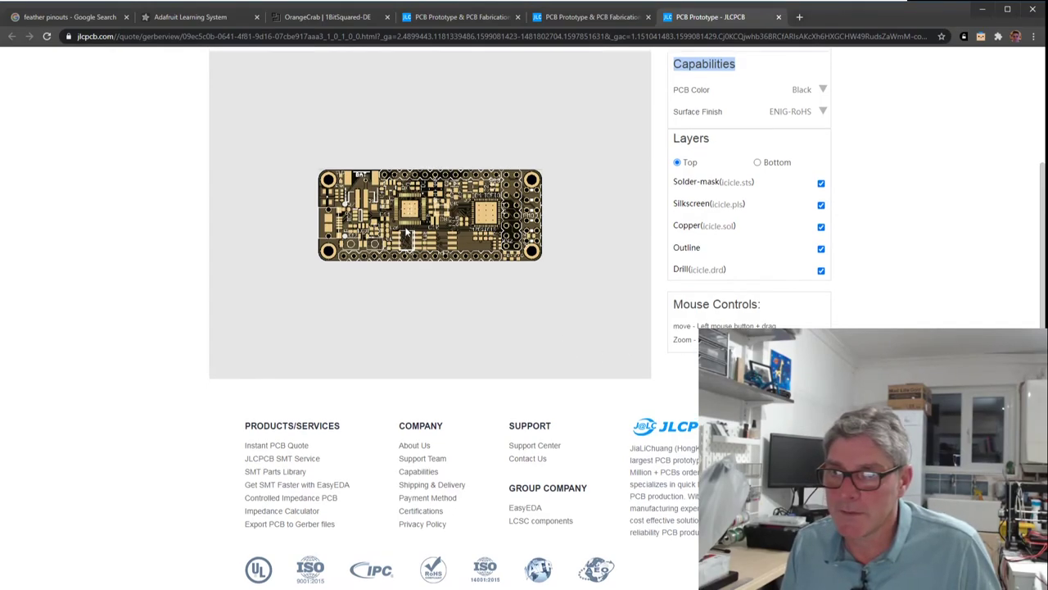
scroll(422, 312, up, 2)
scroll(423, 313, down, 2)
scroll(423, 313, up, 3)
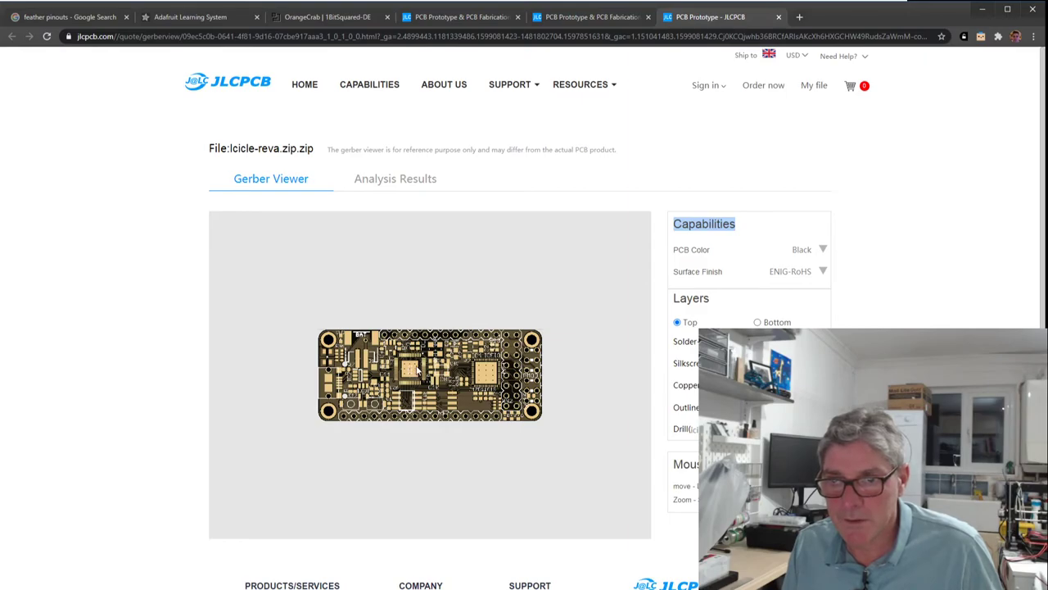
key(ctrl+minus)
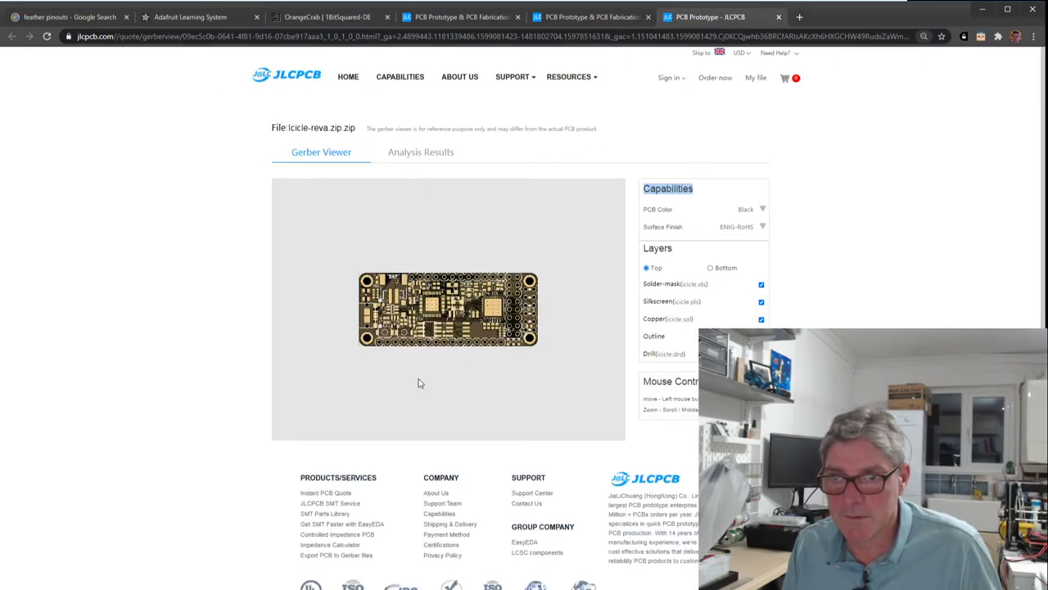
key(ctrl+minus)
key(ctrl+minus)
key(ctrl+plus)
key(ctrl+plus)
key(ctrl+plus)
key(ctrl+plus)
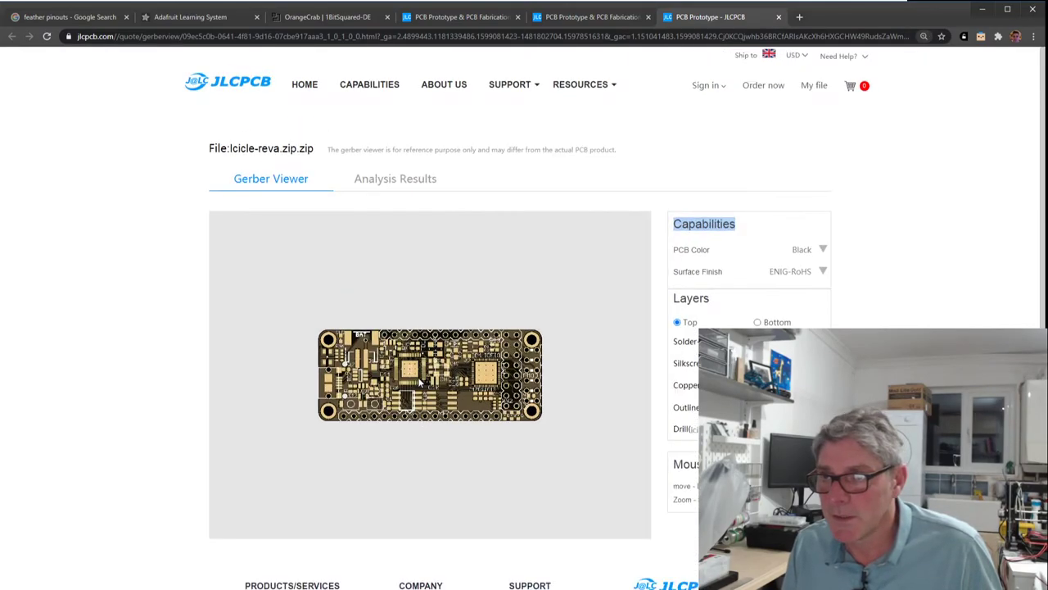
scroll(420, 371, down, 2)
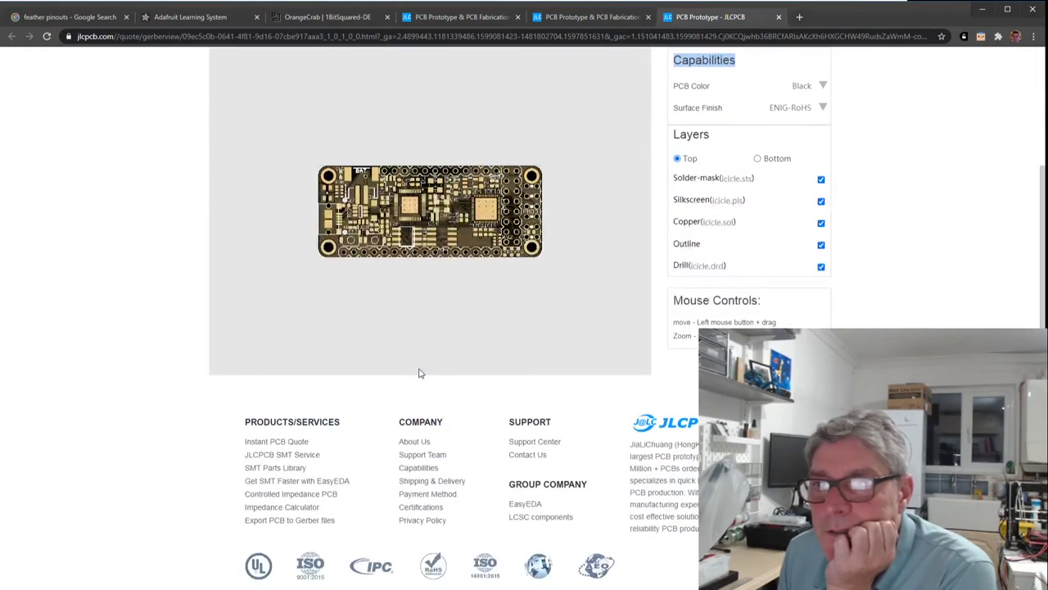
scroll(420, 370, up, 2)
click(423, 379)
scroll(424, 379, up, 3)
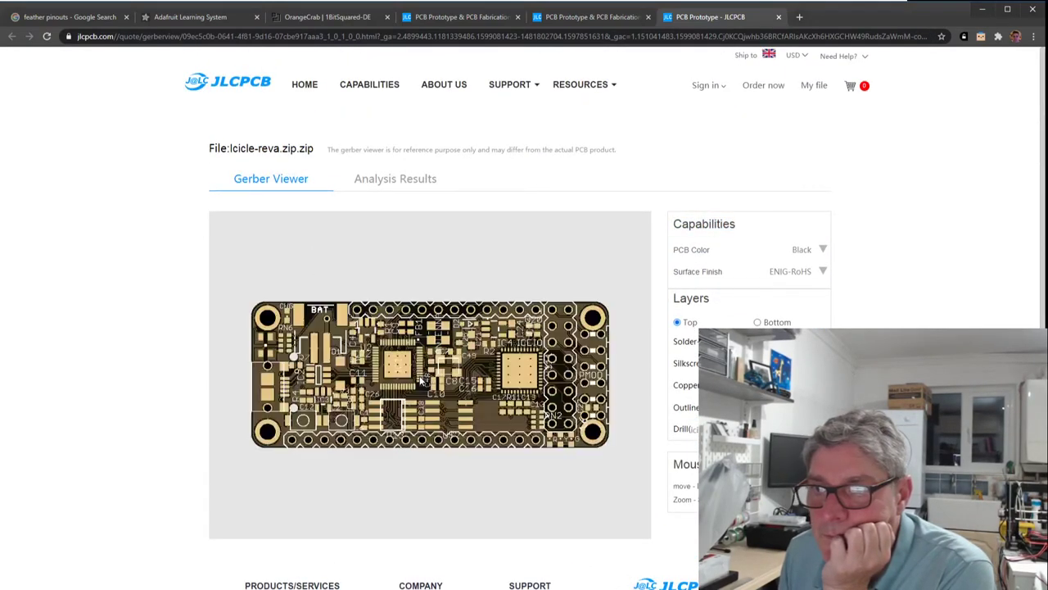
scroll(422, 381, down, 2)
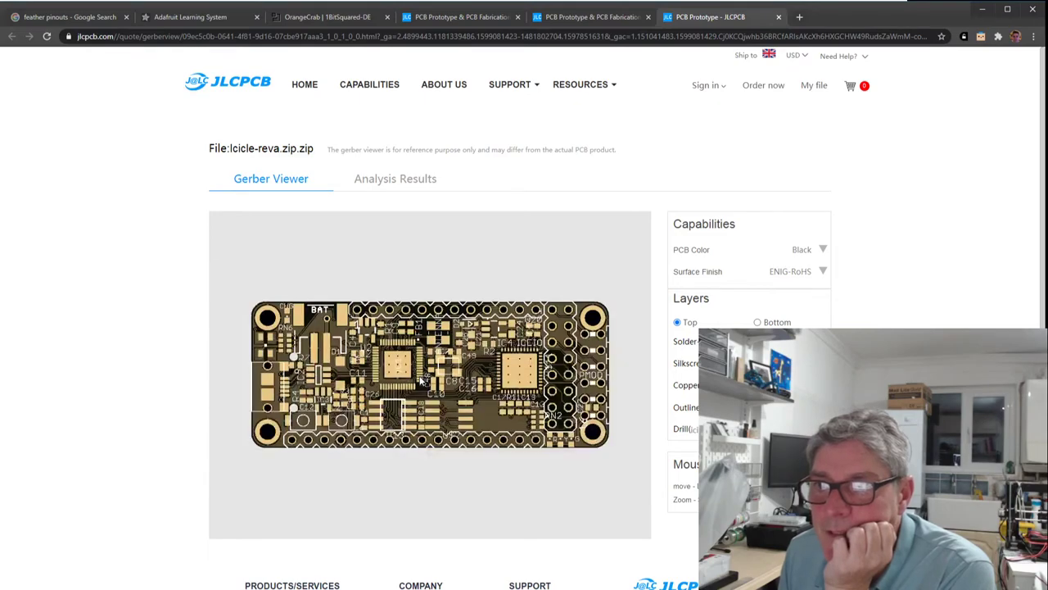
scroll(421, 381, up, 2)
scroll(422, 381, down, 2)
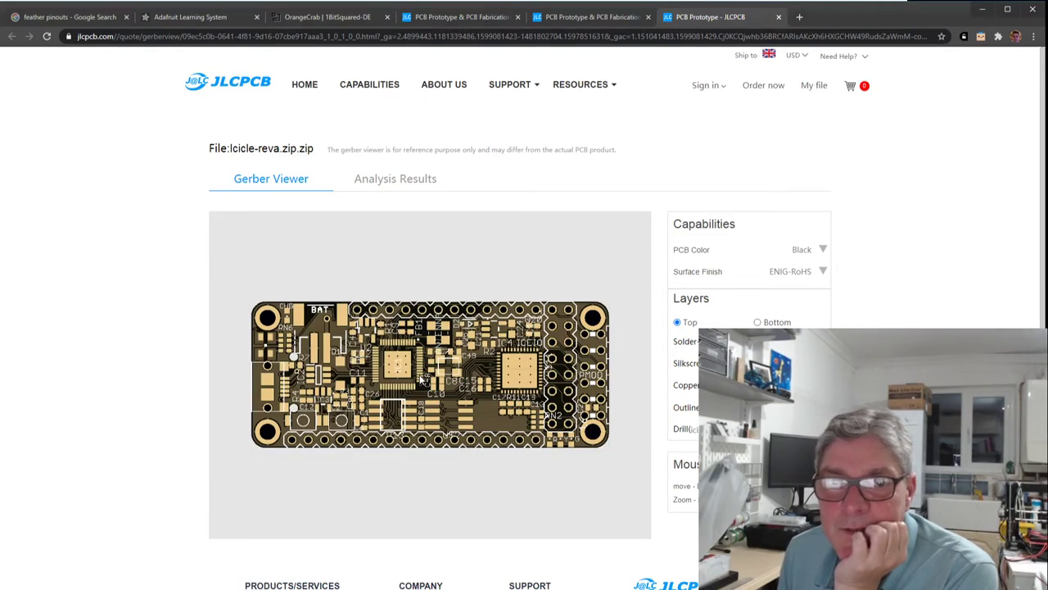
scroll(420, 396, up, 2)
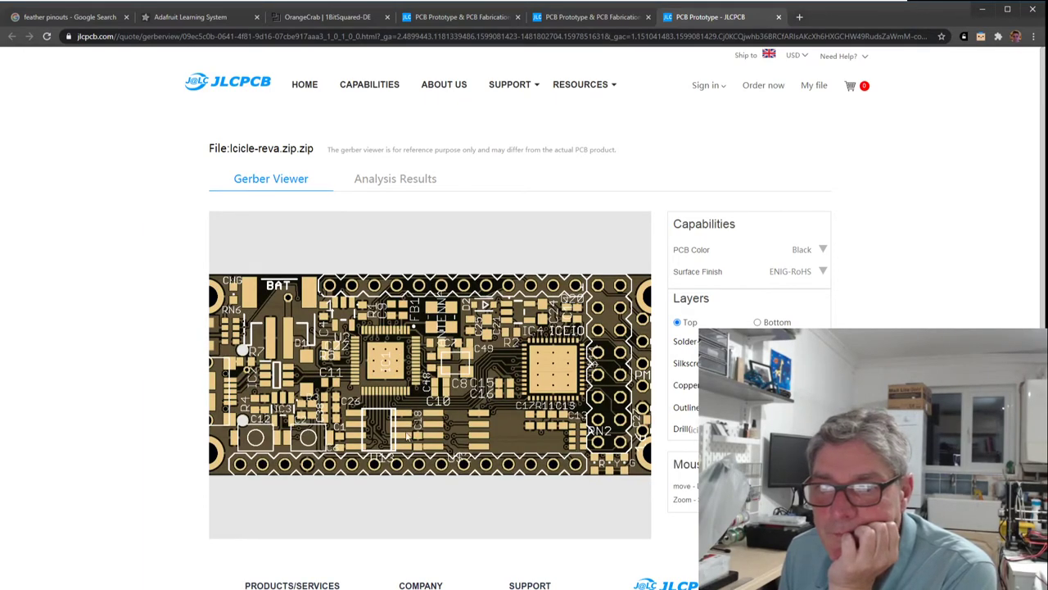
scroll(405, 423, down, 2)
scroll(406, 423, up, 1)
scroll(406, 424, up, 2)
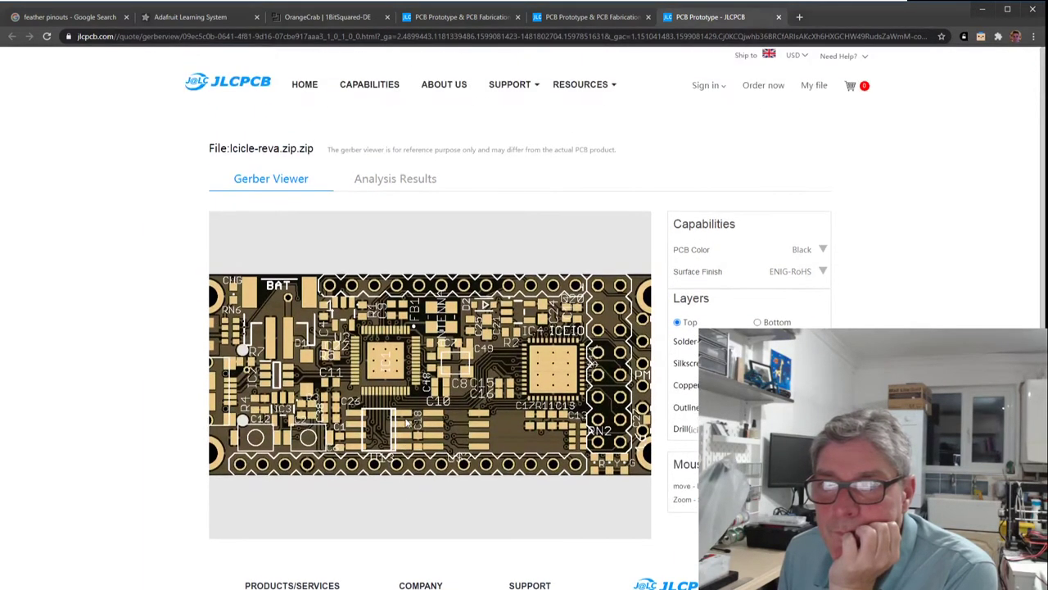
scroll(405, 423, down, 1)
scroll(406, 423, up, 1)
scroll(423, 349, down, 1)
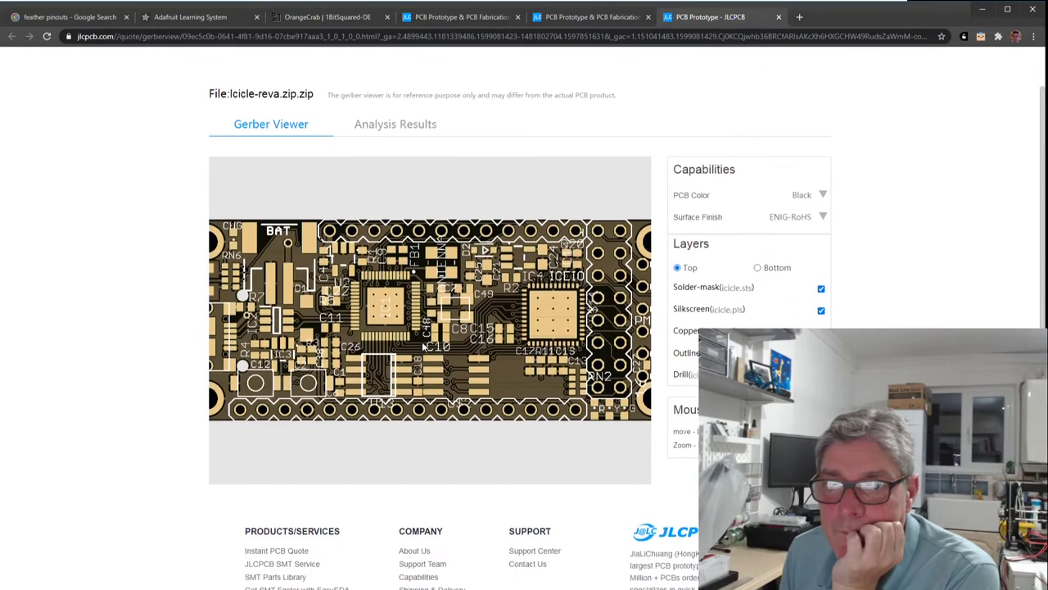
scroll(423, 349, down, 2)
scroll(424, 347, up, 1)
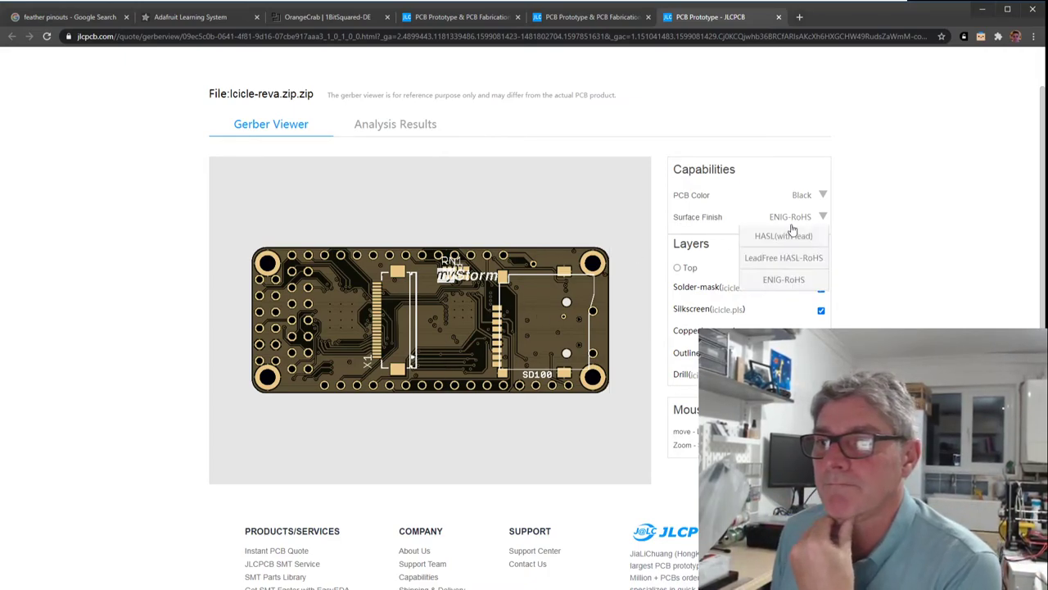
Change the surface finish from ENIG-RoHS to LeadFree HASL-RoHS.
mouse_move(823, 219)
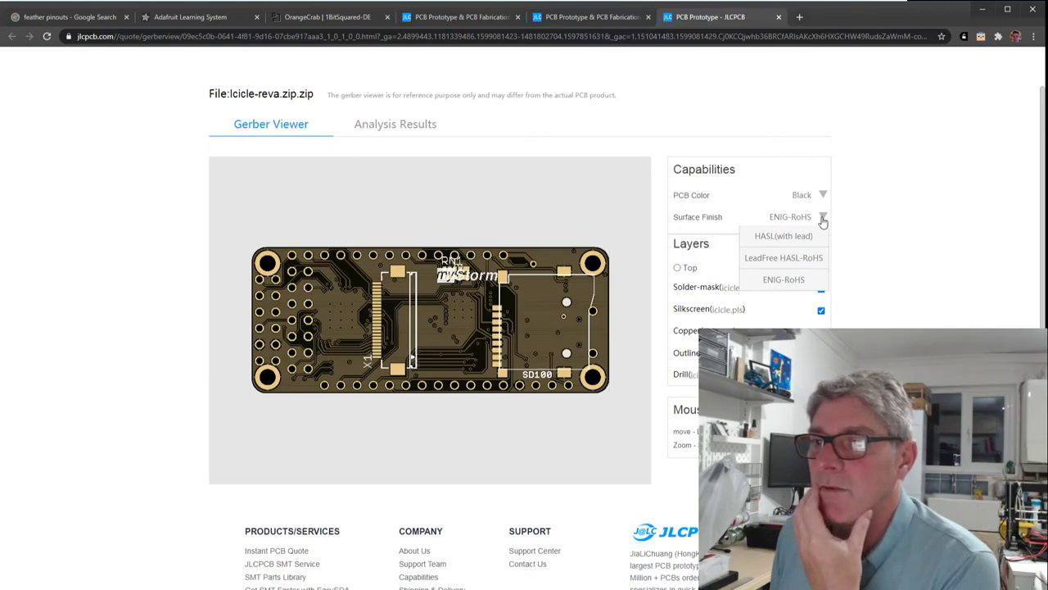
click(820, 263)
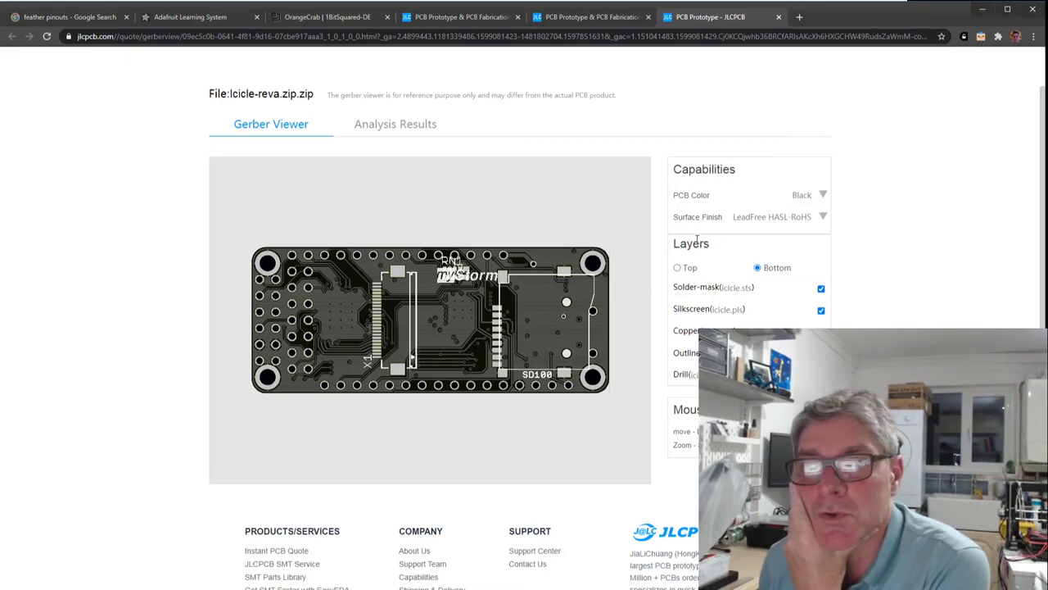
Switch the Gerber preview to the board's Top side.
click(677, 267)
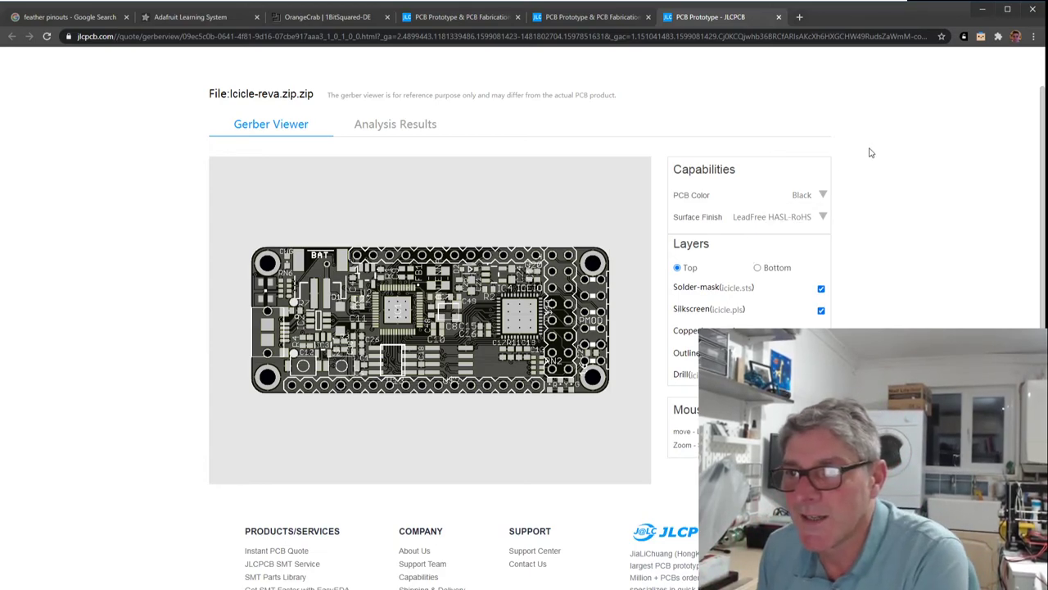
scroll(438, 284, up, 1)
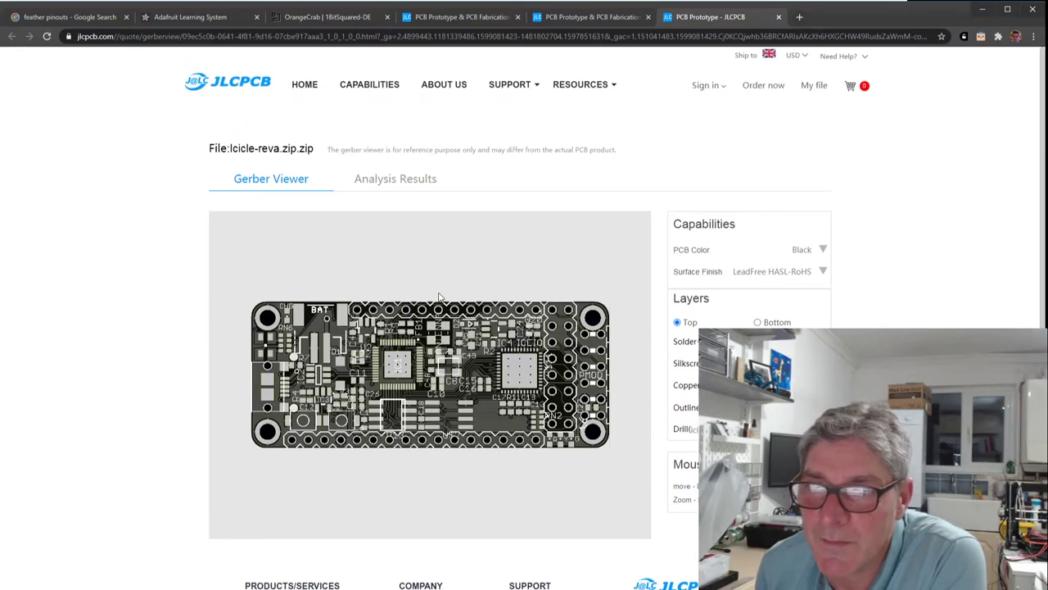
Review the Analysis Results: 4 layers, 10 mil traces and spacing, 55.88 × 22.86 mm.
click(402, 181)
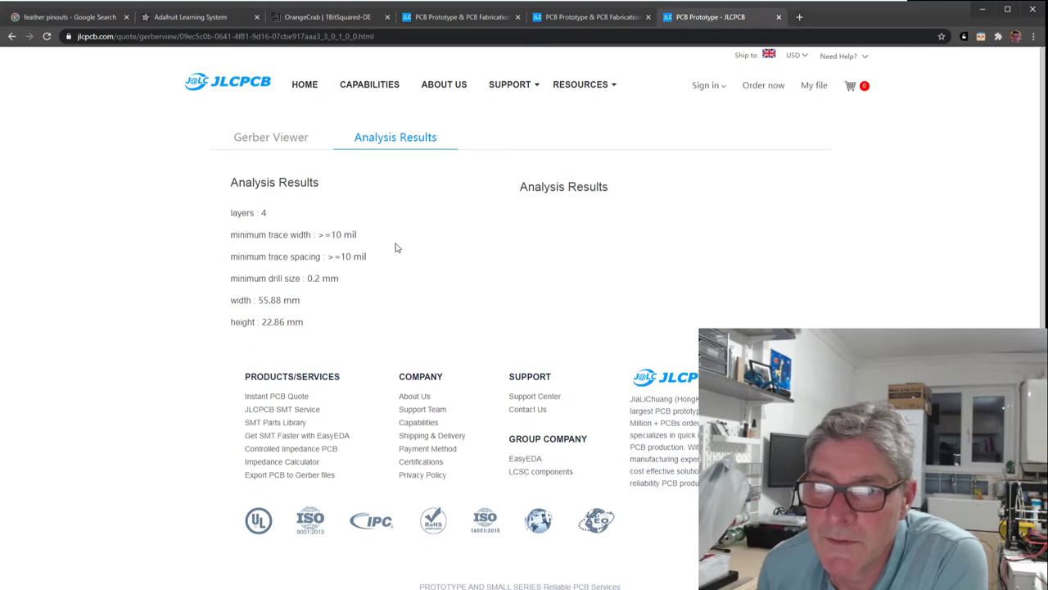
scroll(395, 247, down, 1)
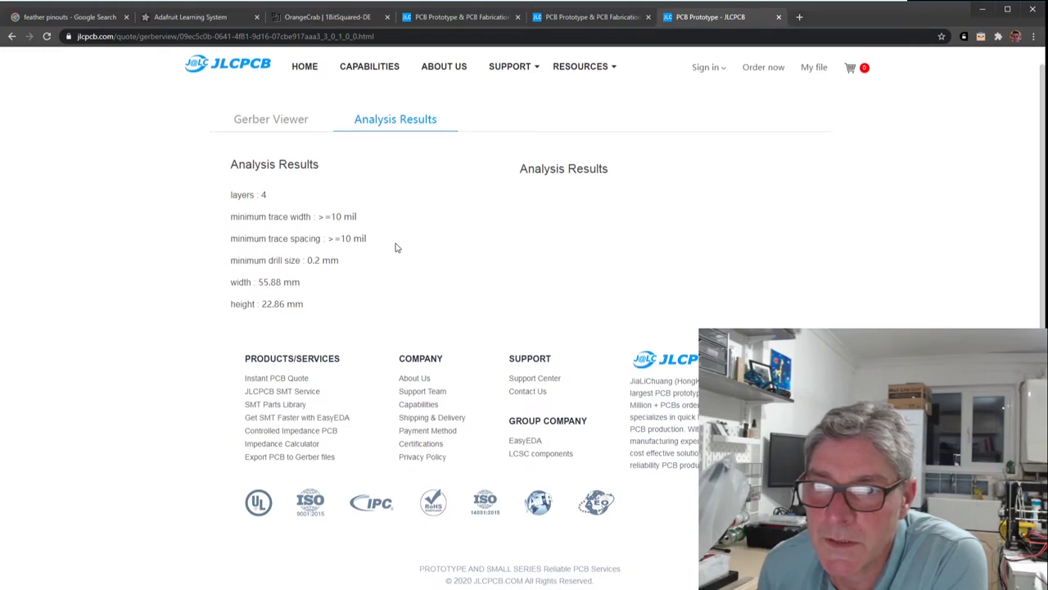
scroll(395, 247, up, 1)
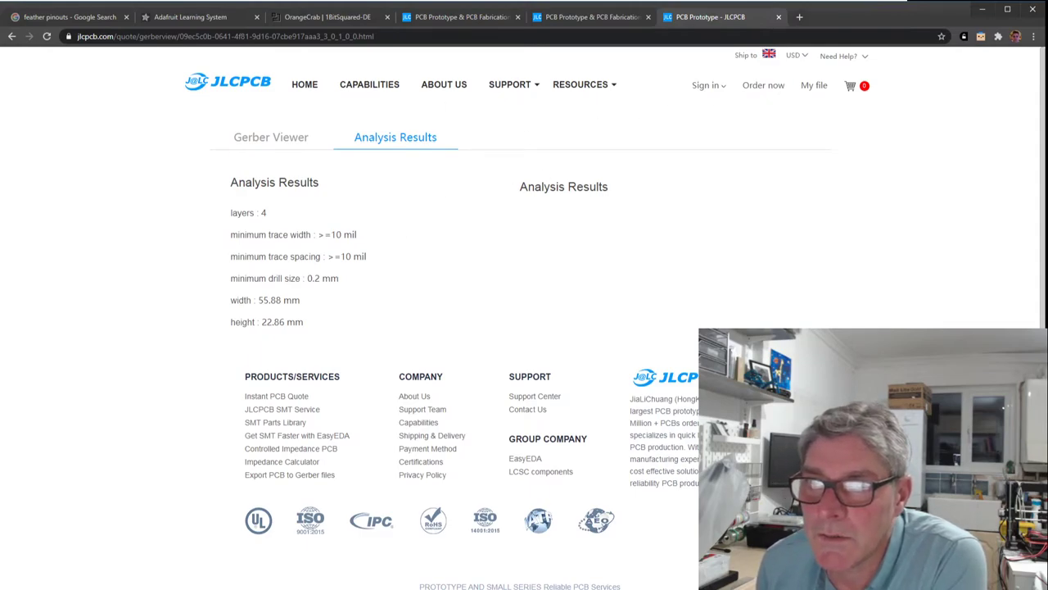
Return to the $7.00 quote tab and scroll to the PCB colour and finish options.
click(590, 16)
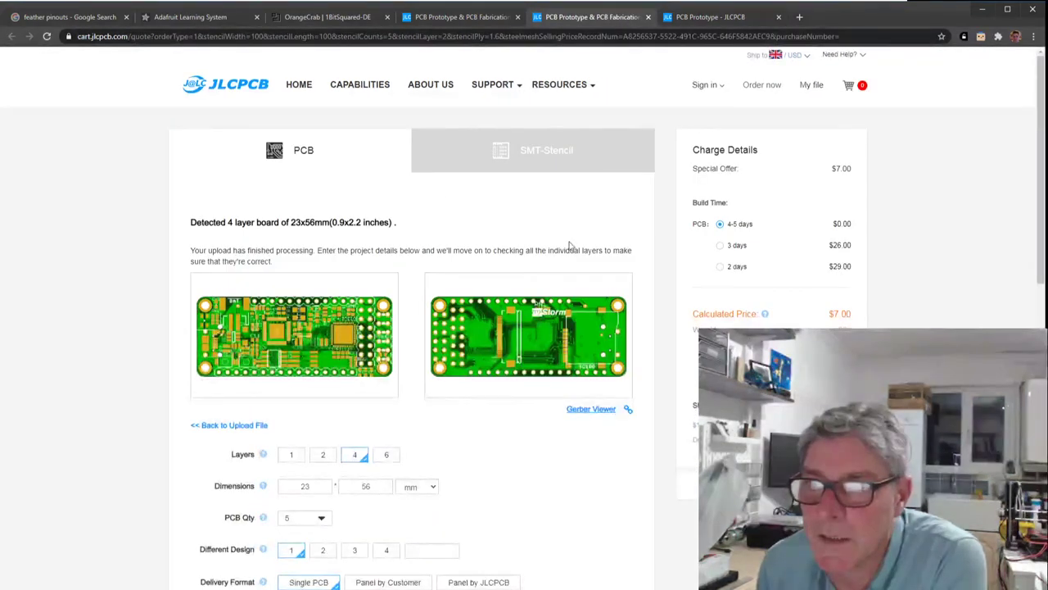
scroll(504, 316, down, 3)
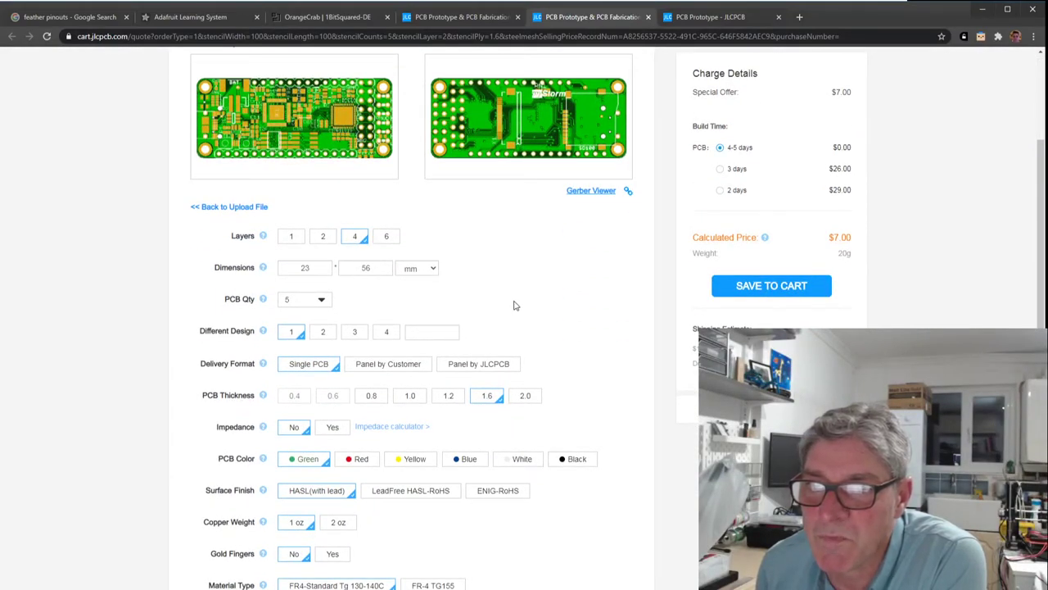
scroll(514, 306, down, 2)
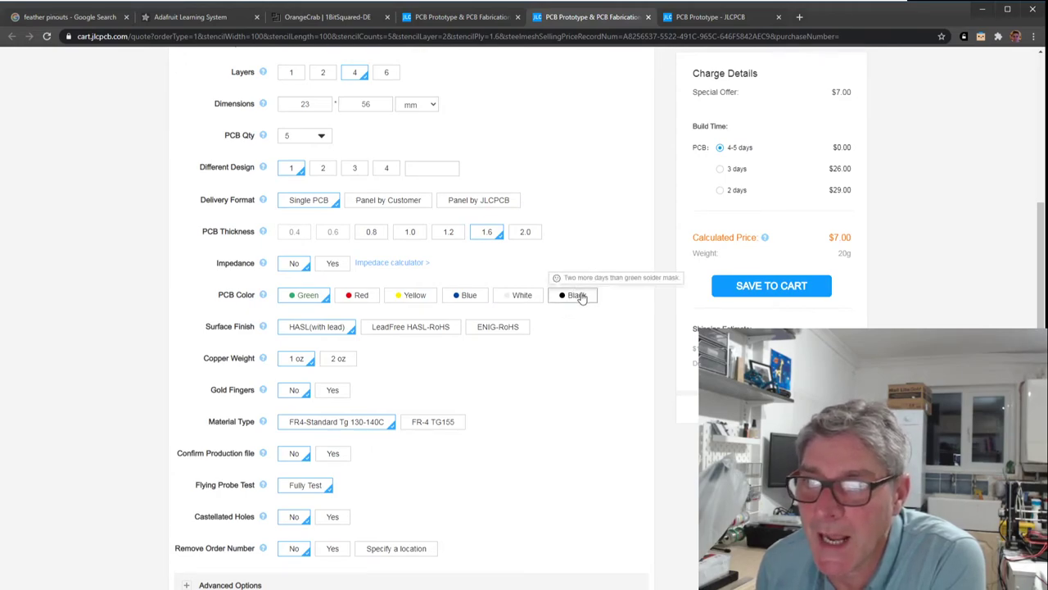
Set the PCB colour to Black and scroll down to the SMT Assembly and Stencil rows.
click(575, 297)
scroll(931, 266, up, 5)
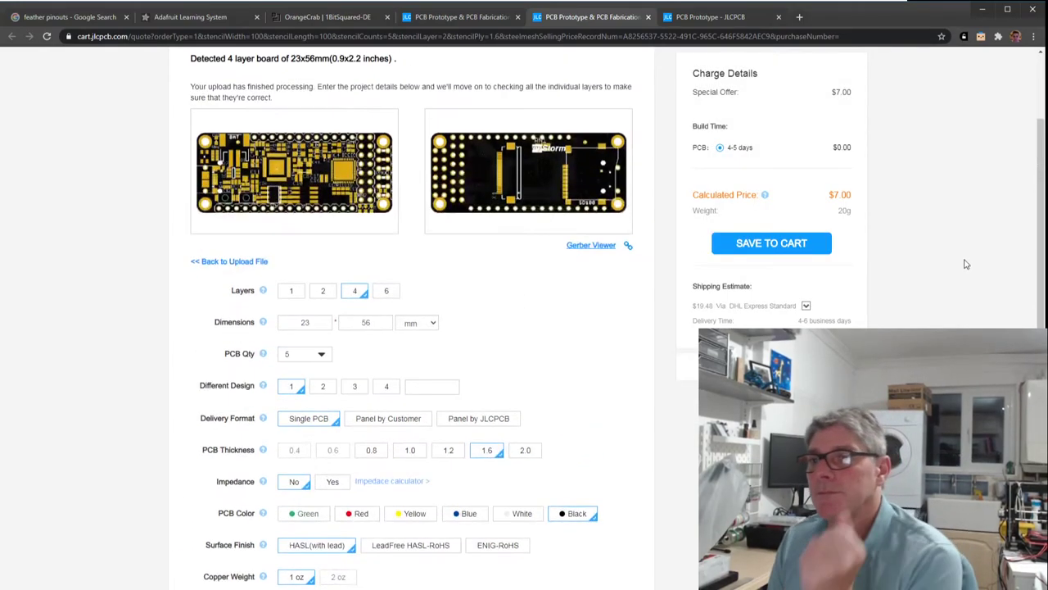
scroll(932, 266, down, 3)
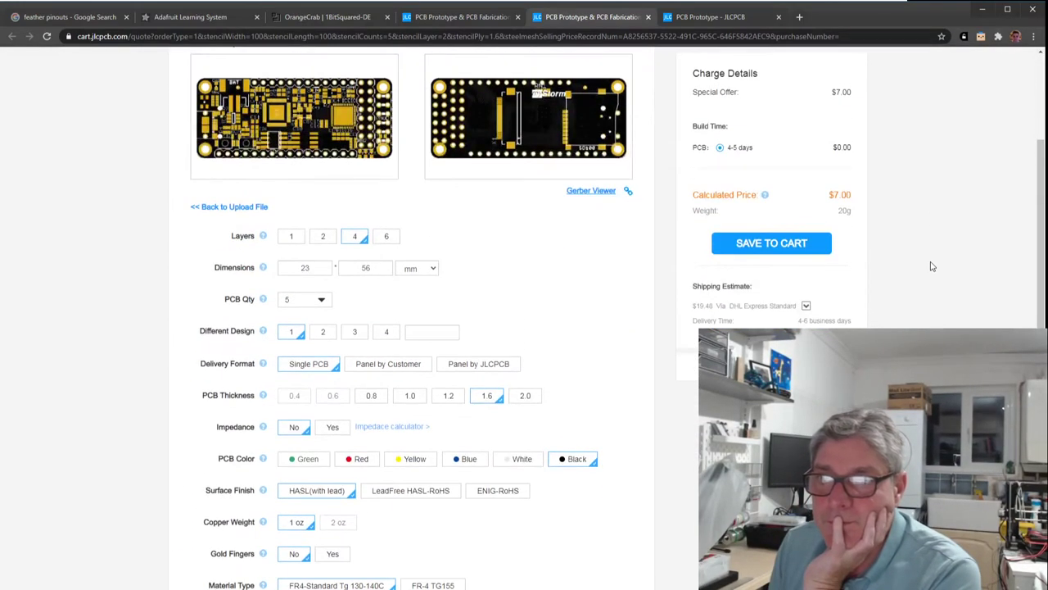
scroll(931, 267, up, 3)
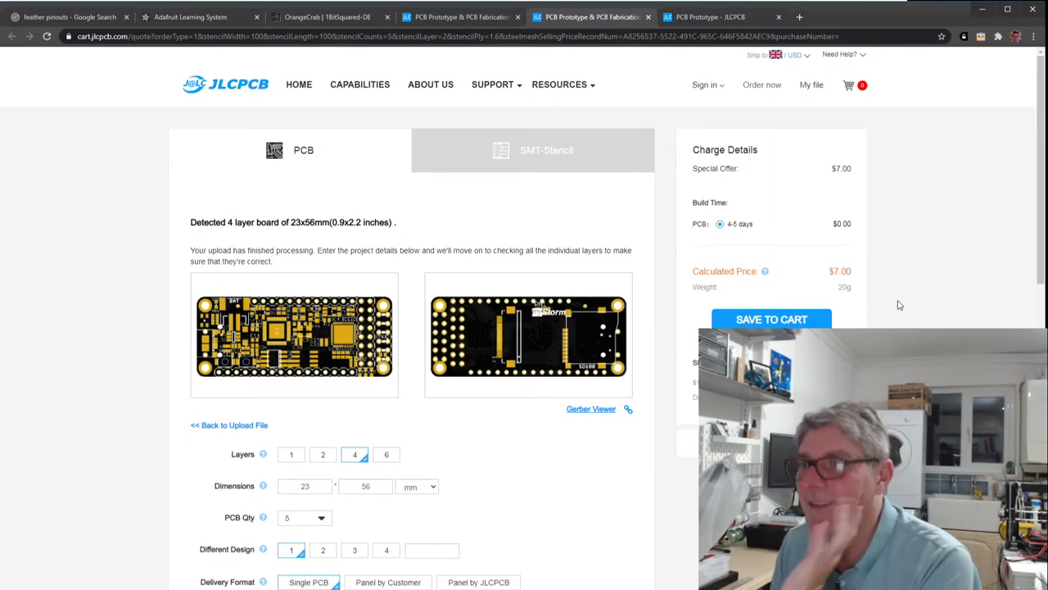
scroll(896, 300, down, 2)
scroll(548, 379, down, 3)
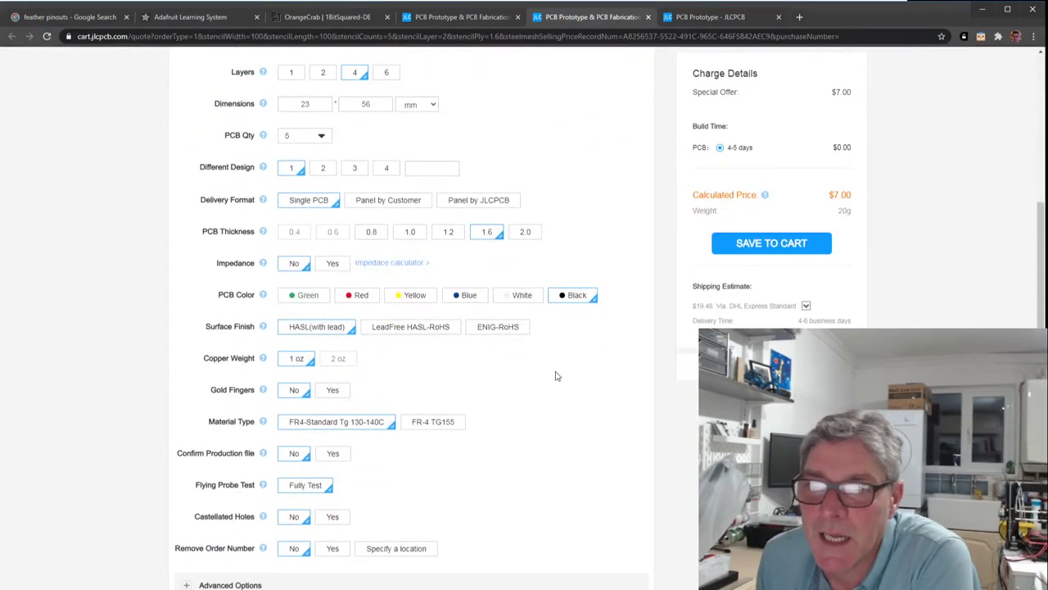
scroll(557, 374, up, 2)
scroll(556, 375, up, 2)
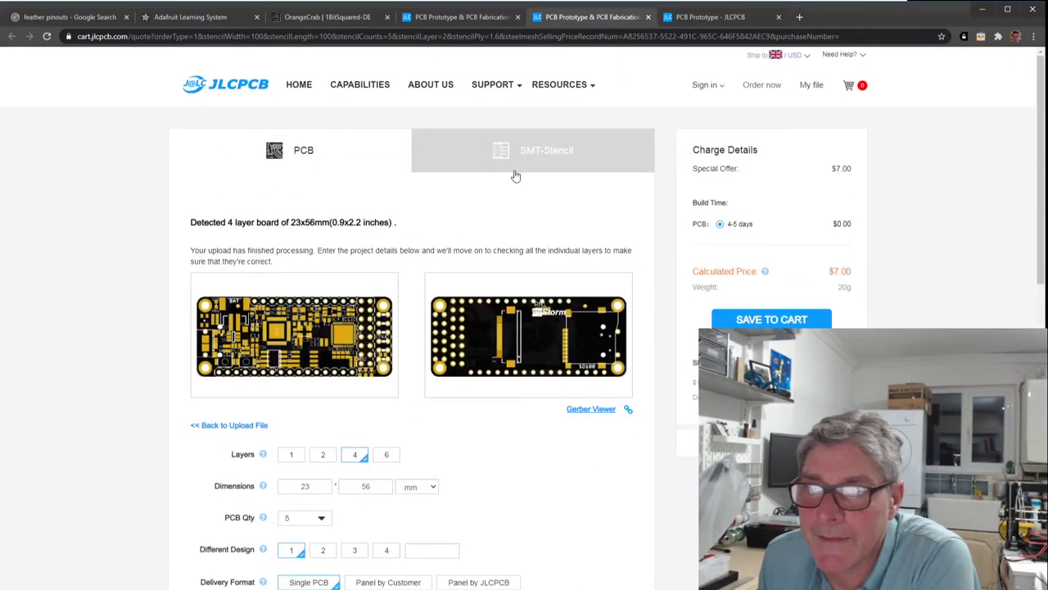
scroll(662, 346, down, 9)
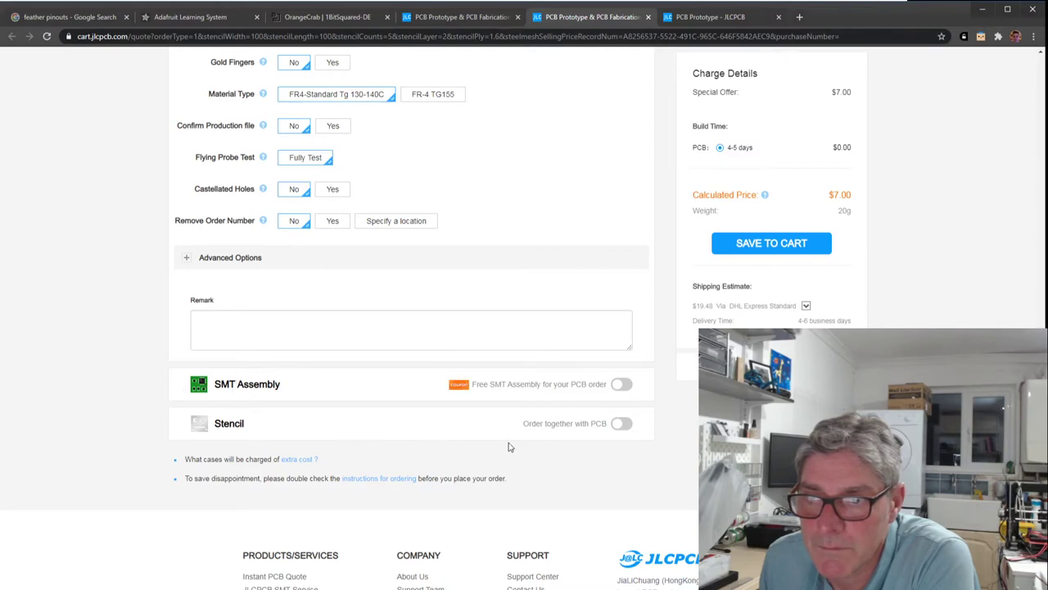
Order a $7.03 stencil together with the PCB, raising the total to $14.03.
click(621, 424)
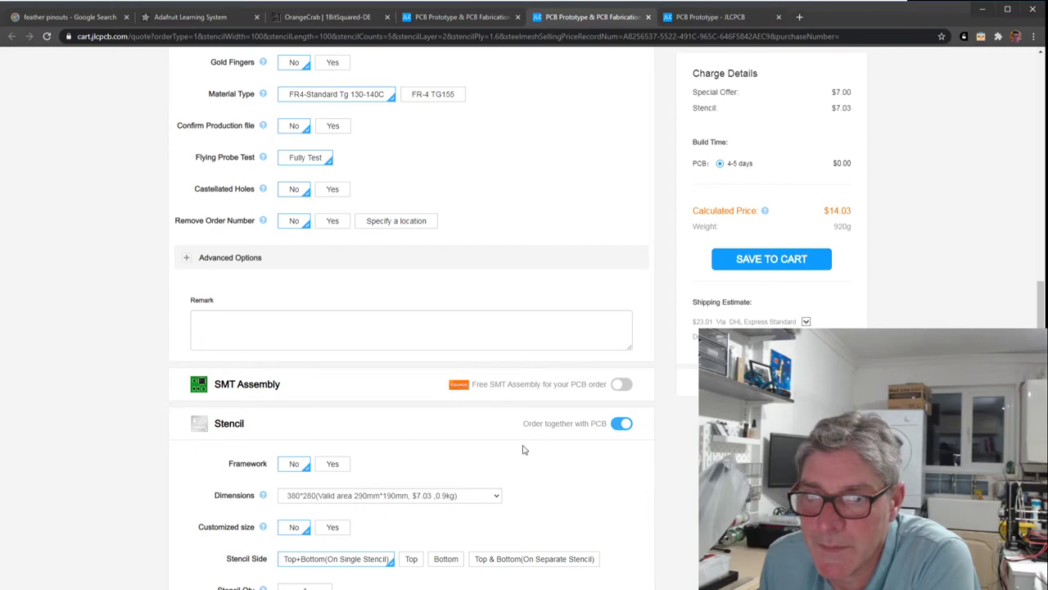
scroll(525, 450, down, 2)
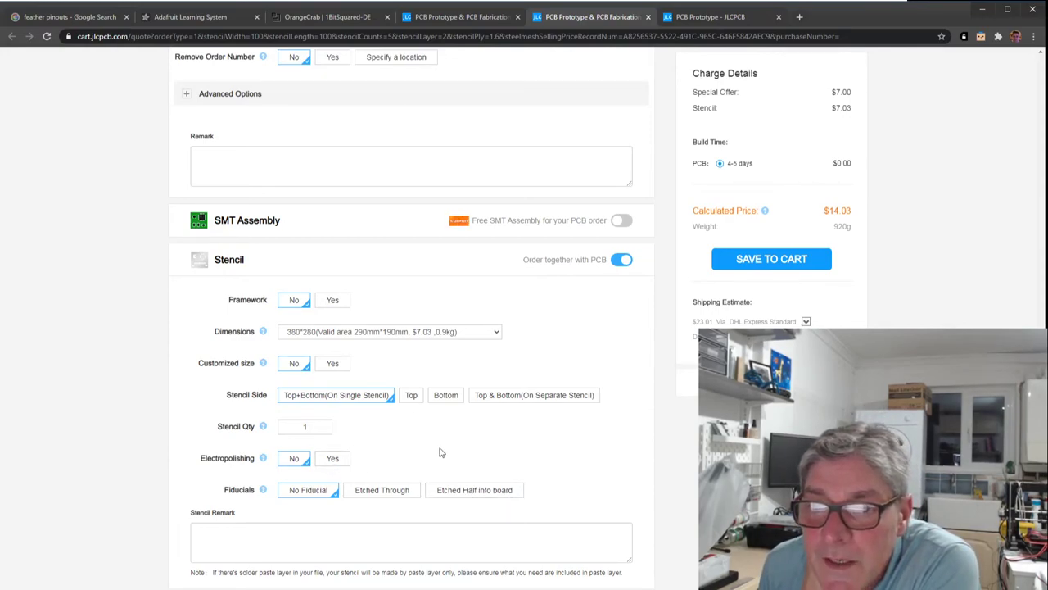
scroll(581, 414, up, 6)
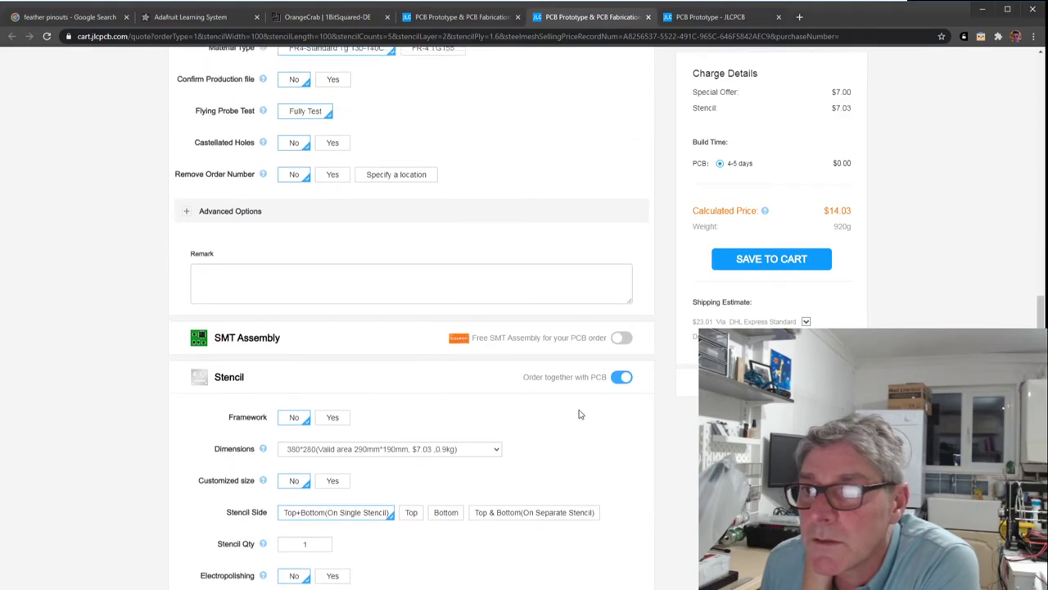
scroll(576, 415, up, 4)
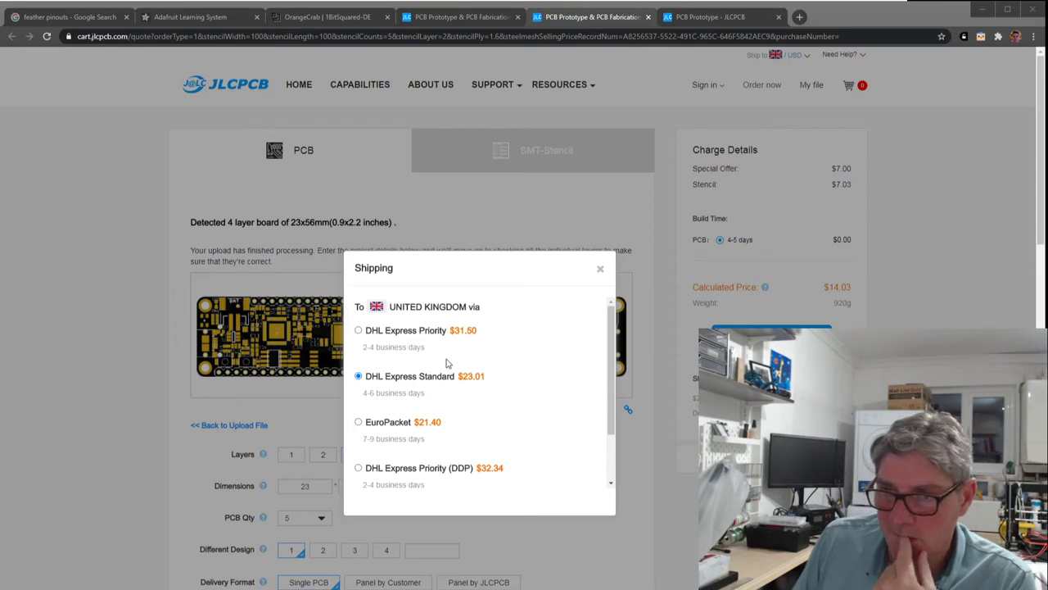
Close the Shipping dialog to return to the $14.03 quote.
click(600, 270)
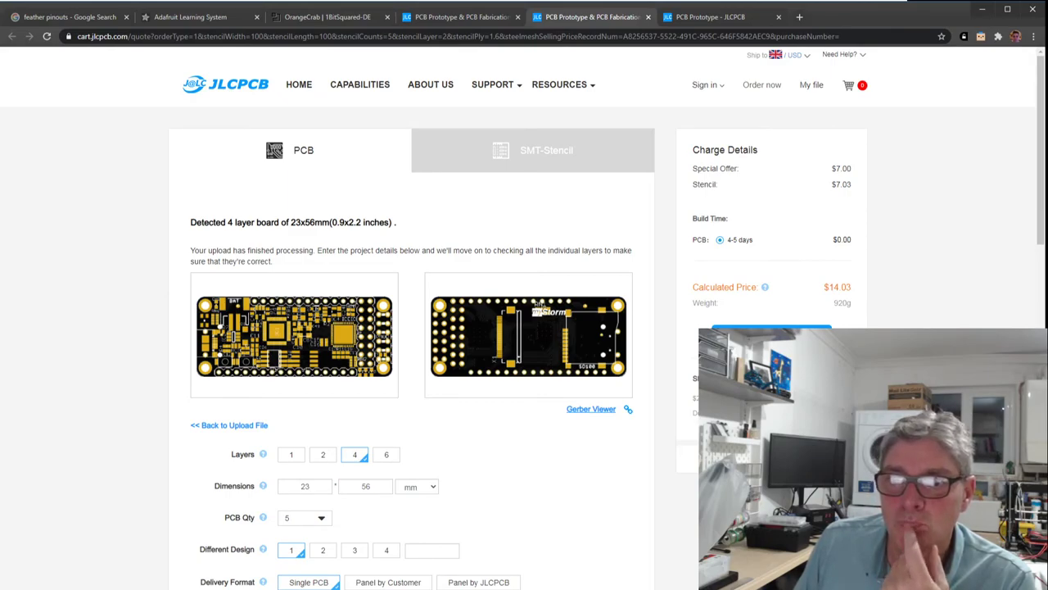
Scroll through the JLCPCB black 4-layer PCB options before returning to the Icicle board and schematic.
scroll(555, 547, down, 2)
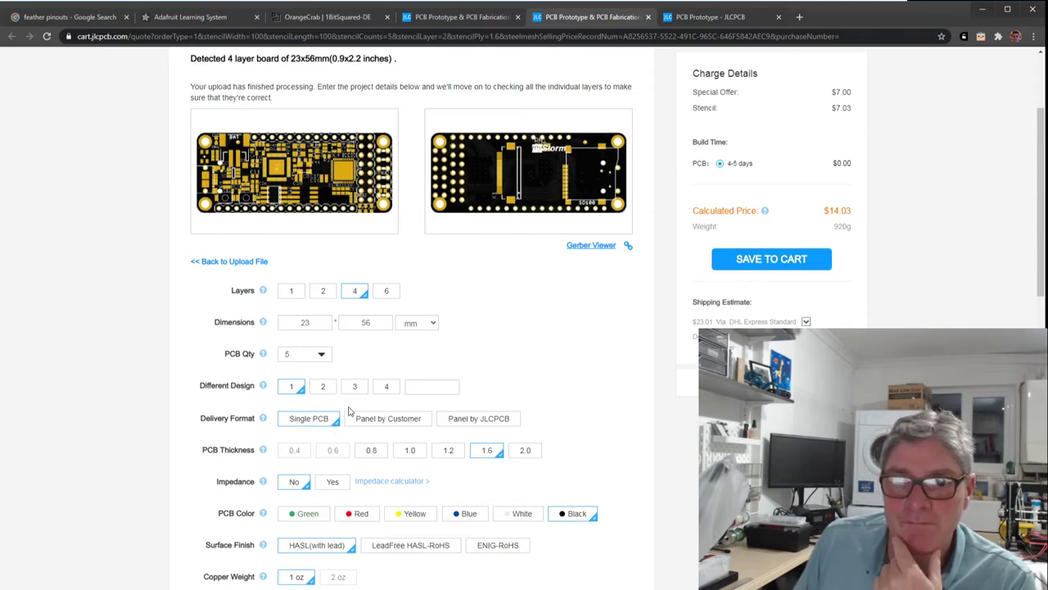
scroll(413, 403, down, 2)
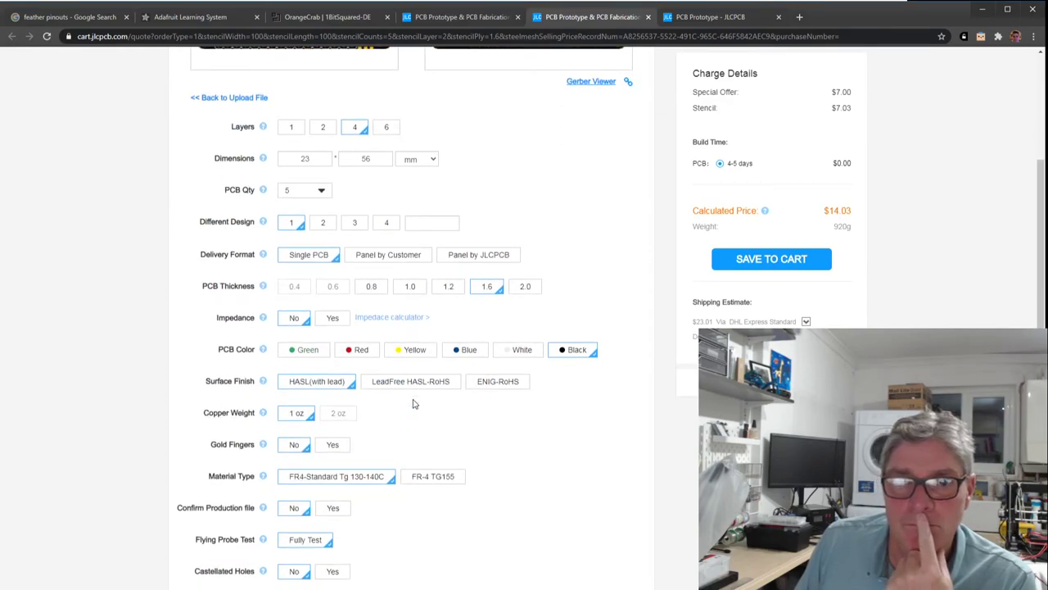
scroll(414, 403, up, 3)
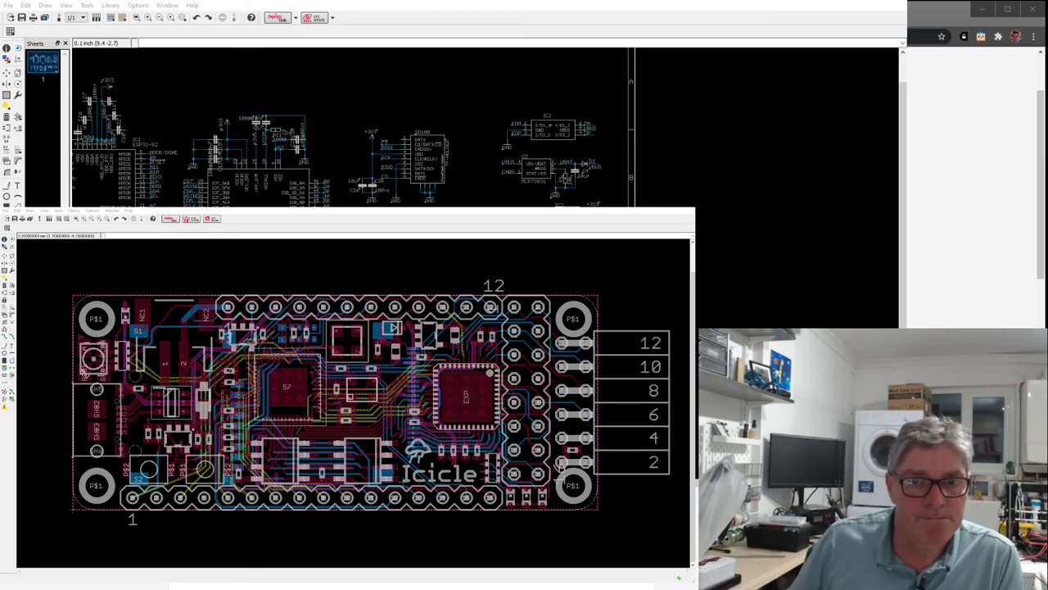
Zoom the ESP32-based schematic out, in, then back out to show the full sheet.
key(F4)
key(F4)
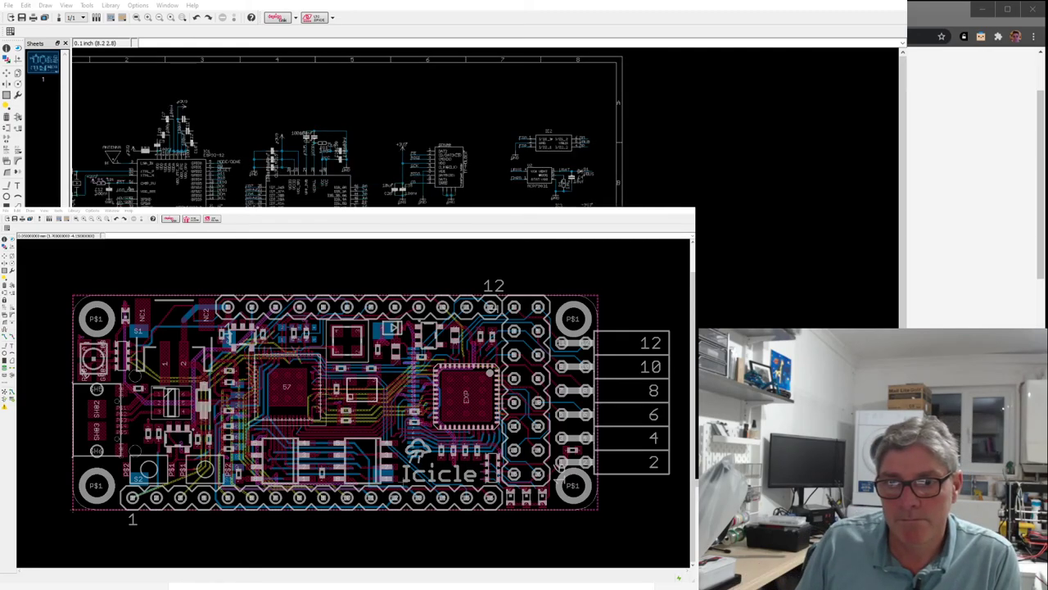
key(F3)
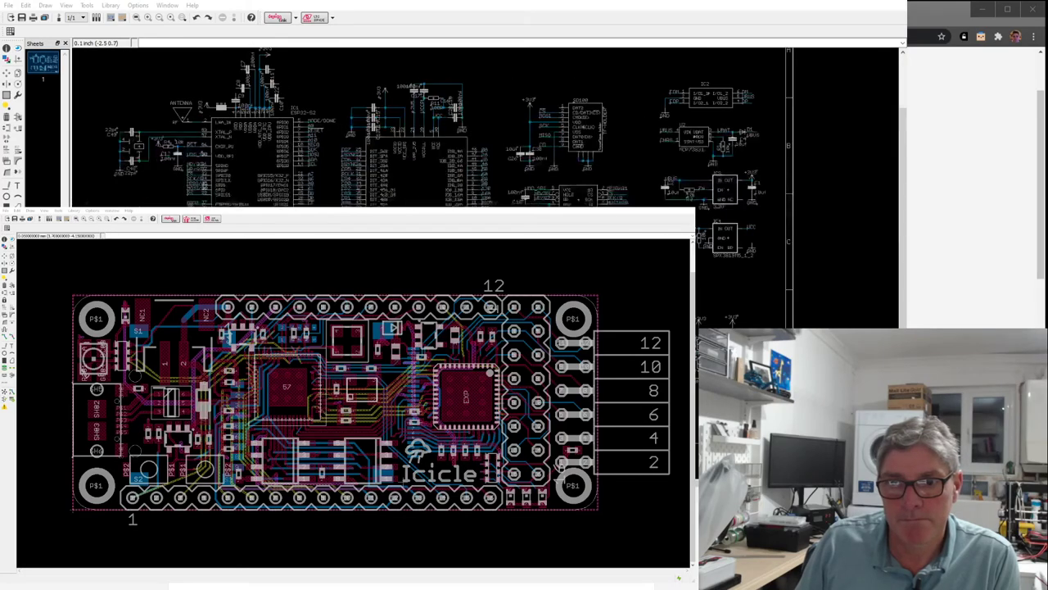
key(F4)
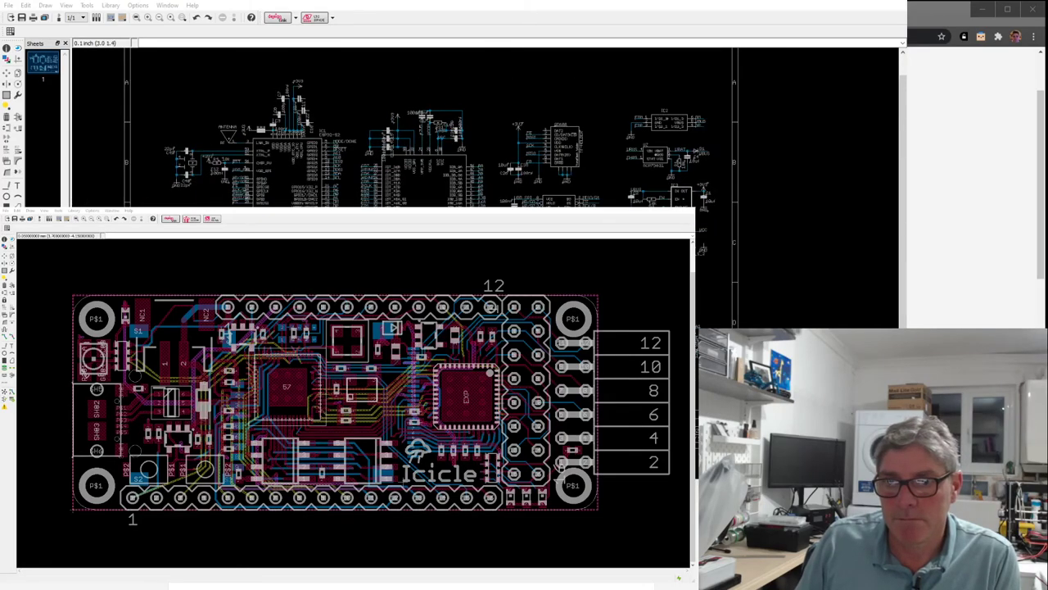